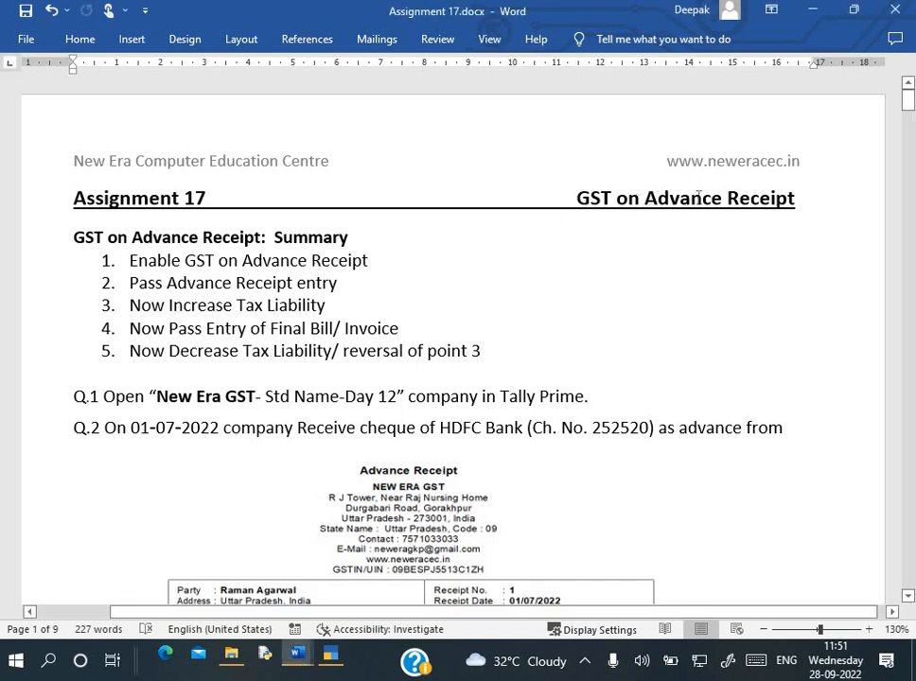
Step: Review the GST on Advance Receipt title and the summary list in Assignment 17.docx
{"action": "left_click_drag", "start_coordinate": [698, 194], "coordinate": [785, 206]}
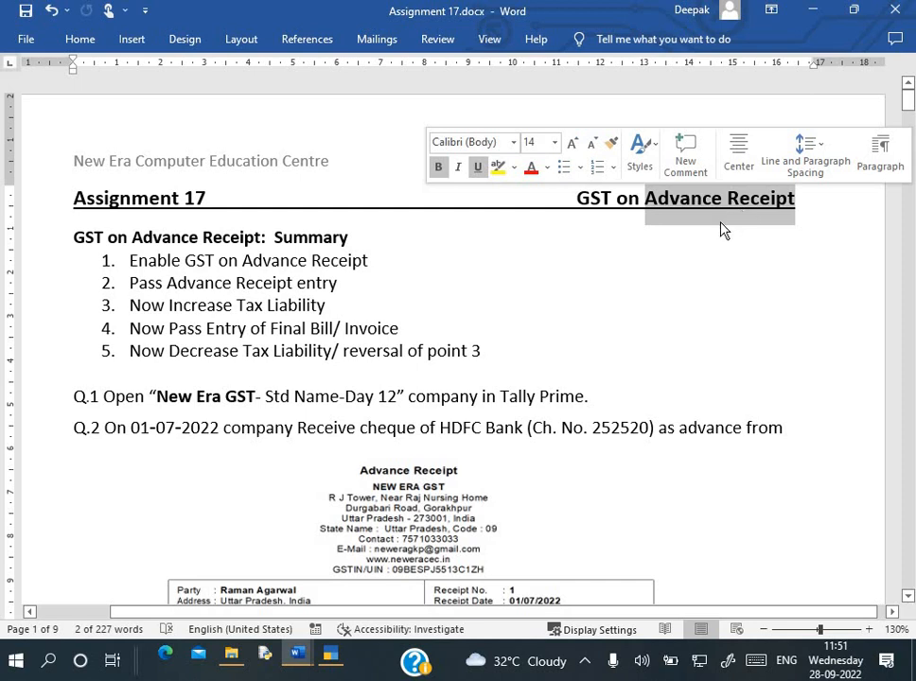
{"action": "left_click", "coordinate": [409, 306]}
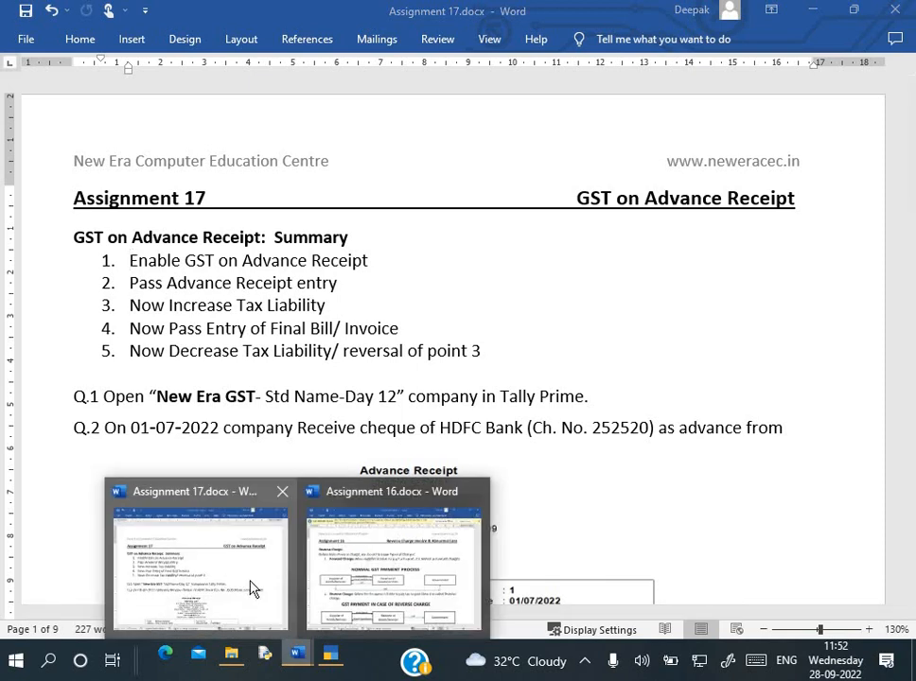
{"action": "left_click", "coordinate": [250, 585]}
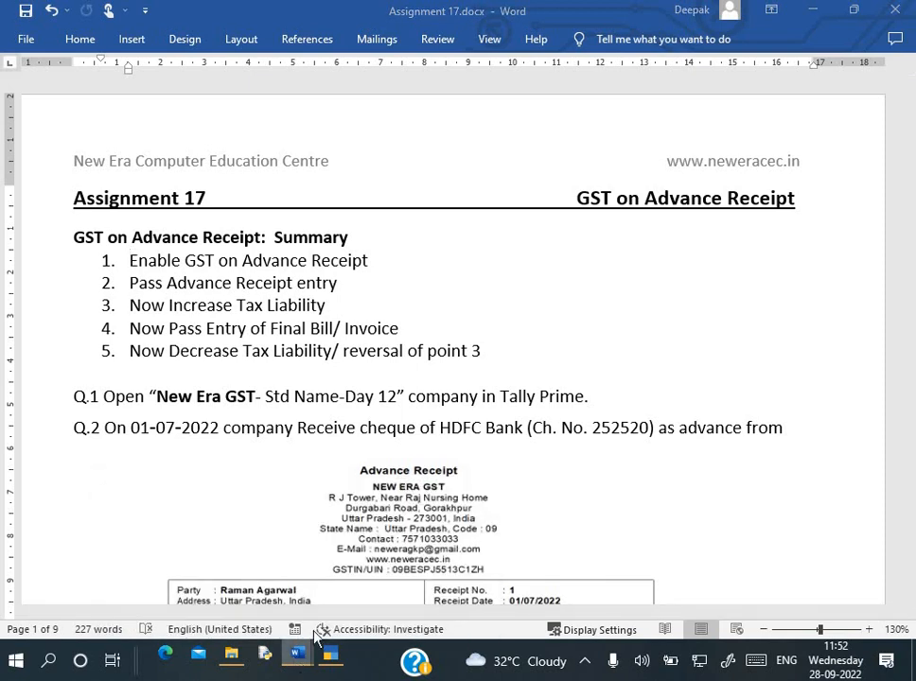
Step: Switch to Assignment 16.docx and find the mainframe computer import example on its last page
{"action": "mouse_move", "coordinate": [297, 654]}
{"action": "left_click", "coordinate": [383, 589]}
{"action": "scroll", "coordinate": [383, 587], "scroll_direction": "down", "scroll_amount": 20}
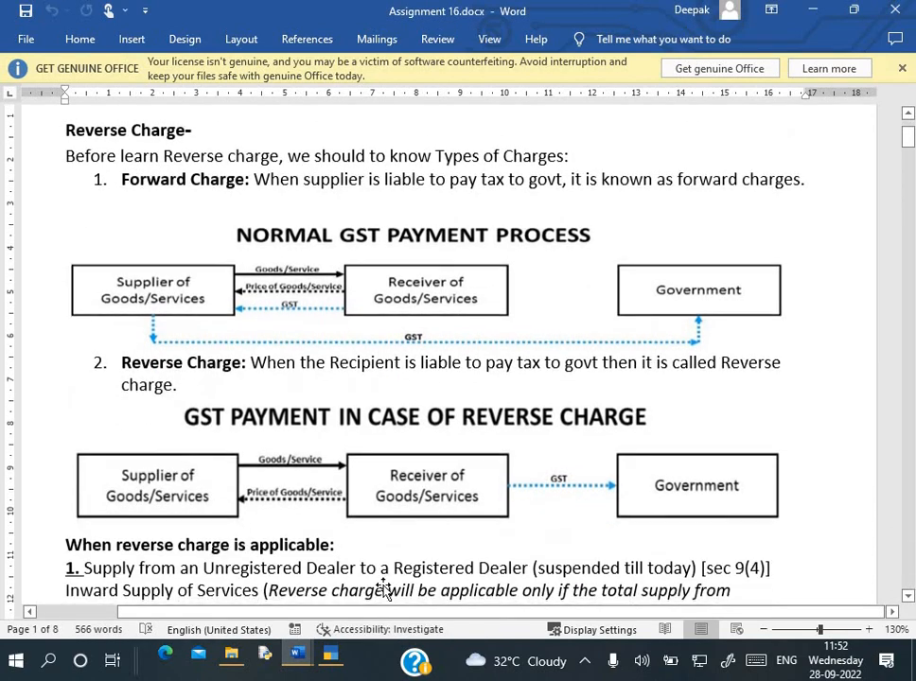
{"action": "scroll", "coordinate": [383, 579], "scroll_direction": "down", "scroll_amount": 20}
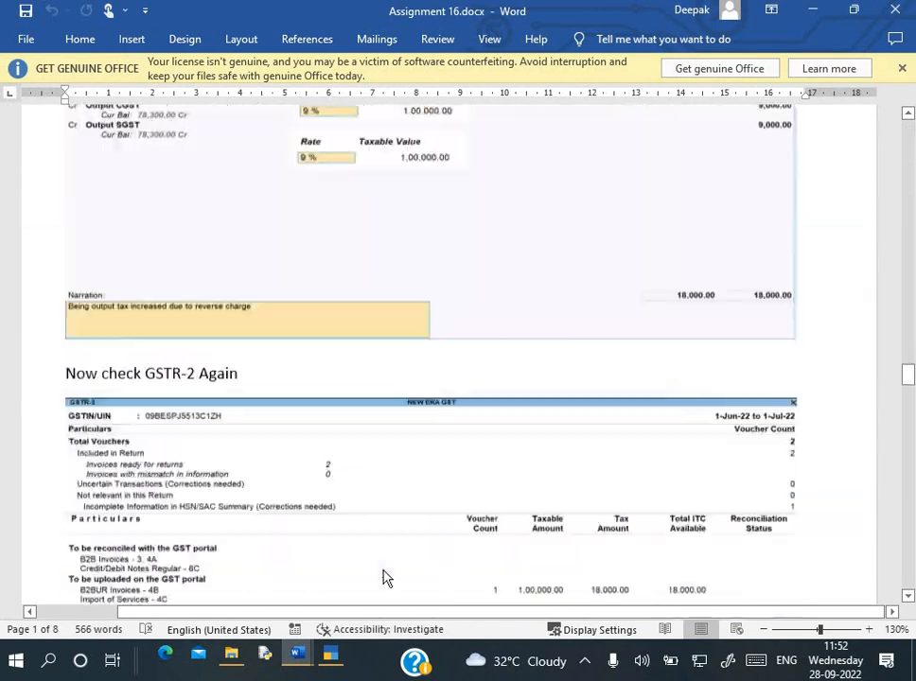
{"action": "scroll", "coordinate": [382, 559], "scroll_direction": "down", "scroll_amount": 12}
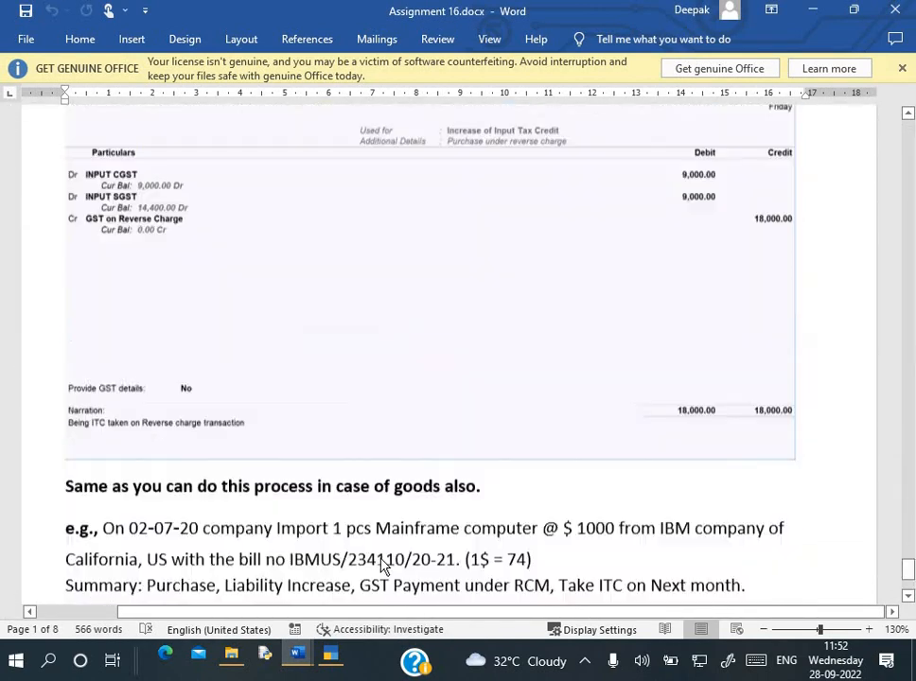
{"action": "scroll", "coordinate": [381, 559], "scroll_direction": "up", "scroll_amount": 6}
{"action": "scroll", "coordinate": [380, 562], "scroll_direction": "up", "scroll_amount": 3}
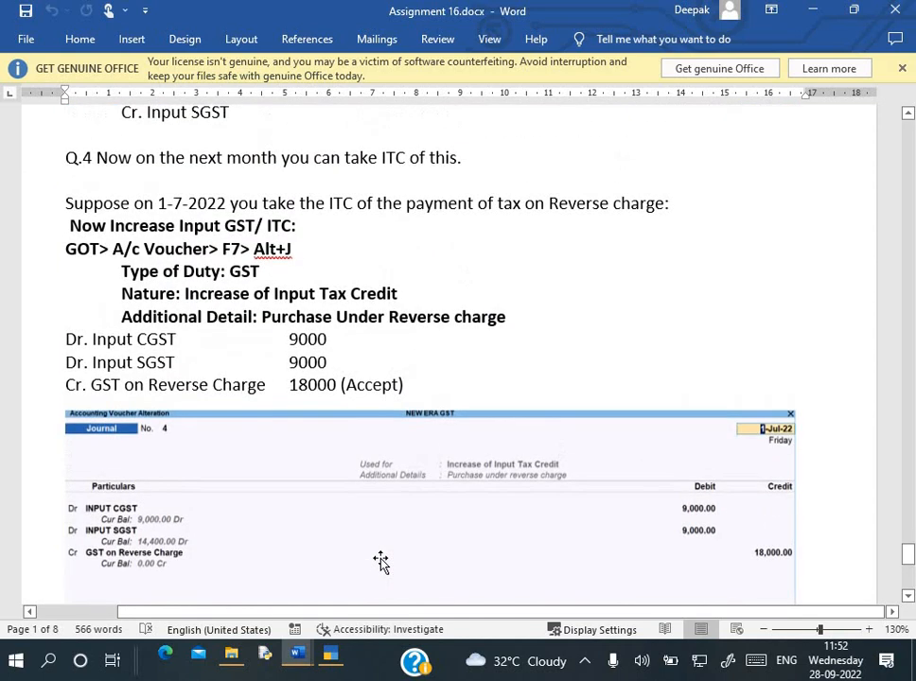
{"action": "scroll", "coordinate": [380, 562], "scroll_direction": "down", "scroll_amount": 3}
{"action": "scroll", "coordinate": [381, 559], "scroll_direction": "down", "scroll_amount": 10}
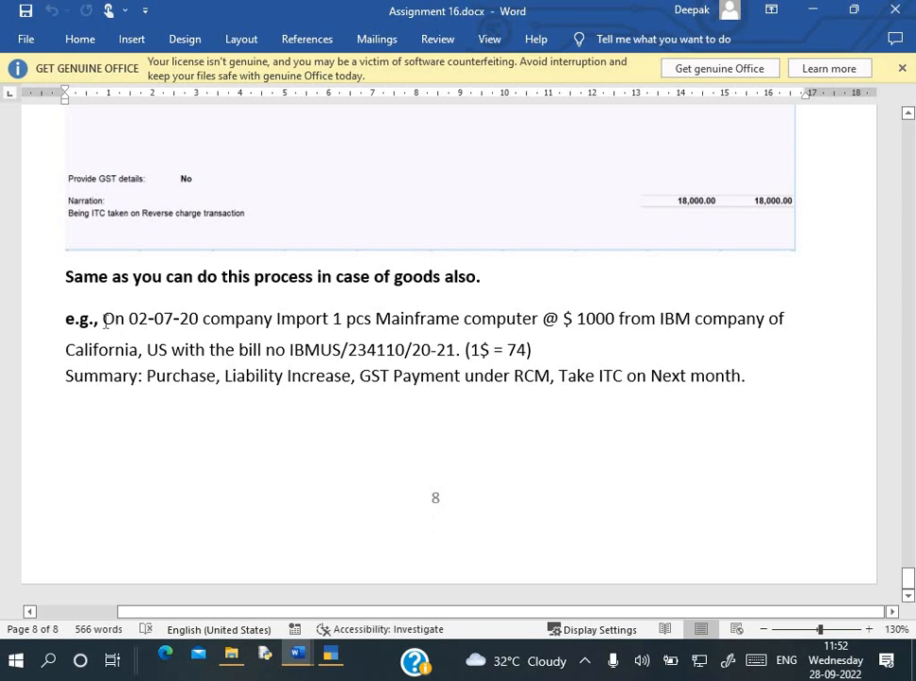
Step: Examine the mainframe import example and its summary of purchase, liability increase, GST payment and ITC entries
{"action": "left_click_drag", "start_coordinate": [103, 318], "coordinate": [768, 342]}
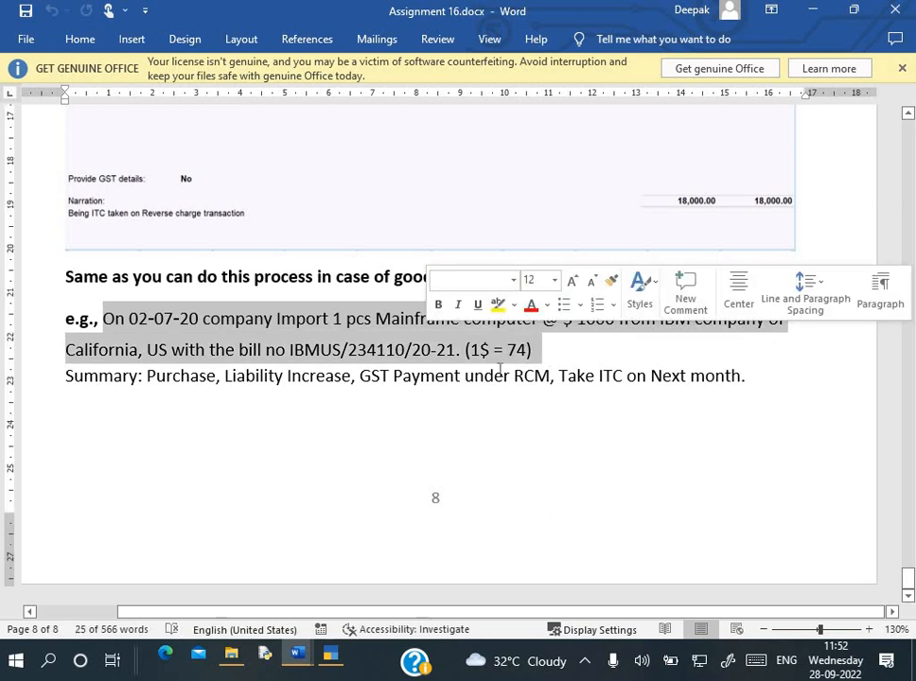
{"action": "left_click", "coordinate": [403, 374]}
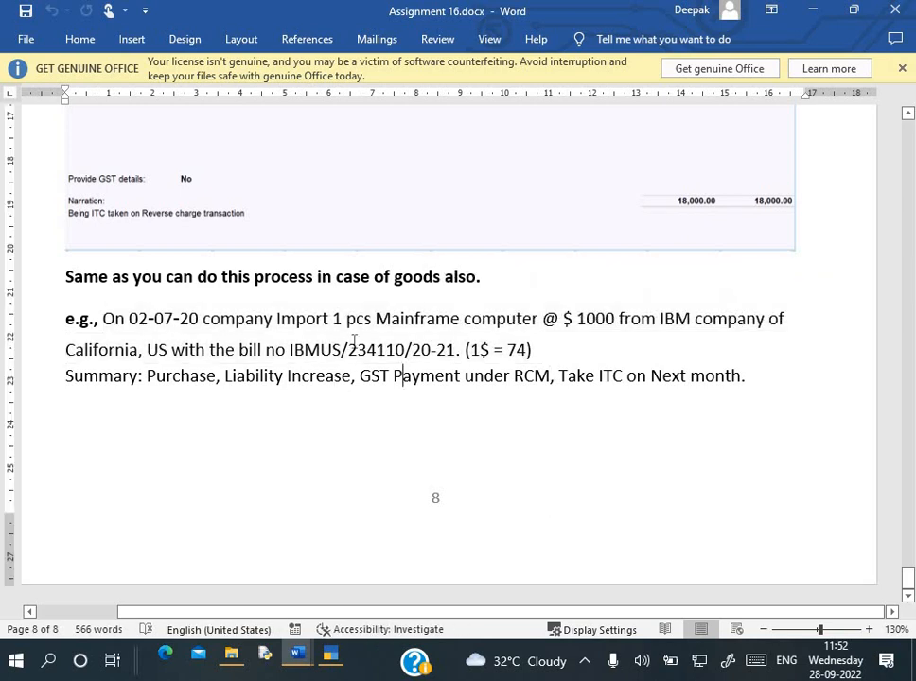
{"action": "left_click_drag", "start_coordinate": [147, 378], "coordinate": [214, 384]}
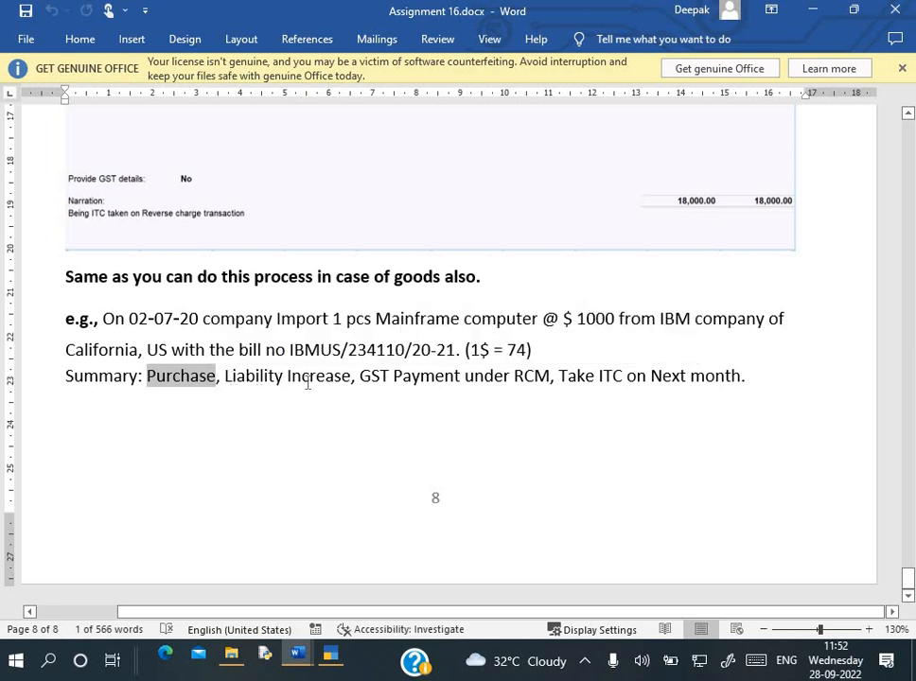
{"action": "left_click_drag", "start_coordinate": [225, 378], "coordinate": [717, 388]}
{"action": "left_click", "coordinate": [206, 322]}
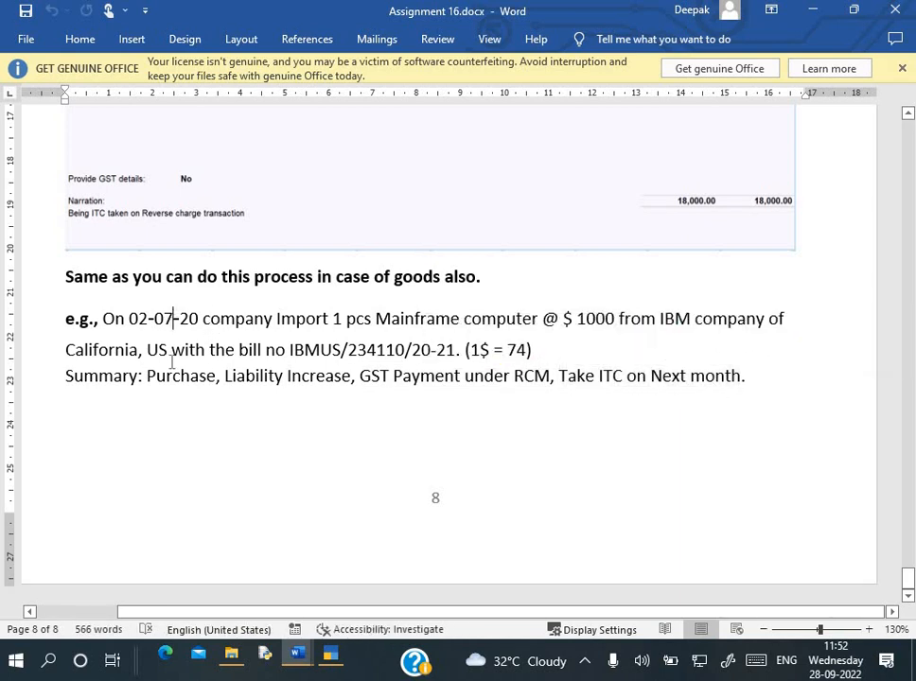
Step: Switch to TallyPrime and open the Day Book of the New Era GST A12 company
{"action": "key", "text": "alt+Tab"}
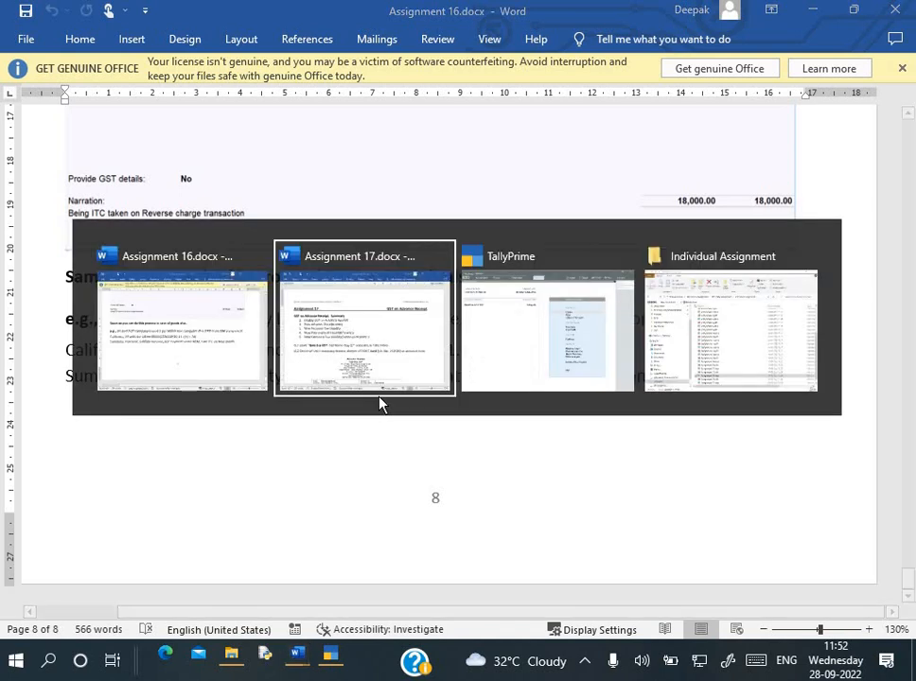
{"action": "key", "text": "alt+Tab"}
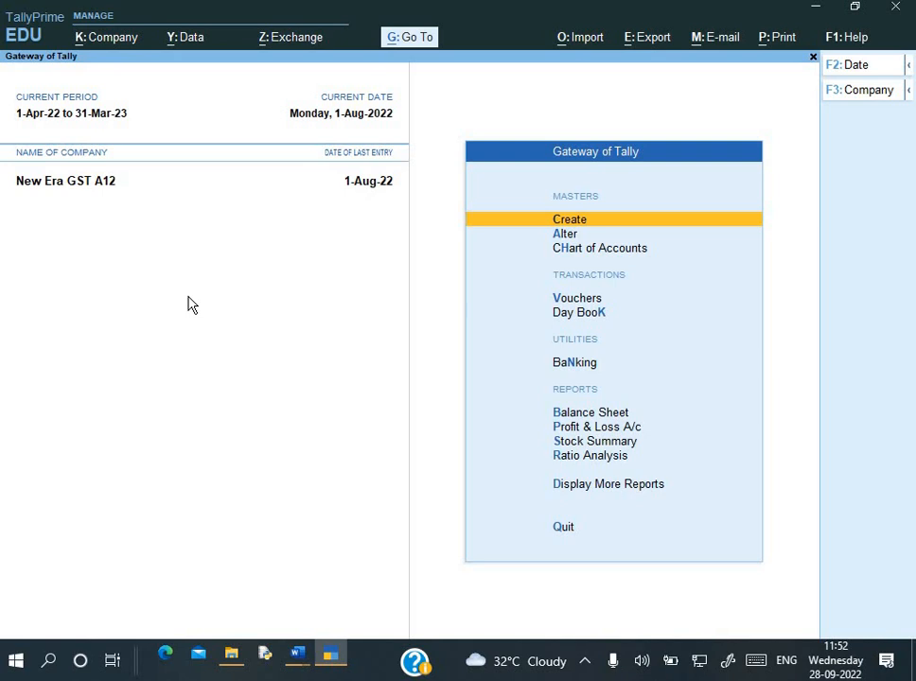
{"action": "key", "text": "k"}
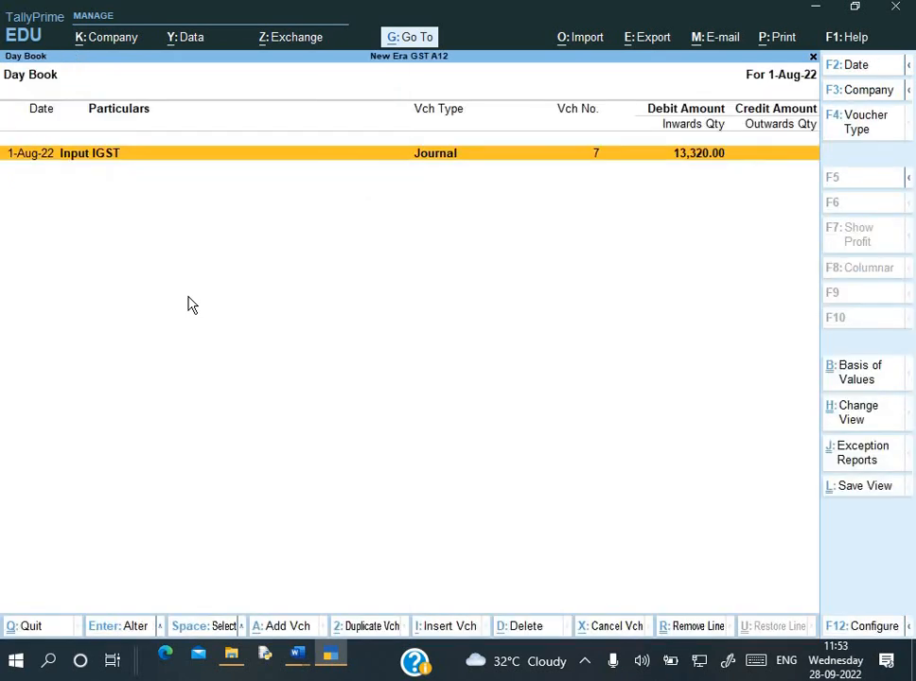
Step: Set the Day Book period from 1-7-2022 to 1-8-2022
{"action": "key", "text": "alt+F2"}
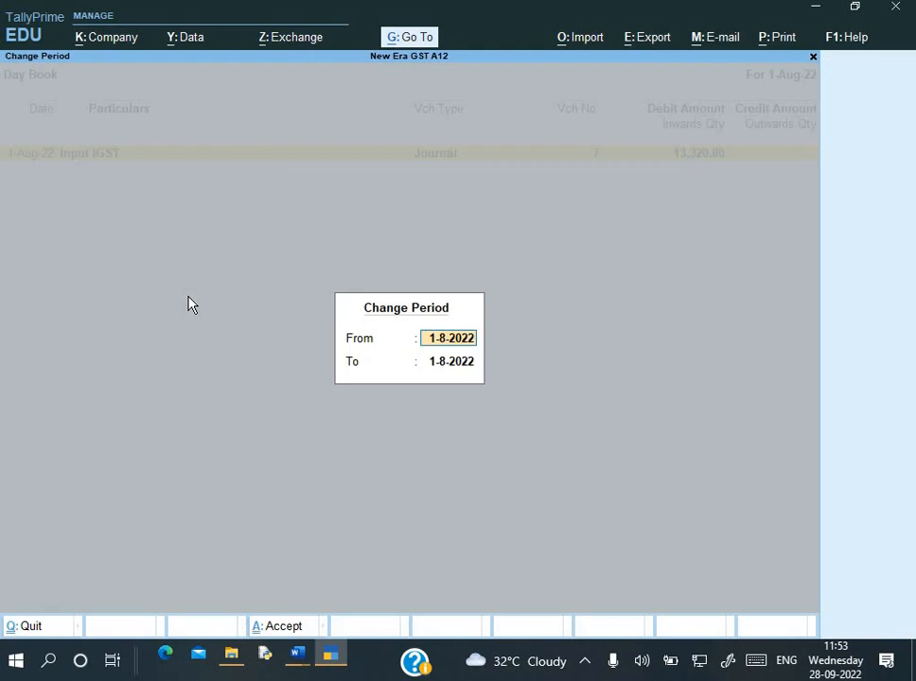
{"action": "type", "text": "1-7"}
{"action": "key", "text": "Return"}
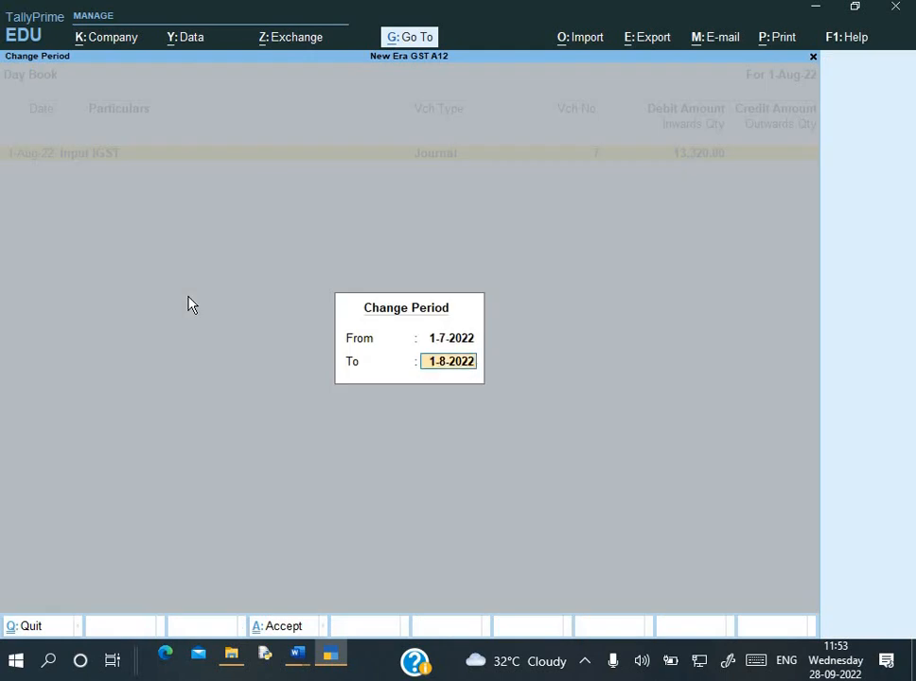
{"action": "type", "text": "31-"}
{"action": "key", "text": "BackSpace"}
{"action": "key", "text": "BackSpace"}
{"action": "key", "text": "BackSpace"}
{"action": "type", "text": "1-8"}
{"action": "key", "text": "Return"}
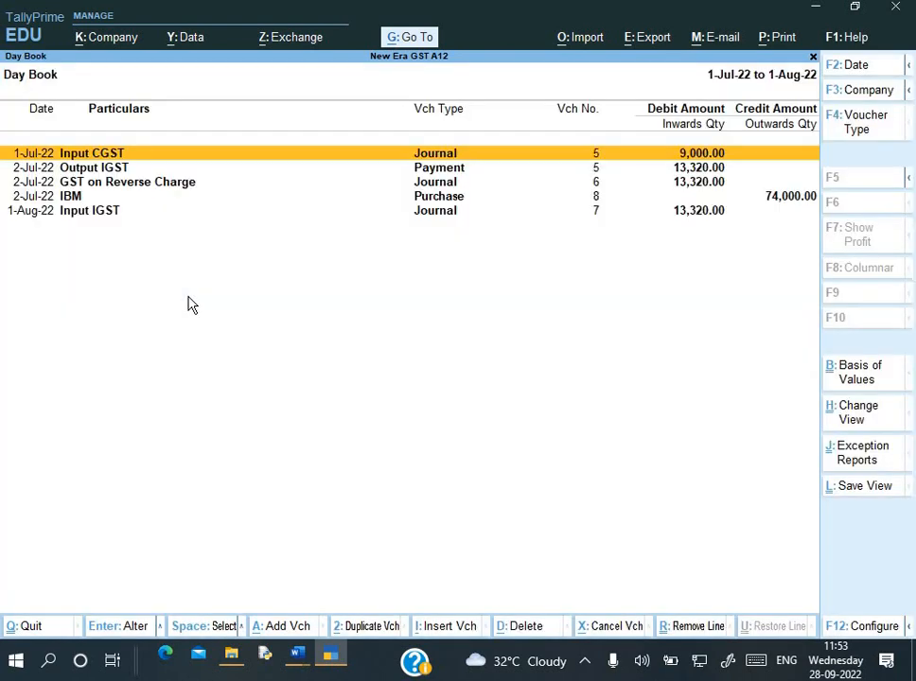
Step: Open the IBM purchase voucher dated 2-Jul-22 and advance to its party account name
{"action": "key", "text": "Down"}
{"action": "key", "text": "Down"}
{"action": "key", "text": "Down"}
{"action": "key", "text": "Return"}
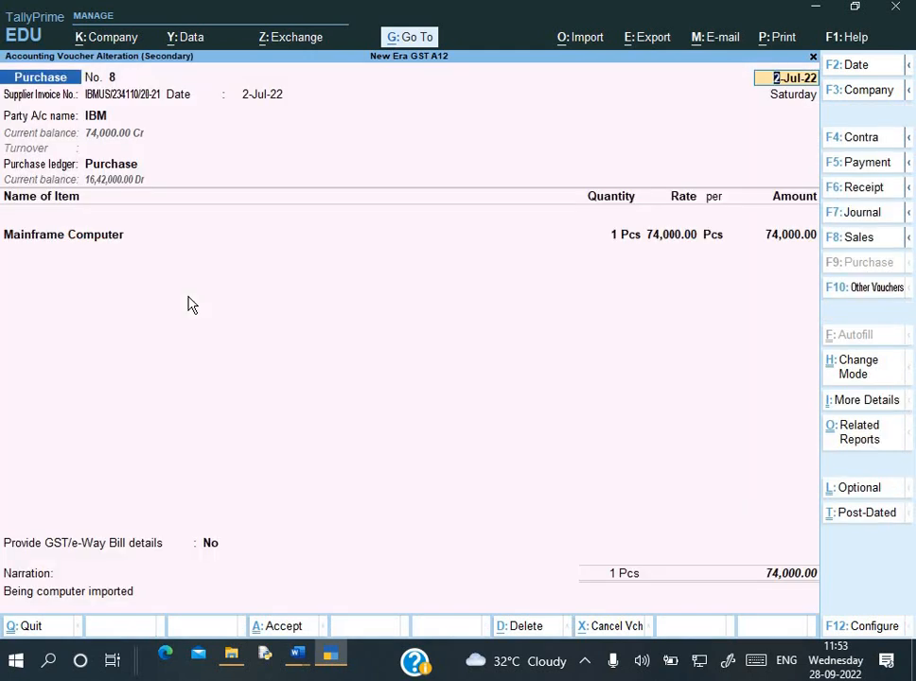
{"action": "key", "text": "Return"}
{"action": "key", "text": "Return"}
{"action": "key", "text": "Return"}
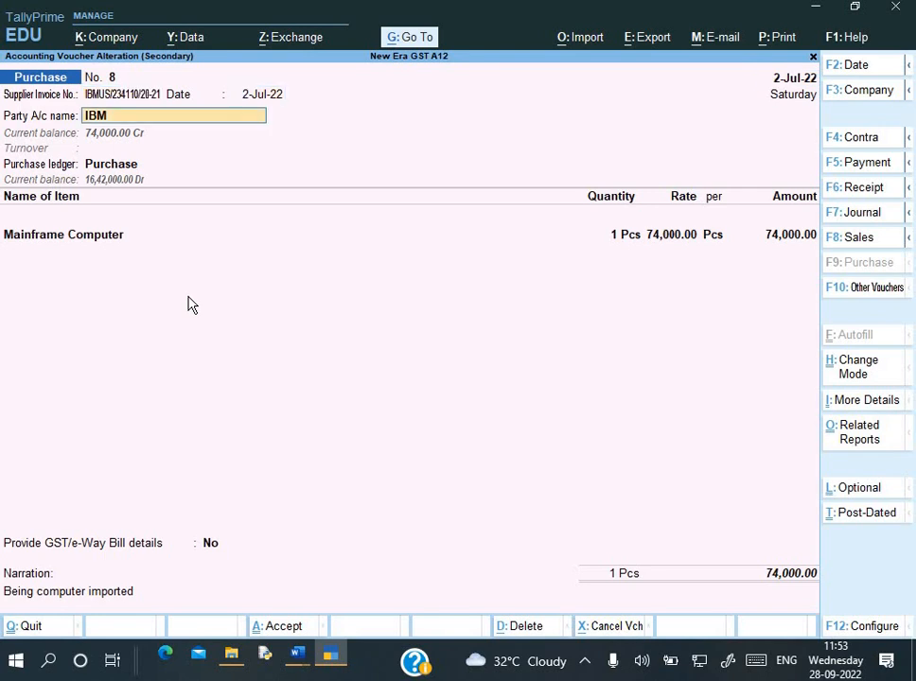
Step: Open the IBM ledger from the voucher, review its group, mailing and tax registration details, and accept it unchanged
{"action": "key", "text": "ctrl+Return"}
{"action": "key", "text": "Return"}
{"action": "key", "text": "Return"}
{"action": "key", "text": "Return"}
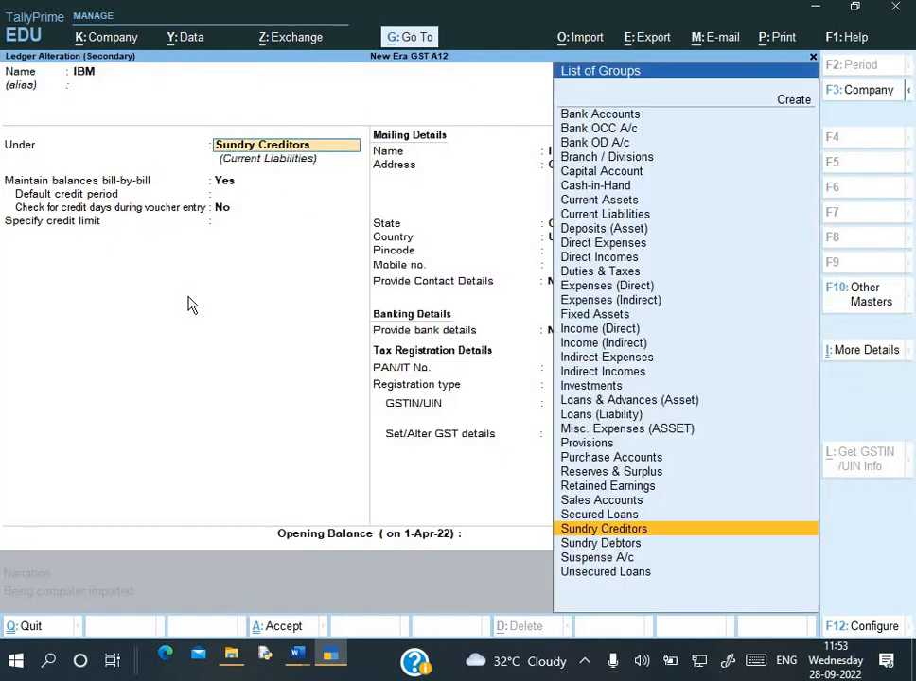
{"action": "key", "text": "Return"}
{"action": "key", "text": "Return"}
{"action": "key", "text": "Return"}
{"action": "key", "text": "Return"}
{"action": "key", "text": "Return"}
{"action": "key", "text": "Return"}
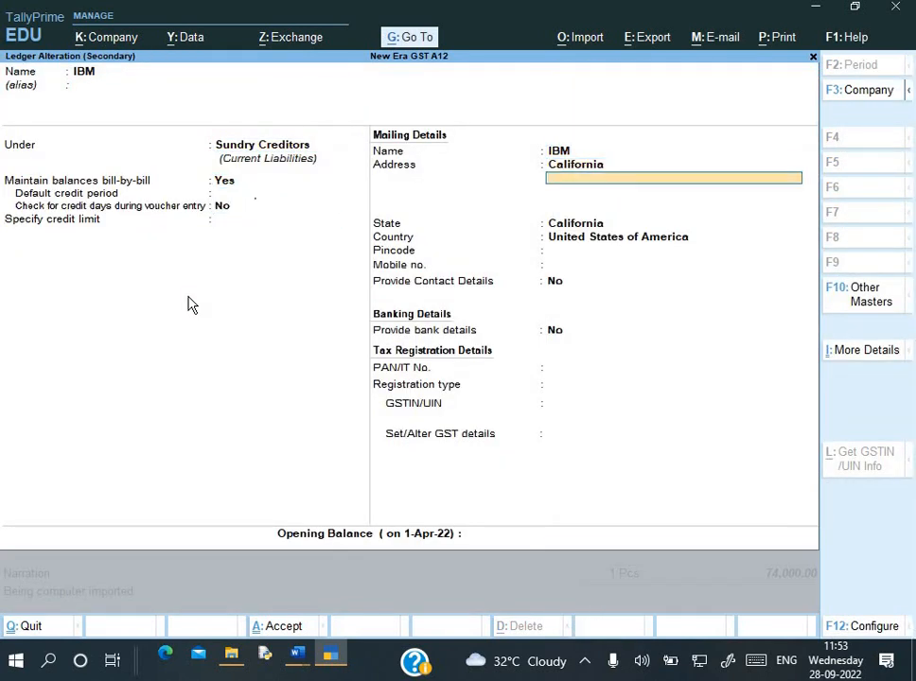
{"action": "key", "text": "Return"}
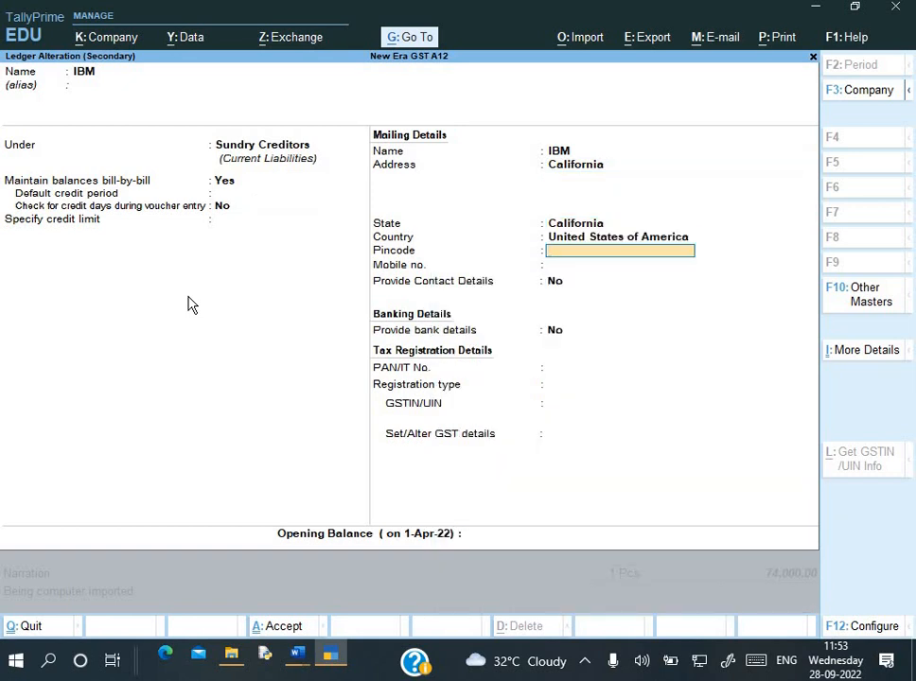
{"action": "key", "text": "Return"}
{"action": "key", "text": "Return"}
{"action": "key", "text": "Return"}
{"action": "key", "text": "Return"}
{"action": "key", "text": "Return"}
{"action": "key", "text": "Return"}
{"action": "key", "text": "Return"}
{"action": "key", "text": "Return"}
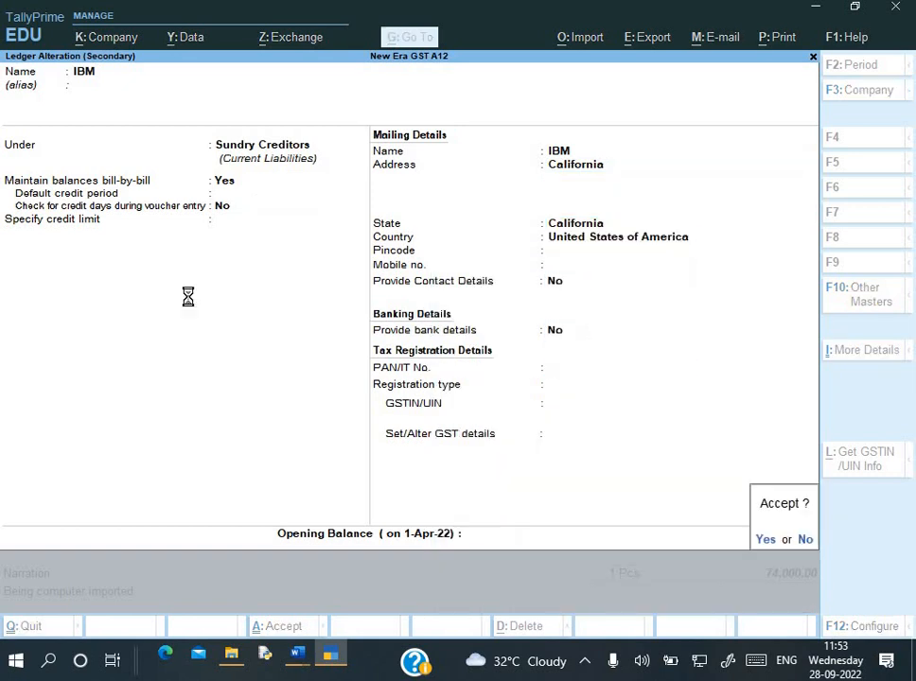
{"action": "key", "text": "Return"}
Step: Go through the IBM voucher's party and receipt details without entering anything, up to the purchase ledger
{"action": "key", "text": "Return"}
{"action": "key", "text": "Return"}
{"action": "key", "text": "Return"}
{"action": "key", "text": "Return"}
{"action": "key", "text": "Return"}
{"action": "key", "text": "Return"}
{"action": "key", "text": "Return"}
{"action": "key", "text": "Return"}
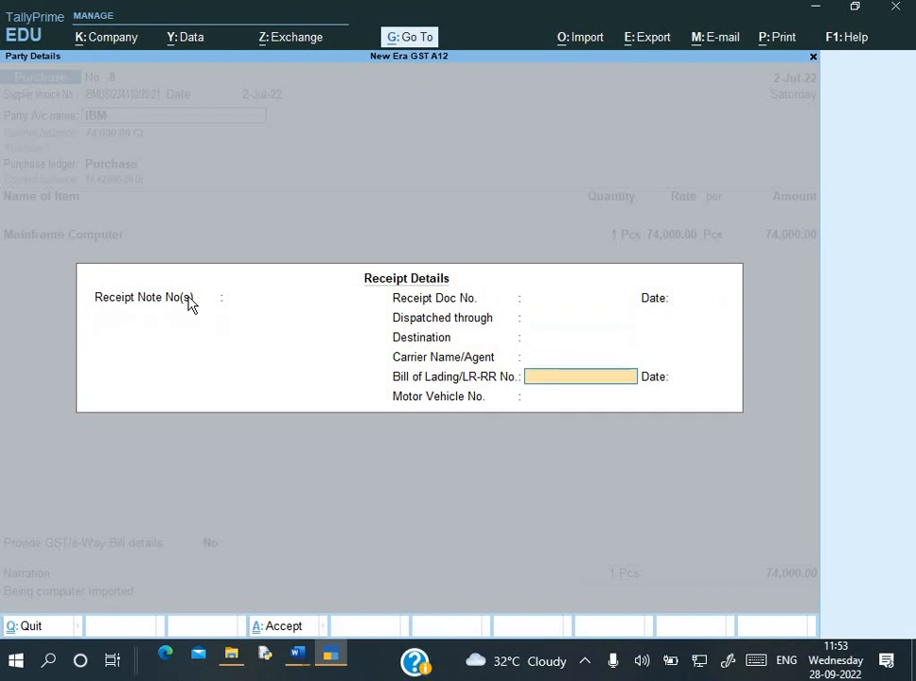
{"action": "key", "text": "Return"}
{"action": "key", "text": "Return"}
{"action": "key", "text": "Return"}
{"action": "key", "text": "Return"}
{"action": "key", "text": "Return"}
{"action": "key", "text": "Return"}
{"action": "key", "text": "Return"}
{"action": "key", "text": "Return"}
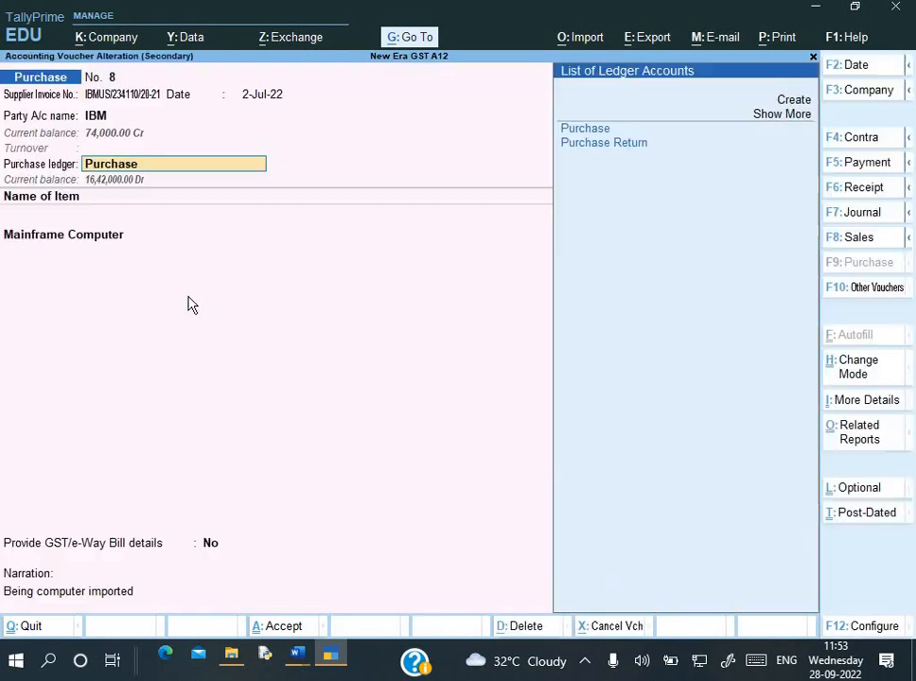
Step: Keep the Purchase ledger and leave reverse charge applicable as Yes in its tax classification details
{"action": "key", "text": "Return"}
{"action": "key", "text": "Return"}
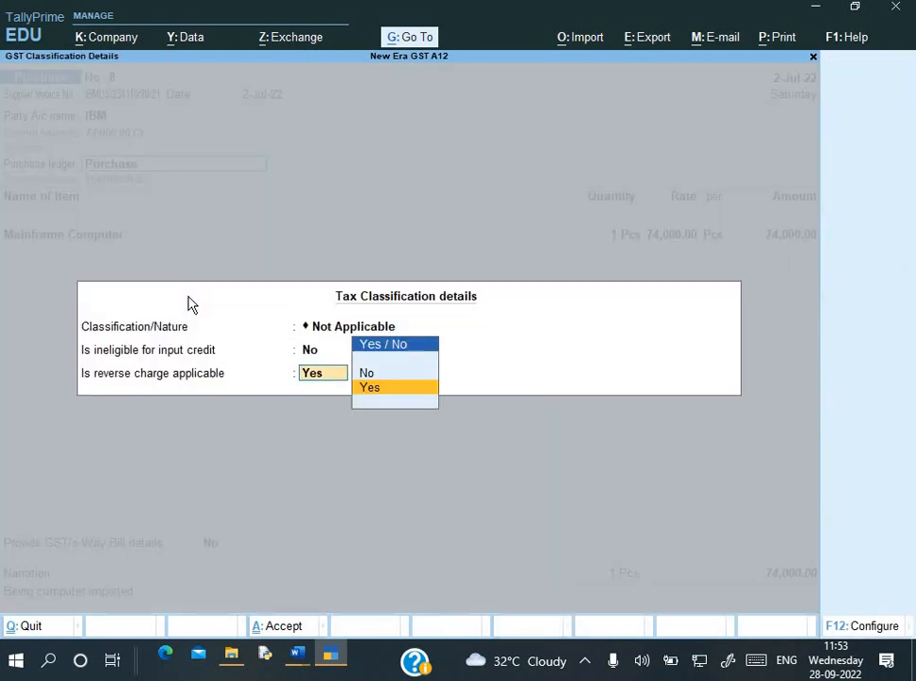
{"action": "key", "text": "Return"}
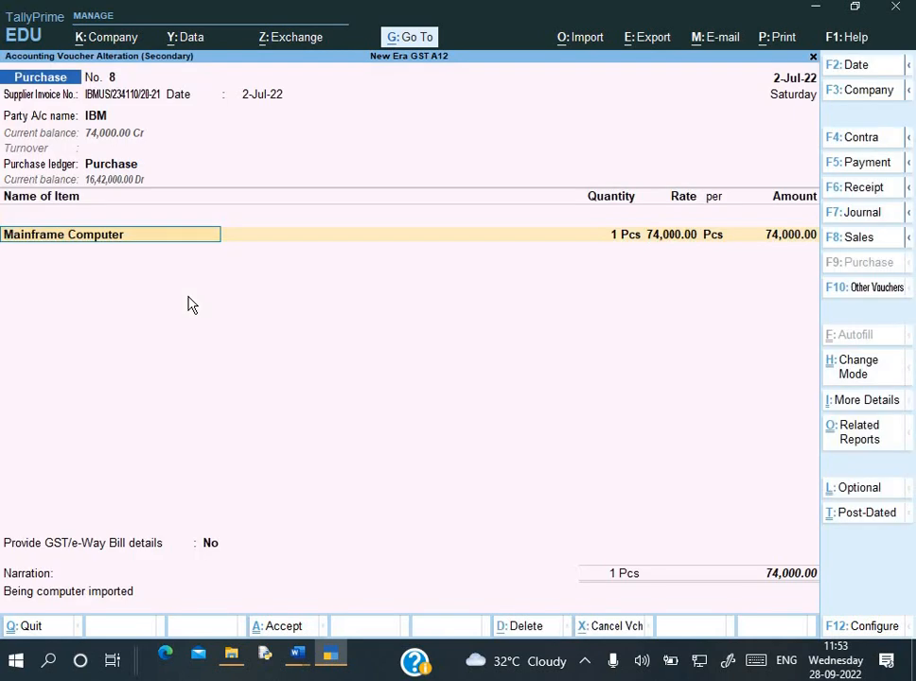
Step: Open the Mainframe Computer stock item from the voucher and check its fields up to Set/Alter GST Details
{"action": "key", "text": "ctrl+Return"}
{"action": "key", "text": "Return"}
{"action": "key", "text": "Return"}
{"action": "key", "text": "Return"}
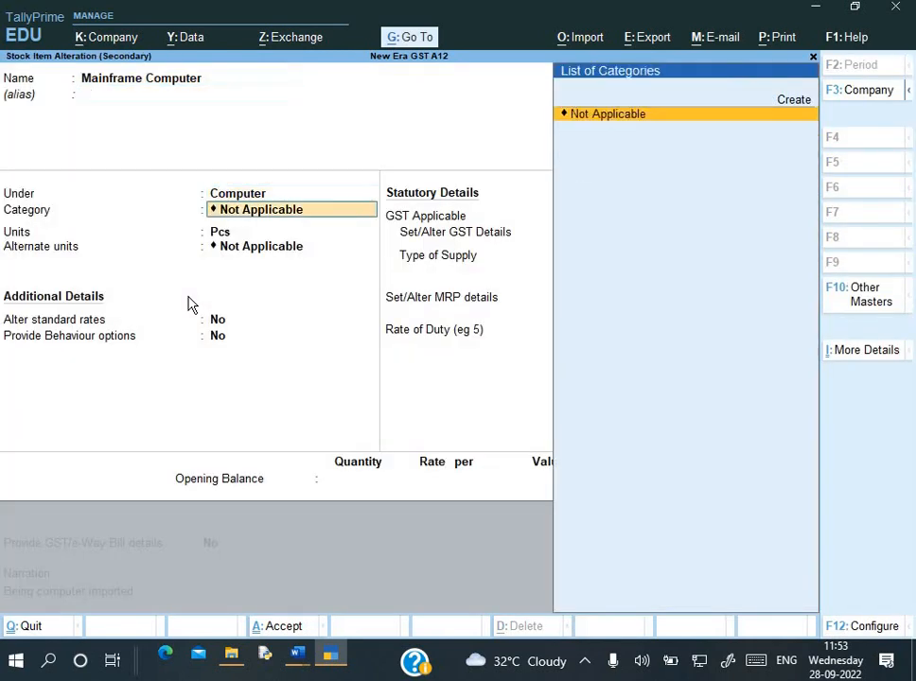
{"action": "key", "text": "Return"}
{"action": "key", "text": "Return"}
{"action": "key", "text": "Return"}
{"action": "key", "text": "Return"}
{"action": "key", "text": "Return"}
{"action": "key", "text": "Return"}
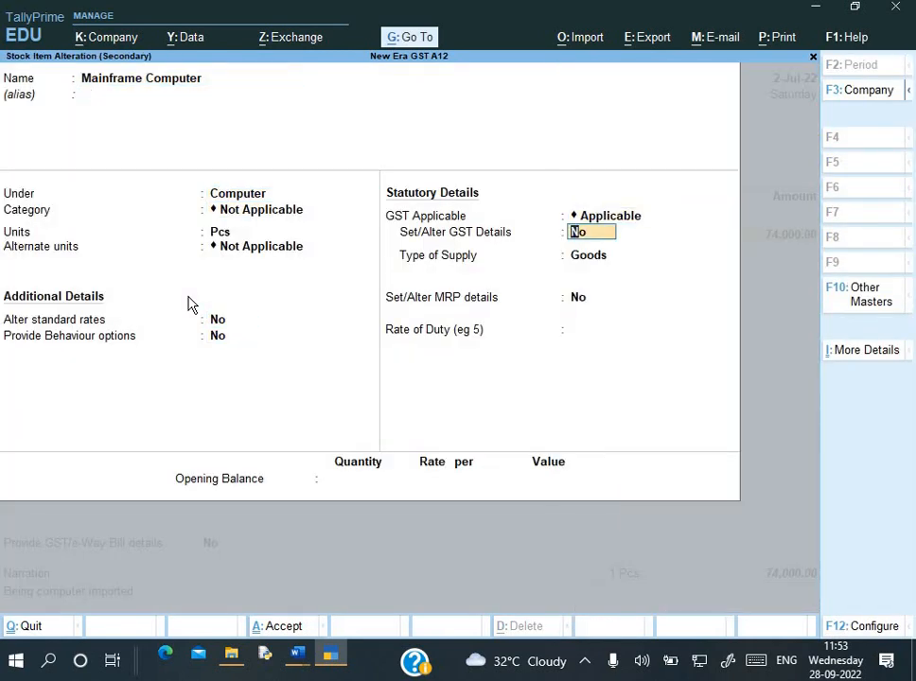
Step: Set Set/Alter GST Details to Yes, review the item's HSN/SAC, reverse charge and tax rate settings, and accept the stock item
{"action": "type", "text": "y"}
{"action": "key", "text": "Return"}
{"action": "key", "text": "Return"}
{"action": "key", "text": "Return"}
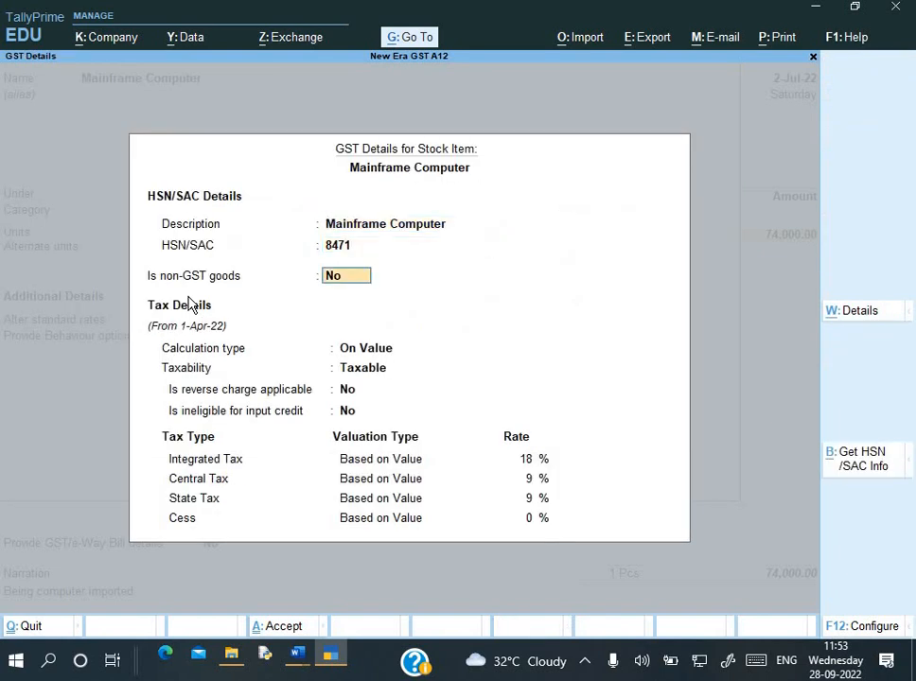
{"action": "key", "text": "Return"}
{"action": "key", "text": "Return"}
{"action": "key", "text": "Return"}
{"action": "key", "text": "Return"}
{"action": "key", "text": "Return"}
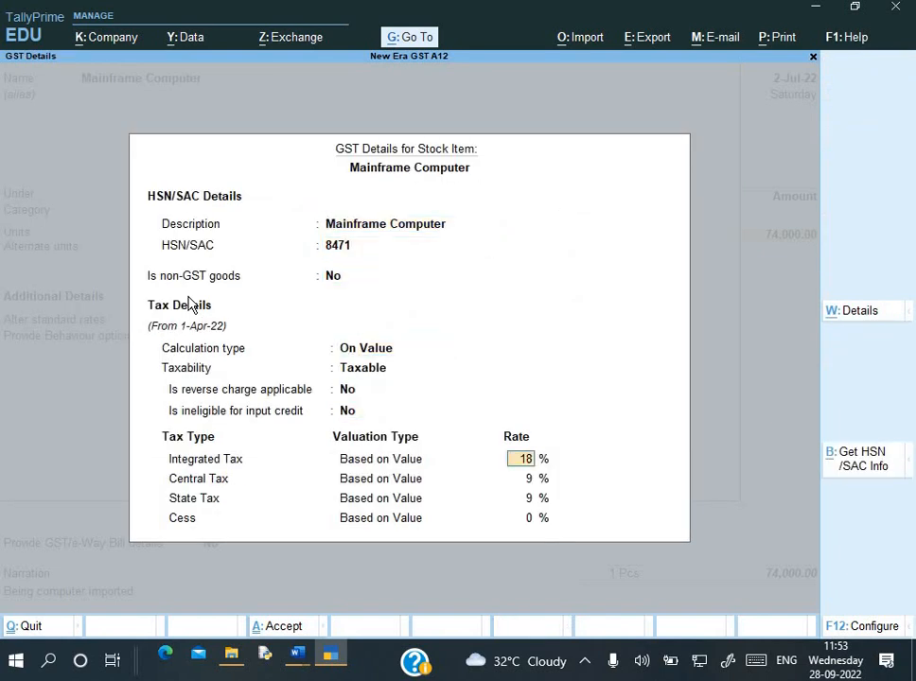
{"action": "key", "text": "Return"}
{"action": "key", "text": "Return"}
{"action": "key", "text": "Return"}
{"action": "key", "text": "Return"}
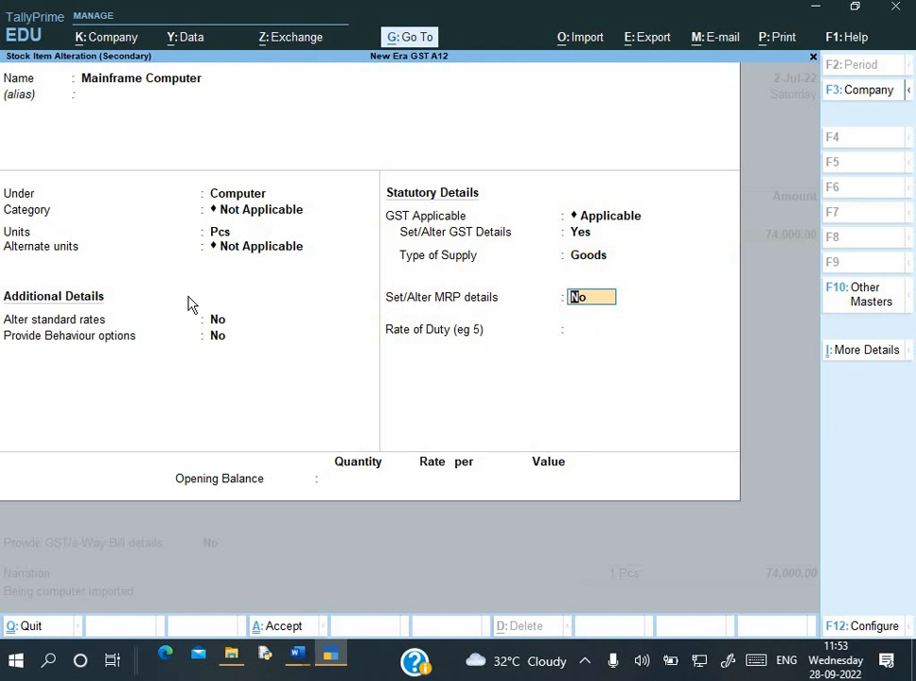
{"action": "key", "text": "Return"}
{"action": "key", "text": "Return"}
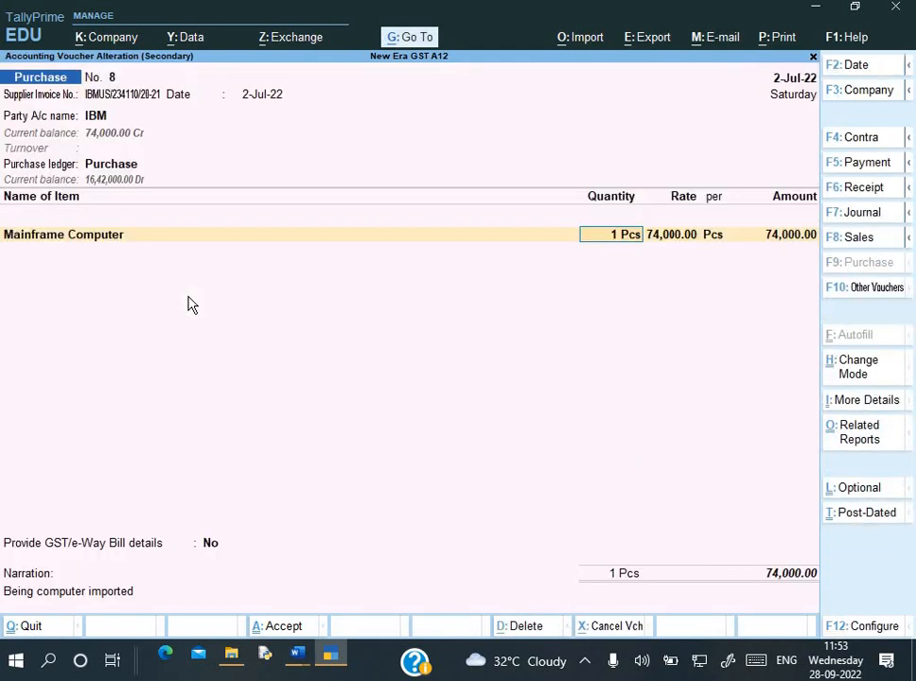
Step: Keep the Mainframe Computer line at 1 Pcs and 74,000.00, end the item list and leave Provide GST/e-Way Bill details as No
{"action": "key", "text": "Return"}
{"action": "key", "text": "Return"}
{"action": "key", "text": "Return"}
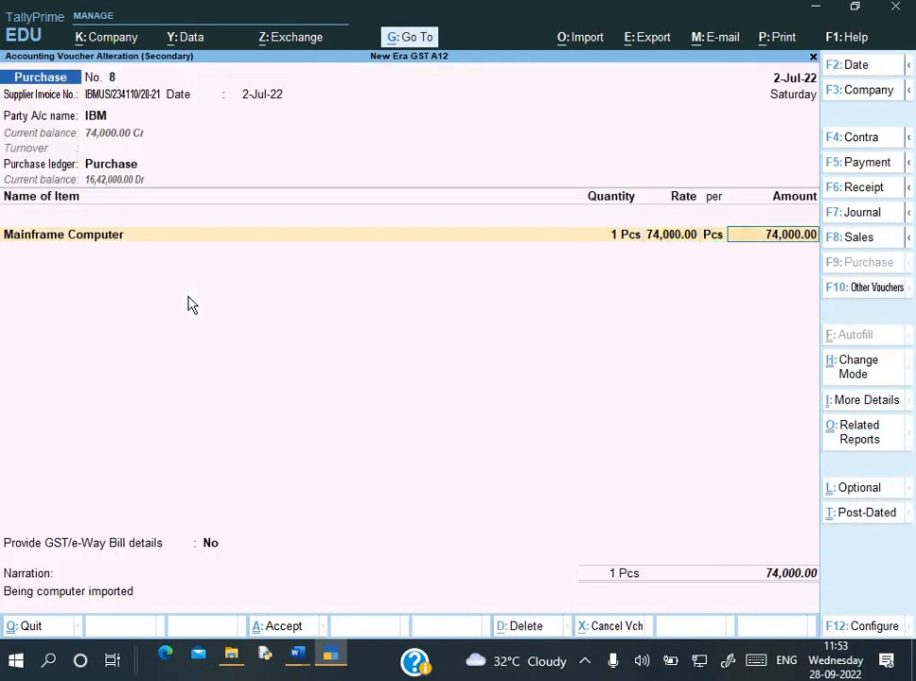
{"action": "key", "text": "Return"}
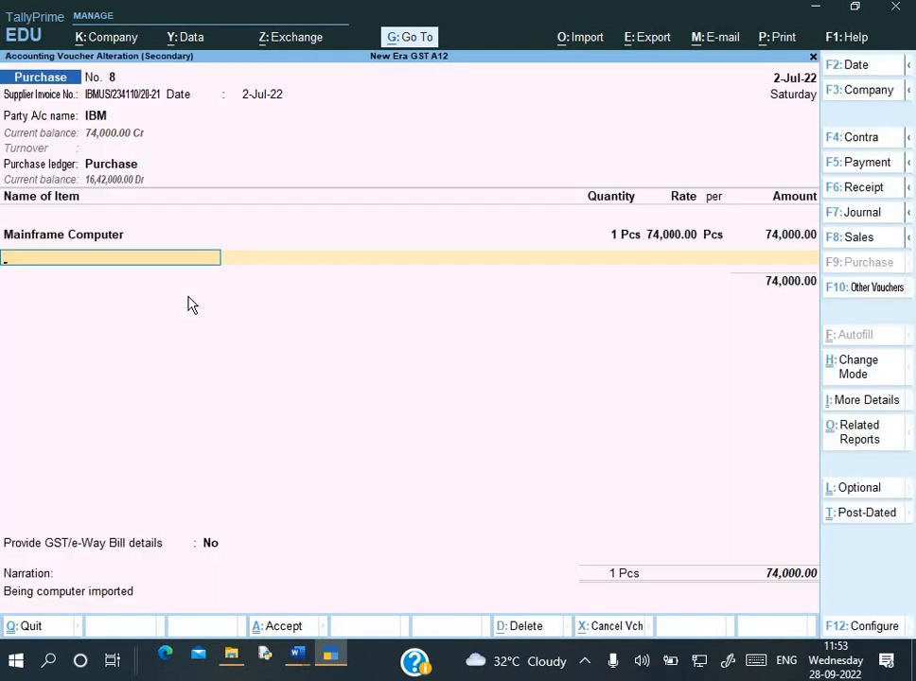
{"action": "key", "text": "Return"}
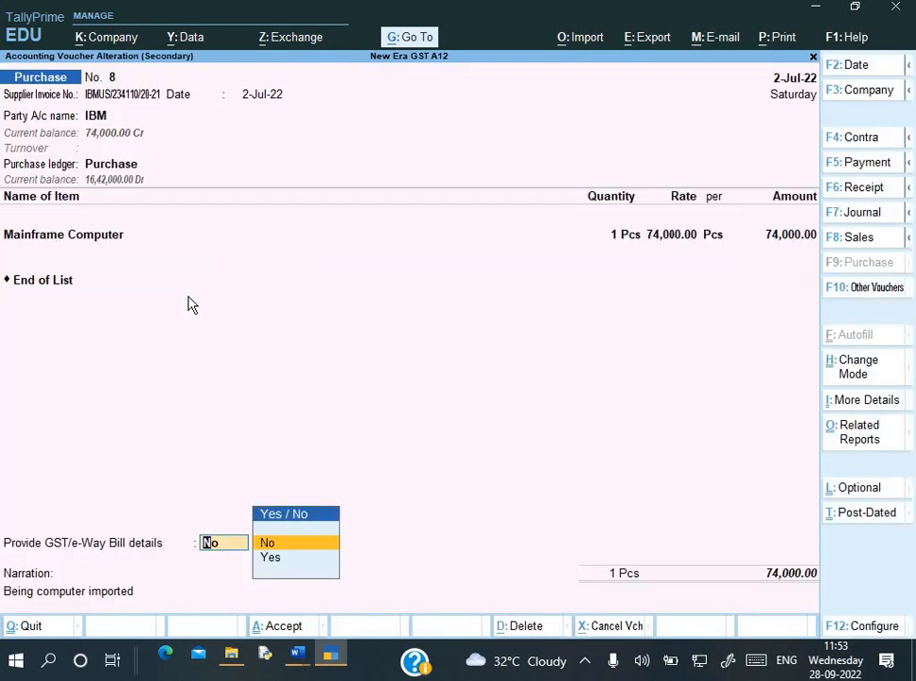
{"action": "key", "text": "Return"}
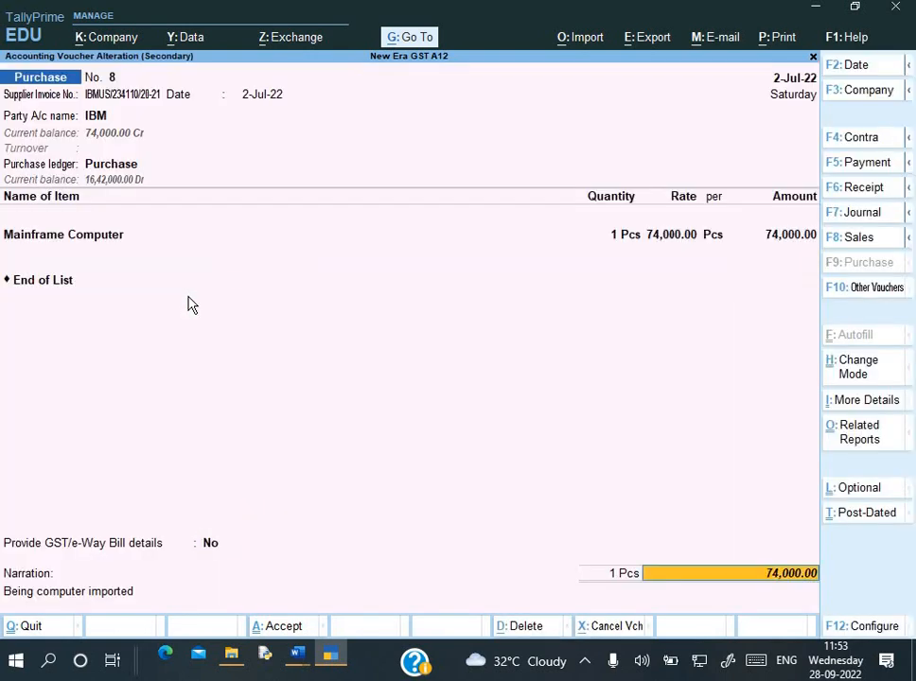
Step: Keep New Ref IBMUS/234110/20-21 for 74,000.00 Cr in IBM's bill-wise details and accept the purchase voucher
{"action": "key", "text": "Return"}
{"action": "key", "text": "Return"}
{"action": "key", "text": "Return"}
{"action": "key", "text": "Return"}
{"action": "key", "text": "Return"}
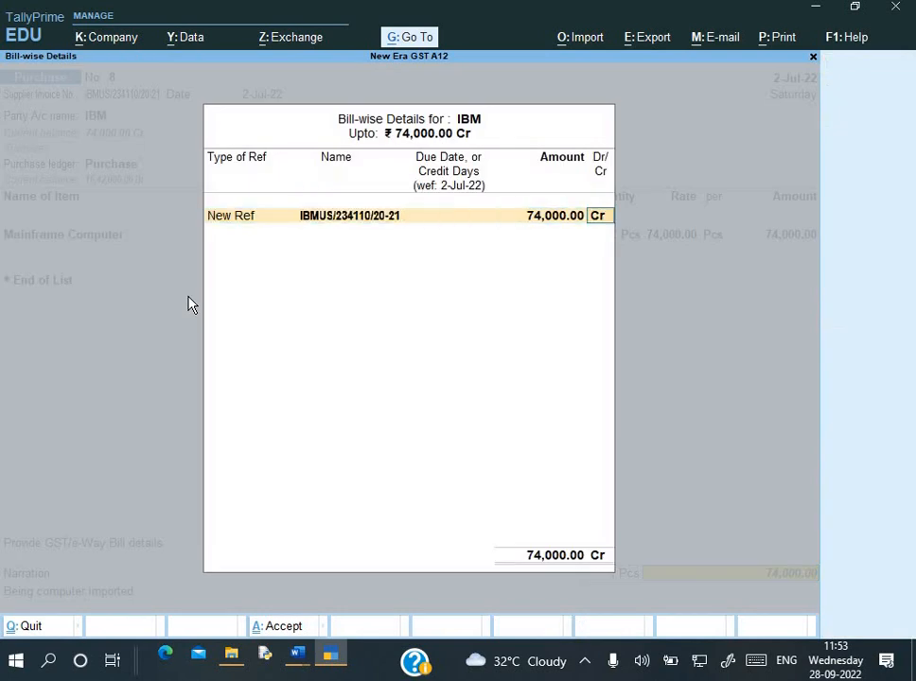
{"action": "key", "text": "Return"}
{"action": "key", "text": "Return"}
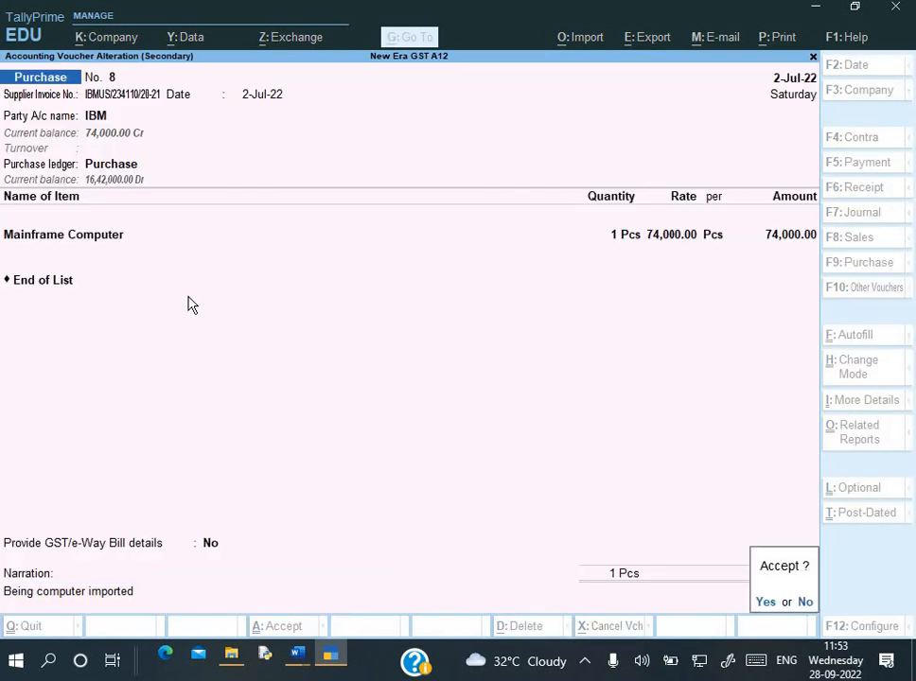
{"action": "key", "text": "y"}
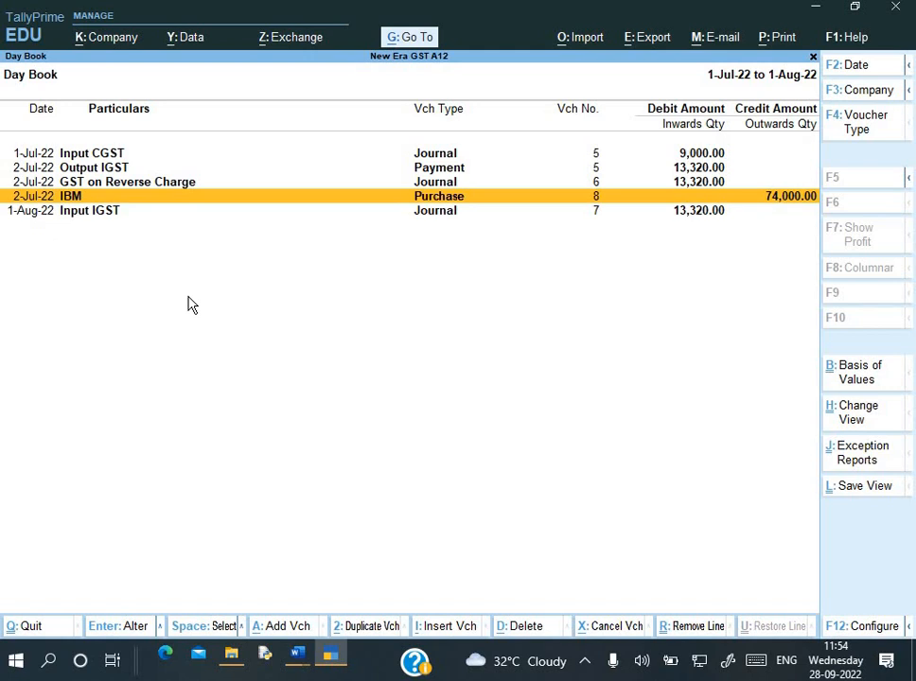
Step: Check the Assignment 16 summary in Word, then review the GST on Reverse Charge journal of 2-Jul-22 in TallyPrime and accept it
{"action": "key", "text": "alt+Tab"}
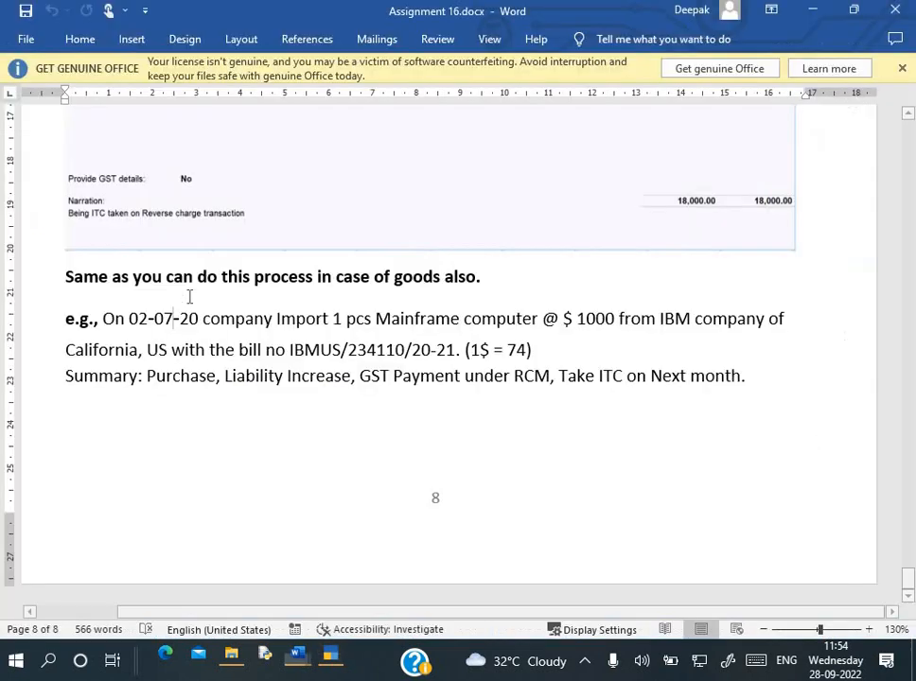
{"action": "key", "text": "alt+Tab"}
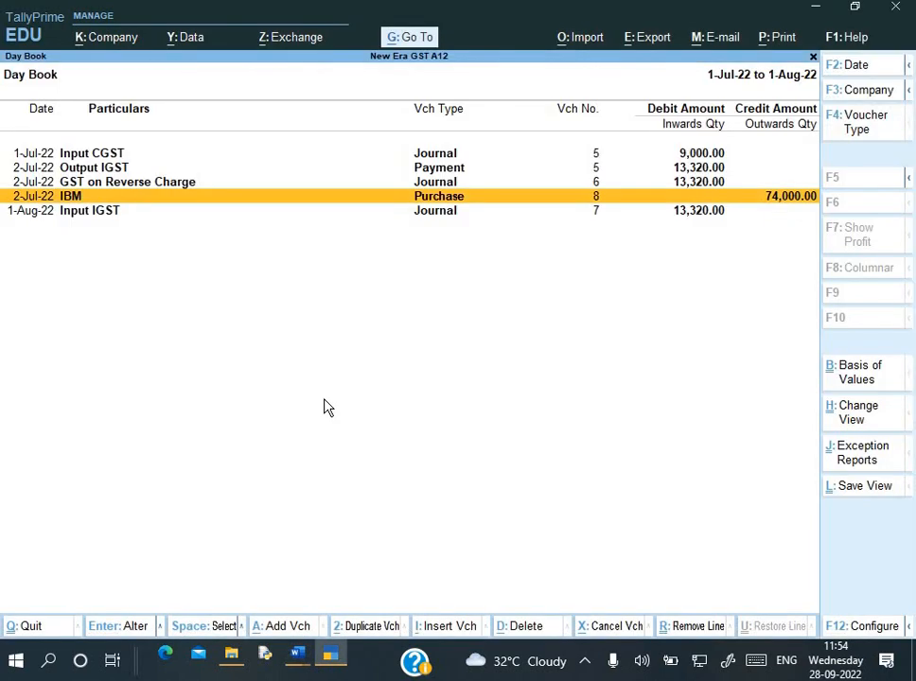
{"action": "key", "text": "Up"}
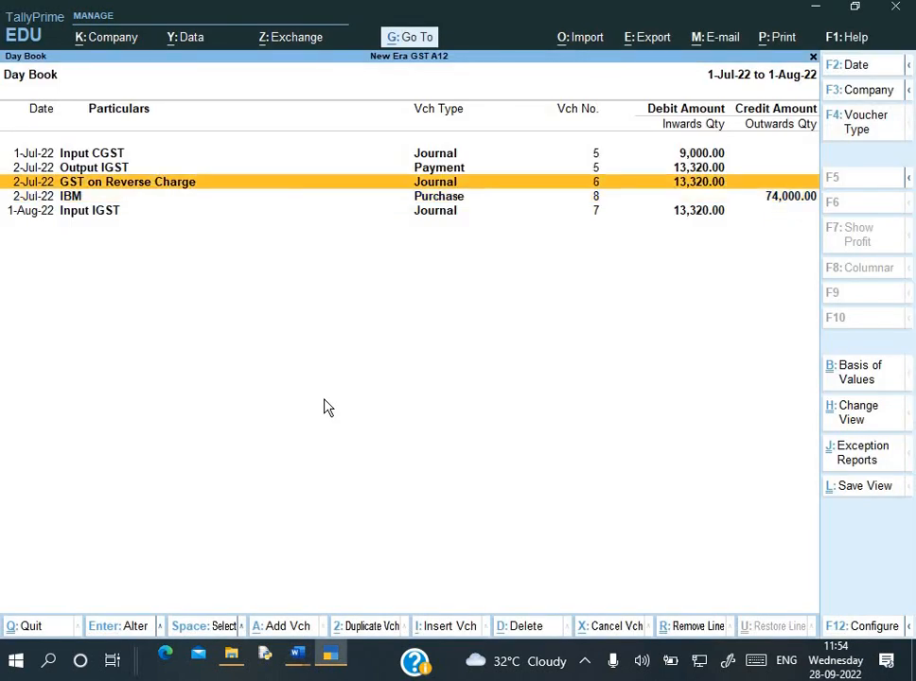
{"action": "key", "text": "Return"}
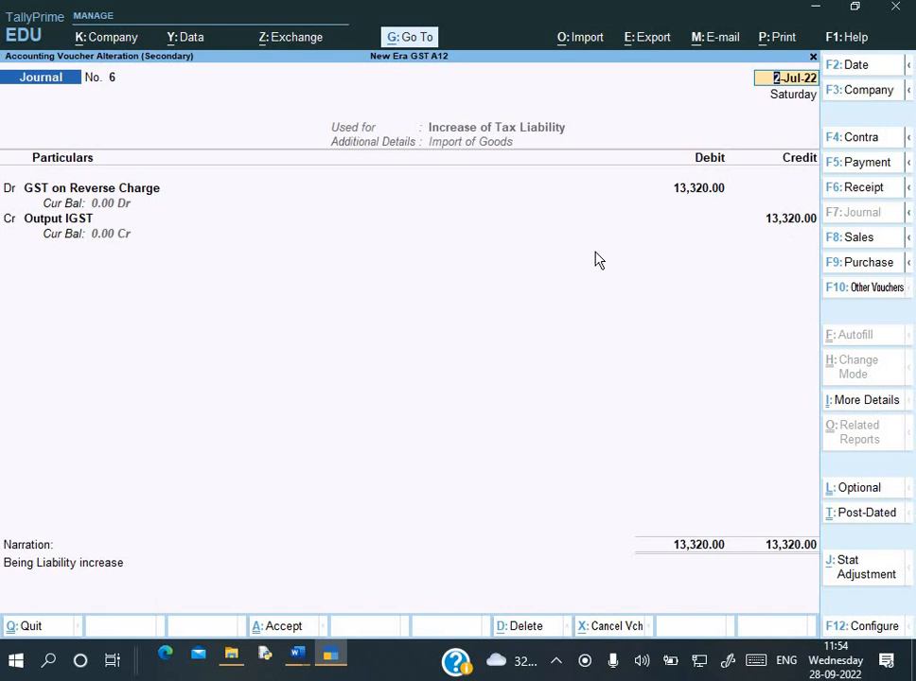
{"action": "key", "text": "ctrl+a"}
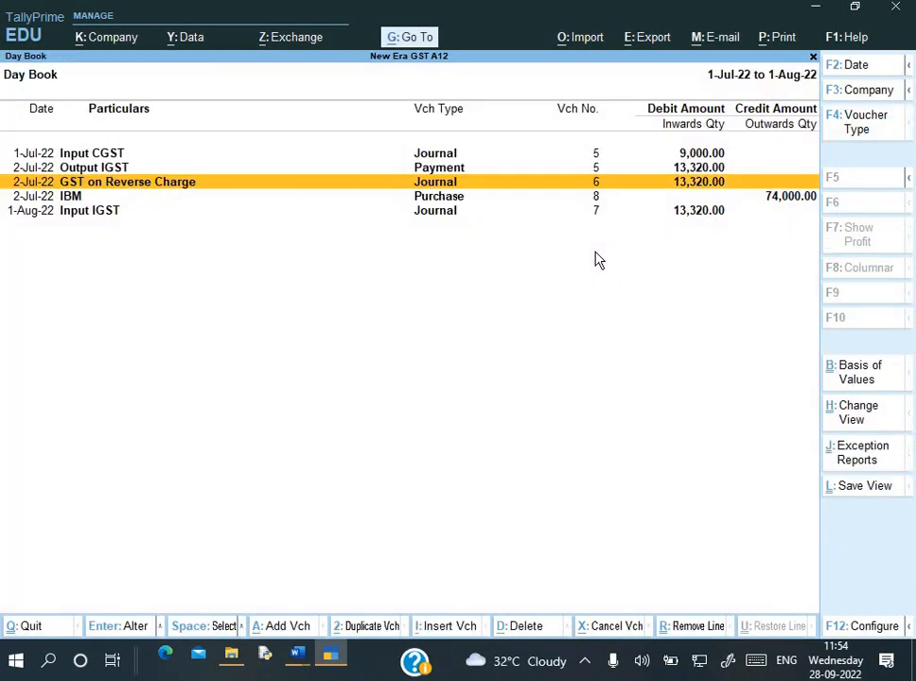
Step: Check the assignment summary in Word again, then review the Output IGST payment voucher of 2-Jul-22 in TallyPrime and close it
{"action": "key", "text": "alt+Tab"}
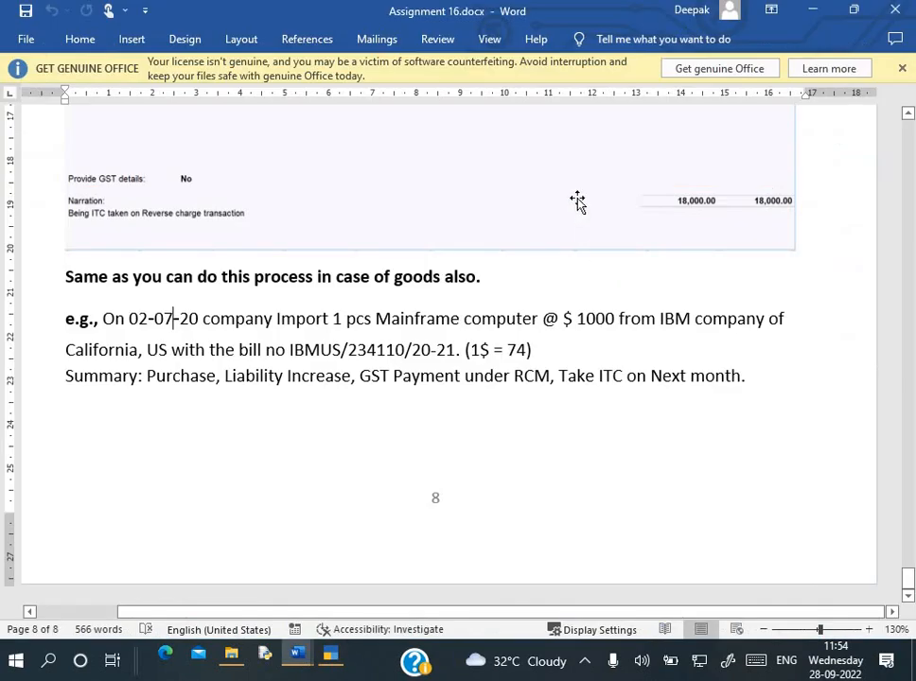
{"action": "key", "text": "alt+Tab"}
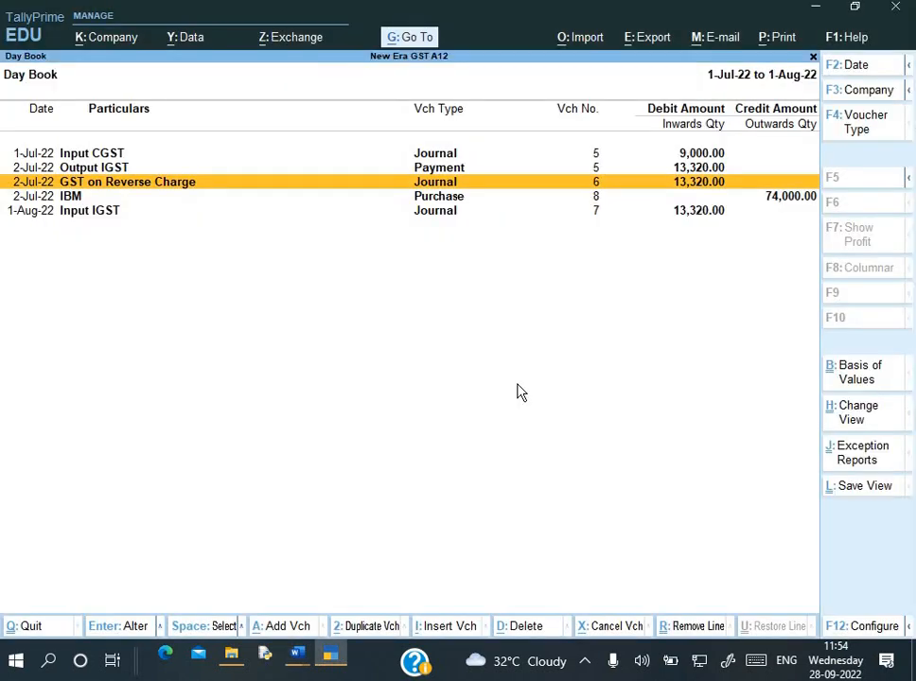
{"action": "key", "text": "Down"}
{"action": "key", "text": "Down"}
{"action": "key", "text": "Up"}
{"action": "key", "text": "Up"}
{"action": "key", "text": "Up"}
{"action": "key", "text": "Return"}
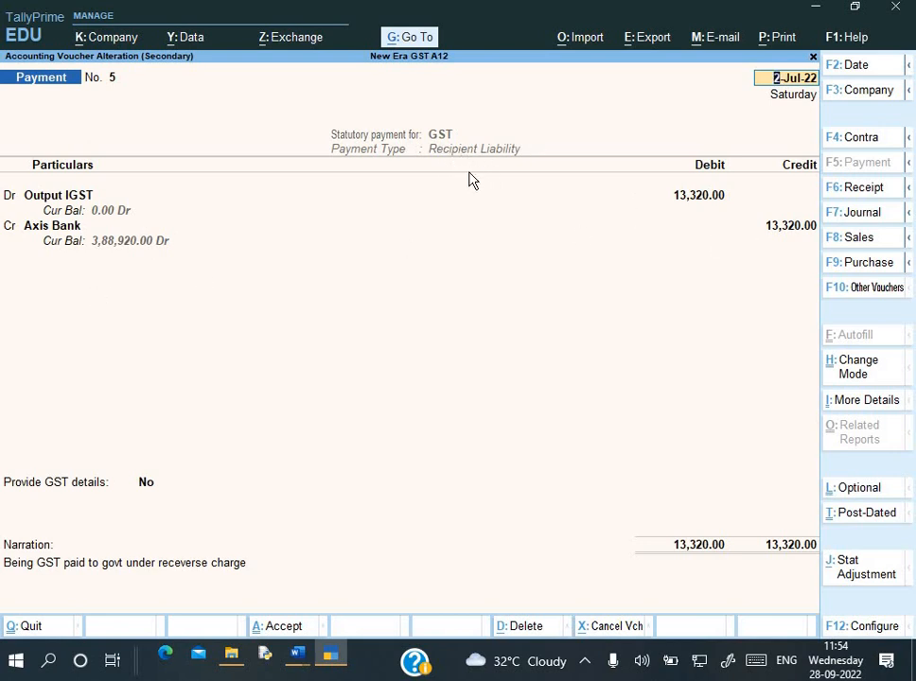
{"action": "key", "text": "Escape"}
{"action": "key", "text": "Return"}
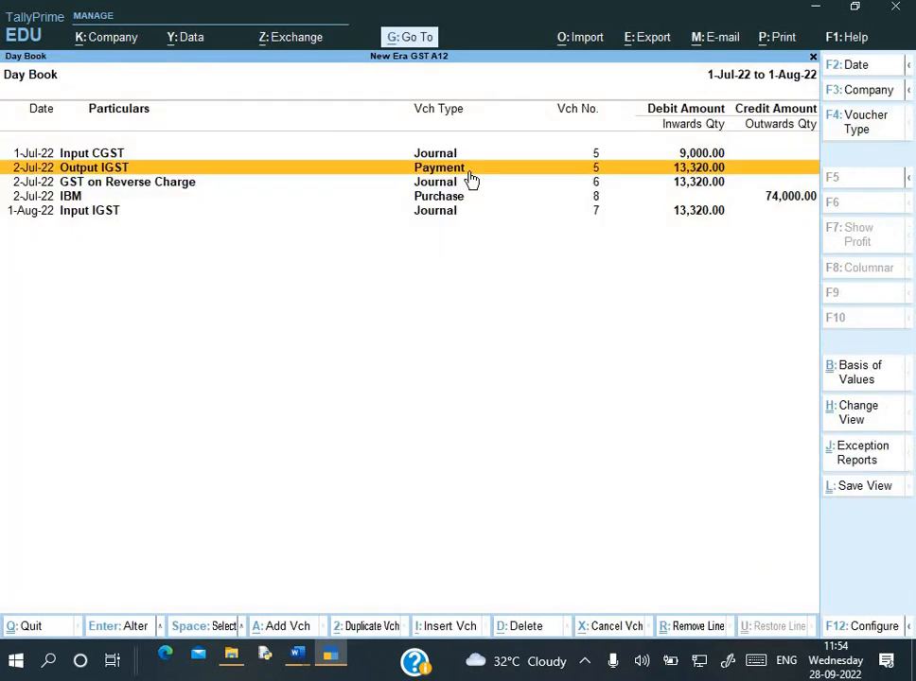
Step: Check the assignment's ITC point in Word, then review the Input IGST journal of 1-Aug-22 in TallyPrime and close it
{"action": "key", "text": "Down"}
{"action": "key", "text": "Down"}
{"action": "key", "text": "Down"}
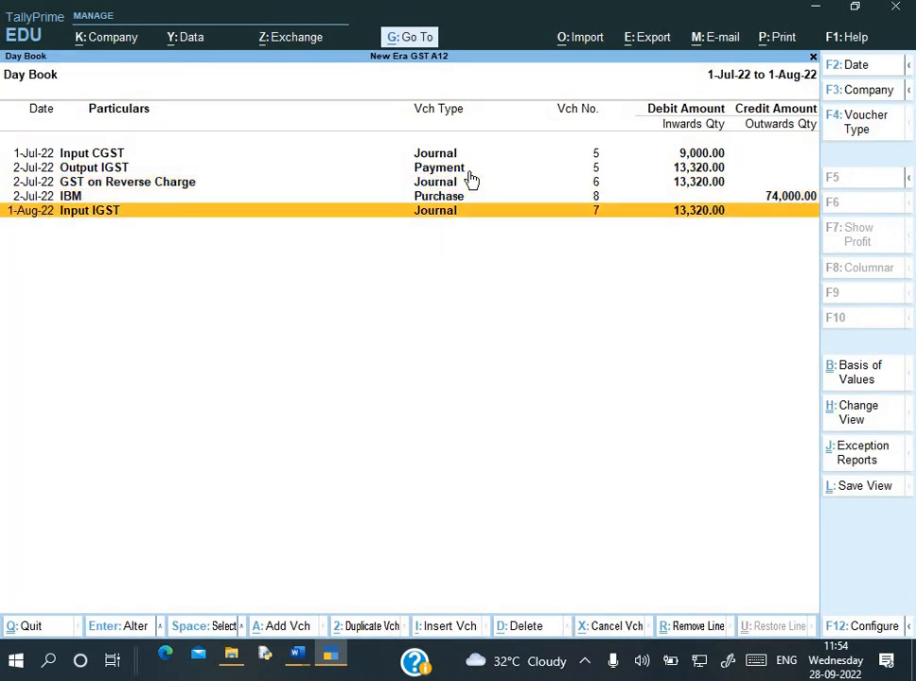
{"action": "key", "text": "alt+Tab"}
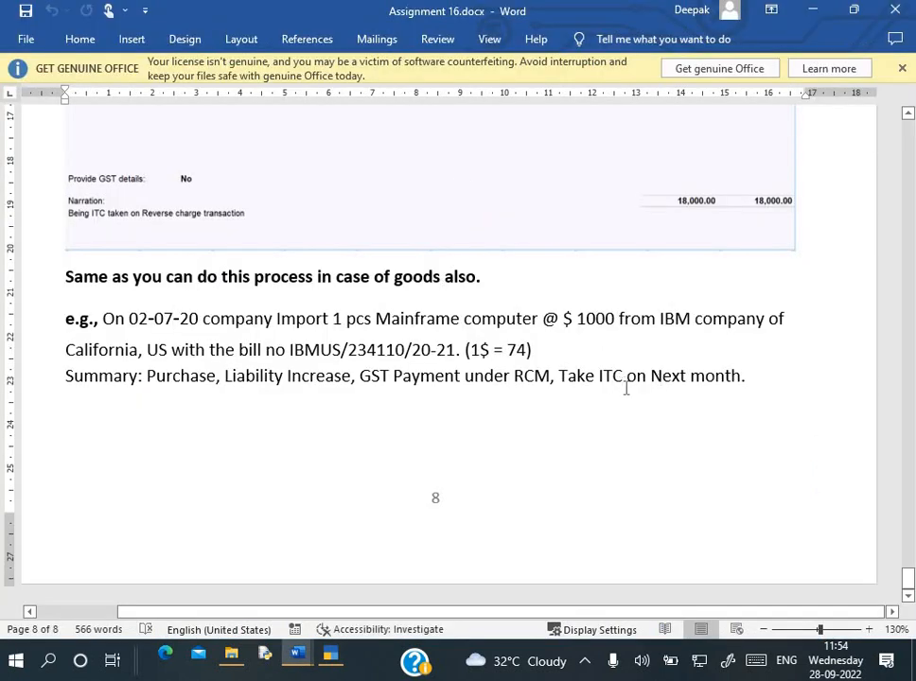
{"action": "key", "text": "alt+Tab"}
{"action": "key", "text": "Return"}
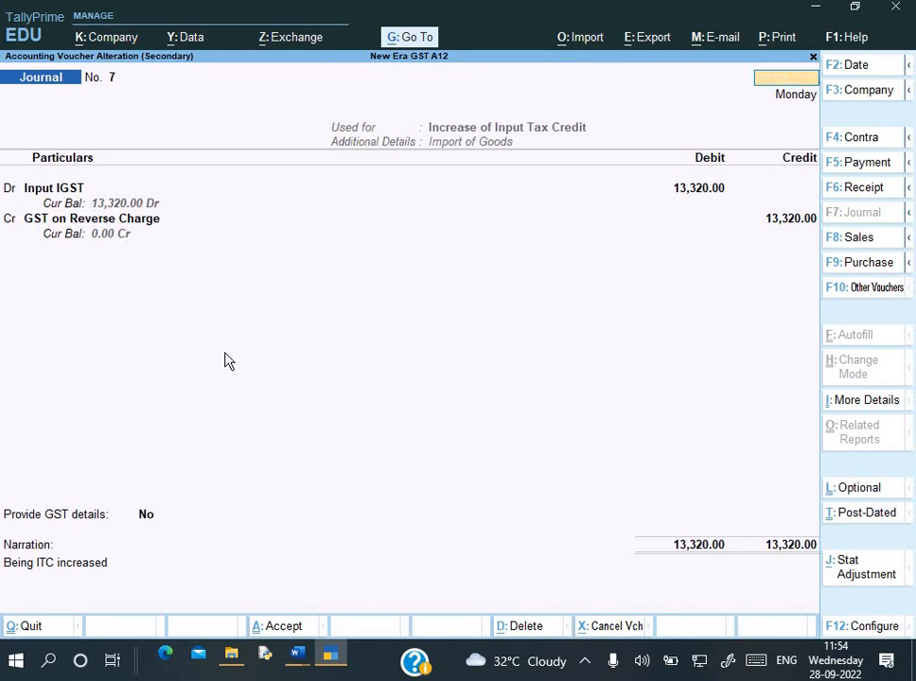
{"action": "key", "text": "Escape"}
Step: Leave the Day Book, open the Balance Sheet and examine Duties & Taxes under Current Liabilities
{"action": "key", "text": "Escape"}
{"action": "key", "text": "Escape"}
{"action": "key", "text": "Escape"}
{"action": "key", "text": "Down"}
{"action": "key", "text": "Down"}
{"action": "key", "text": "Down"}
{"action": "key", "text": "Down"}
{"action": "key", "text": "Down"}
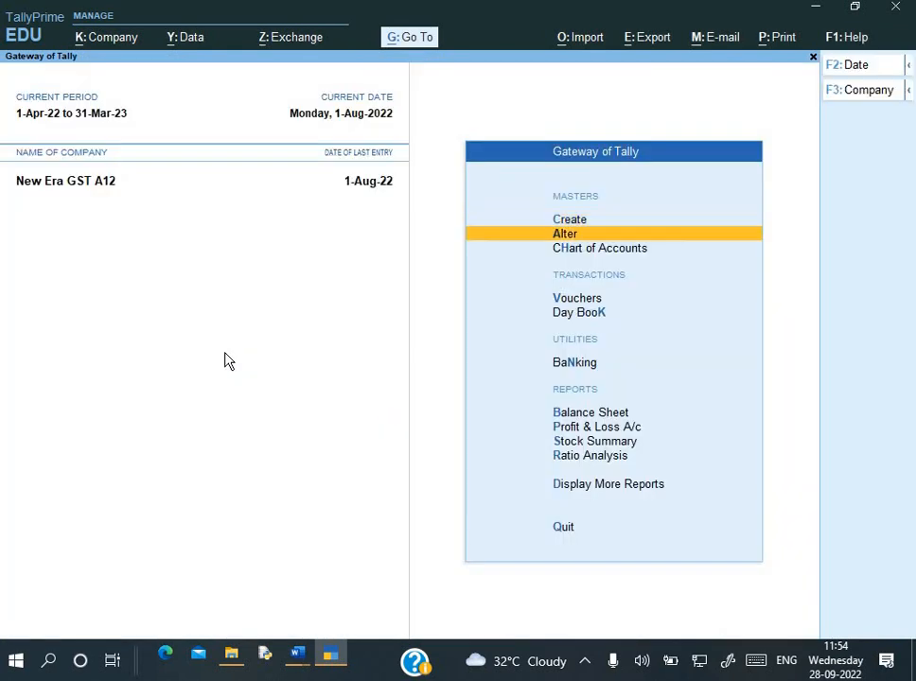
{"action": "key", "text": "Down"}
{"action": "key", "text": "Down"}
{"action": "key", "text": "Down"}
{"action": "key", "text": "Down"}
{"action": "key", "text": "Down"}
{"action": "key", "text": "Down"}
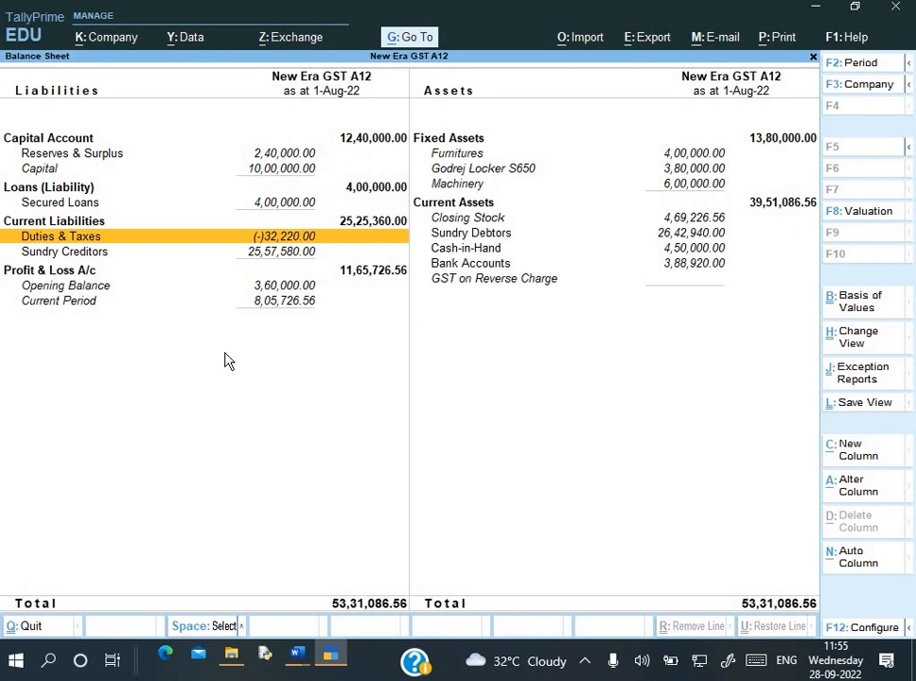
Step: Examine GST on Reverse Charge under Current Assets in the Balance Sheet and return to the Gateway of Tally
{"action": "key", "text": "Right"}
{"action": "key", "text": "Down"}
{"action": "key", "text": "Down"}
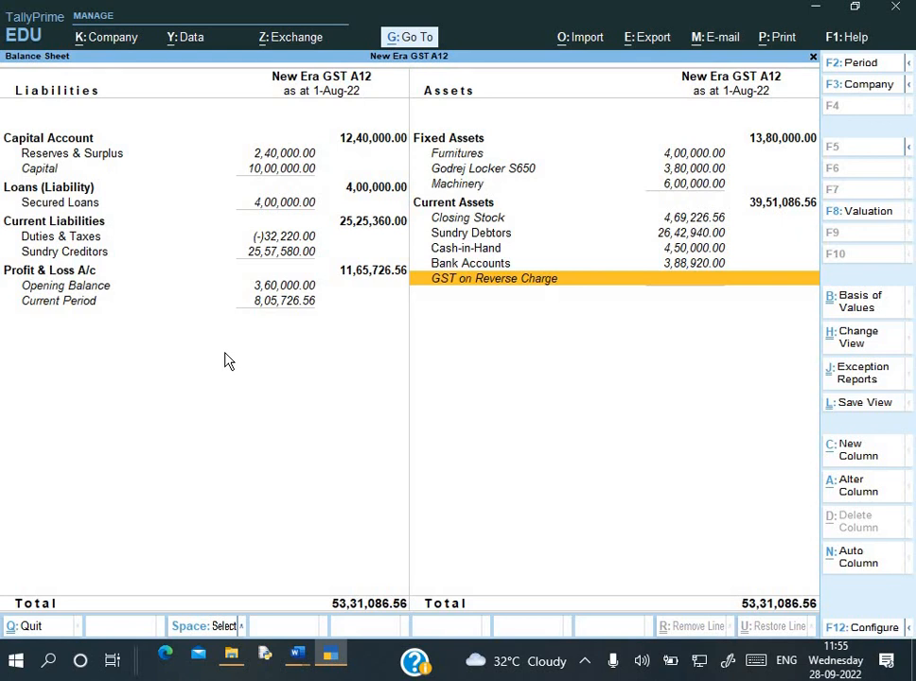
{"action": "key", "text": "Escape"}
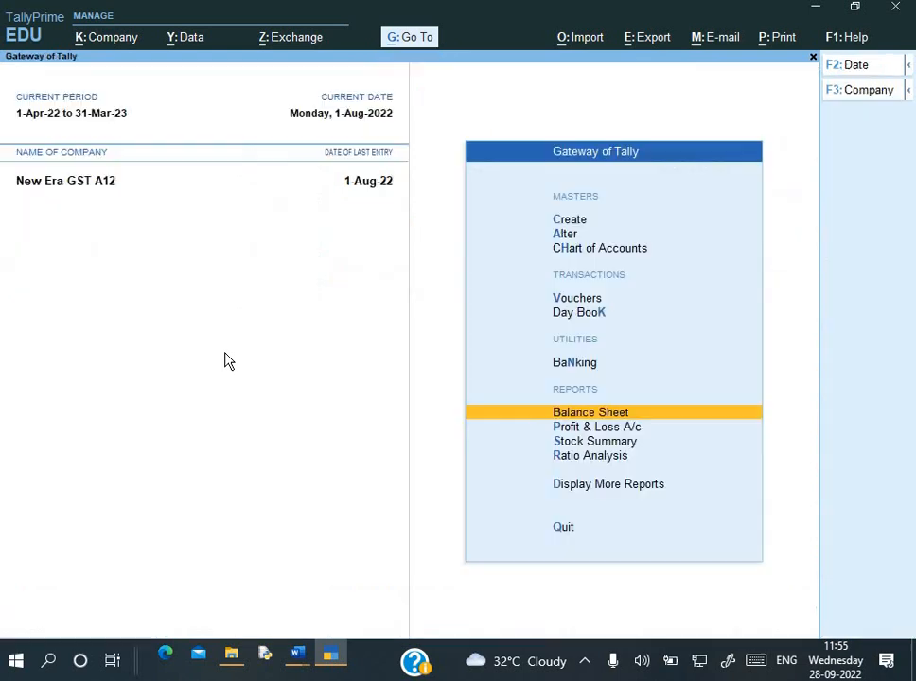
{"action": "key", "text": "Escape"}
{"action": "key", "text": "Escape"}
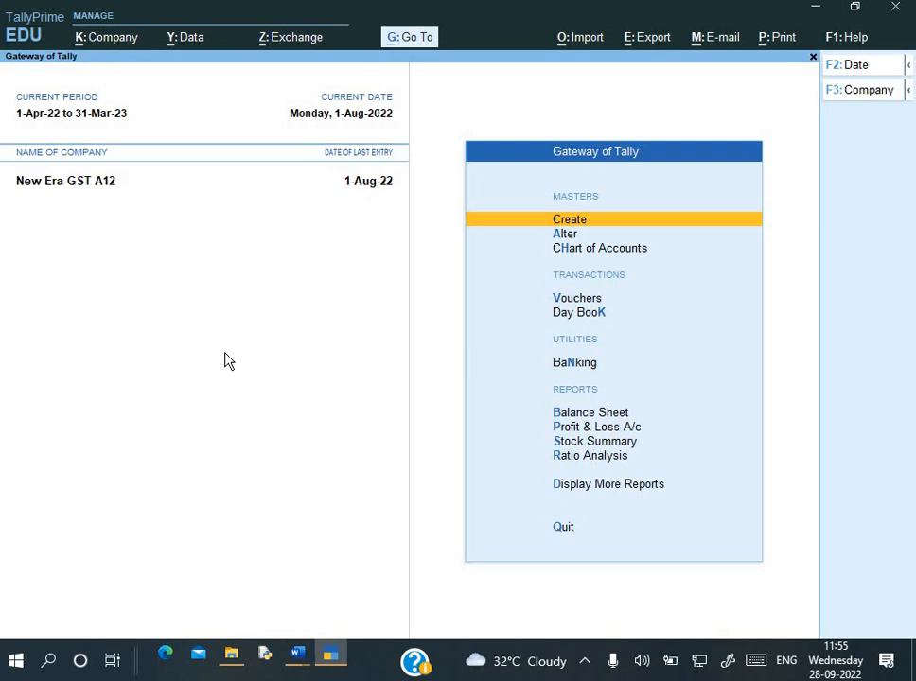
Step: Switch to Assignment 17 in Word and read summary points 4 and 5 on the final invoice and decreasing tax liability
{"action": "key", "text": "alt+Tab"}
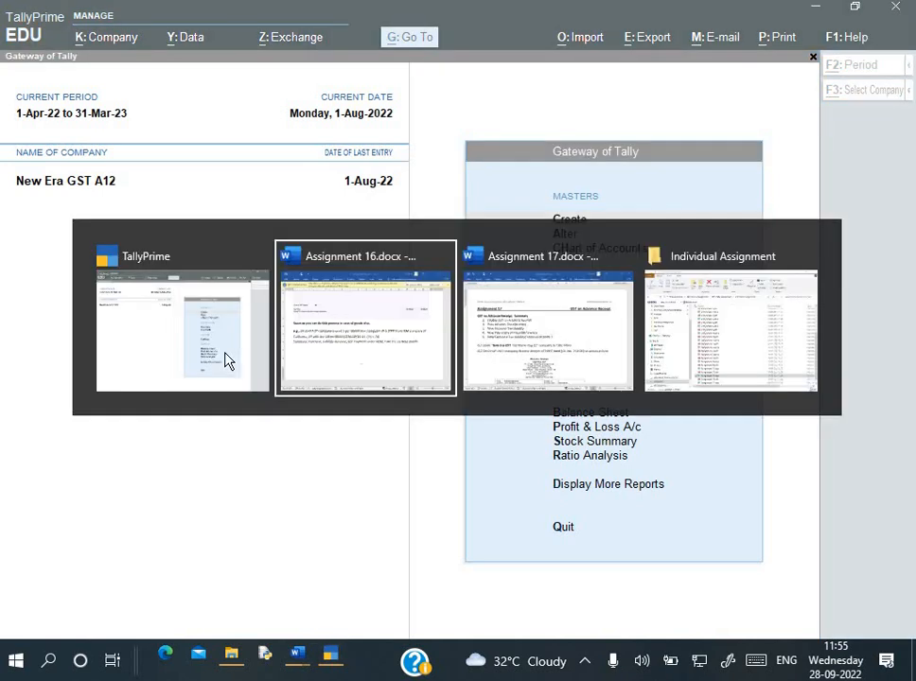
{"action": "key", "text": "alt+Tab"}
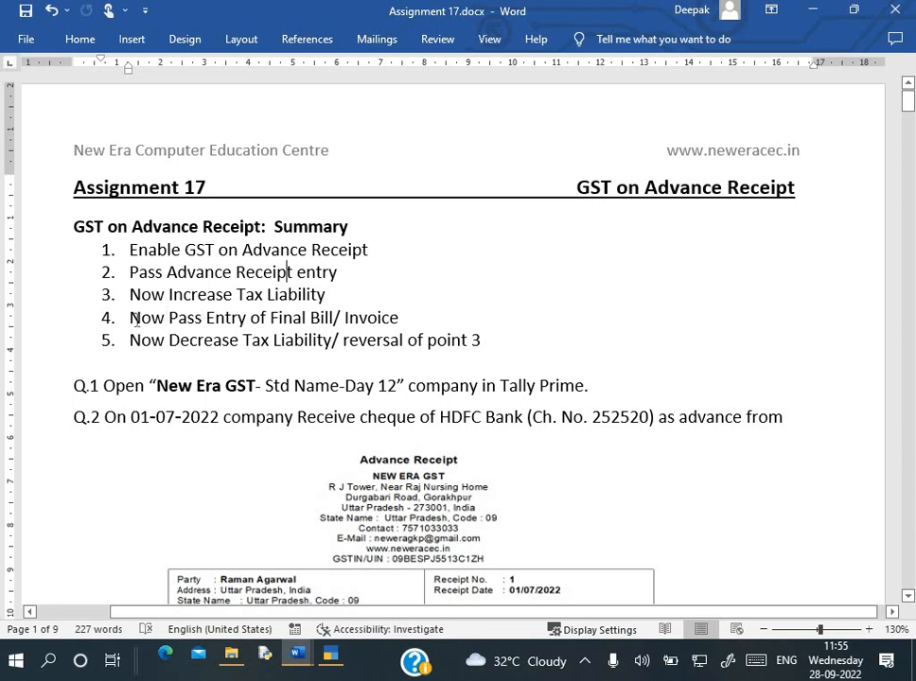
{"action": "left_click_drag", "start_coordinate": [130, 318], "coordinate": [405, 319]}
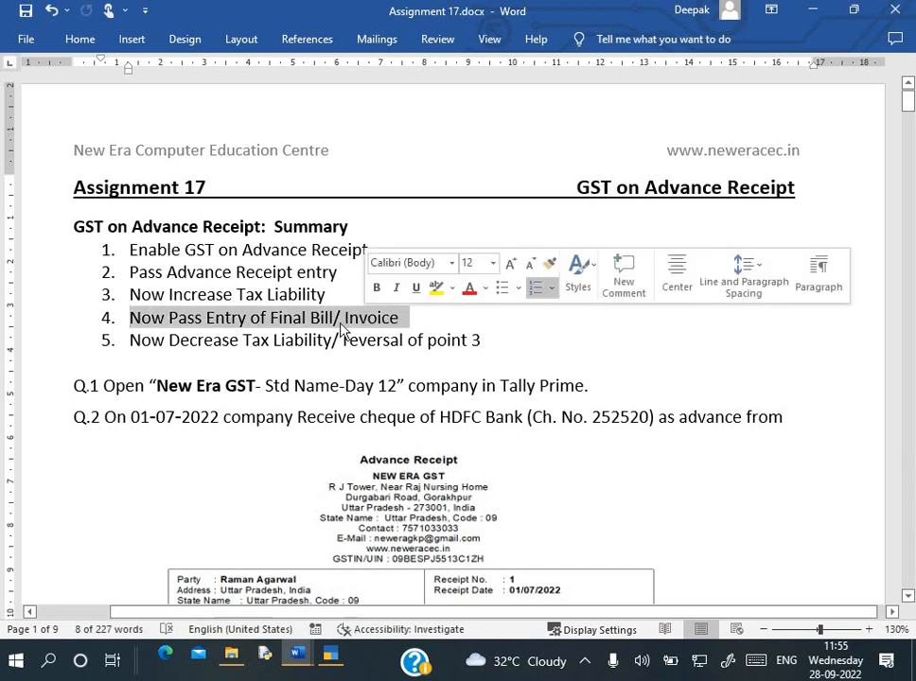
{"action": "left_click", "coordinate": [212, 341]}
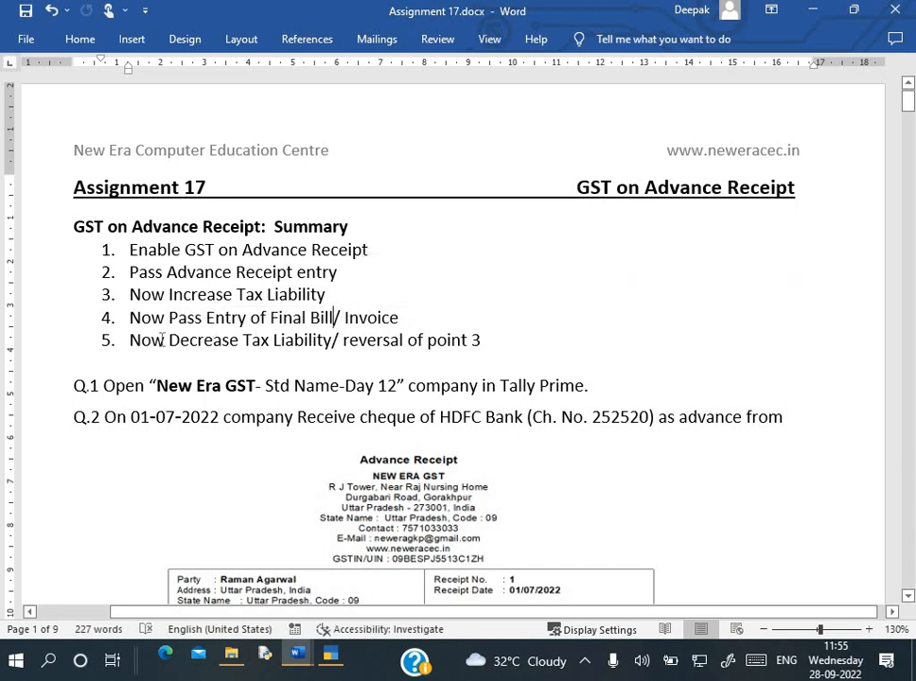
{"action": "left_click_drag", "start_coordinate": [130, 341], "coordinate": [333, 341]}
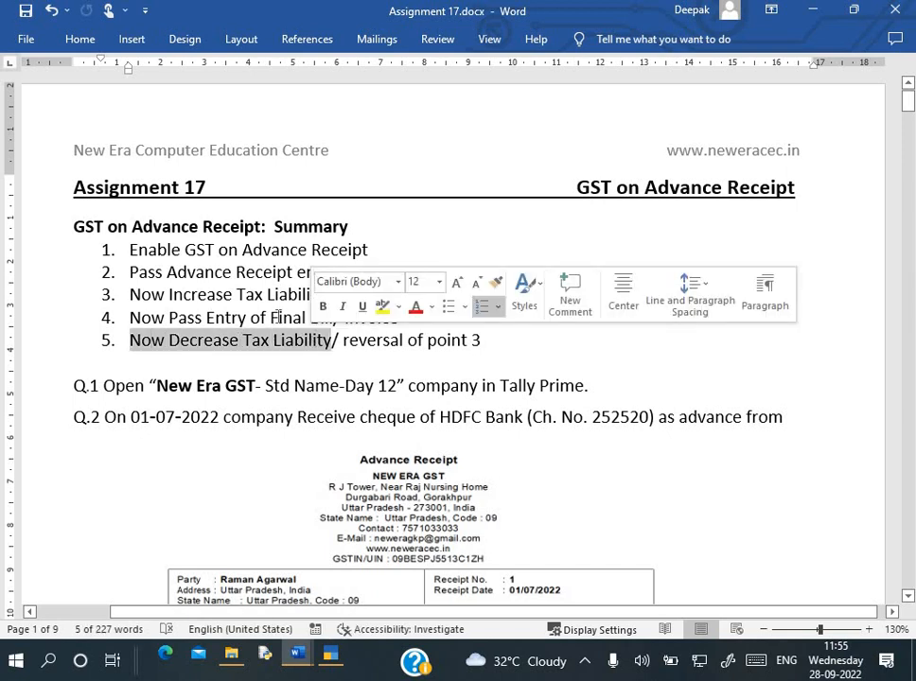
{"action": "left_click", "coordinate": [341, 342]}
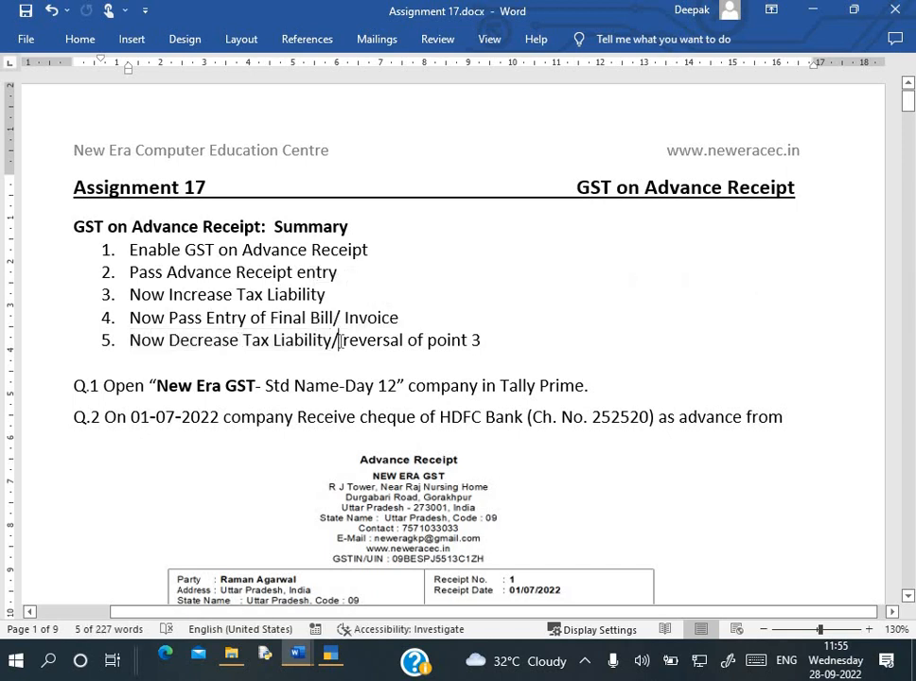
Step: Read Q.1 and the opening line of Q.2 about the HDFC Bank cheque received as an advance on 01-07-2022
{"action": "scroll", "coordinate": [340, 342], "scroll_direction": "down", "scroll_amount": 1}
{"action": "scroll", "coordinate": [340, 342], "scroll_direction": "down", "scroll_amount": 2}
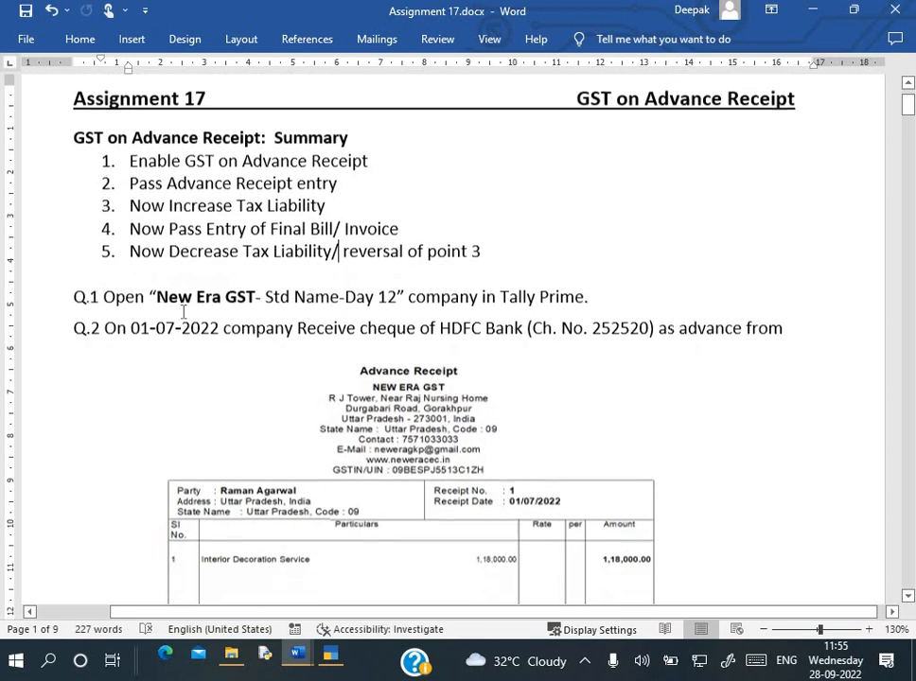
{"action": "scroll", "coordinate": [162, 312], "scroll_direction": "down", "scroll_amount": 1}
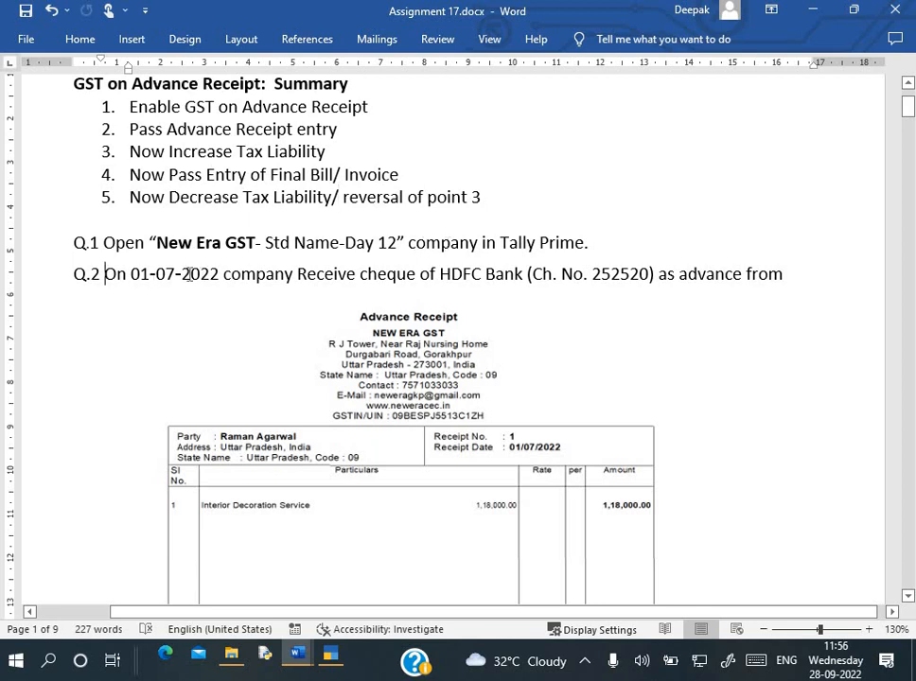
{"action": "left_click_drag", "start_coordinate": [104, 275], "coordinate": [637, 277]}
{"action": "left_click", "coordinate": [646, 273]}
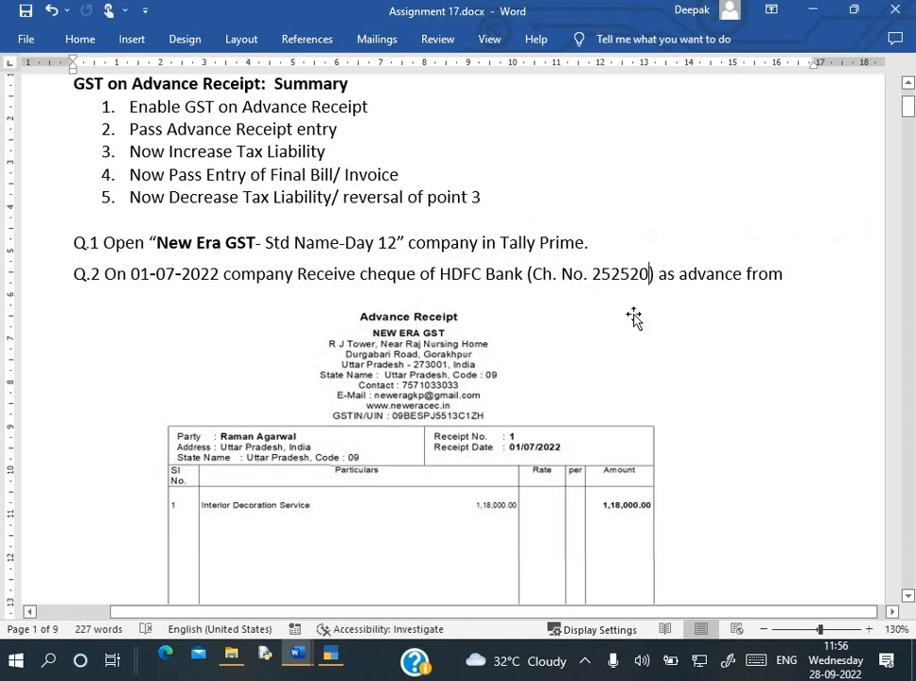
Step: Move the Advance Receipt picture slightly down to clear the second line of Q.2, and look over the receipt and question
{"action": "scroll", "coordinate": [568, 345], "scroll_direction": "down", "scroll_amount": 1}
{"action": "left_click_drag", "start_coordinate": [537, 358], "coordinate": [536, 379]}
{"action": "scroll", "coordinate": [290, 333], "scroll_direction": "down", "scroll_amount": 3}
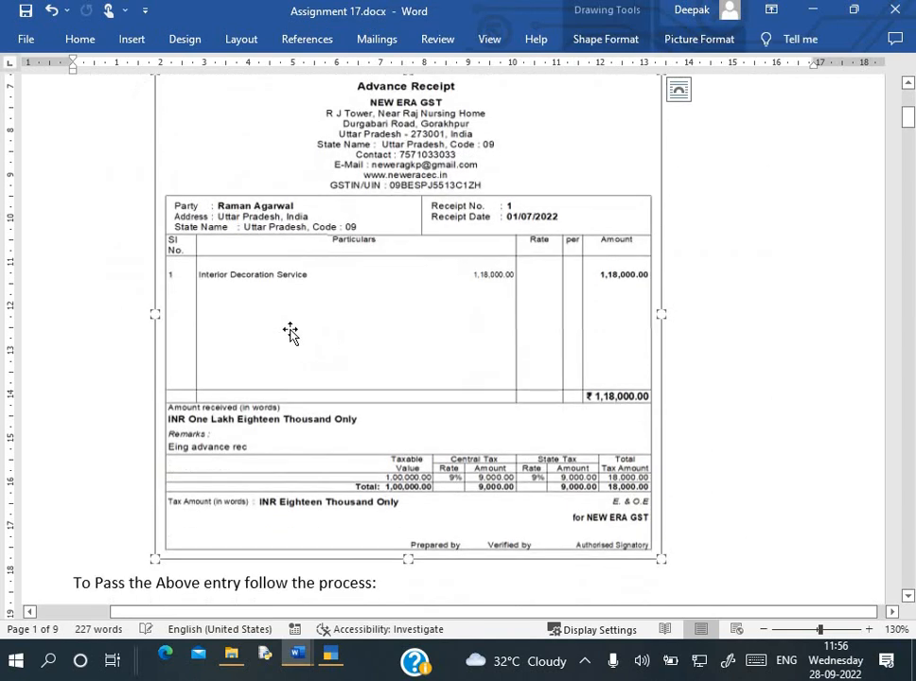
{"action": "scroll", "coordinate": [290, 333], "scroll_direction": "up", "scroll_amount": 3}
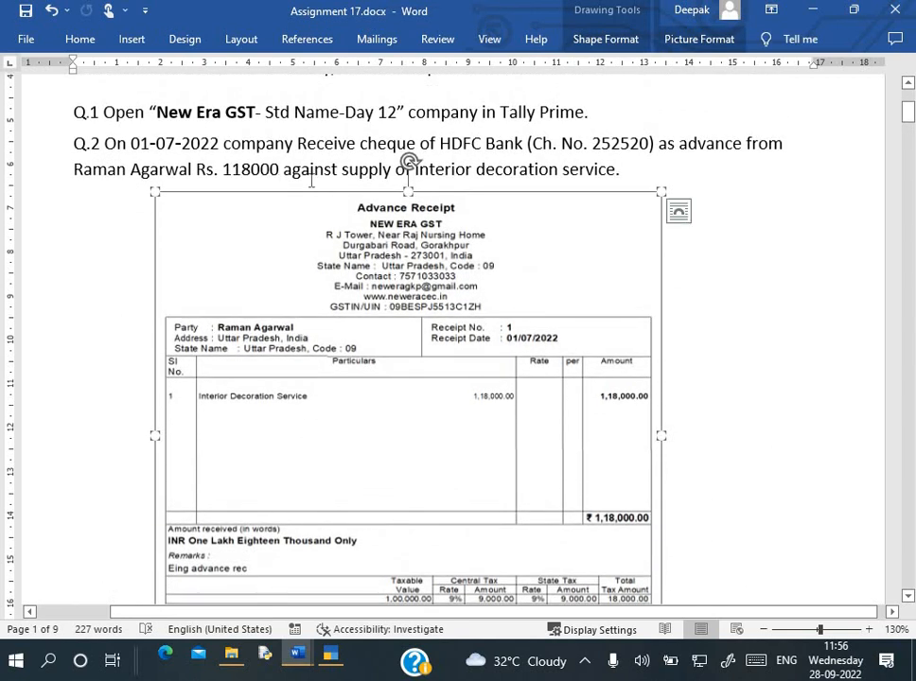
Step: Read Q.2 and the Advance Receipt's party, service, amount and tax breakdown, and switch to TallyPrime
{"action": "scroll", "coordinate": [311, 180], "scroll_direction": "up", "scroll_amount": 1}
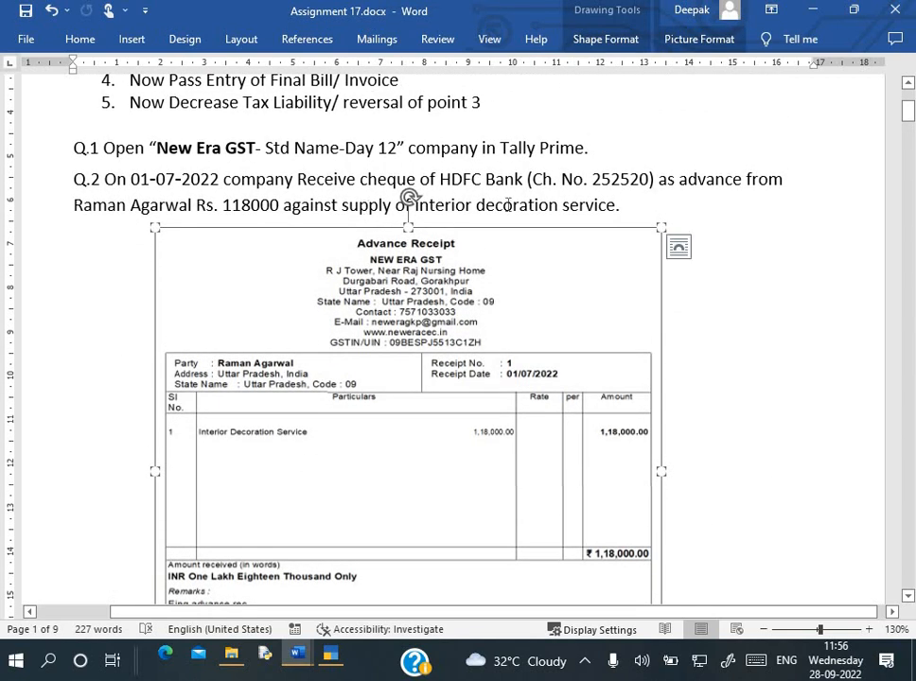
{"action": "left_click", "coordinate": [563, 203]}
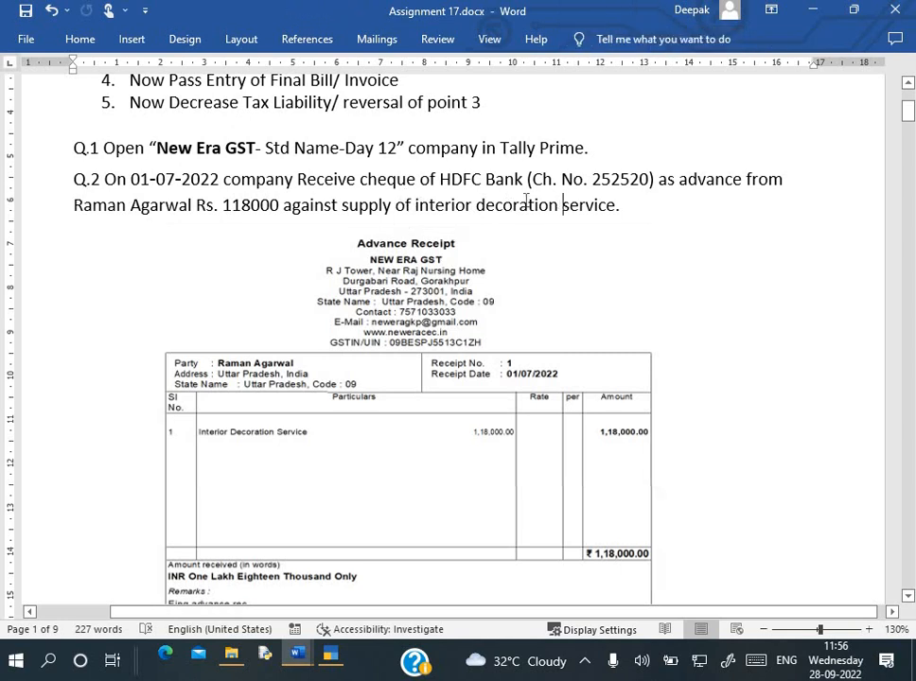
{"action": "scroll", "coordinate": [403, 370], "scroll_direction": "down", "scroll_amount": 2}
{"action": "scroll", "coordinate": [404, 370], "scroll_direction": "down", "scroll_amount": 1}
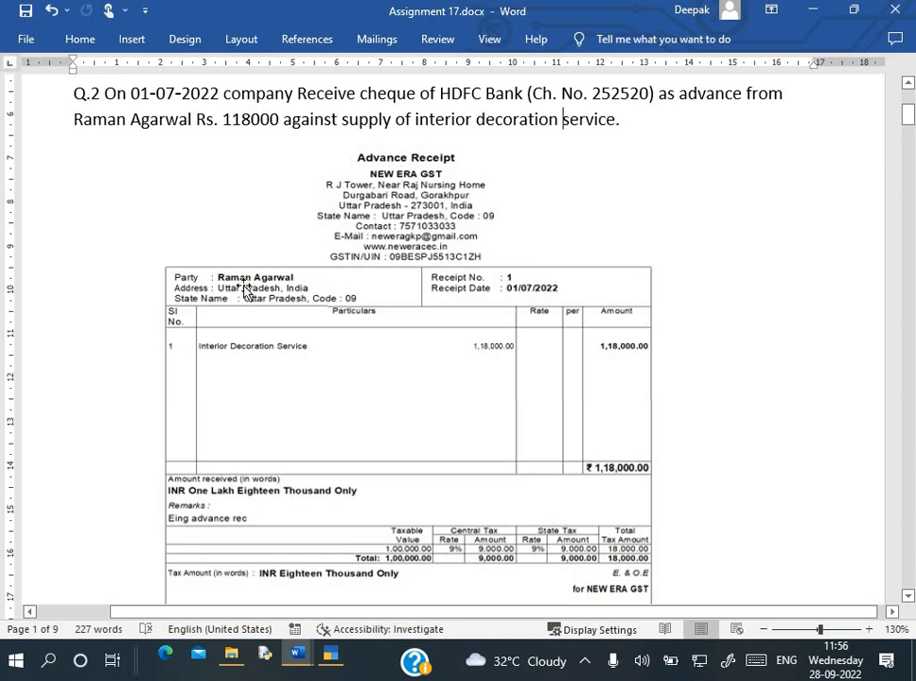
{"action": "scroll", "coordinate": [341, 288], "scroll_direction": "up", "scroll_amount": 3}
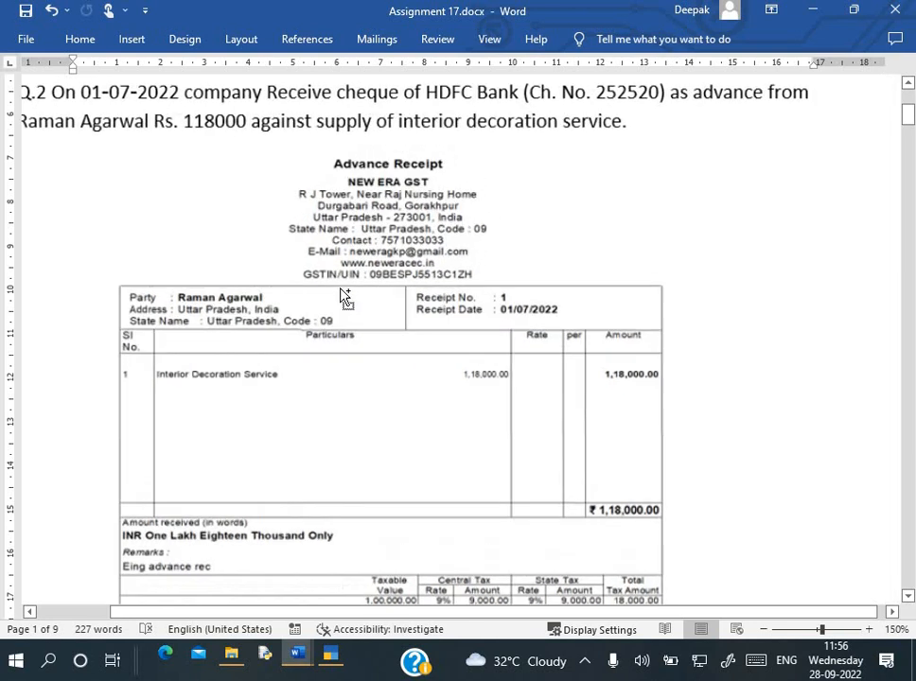
{"action": "scroll", "coordinate": [340, 289], "scroll_direction": "down", "scroll_amount": 1}
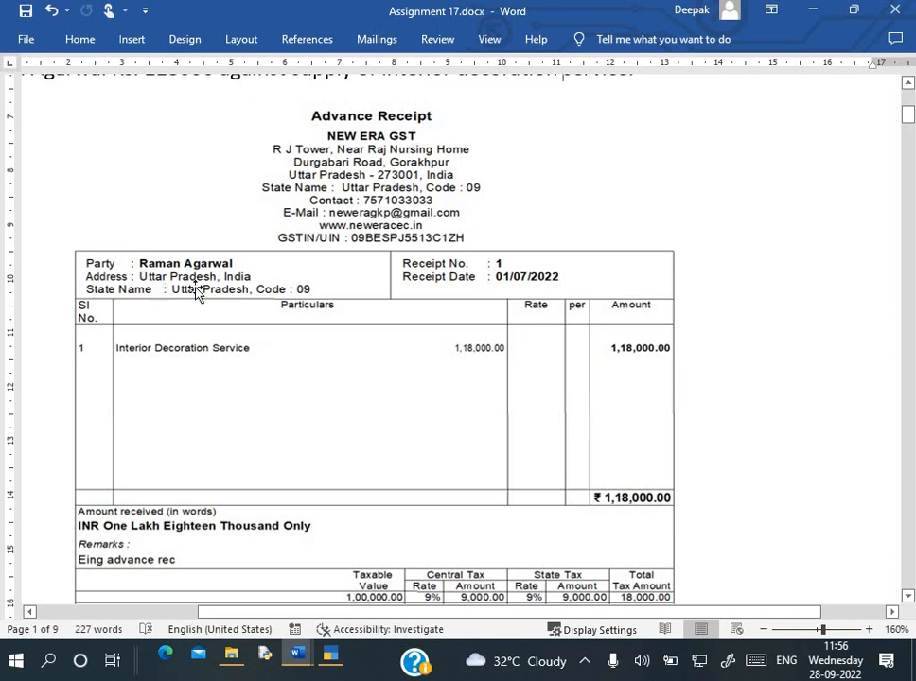
{"action": "scroll", "coordinate": [262, 382], "scroll_direction": "down", "scroll_amount": 2}
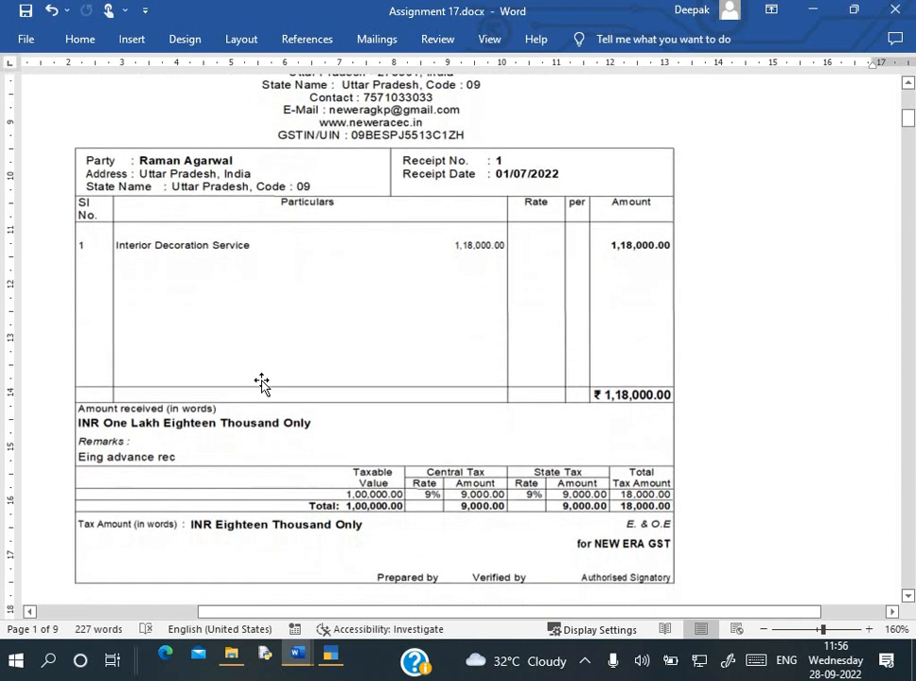
{"action": "scroll", "coordinate": [262, 382], "scroll_direction": "down", "scroll_amount": 2}
{"action": "scroll", "coordinate": [262, 383], "scroll_direction": "up", "scroll_amount": 4}
{"action": "scroll", "coordinate": [262, 382], "scroll_direction": "up", "scroll_amount": 1}
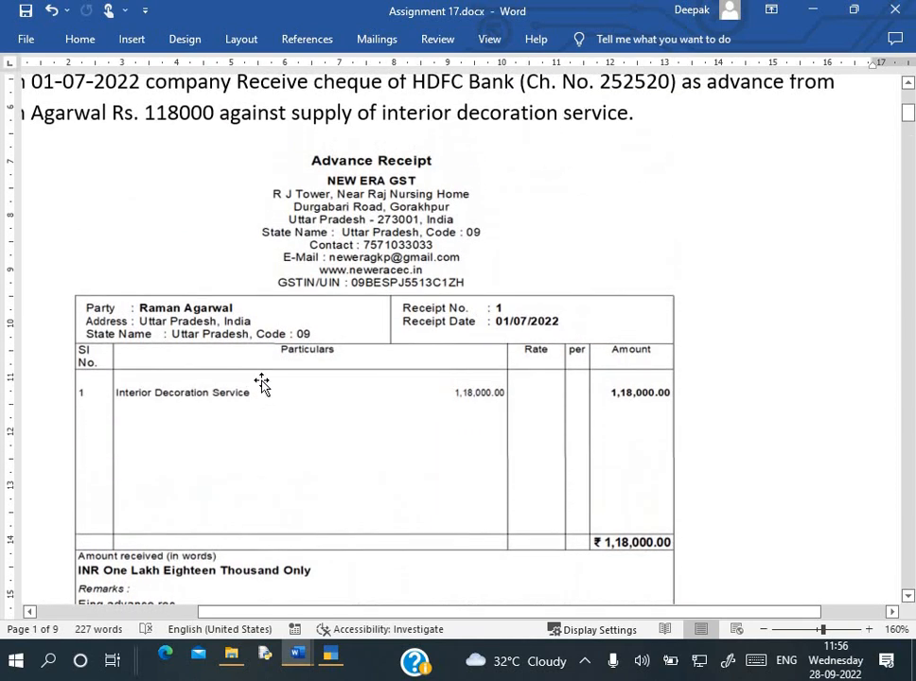
{"action": "scroll", "coordinate": [262, 383], "scroll_direction": "down", "scroll_amount": 2}
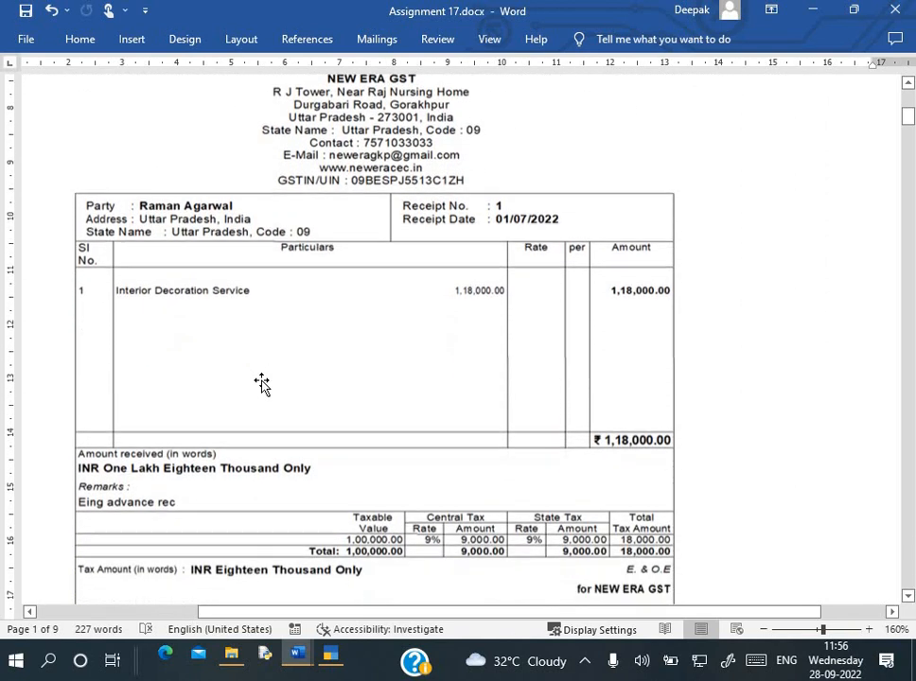
{"action": "scroll", "coordinate": [325, 333], "scroll_direction": "up", "scroll_amount": 2}
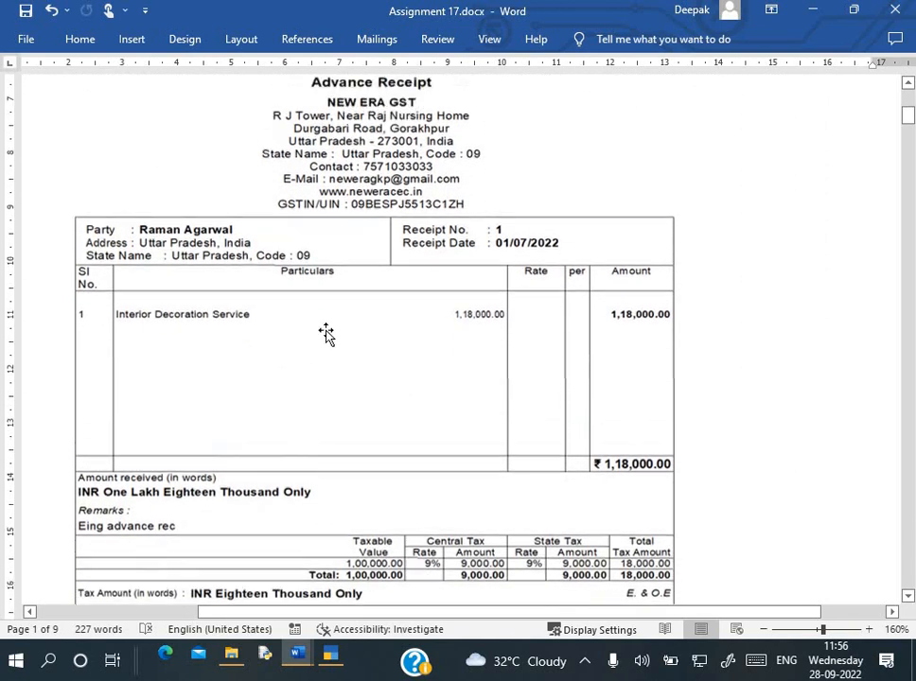
{"action": "key", "text": "alt+Tab"}
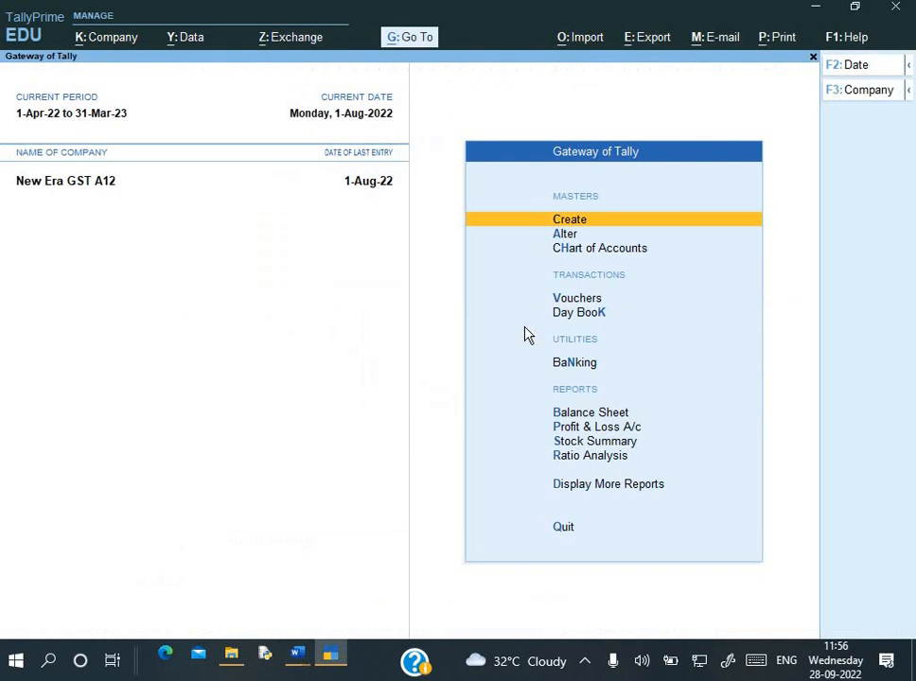
{"action": "key", "text": "Down"}
{"action": "key", "text": "Down"}
{"action": "key", "text": "Down"}
{"action": "key", "text": "Return"}
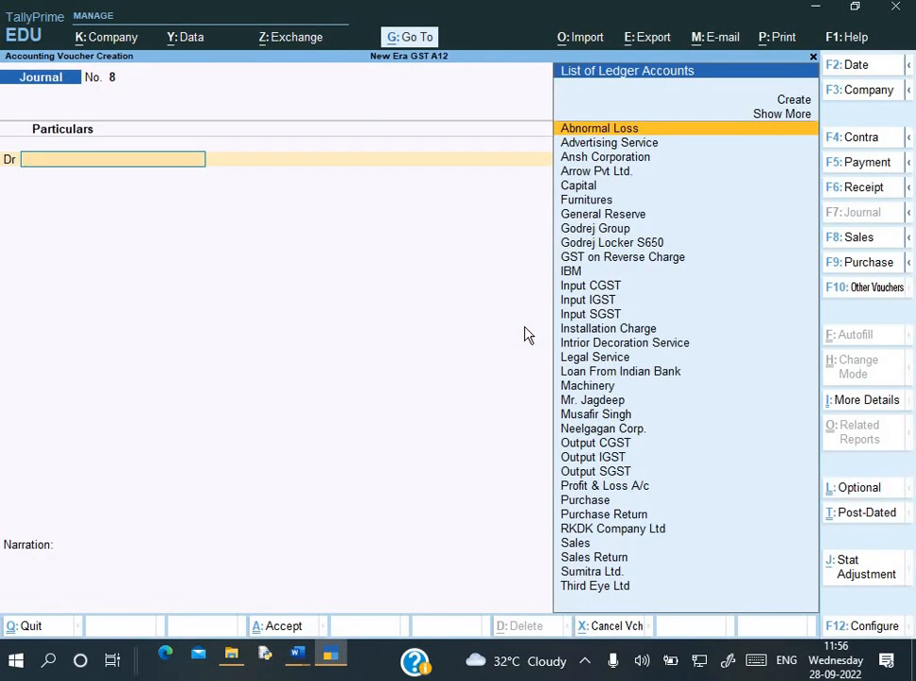
{"action": "key", "text": "Escape"}
{"action": "key", "text": "Up"}
{"action": "key", "text": "Up"}
{"action": "key", "text": "Up"}
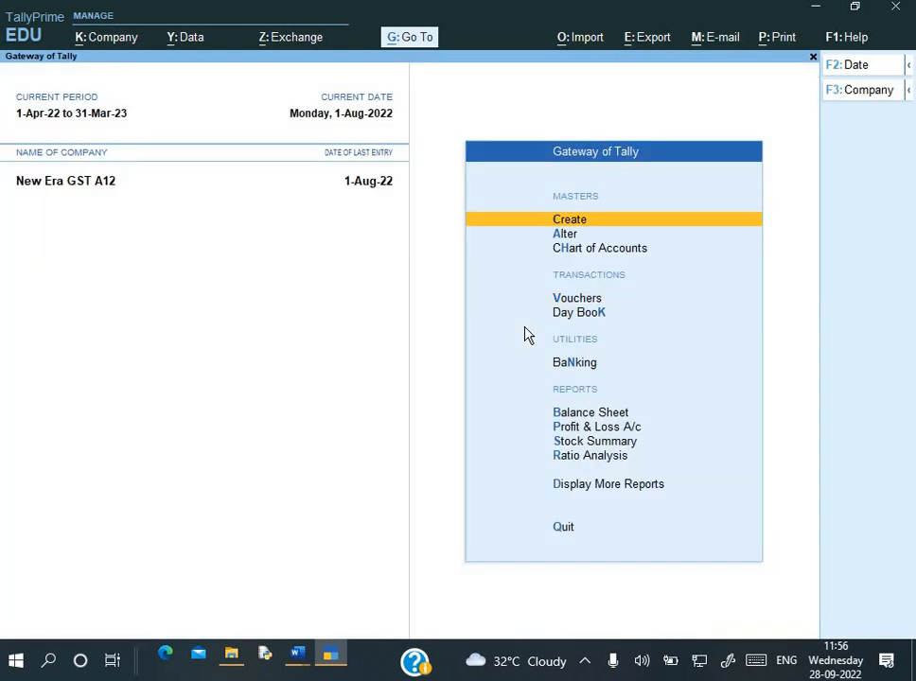
Step: Enable tax liability on advance receipts in the company's GST details and save the company features
{"action": "key", "text": "F11"}
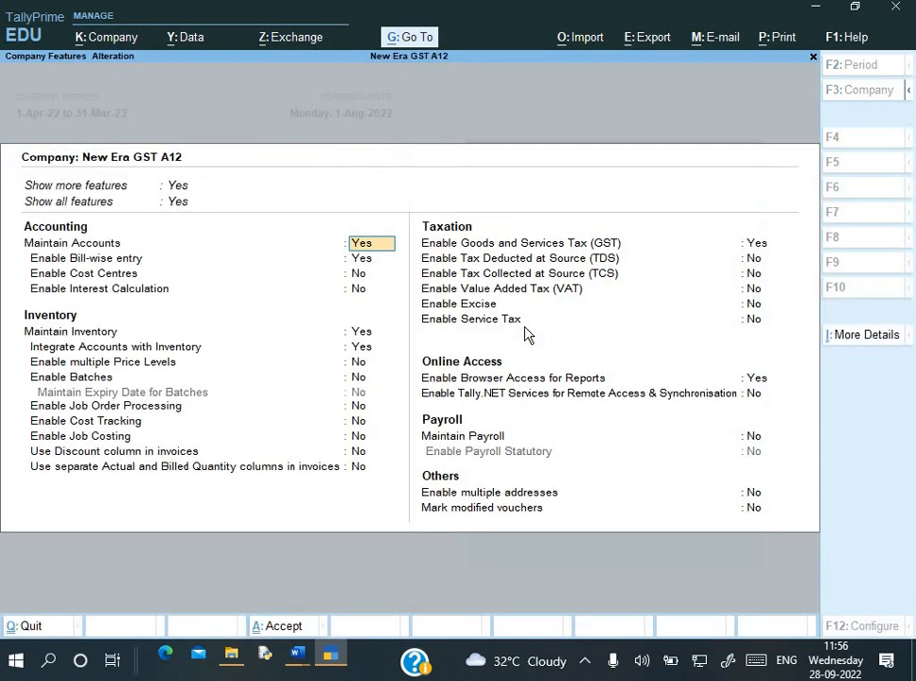
{"action": "key", "text": "Down"}
{"action": "key", "text": "Down"}
{"action": "key", "text": "Down"}
{"action": "key", "text": "Down"}
{"action": "key", "text": "Down"}
{"action": "key", "text": "Down"}
{"action": "key", "text": "Down"}
{"action": "key", "text": "Down"}
{"action": "key", "text": "Down"}
{"action": "key", "text": "Down"}
{"action": "key", "text": "Down"}
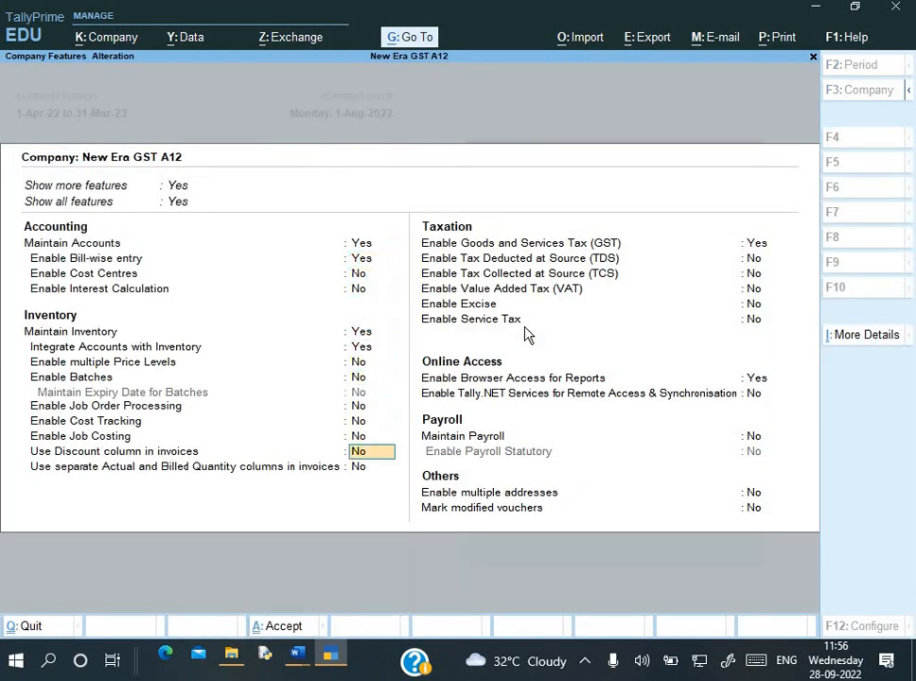
{"action": "key", "text": "Down"}
{"action": "key", "text": "Down"}
{"action": "key", "text": "Return"}
{"action": "key", "text": "Return"}
{"action": "key", "text": "Return"}
{"action": "key", "text": "Return"}
{"action": "key", "text": "Return"}
{"action": "key", "text": "Return"}
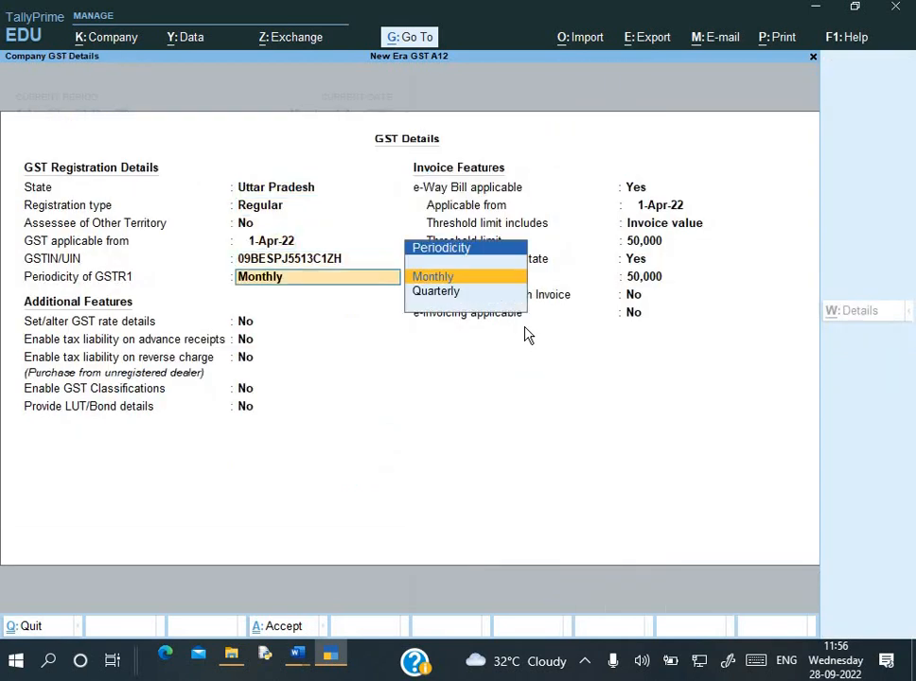
{"action": "key", "text": "Return"}
{"action": "key", "text": "Return"}
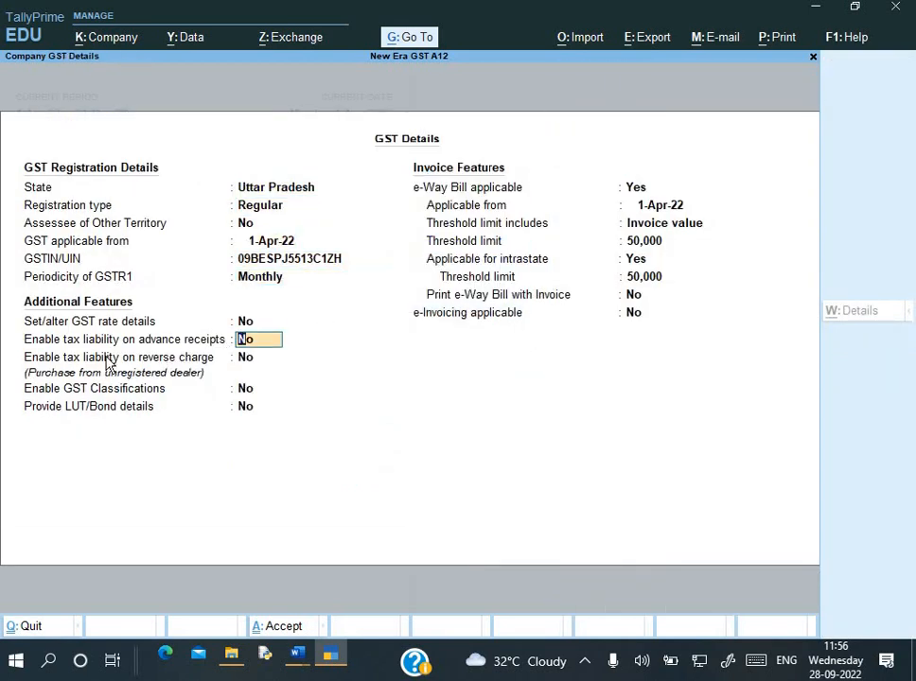
{"action": "type", "text": "y"}
{"action": "key", "text": "Return"}
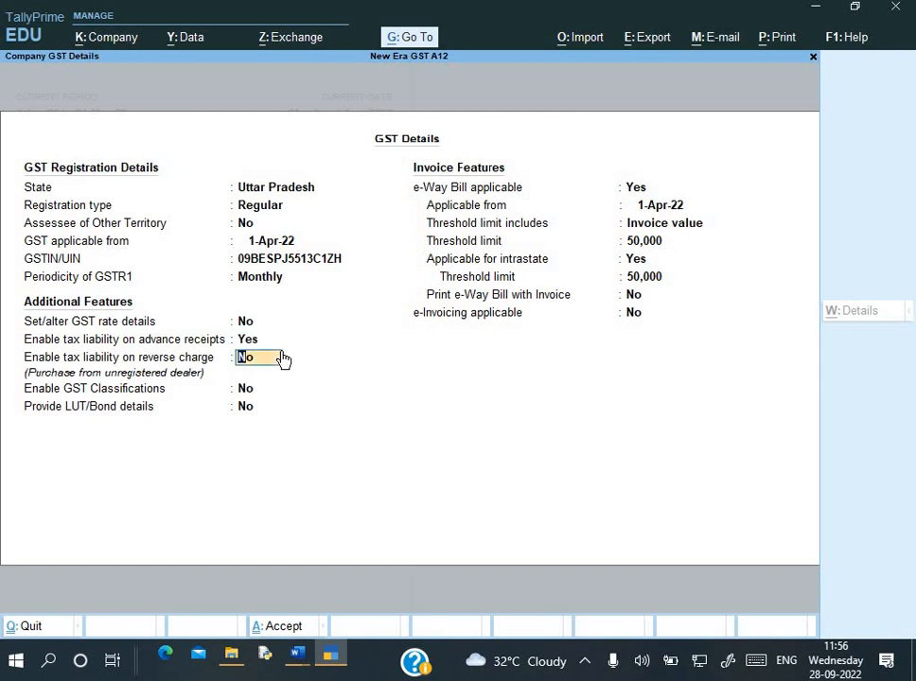
{"action": "key", "text": "ctrl+a"}
{"action": "key", "text": "ctrl+a"}
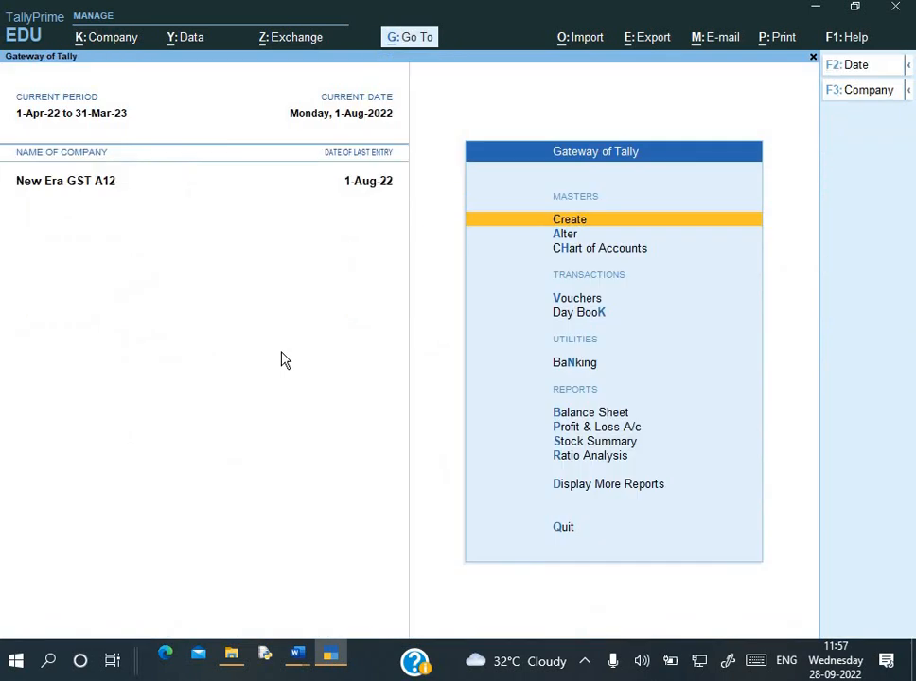
Step: Start a new Receipt voucher from the Gateway of Tally
{"action": "key", "text": "Down"}
{"action": "key", "text": "Down"}
{"action": "key", "text": "Down"}
{"action": "key", "text": "Return"}
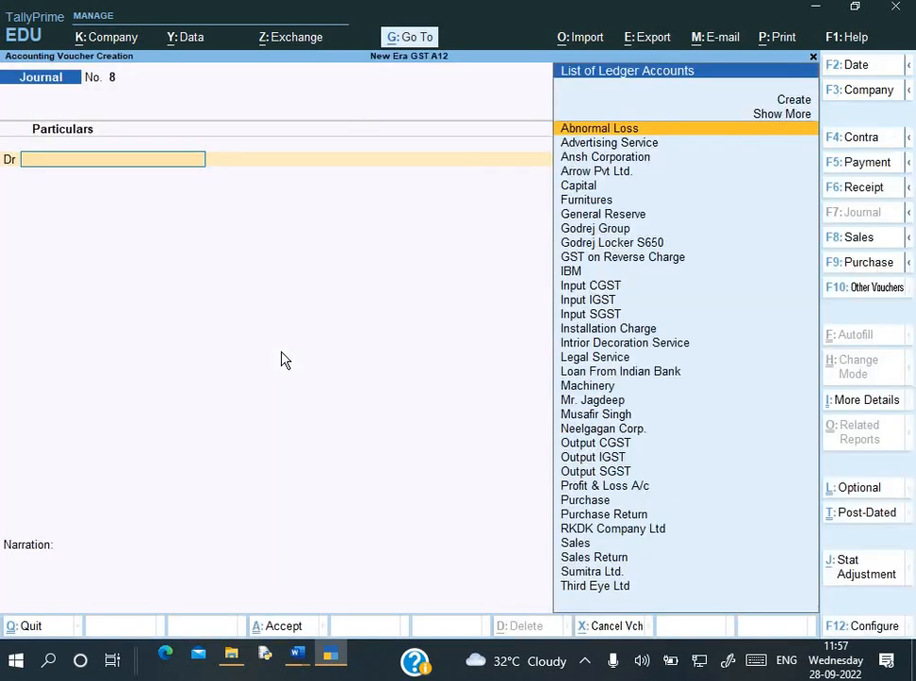
{"action": "key", "text": "F6"}
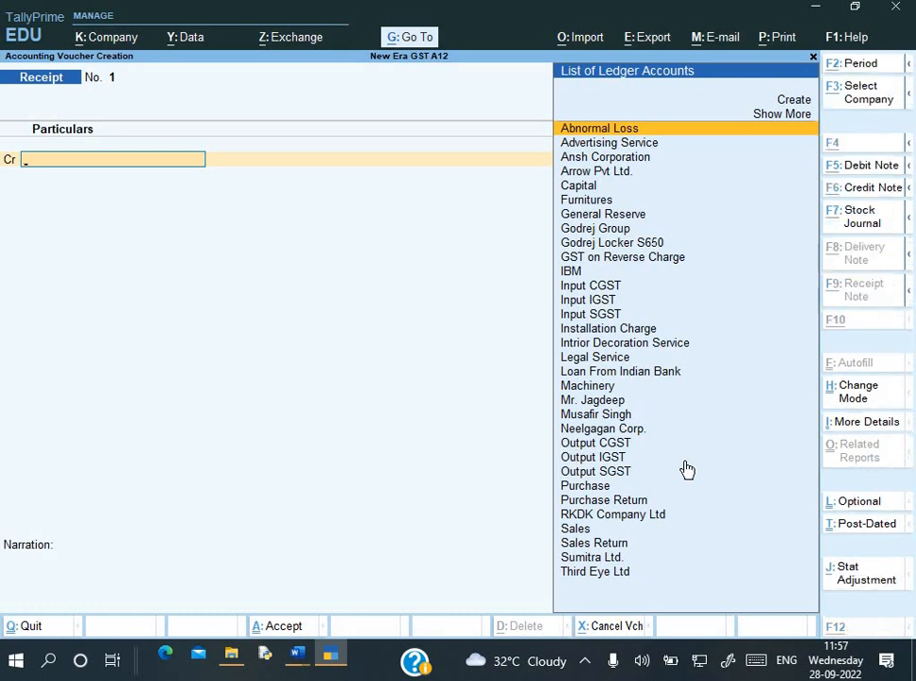
Step: Set the GST stat adjustment's nature of receipt to Advance Receipt for this voucher
{"action": "key", "text": "alt+j"}
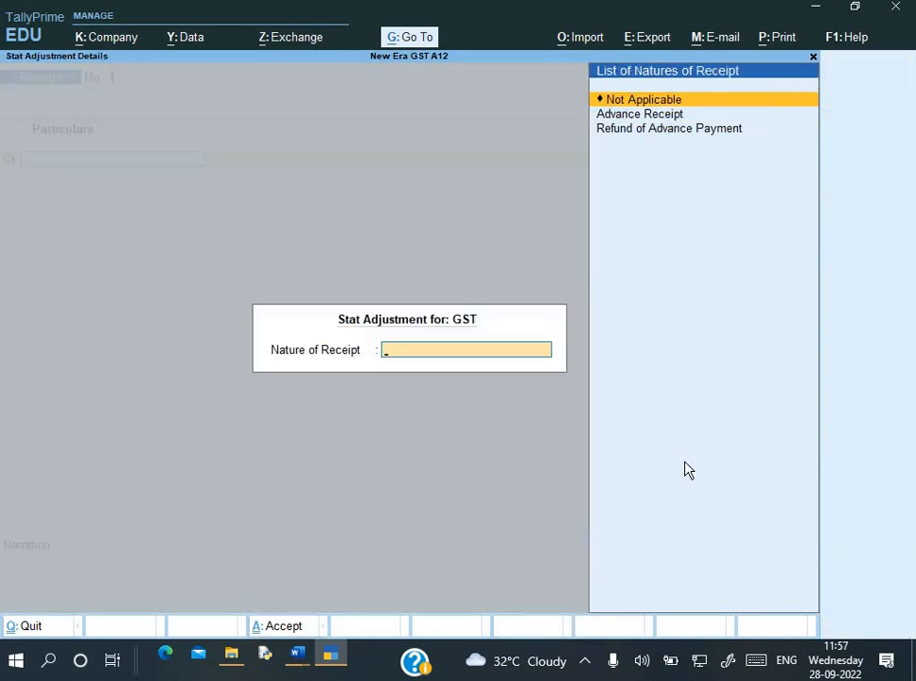
{"action": "key", "text": "Down"}
{"action": "key", "text": "Down"}
{"action": "key", "text": "Up"}
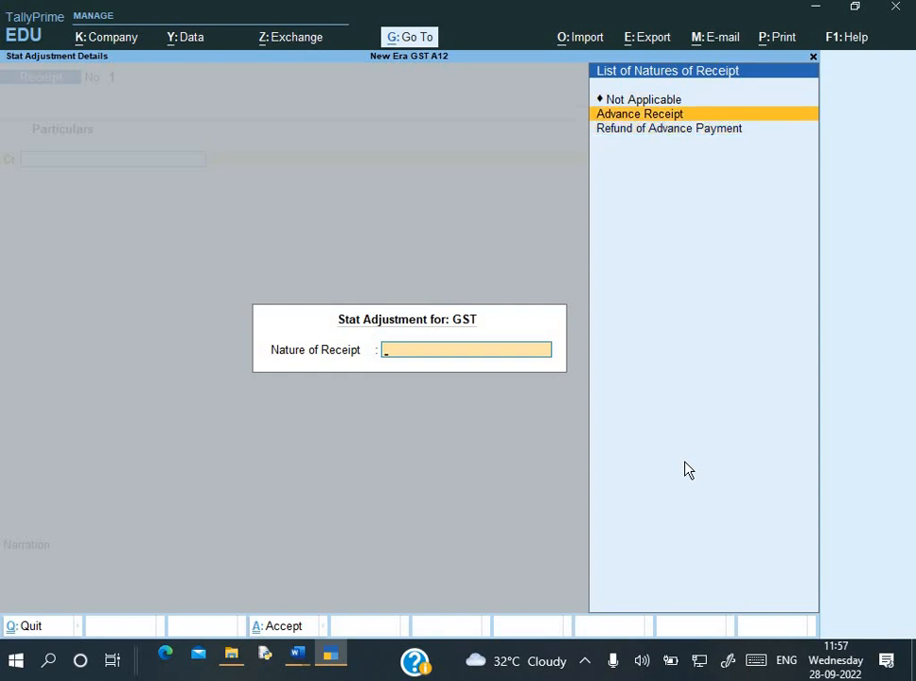
{"action": "key", "text": "Down"}
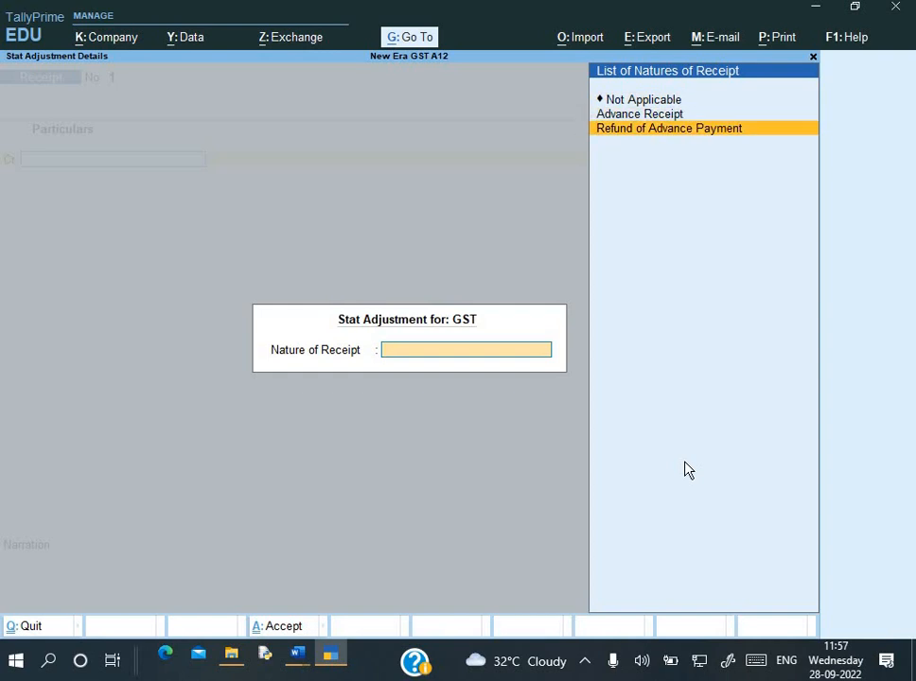
{"action": "key", "text": "Up"}
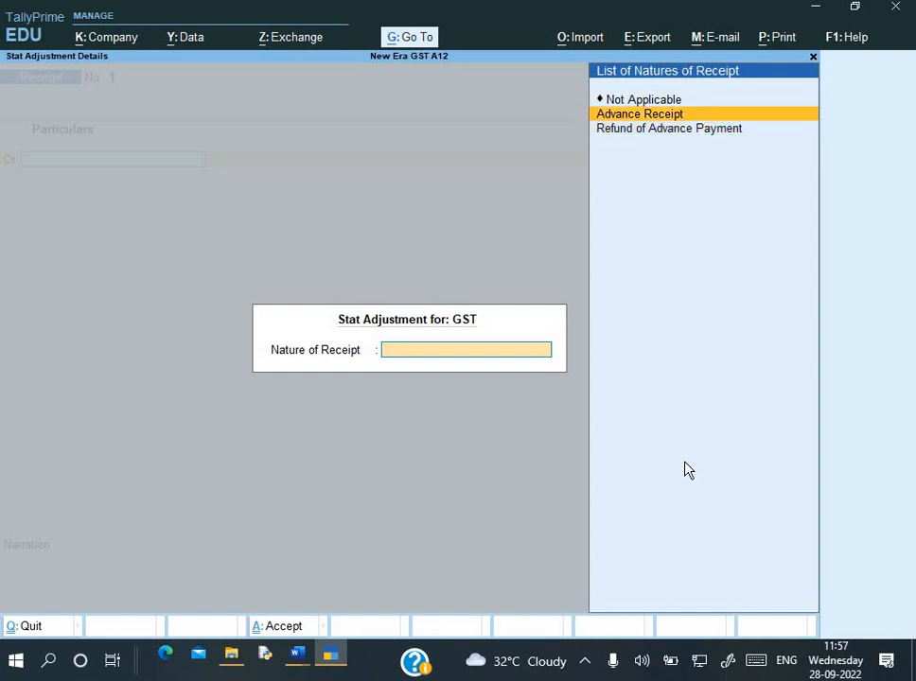
{"action": "key", "text": "Return"}
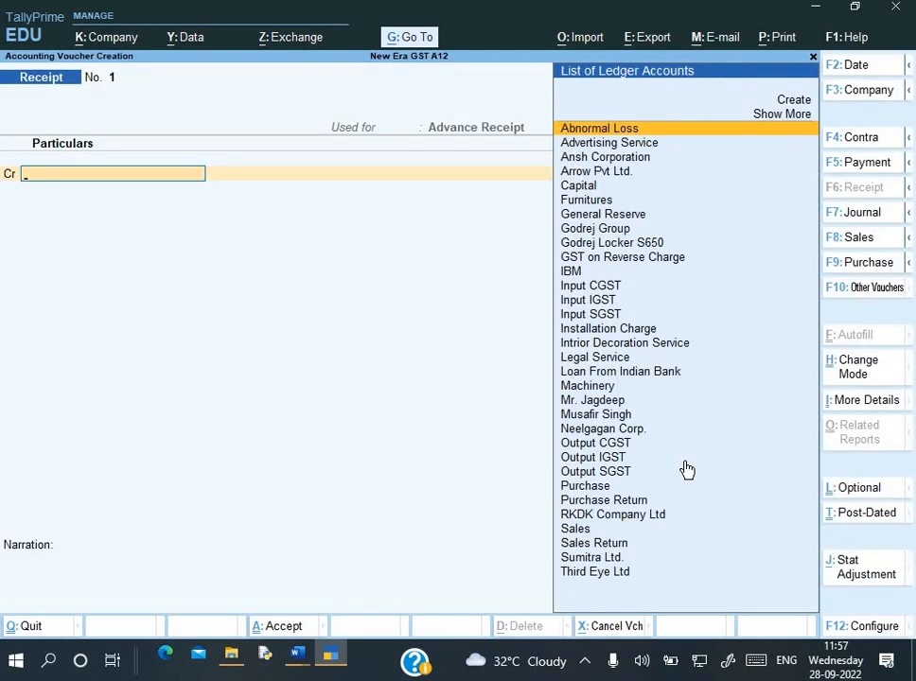
Step: Check the party on the Word receipt and start a ledger with the customer's full name under Sundry Debtors
{"action": "key", "text": "alt+Tab"}
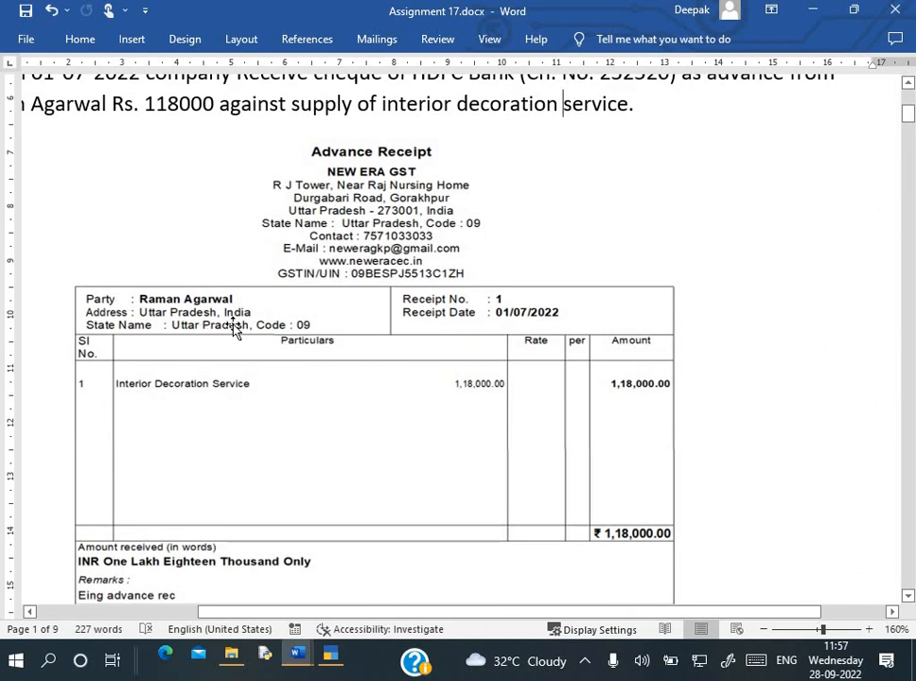
{"action": "key", "text": "alt+Tab"}
{"action": "key", "text": "alt+c"}
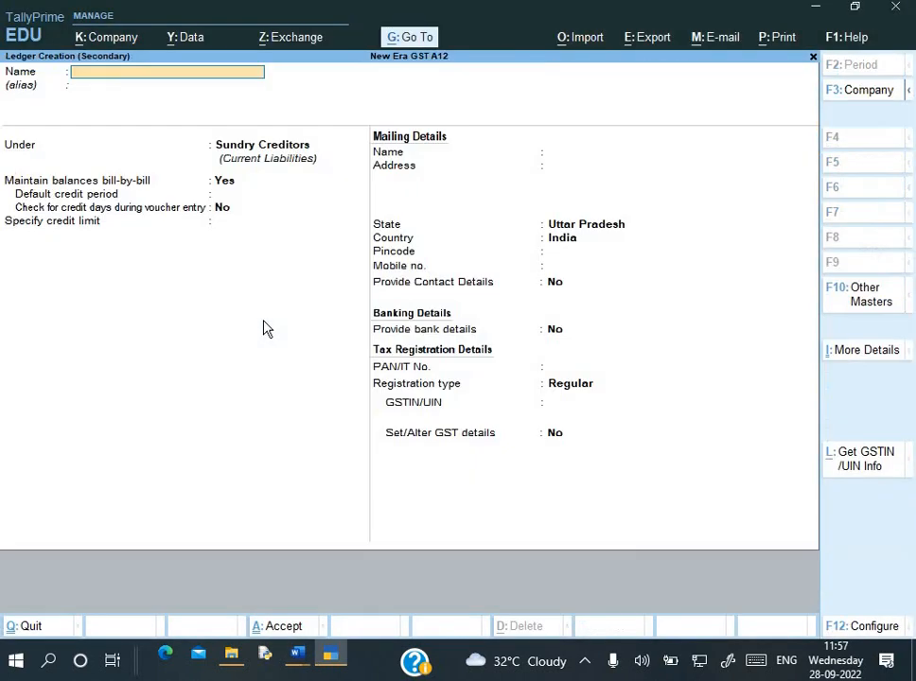
{"action": "type", "text": "Raman ag"}
{"action": "key", "text": "Return"}
{"action": "type", "text": "S"}
{"action": "key", "text": "Down"}
{"action": "key", "text": "Down"}
{"action": "key", "text": "Down"}
{"action": "key", "text": "Down"}
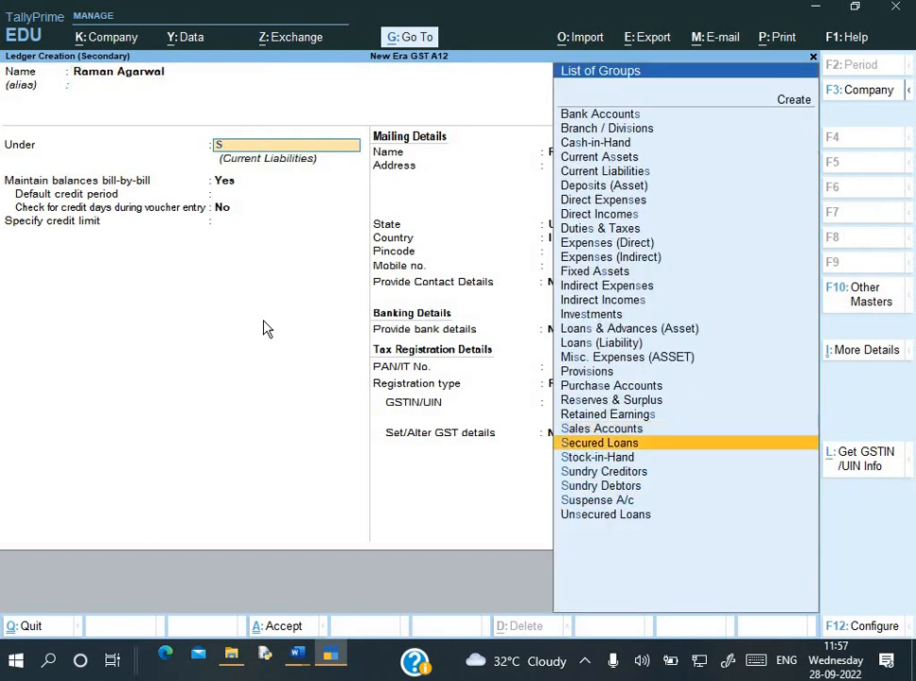
{"action": "key", "text": "Return"}
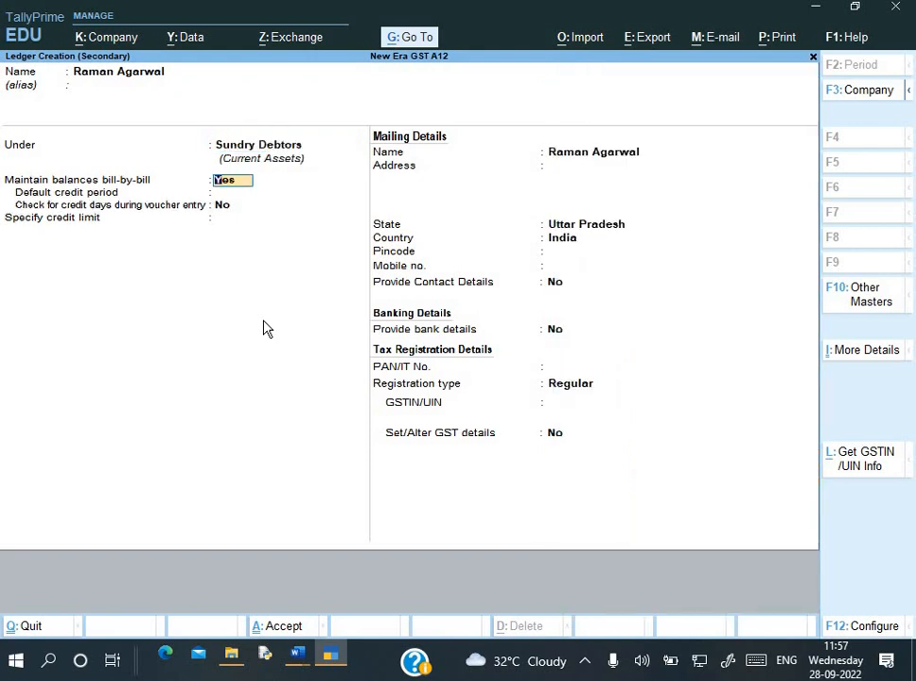
Step: Keep the ledger's default balance and mailing details, set its registration type to Consumer, and save it
{"action": "key", "text": "Return"}
{"action": "key", "text": "Return"}
{"action": "key", "text": "Return"}
{"action": "key", "text": "Return"}
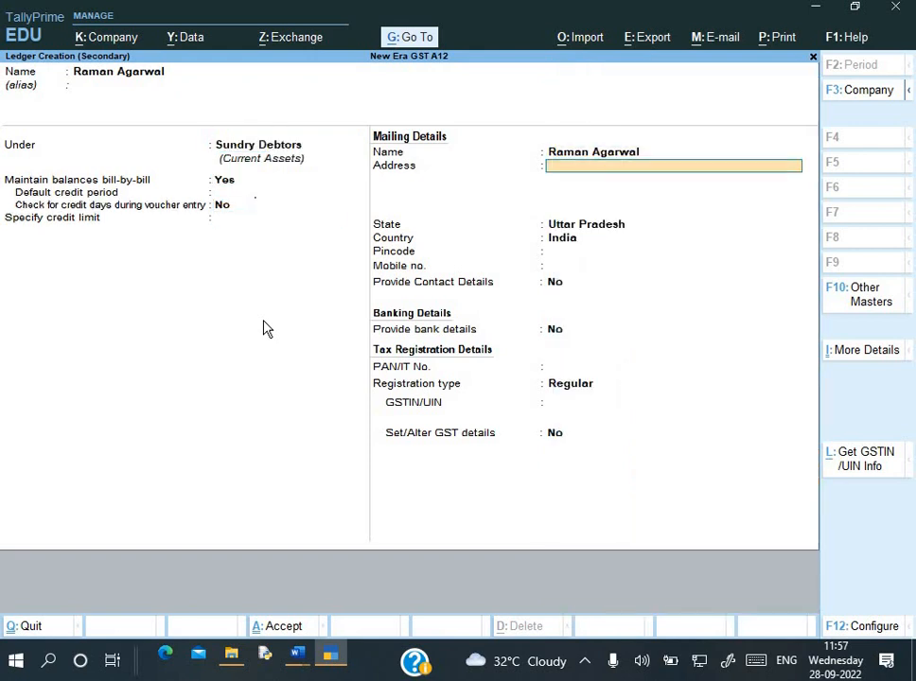
{"action": "key", "text": "Return"}
{"action": "key", "text": "Return"}
{"action": "key", "text": "Return"}
{"action": "key", "text": "Return"}
{"action": "key", "text": "Return"}
{"action": "key", "text": "Return"}
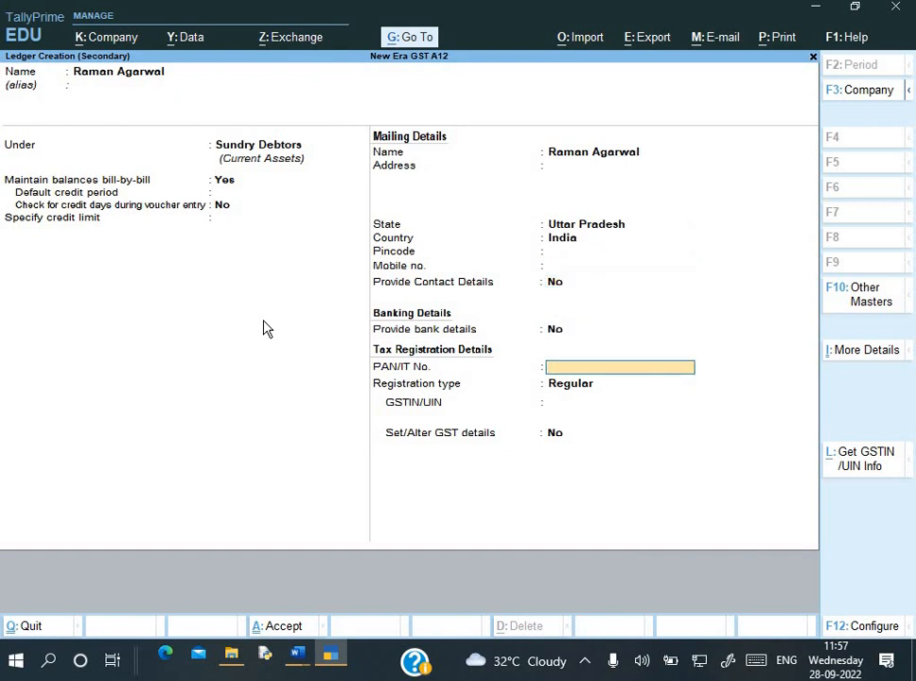
{"action": "key", "text": "Return"}
{"action": "key", "text": "Up"}
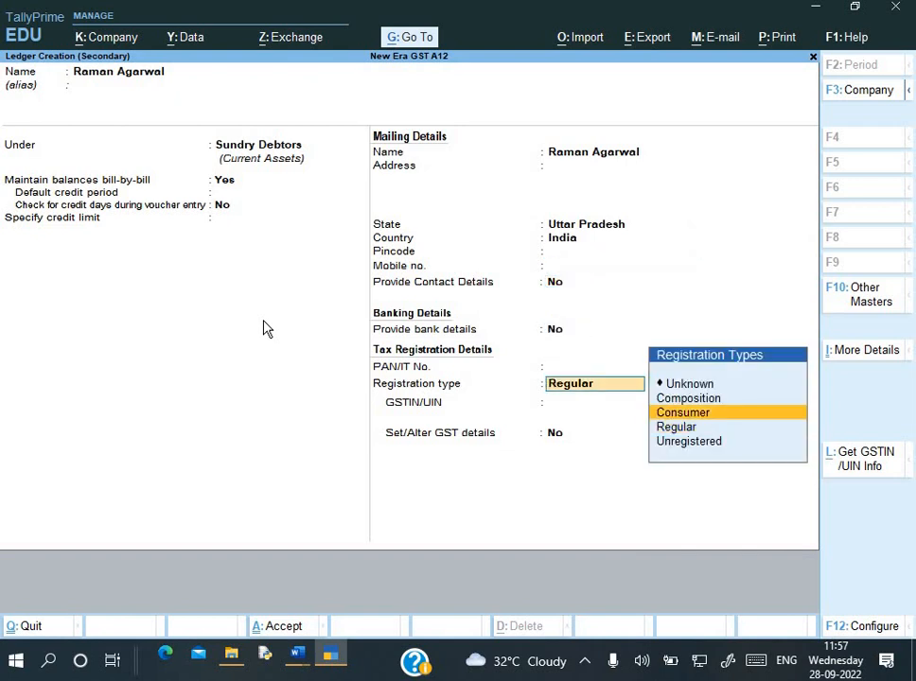
{"action": "key", "text": "alt+Tab"}
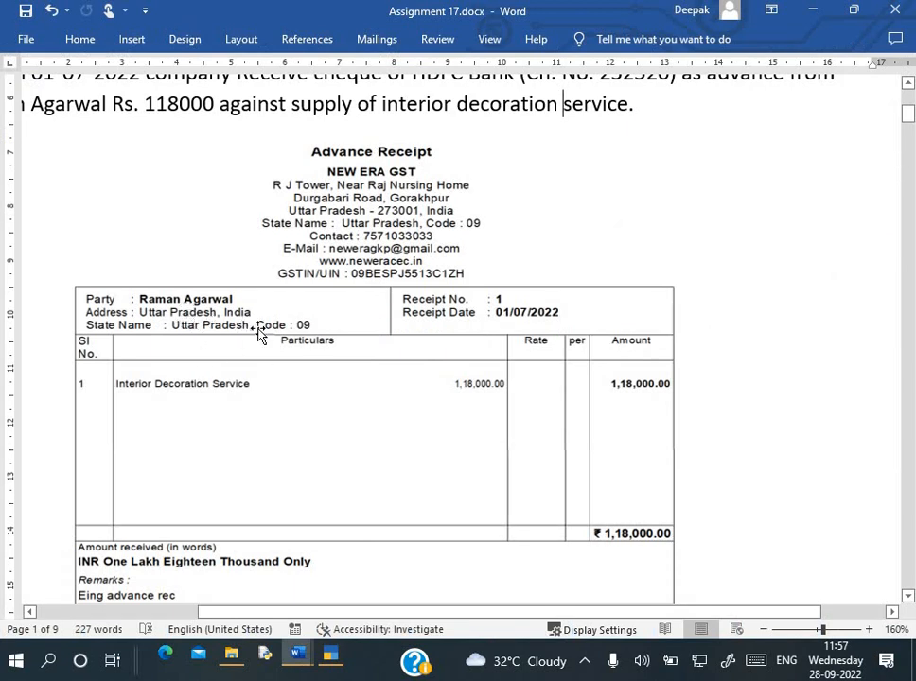
{"action": "key", "text": "alt+Tab"}
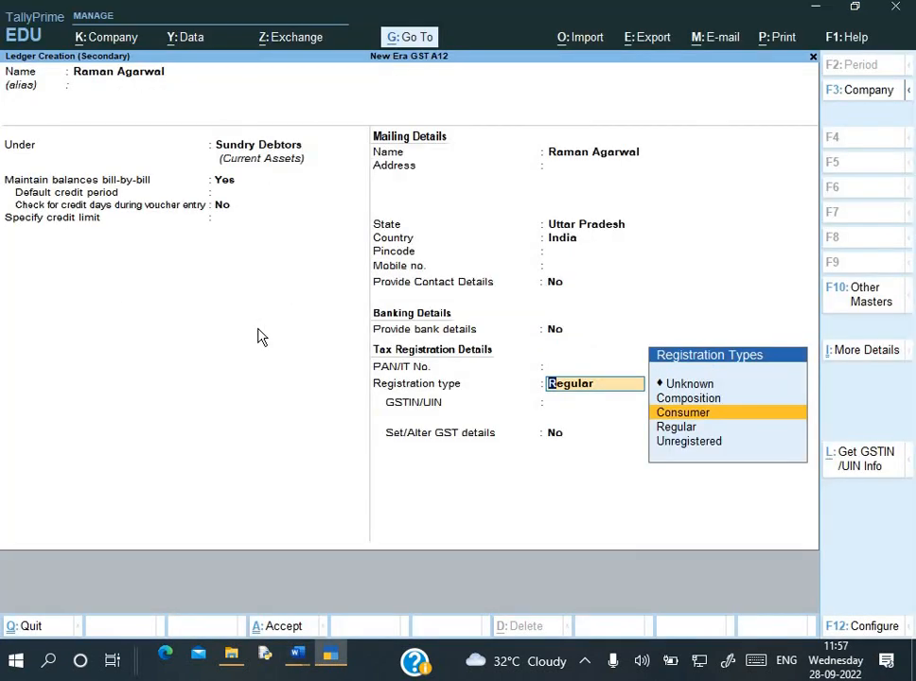
{"action": "key", "text": "Return"}
{"action": "key", "text": "Return"}
{"action": "key", "text": "Return"}
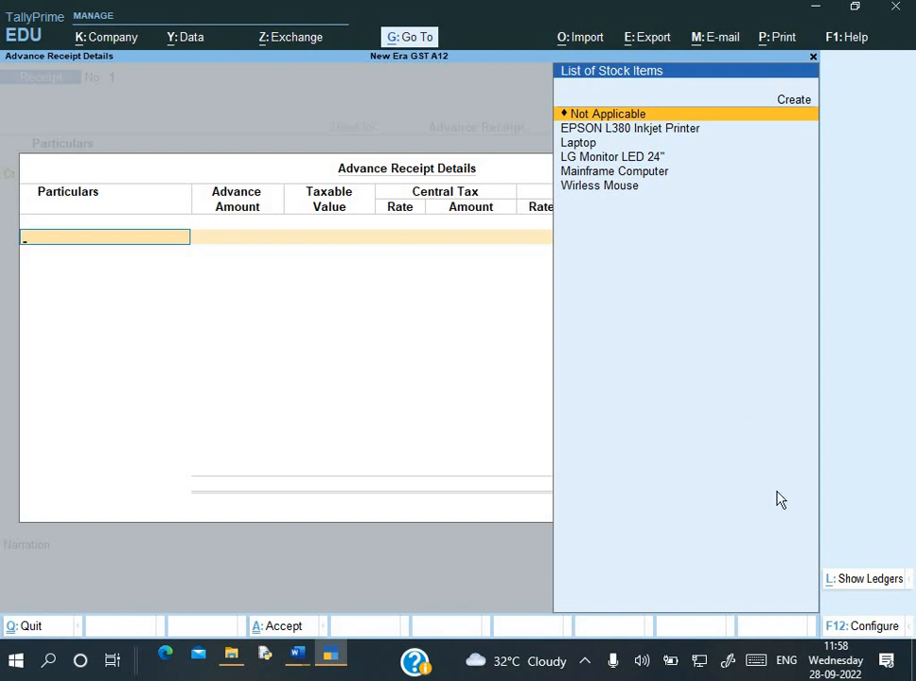
Step: List ledgers instead of stock items in the advance receipt details and choose Intrior Decoration Service as the particulars
{"action": "left_click", "coordinate": [864, 583]}
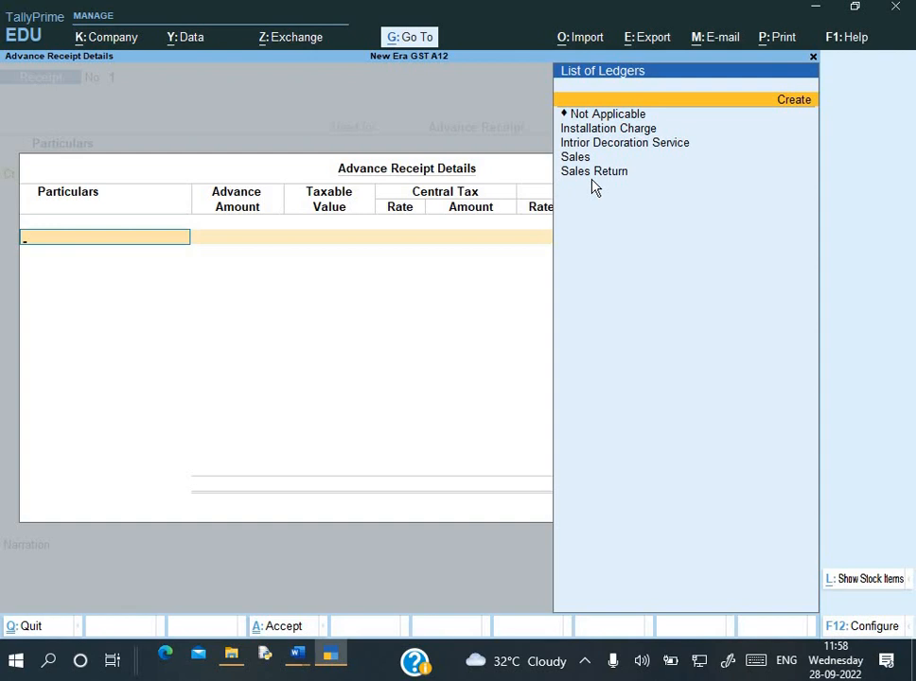
{"action": "key", "text": "Down"}
{"action": "key", "text": "Down"}
{"action": "key", "text": "Down"}
{"action": "key", "text": "Down"}
{"action": "key", "text": "Up"}
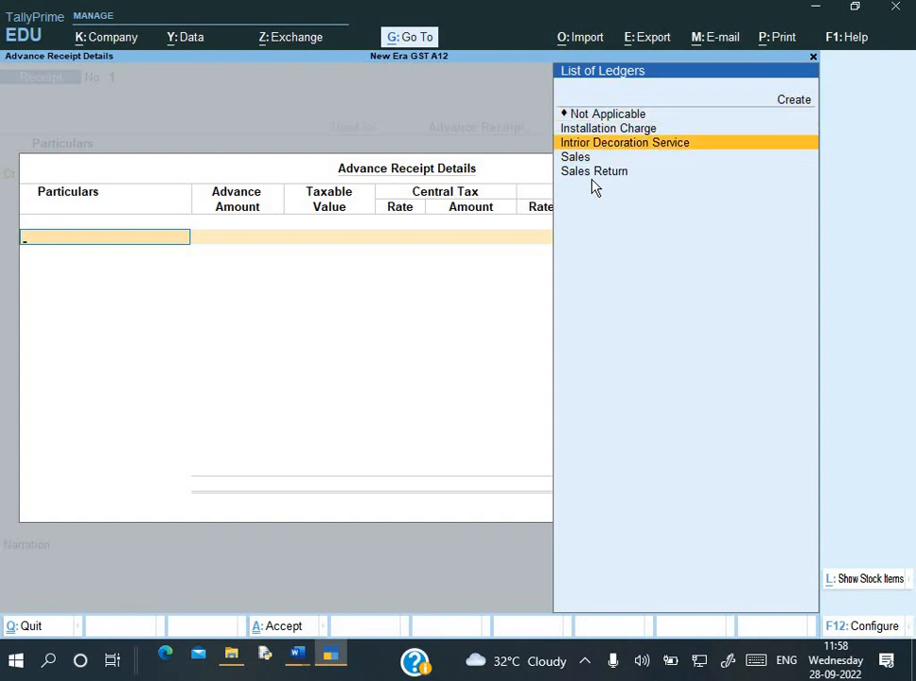
{"action": "key", "text": "Return"}
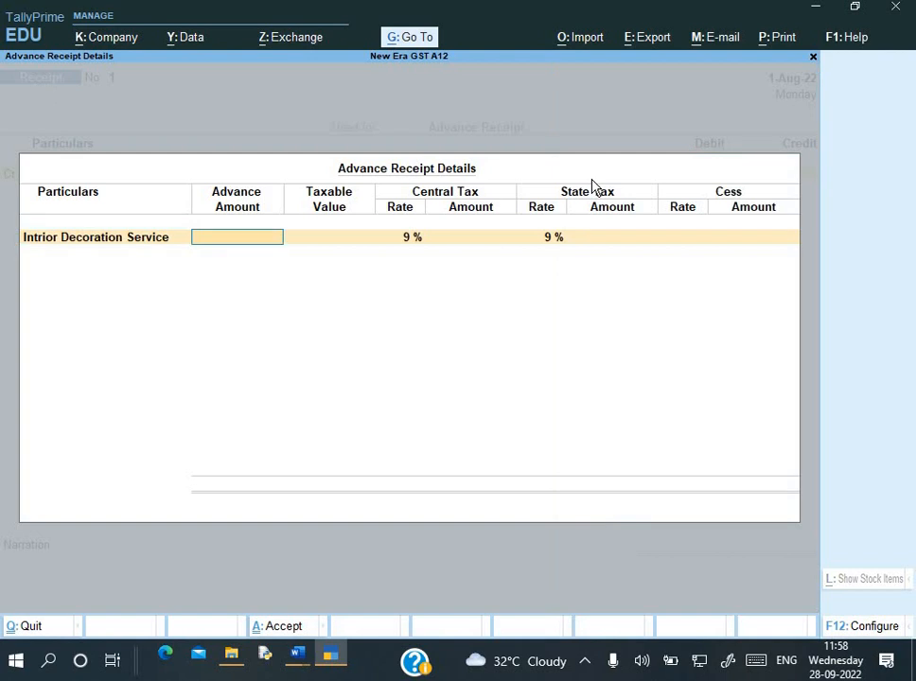
Step: Set the service's advance amount to 118000 and finish the advance receipt details without adding another item
{"action": "type", "text": "1180000"}
{"action": "key", "text": "Return"}
{"action": "key", "text": "Return"}
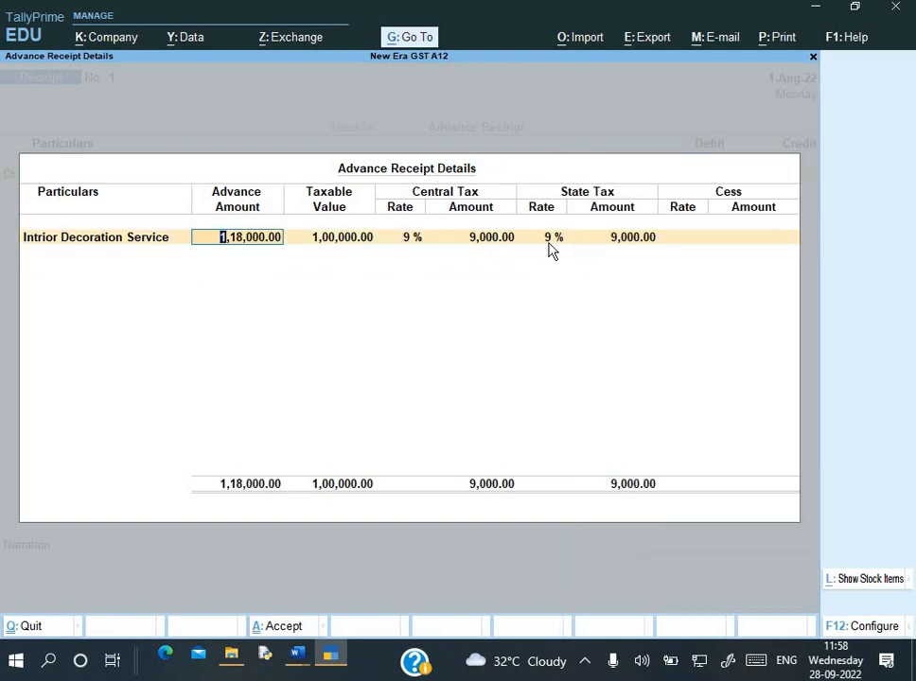
{"action": "key", "text": "Return"}
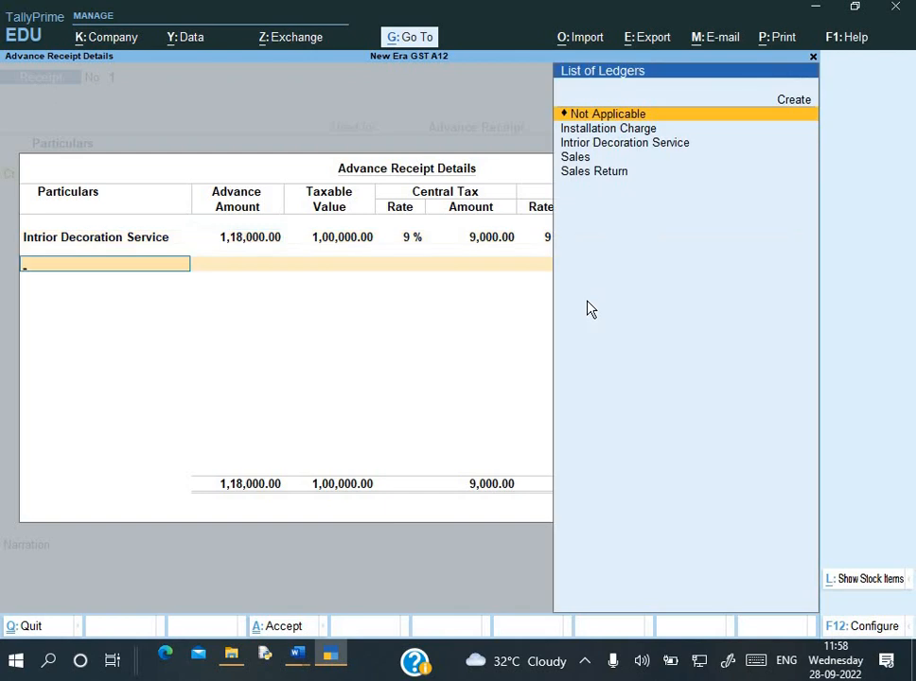
{"action": "key", "text": "Return"}
{"action": "key", "text": "Return"}
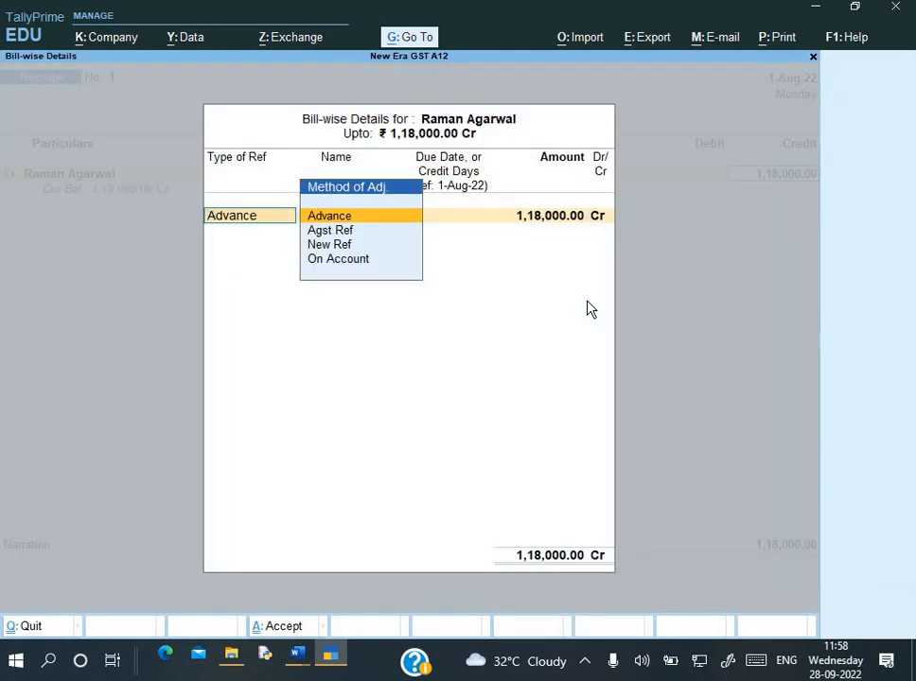
Step: Record the customer's bill-wise details as an Advance reference named Adv/1 for the full amount, with no due date
{"action": "key", "text": "Return"}
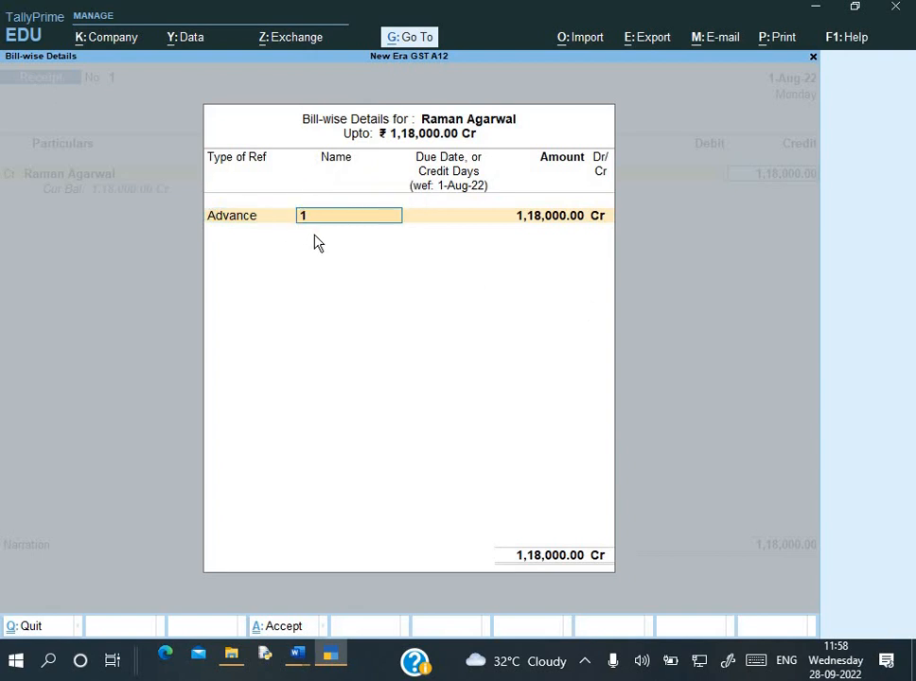
{"action": "type", "text": "Adv/"}
{"action": "key", "text": "Return"}
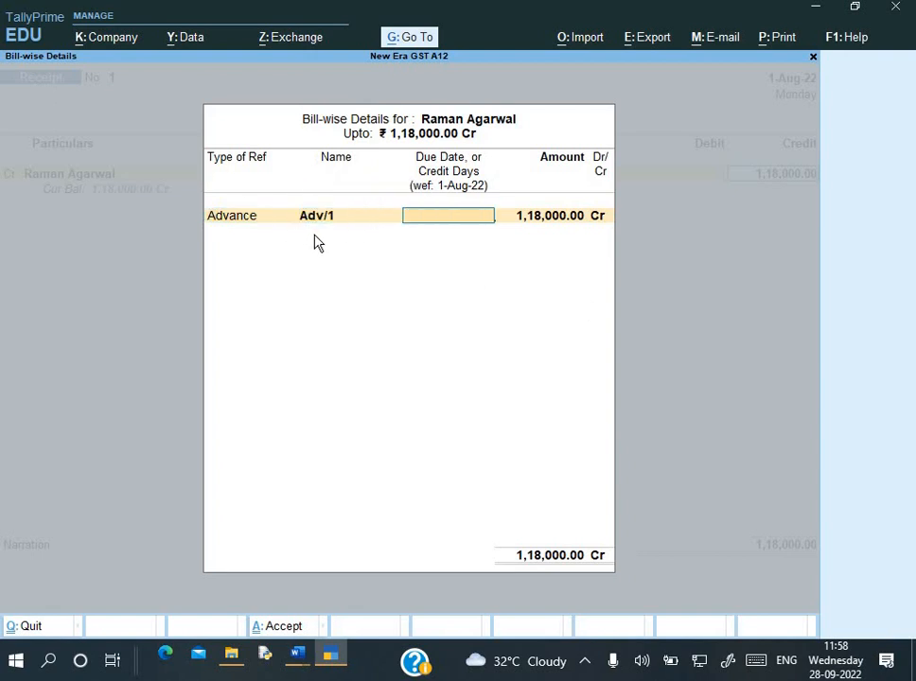
{"action": "key", "text": "Return"}
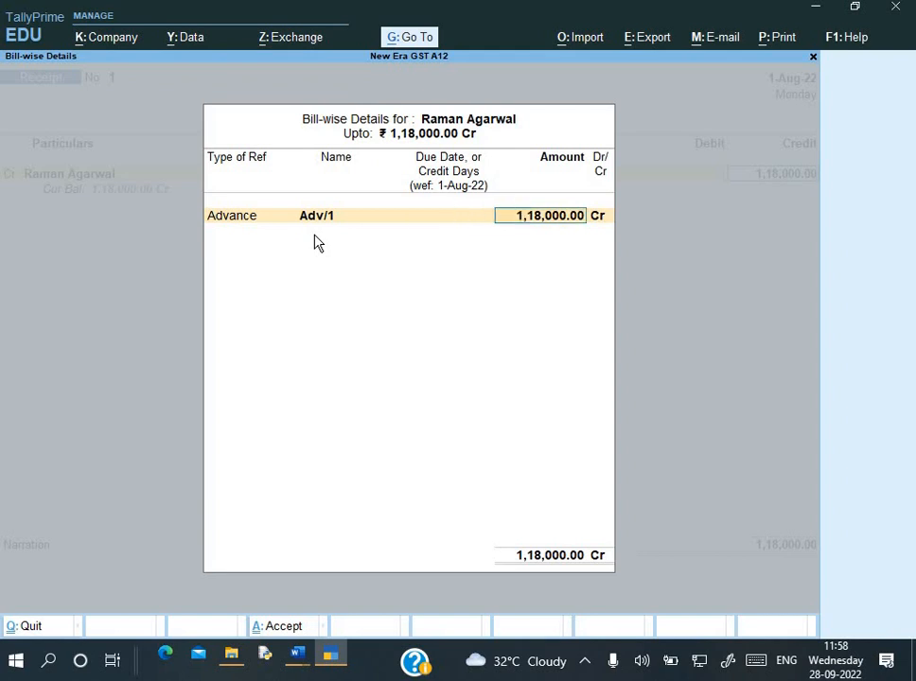
{"action": "key", "text": "Return"}
{"action": "key", "text": "Return"}
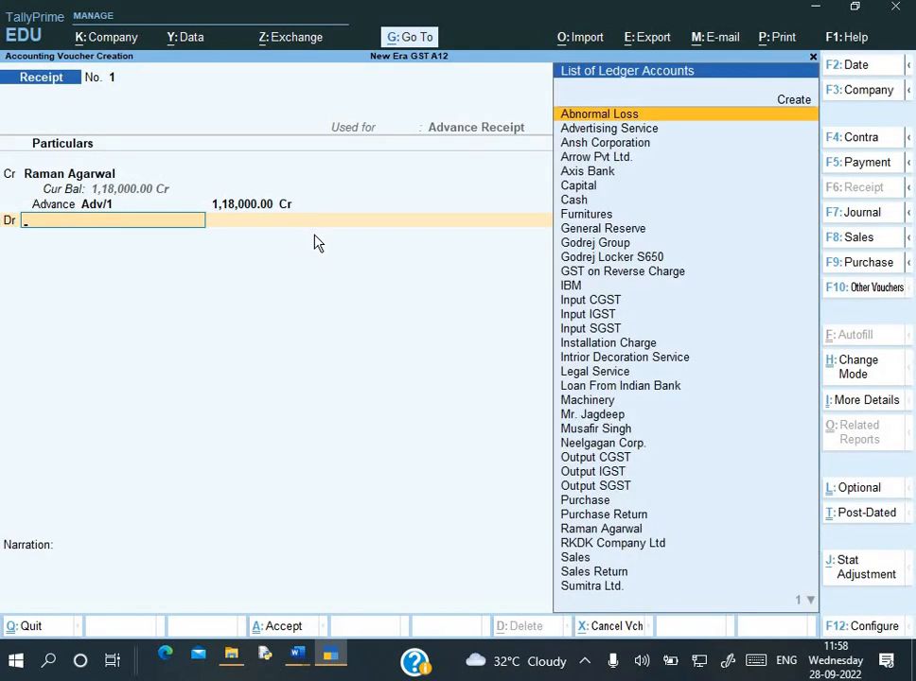
Step: Debit the full 1,18,000.00 to Axis Bank with Cheque/DD as the transaction type
{"action": "type", "text": "Ax"}
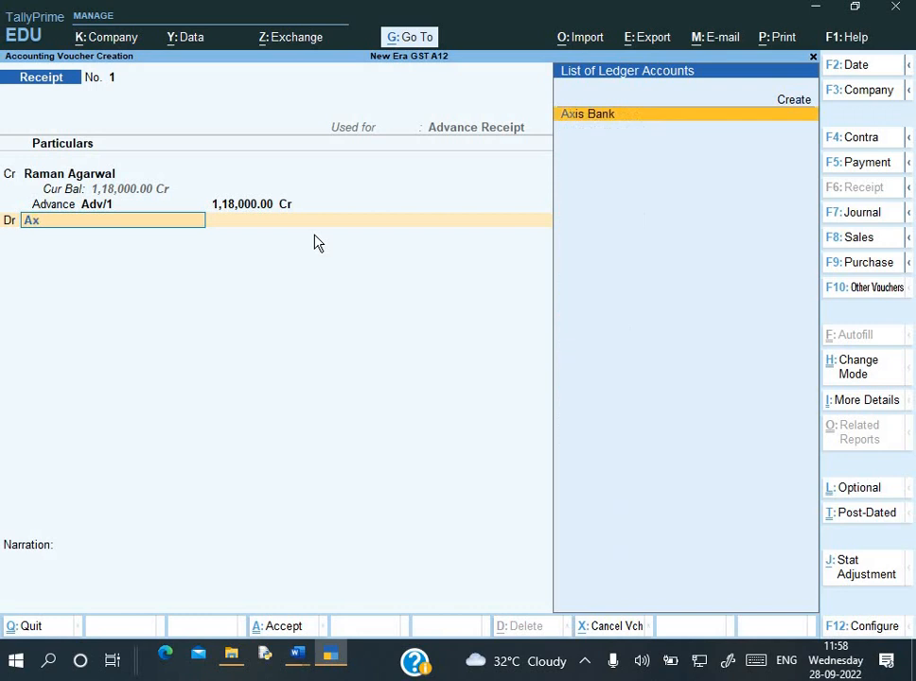
{"action": "key", "text": "Return"}
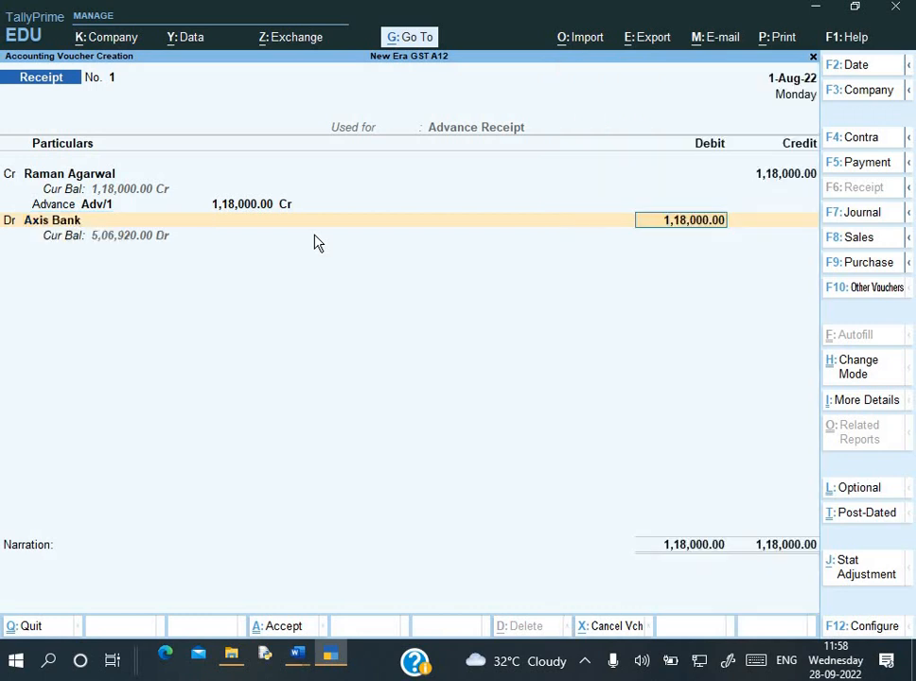
{"action": "key", "text": "Return"}
{"action": "key", "text": "Return"}
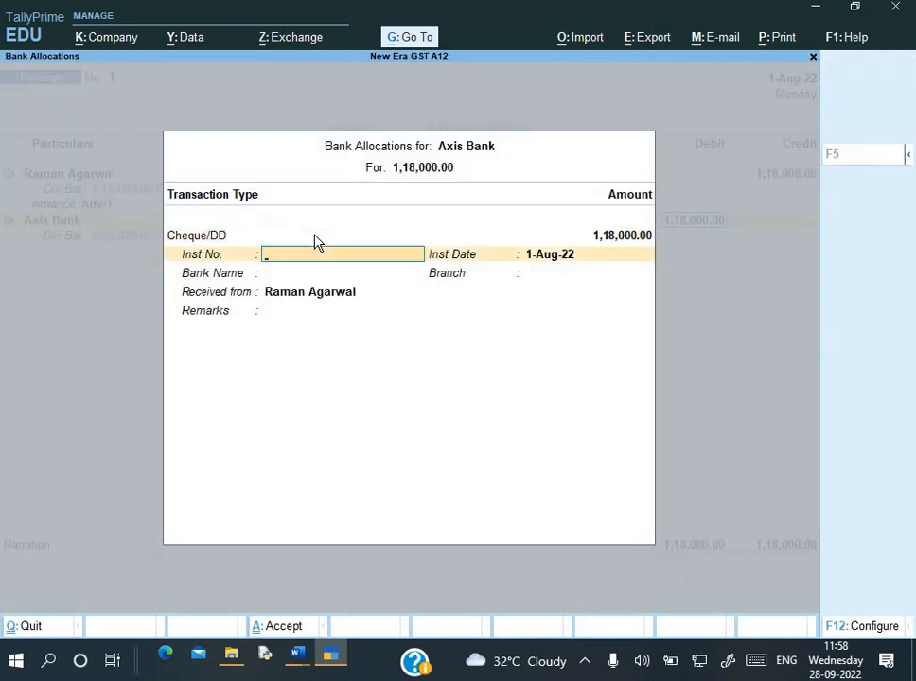
Step: Enter 252520 as the cheque's instrument number and keep 1-Aug-22 as the instrument date
{"action": "type", "text": "25253"}
{"action": "key", "text": "BackSpace"}
{"action": "type", "text": "20"}
{"action": "key", "text": "Return"}
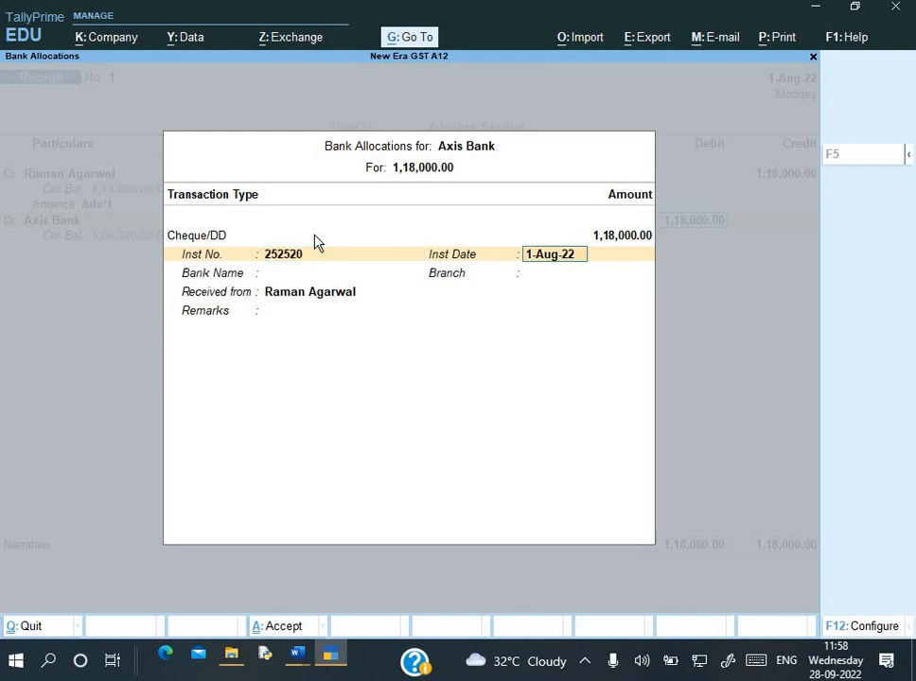
{"action": "key", "text": "Return"}
Step: Specify HDFC Bank as the cheque's bank, checking the Word assignment, and complete the allocation with branch and remarks blank
{"action": "key", "text": "Return"}
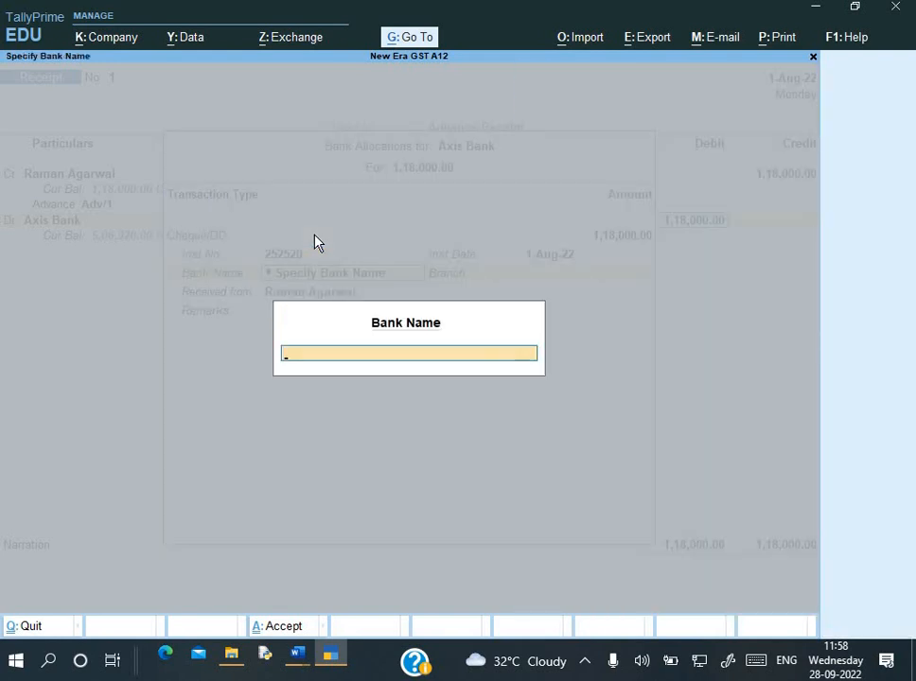
{"action": "type", "text": "HDFC"}
{"action": "key", "text": "alt+Tab"}
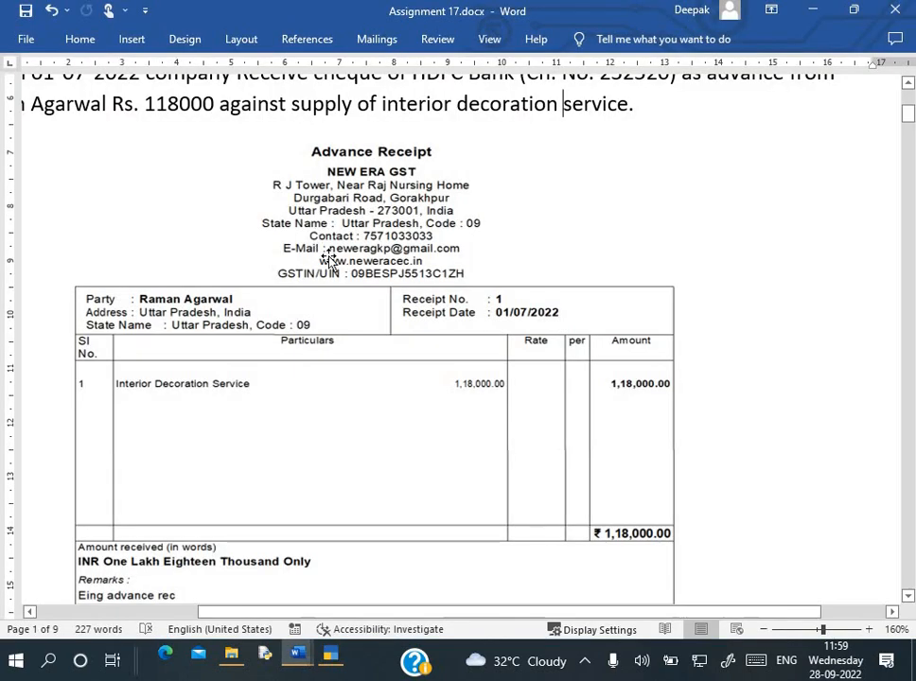
{"action": "scroll", "coordinate": [482, 223], "scroll_direction": "up", "scroll_amount": 1}
{"action": "key", "text": "alt+Tab"}
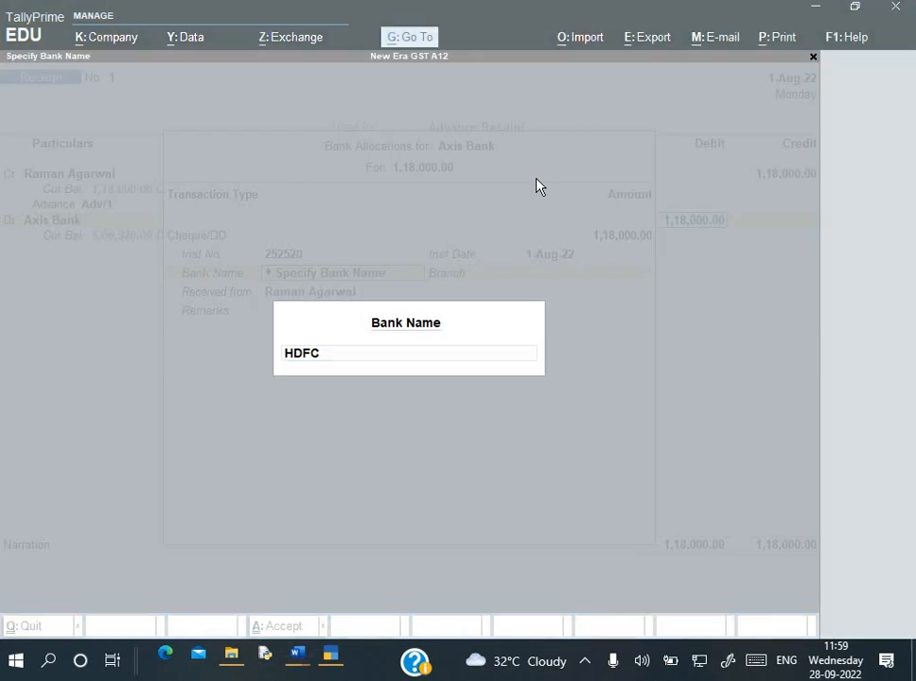
{"action": "type", "text": "Bank"}
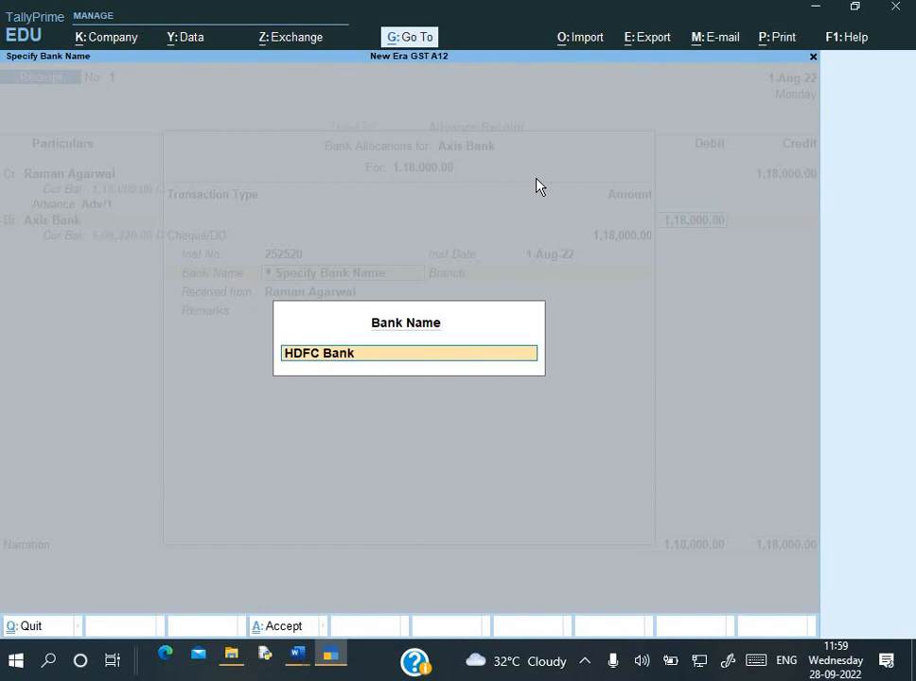
{"action": "key", "text": "Return"}
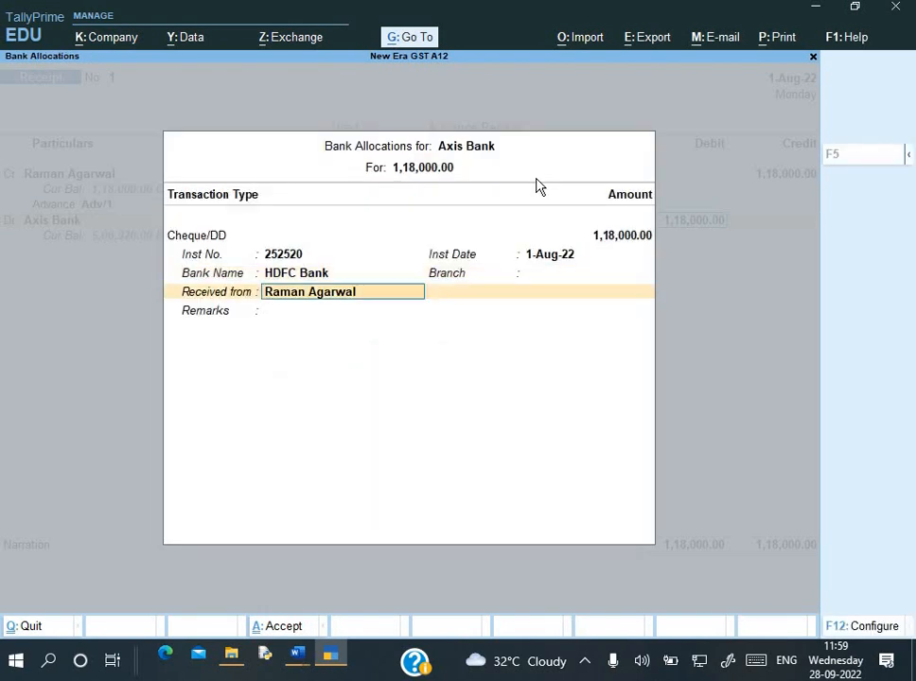
{"action": "key", "text": "BackSpace"}
{"action": "key", "text": "Return"}
{"action": "key", "text": "Return"}
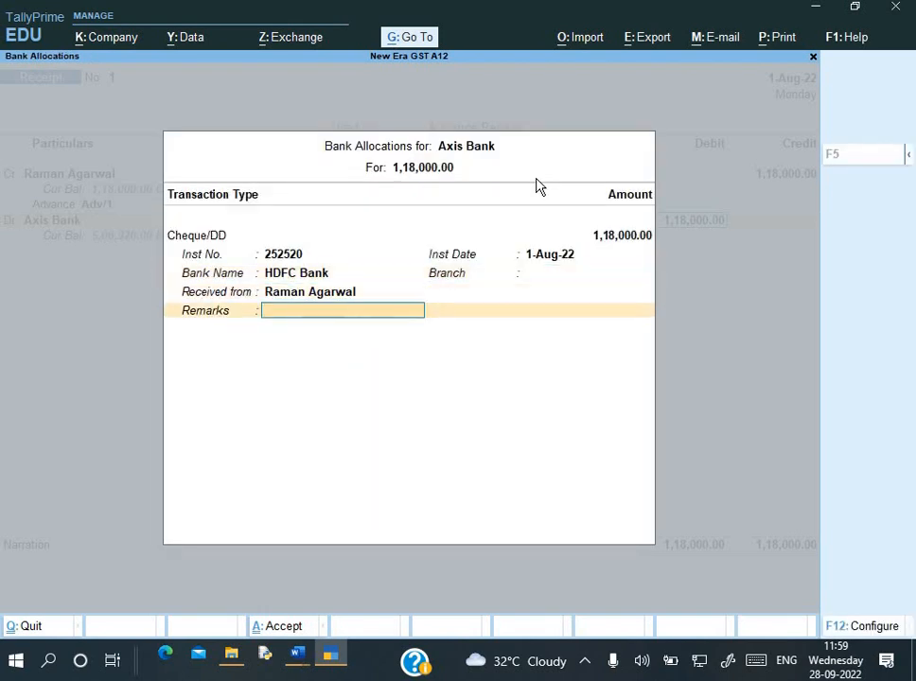
{"action": "key", "text": "Return"}
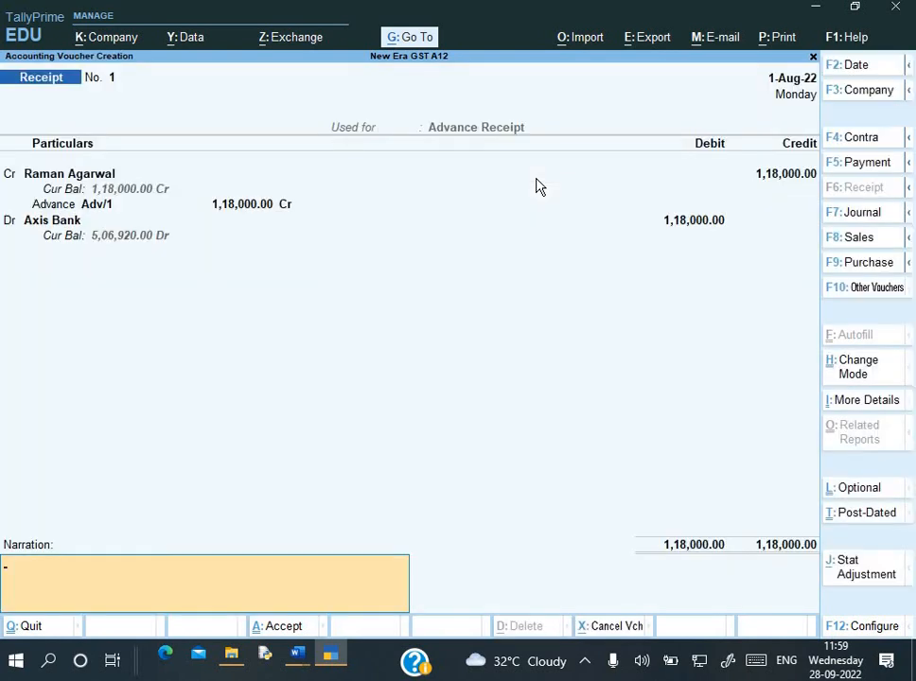
Step: Add the narration "Being advance rec. against supply of IDS service" and save the Receipt voucher
{"action": "type", "text": "Being advance rec."}
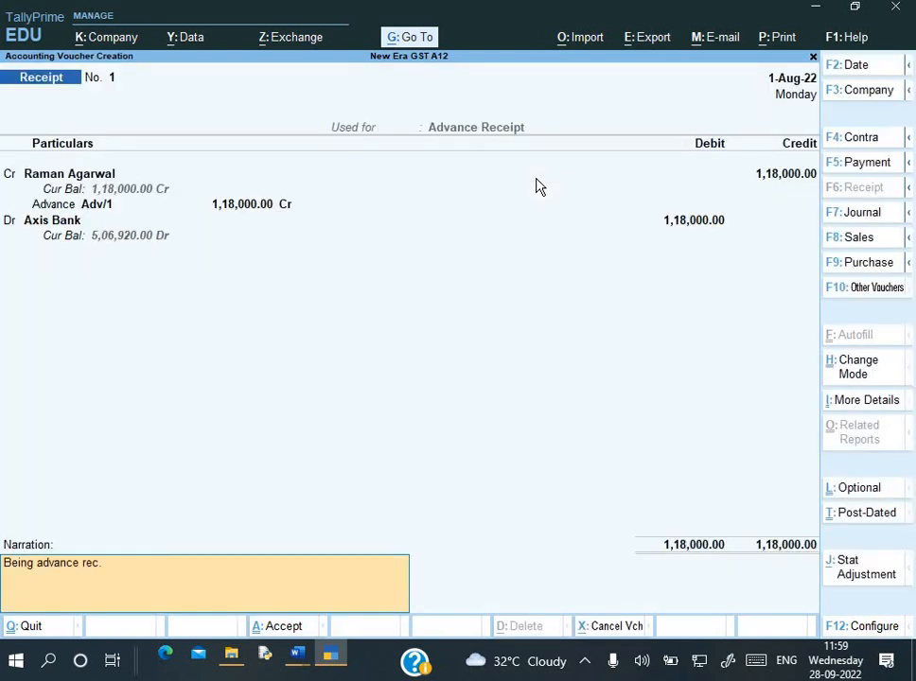
{"action": "type", "text": " againse"}
{"action": "key", "text": "BackSpace"}
{"action": "key", "text": "BackSpace"}
{"action": "type", "text": "of"}
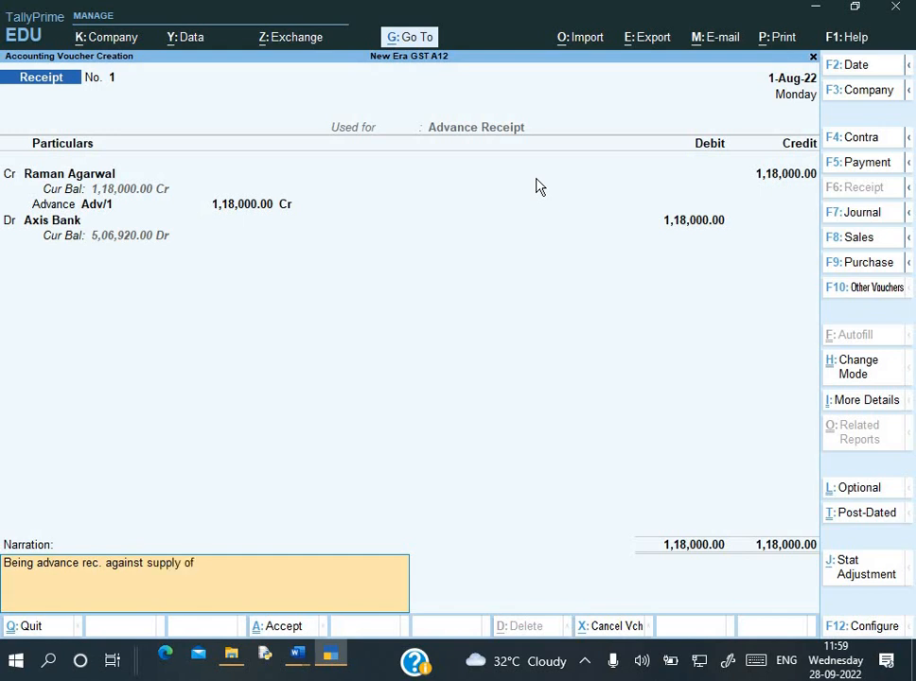
{"action": "type", "text": " U"}
{"action": "key", "text": "BackSpace"}
{"action": "type", "text": "IDS service"}
{"action": "key", "text": "Return"}
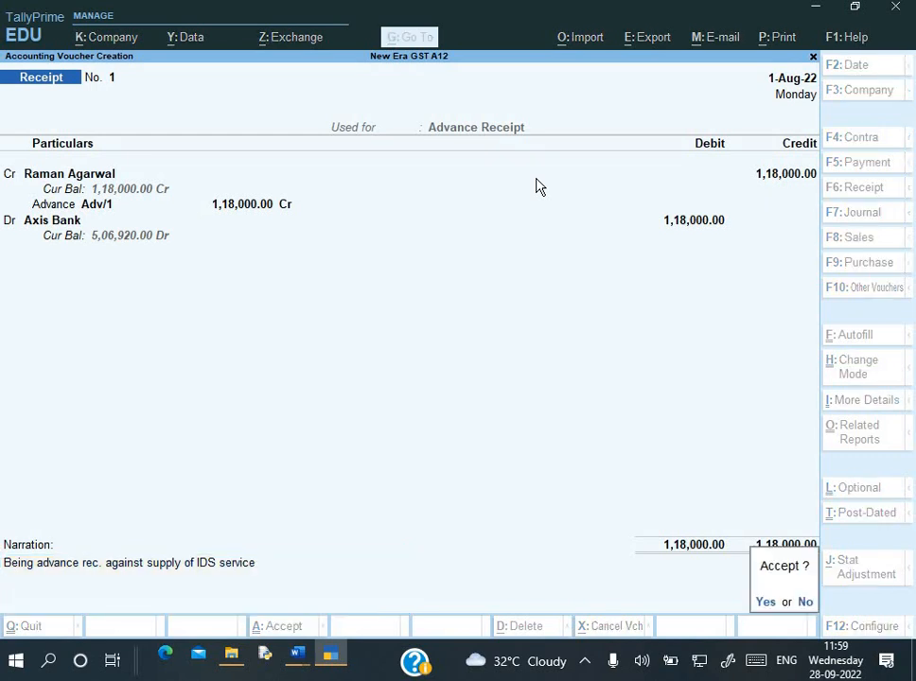
{"action": "key", "text": "Return"}
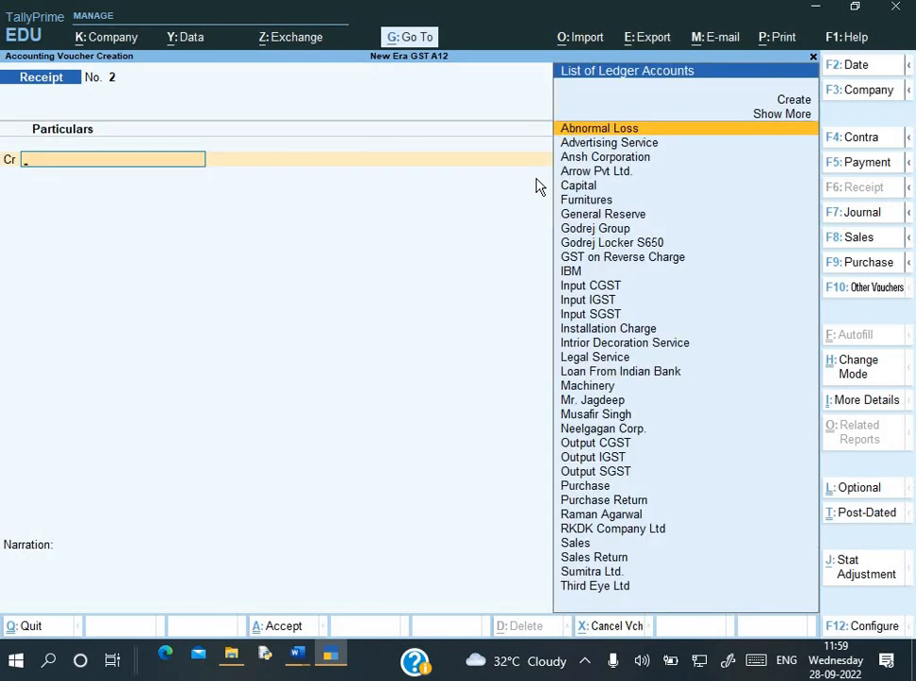
Step: Leave voucher creation and open the Day Book for the period 1-Apr-22 to 1-Aug-22
{"action": "key", "text": "Escape"}
{"action": "key", "text": "Return"}
{"action": "key", "text": "Escape"}
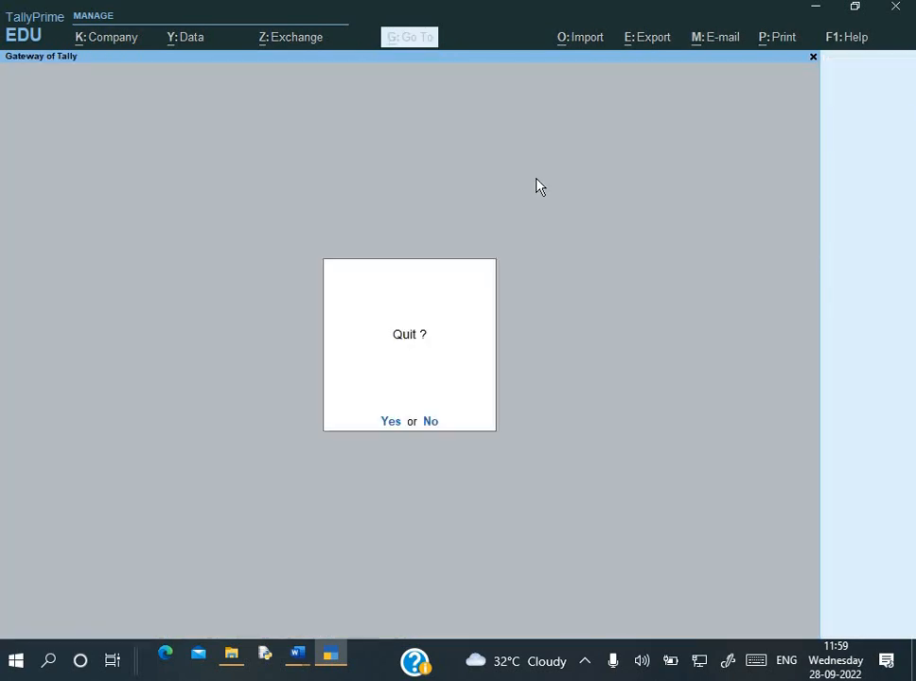
{"action": "key", "text": "Escape"}
{"action": "key", "text": "Down"}
{"action": "key", "text": "Down"}
{"action": "key", "text": "Down"}
{"action": "key", "text": "Down"}
{"action": "key", "text": "Down"}
{"action": "key", "text": "Down"}
{"action": "key", "text": "Down"}
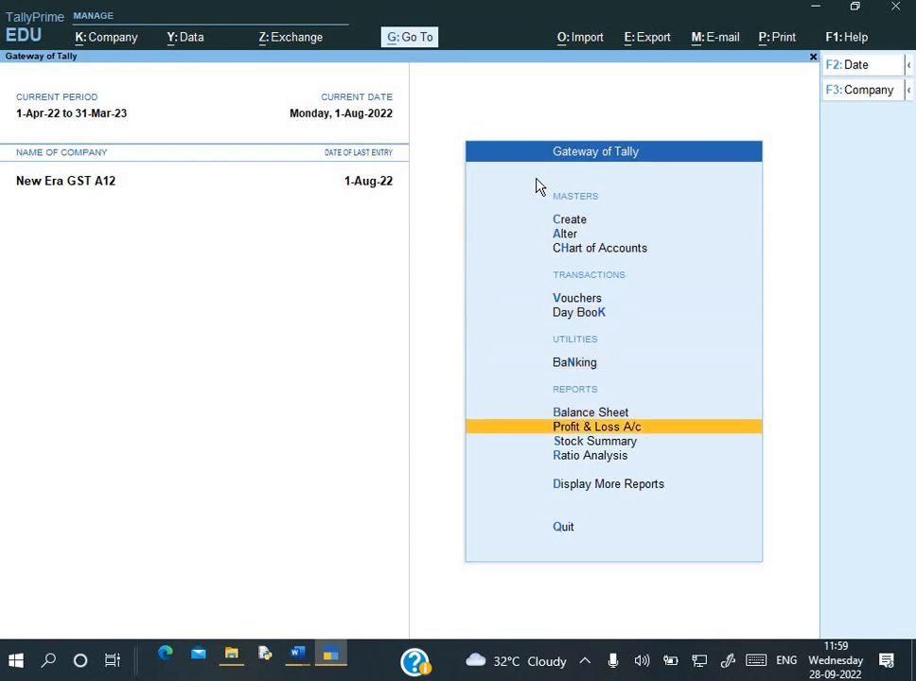
{"action": "key", "text": "Up"}
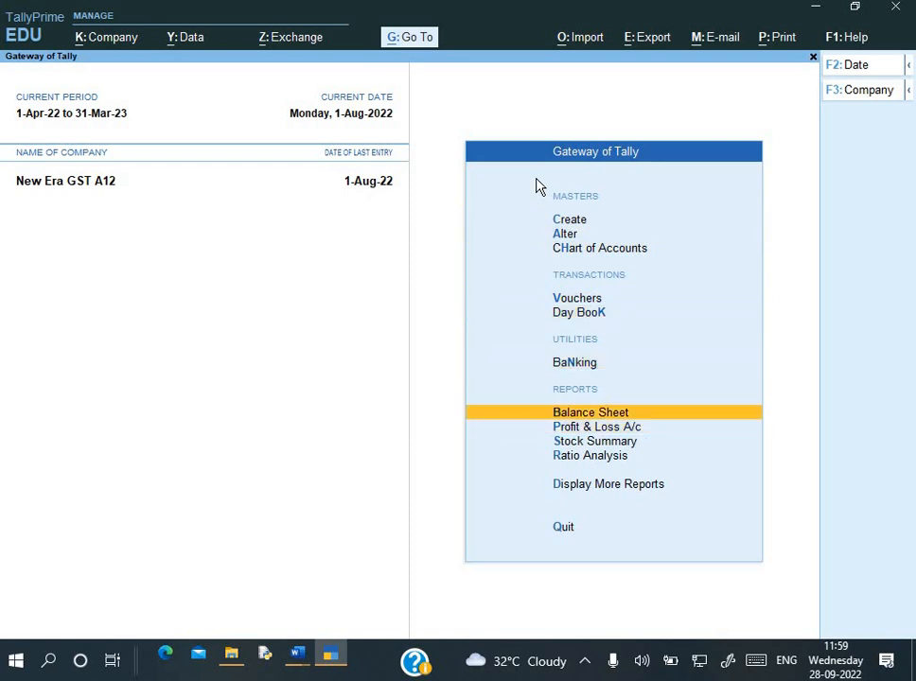
{"action": "key", "text": "Escape"}
{"action": "key", "text": "Escape"}
{"action": "key", "text": "k"}
{"action": "key", "text": "F2"}
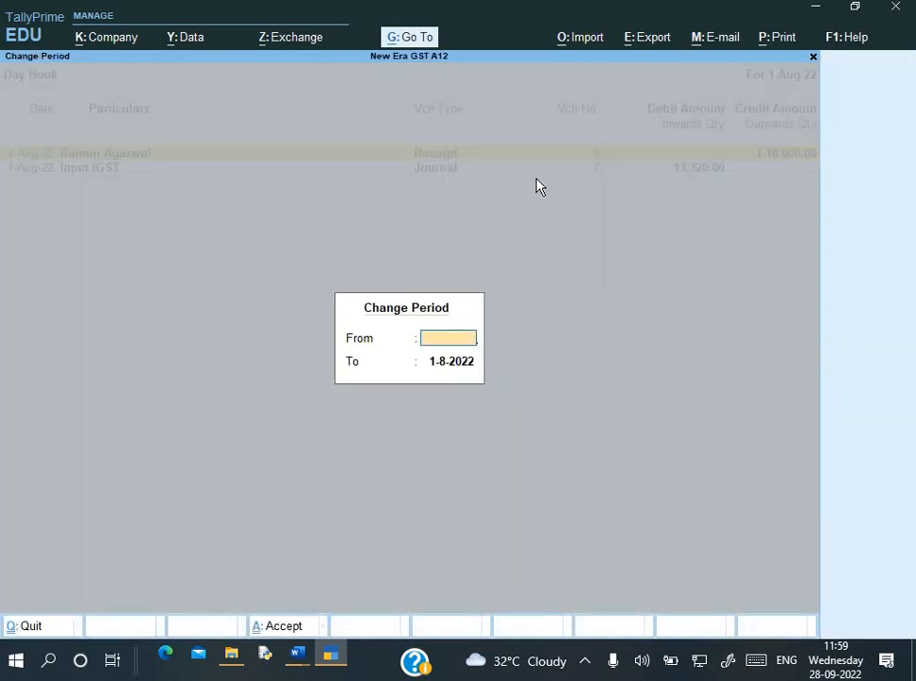
{"action": "key", "text": "Return"}
{"action": "key", "text": "Return"}
Step: Open Receipt voucher No. 1 from the Day Book for alteration
{"action": "key", "text": "Down"}
{"action": "key", "text": "Down"}
{"action": "key", "text": "Down"}
{"action": "key", "text": "Down"}
{"action": "key", "text": "Down"}
{"action": "key", "text": "Down"}
{"action": "key", "text": "Down"}
{"action": "key", "text": "Down"}
{"action": "key", "text": "Down"}
{"action": "key", "text": "Down"}
{"action": "key", "text": "Down"}
{"action": "key", "text": "Down"}
{"action": "key", "text": "Down"}
{"action": "key", "text": "Down"}
{"action": "key", "text": "Down"}
{"action": "key", "text": "Down"}
{"action": "key", "text": "Down"}
{"action": "key", "text": "Down"}
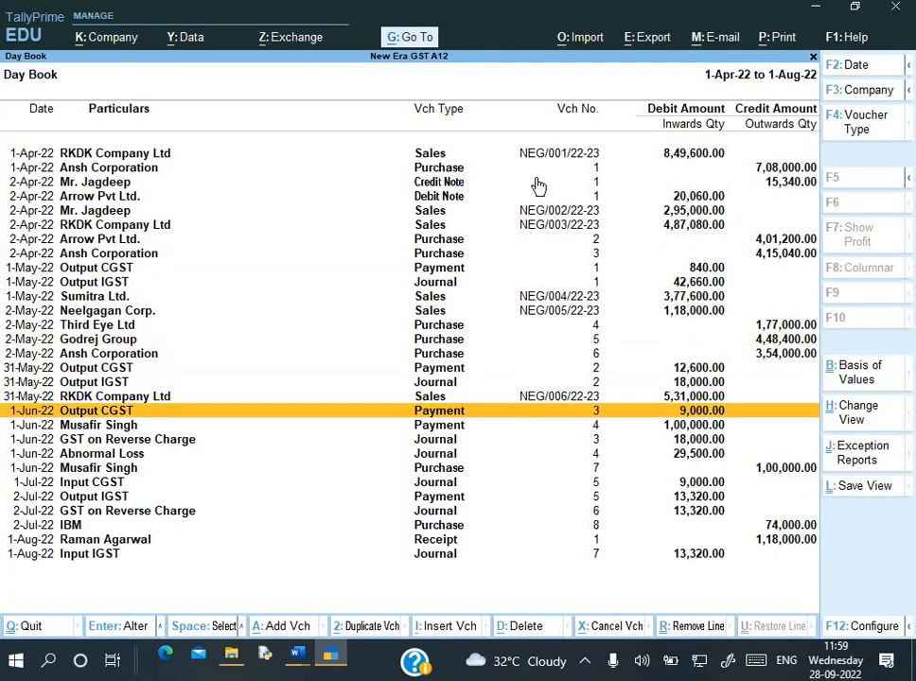
{"action": "key", "text": "Down"}
{"action": "key", "text": "Down"}
{"action": "key", "text": "Down"}
{"action": "key", "text": "Down"}
{"action": "key", "text": "Down"}
{"action": "key", "text": "Down"}
{"action": "key", "text": "Down"}
{"action": "key", "text": "Down"}
{"action": "key", "text": "Down"}
{"action": "key", "text": "Down"}
{"action": "key", "text": "Up"}
{"action": "key", "text": "Return"}
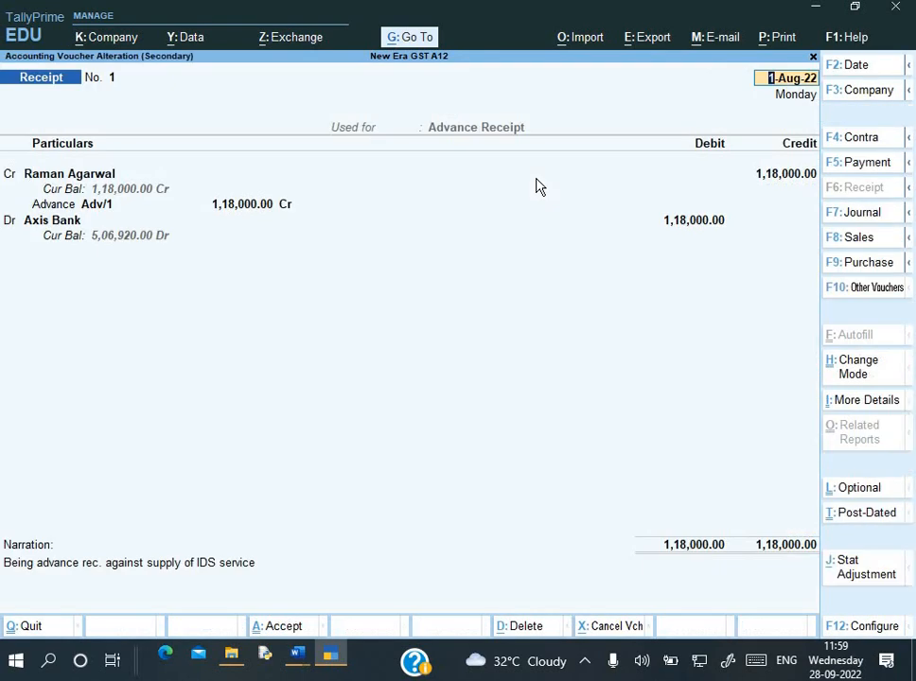
Step: Change the Receipt voucher's date to 1-Jul-22
{"action": "key", "text": "F2"}
{"action": "type", "text": "1-7"}
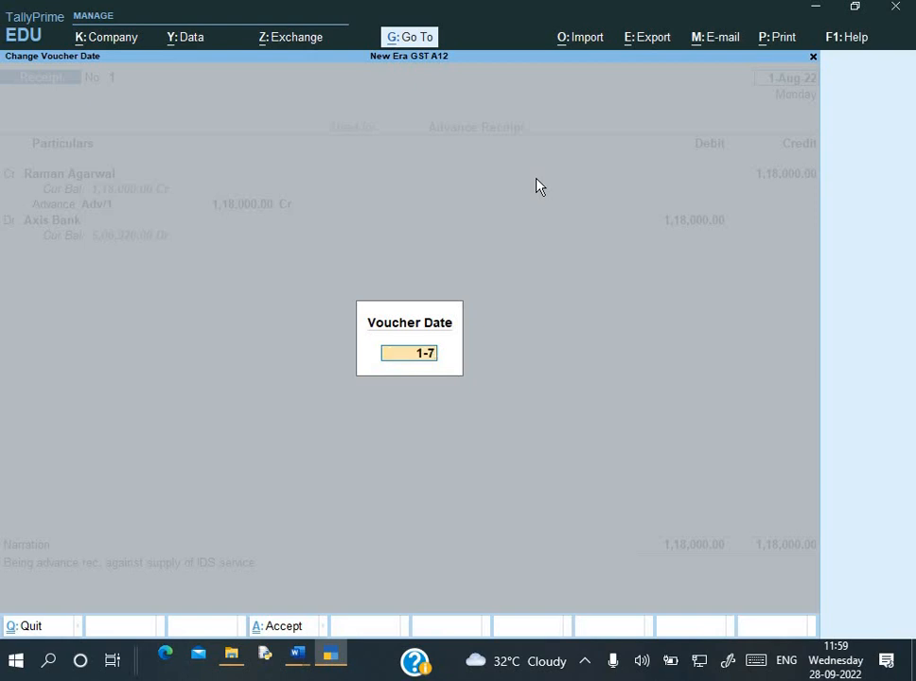
{"action": "key", "text": "Return"}
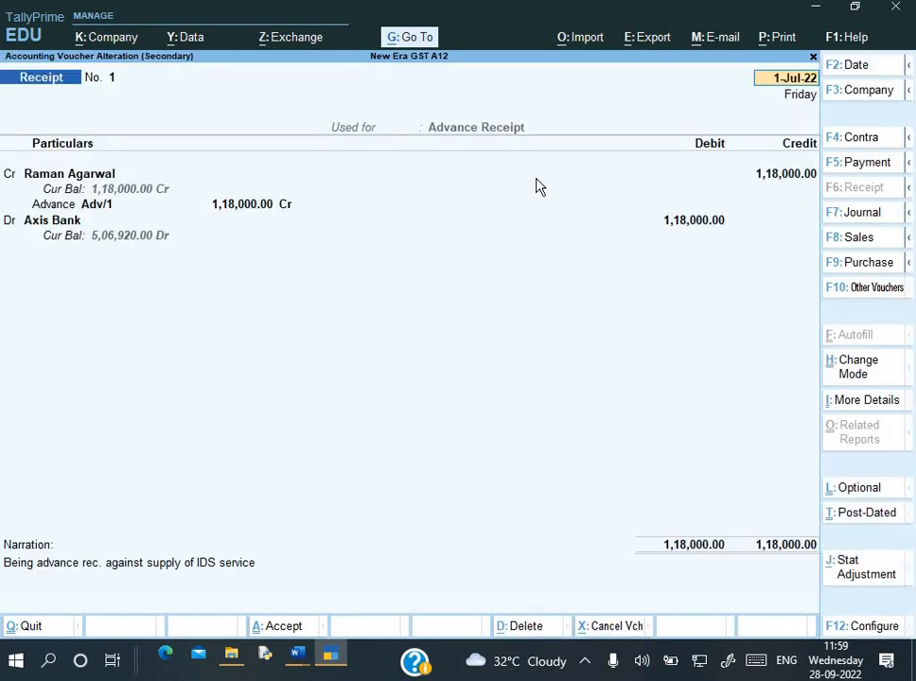
Step: Set the cheque's instrument date to 1-7 in the Receipt voucher's Axis Bank allocation
{"action": "key", "text": "Return"}
{"action": "key", "text": "Return"}
{"action": "key", "text": "Return"}
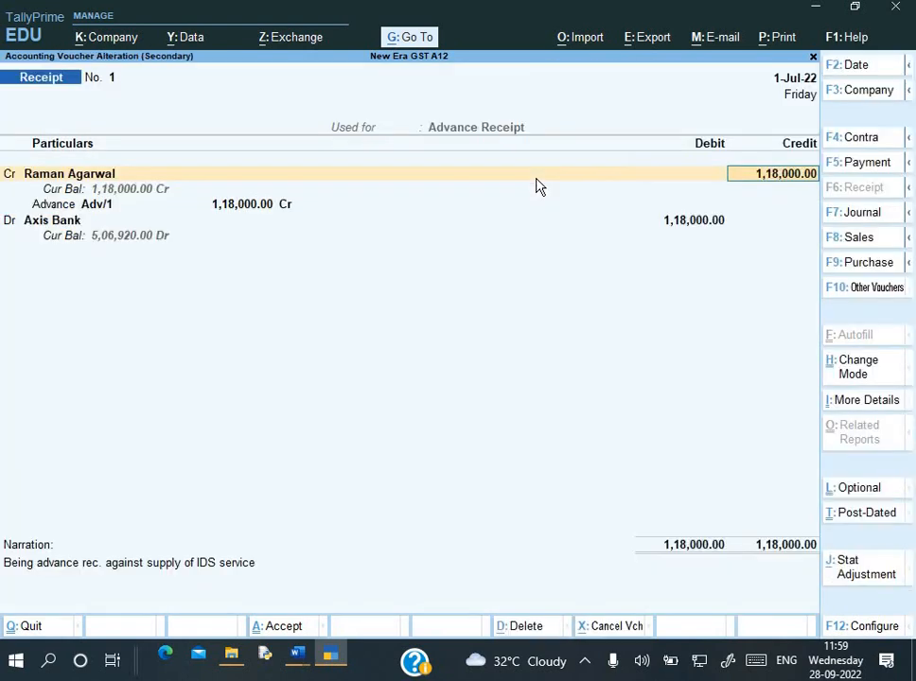
{"action": "key", "text": "Return"}
{"action": "key", "text": "Return"}
{"action": "key", "text": "Return"}
{"action": "key", "text": "Return"}
{"action": "key", "text": "Return"}
{"action": "key", "text": "Return"}
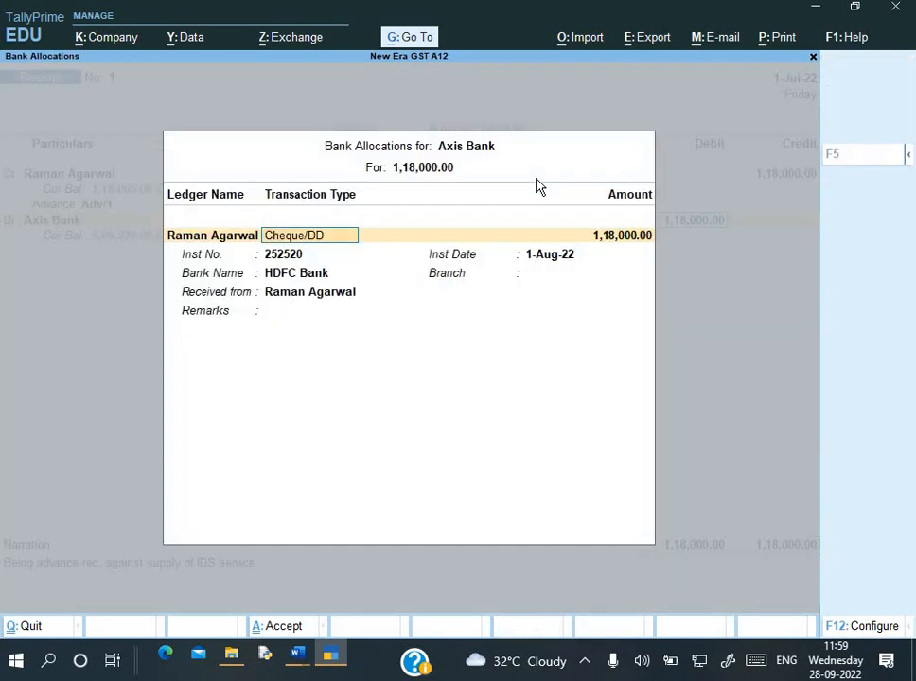
{"action": "key", "text": "Return"}
{"action": "key", "text": "Return"}
{"action": "key", "text": "Return"}
{"action": "type", "text": "1"}
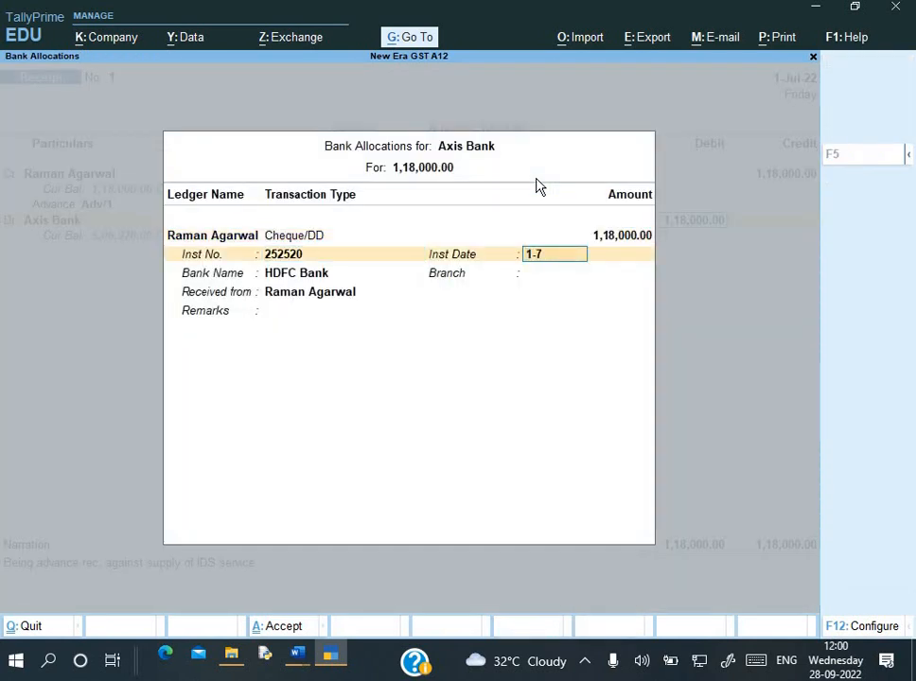
{"action": "type", "text": "-7"}
Step: Accept the bank allocation with its remaining details and save the altered Receipt voucher
{"action": "key", "text": "Return"}
{"action": "key", "text": "Return"}
{"action": "key", "text": "Return"}
{"action": "key", "text": "Return"}
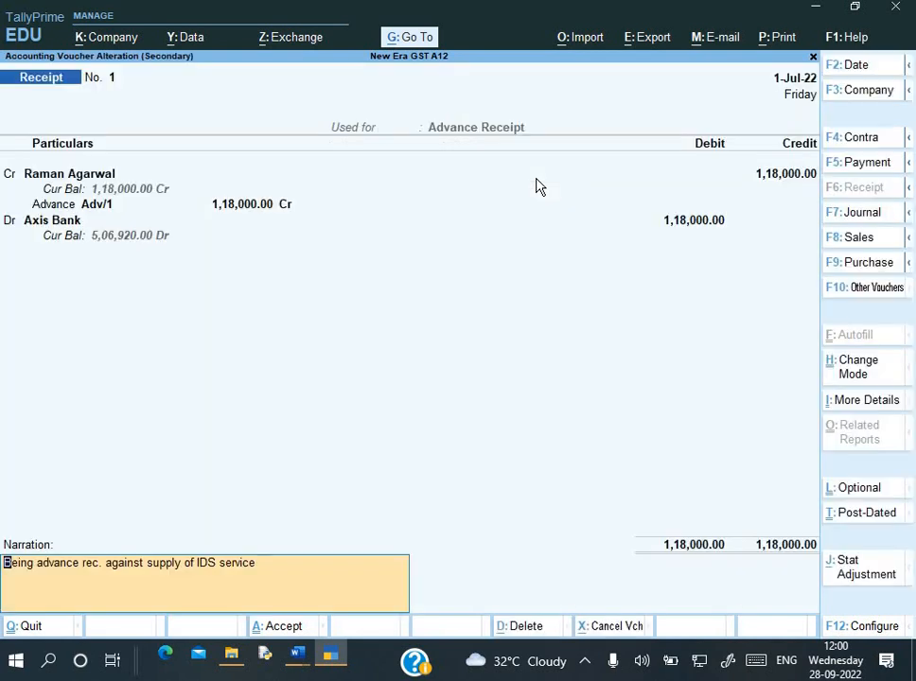
{"action": "key", "text": "Return"}
{"action": "key", "text": "Return"}
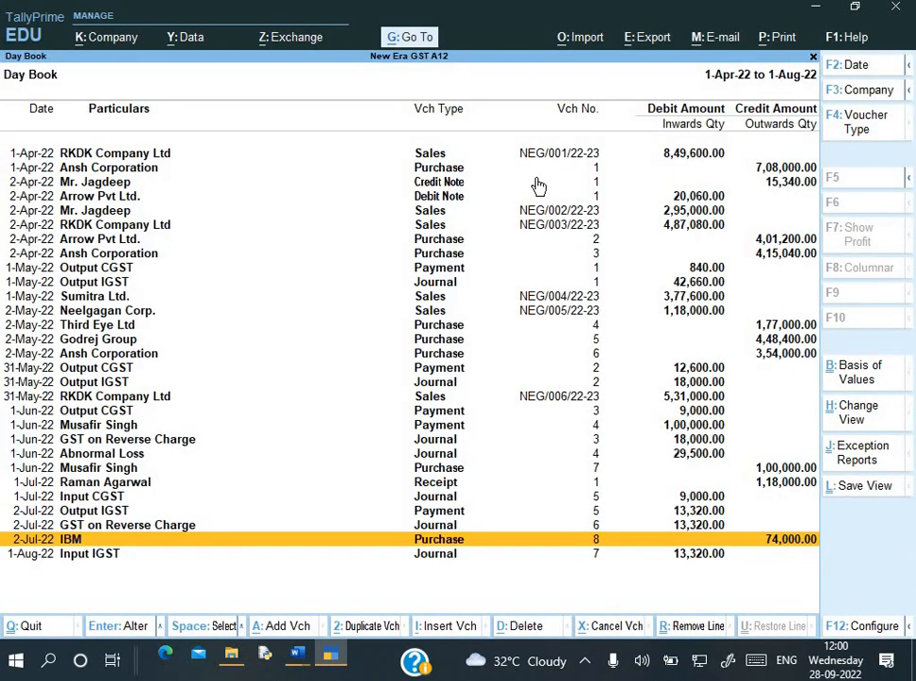
Step: Leave the Day Book and open the GSTR-1 report from the GST reports
{"action": "key", "text": "Escape"}
{"action": "key", "text": "Escape"}
{"action": "key", "text": "Escape"}
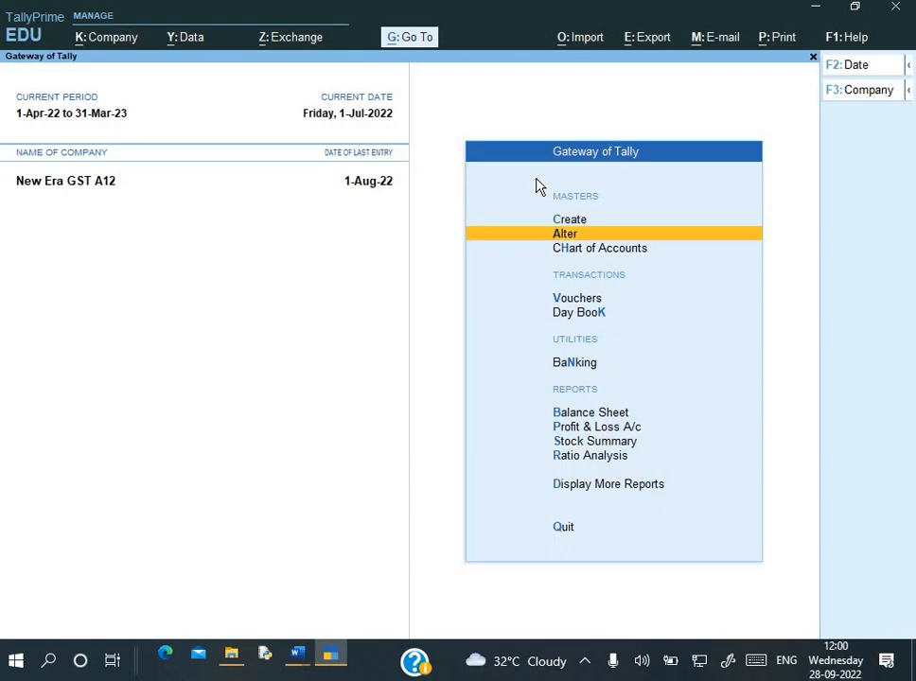
{"action": "key", "text": "Down"}
{"action": "key", "text": "Down"}
{"action": "key", "text": "Down"}
{"action": "key", "text": "Down"}
{"action": "key", "text": "Down"}
{"action": "key", "text": "Down"}
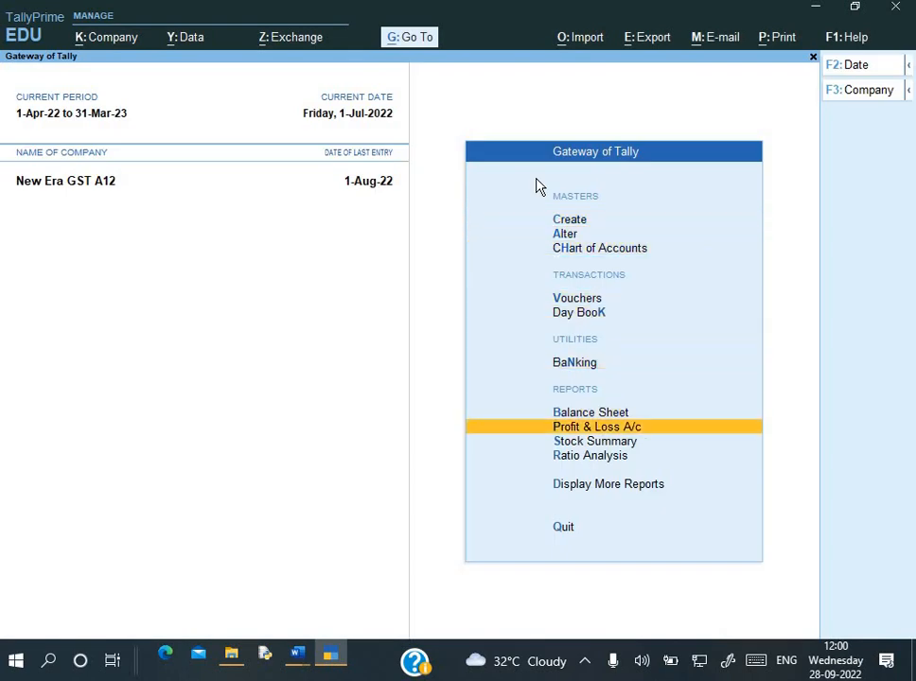
{"action": "key", "text": "d"}
{"action": "key", "text": "g"}
{"action": "key", "text": "Return"}
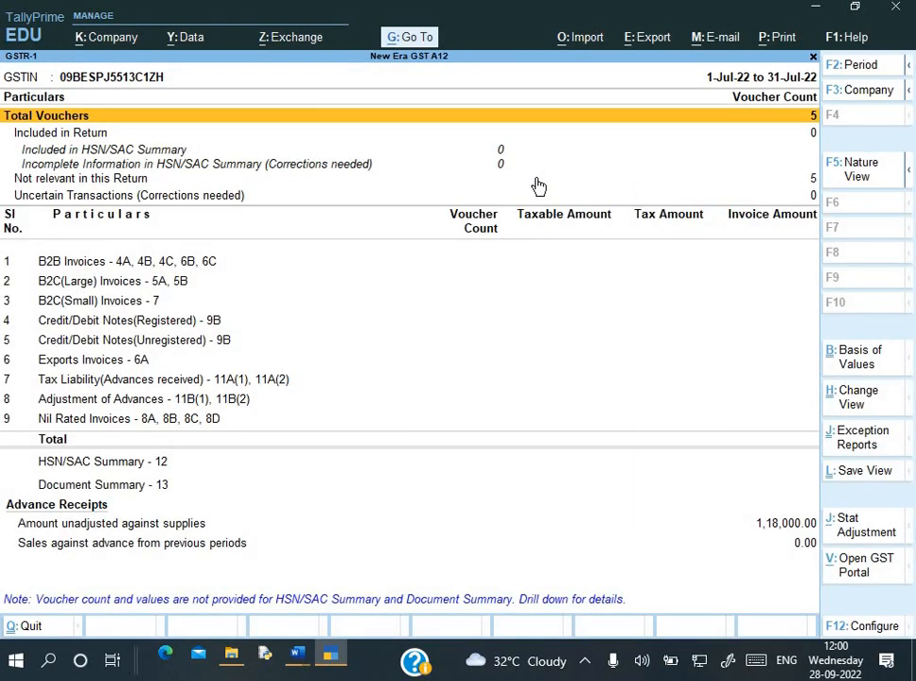
Step: Set the GSTR-1 report period from 1-7 to 31-7-2022
{"action": "key", "text": "Down"}
{"action": "key", "text": "Down"}
{"action": "key", "text": "Down"}
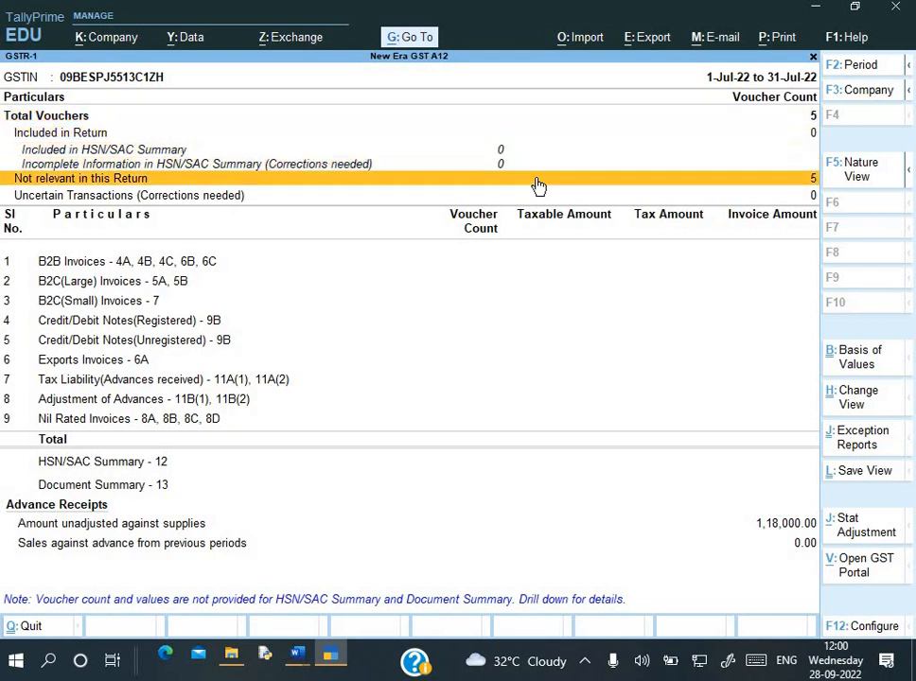
{"action": "key", "text": "F2"}
{"action": "type", "text": "1-7"}
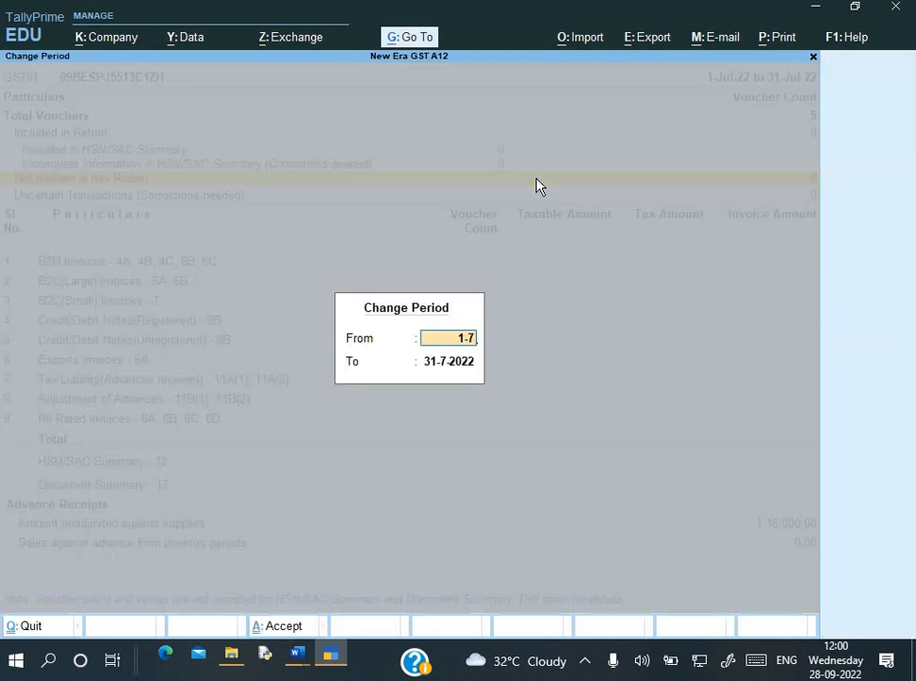
{"action": "key", "text": "Return"}
{"action": "key", "text": "Return"}
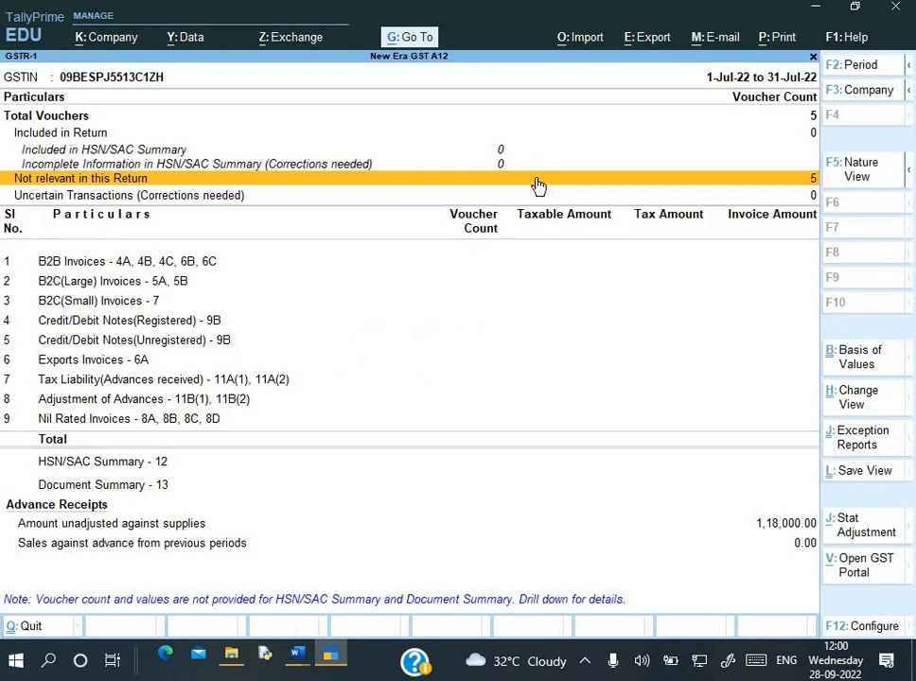
Step: Drill into the unadjusted advance receipts for Uttar Pradesh in GSTR-1 to examine the tax liability summary, and close the report
{"action": "key", "text": "Down"}
{"action": "key", "text": "Down"}
{"action": "key", "text": "Down"}
{"action": "key", "text": "Down"}
{"action": "key", "text": "Down"}
{"action": "key", "text": "Down"}
{"action": "key", "text": "Down"}
{"action": "key", "text": "Down"}
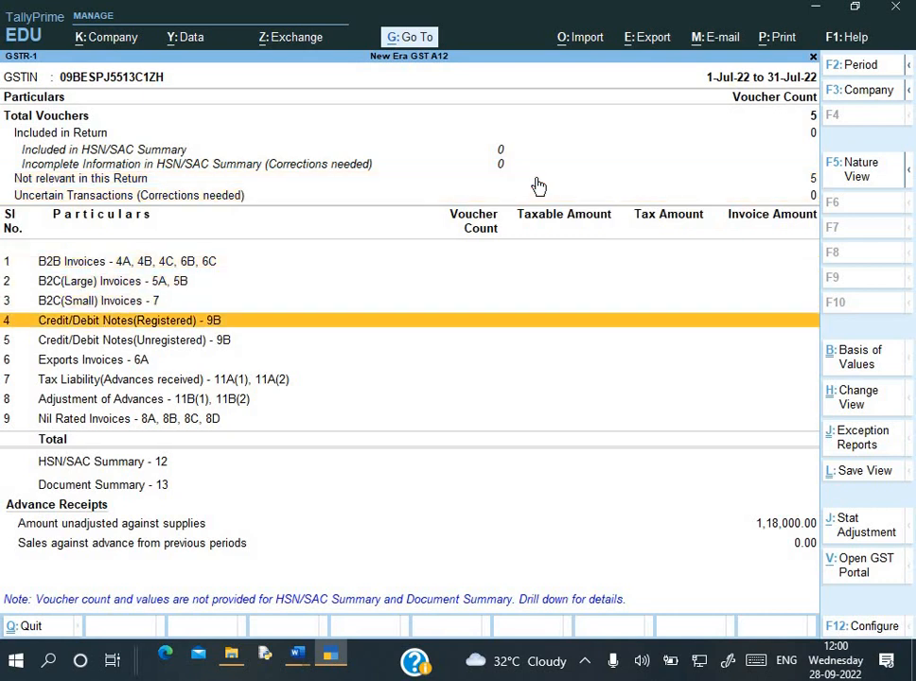
{"action": "key", "text": "Down"}
{"action": "key", "text": "Down"}
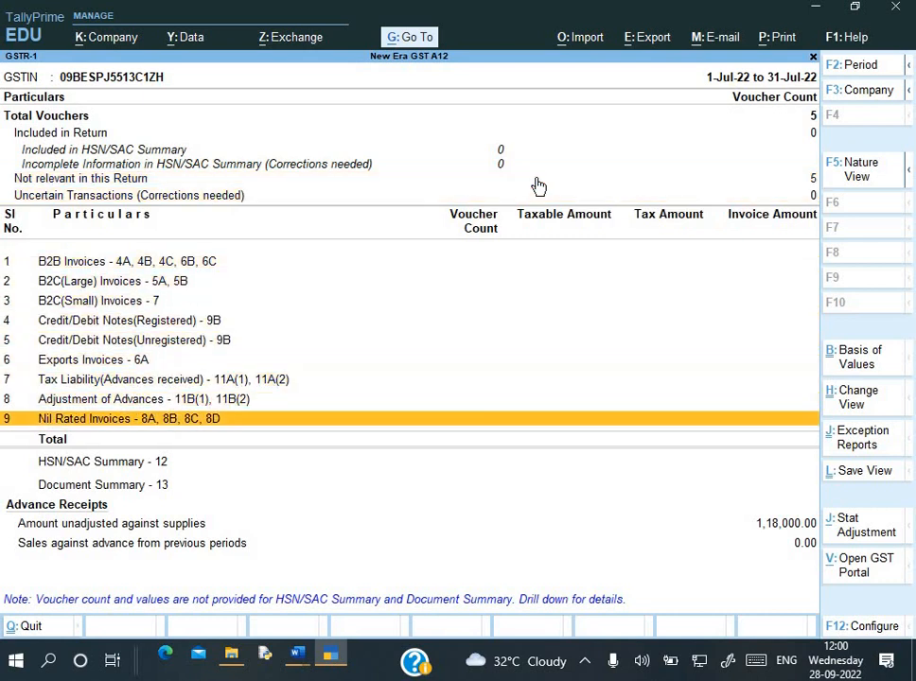
{"action": "key", "text": "Down"}
{"action": "key", "text": "Down"}
{"action": "key", "text": "Down"}
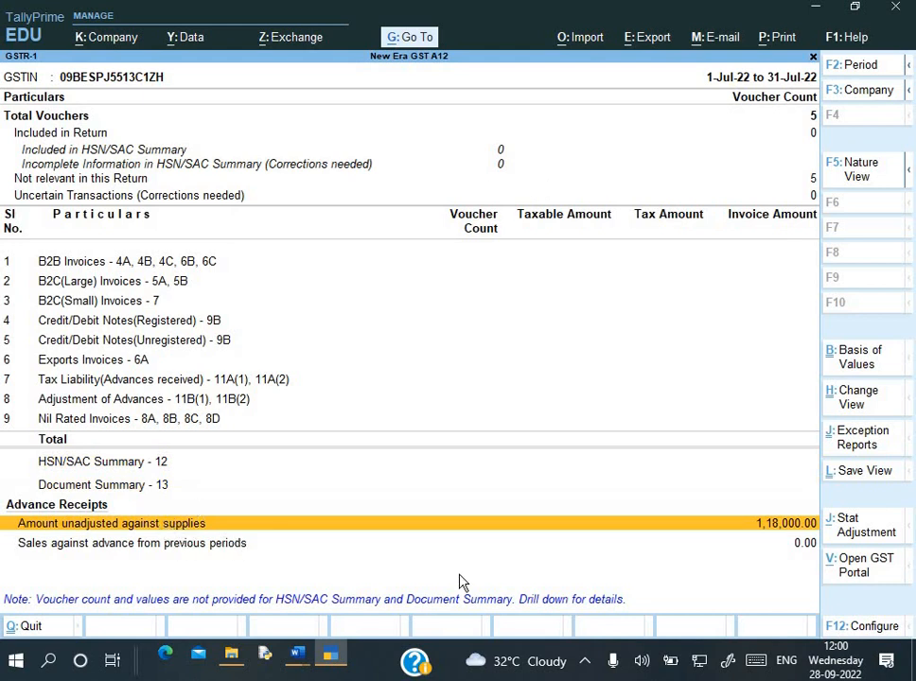
{"action": "key", "text": "Return"}
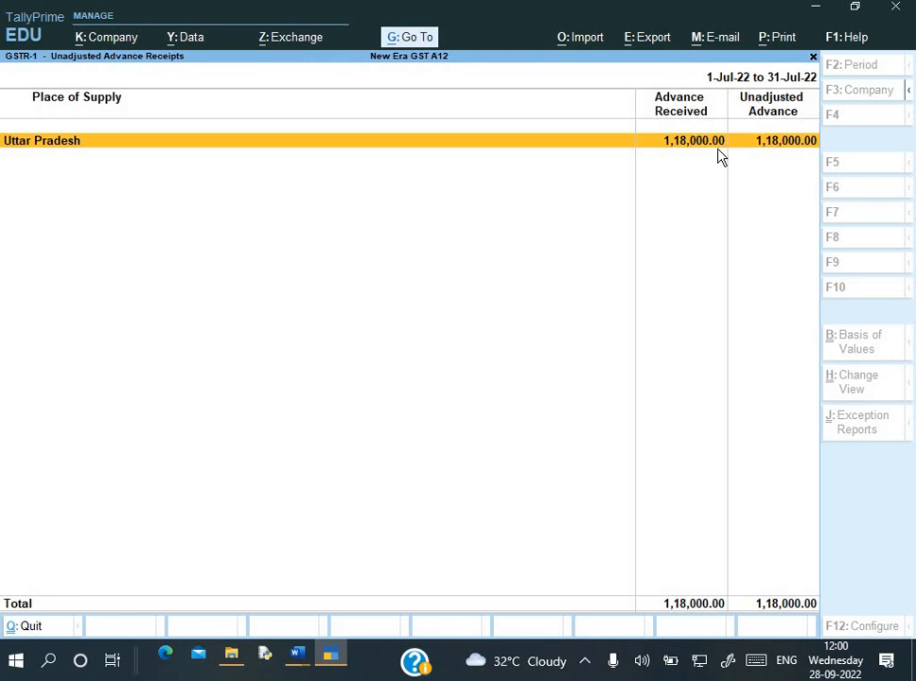
{"action": "key", "text": "Return"}
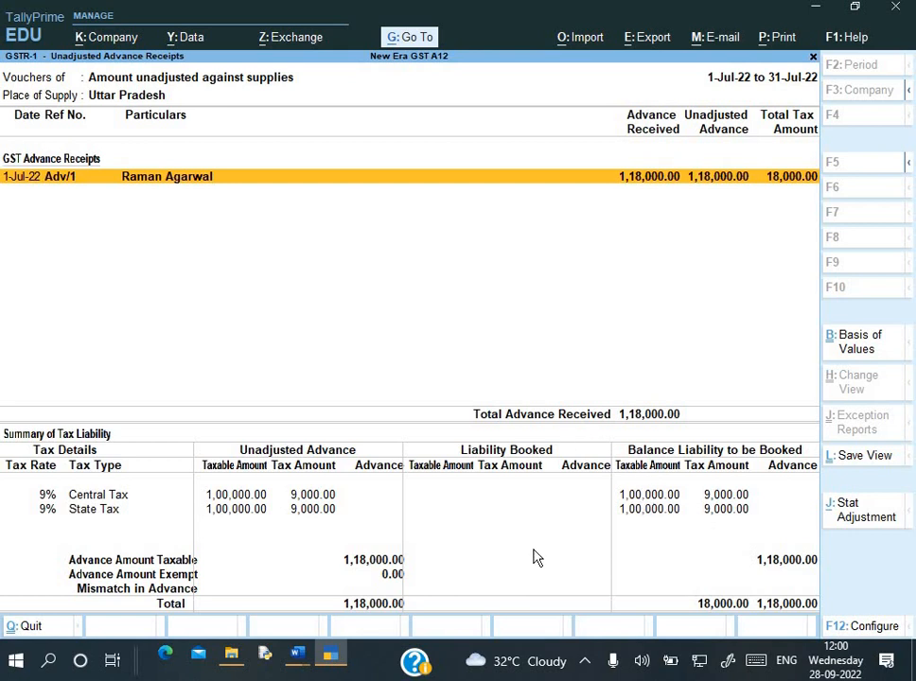
{"action": "key", "text": "Escape"}
{"action": "key", "text": "Escape"}
{"action": "key", "text": "Escape"}
{"action": "key", "text": "Escape"}
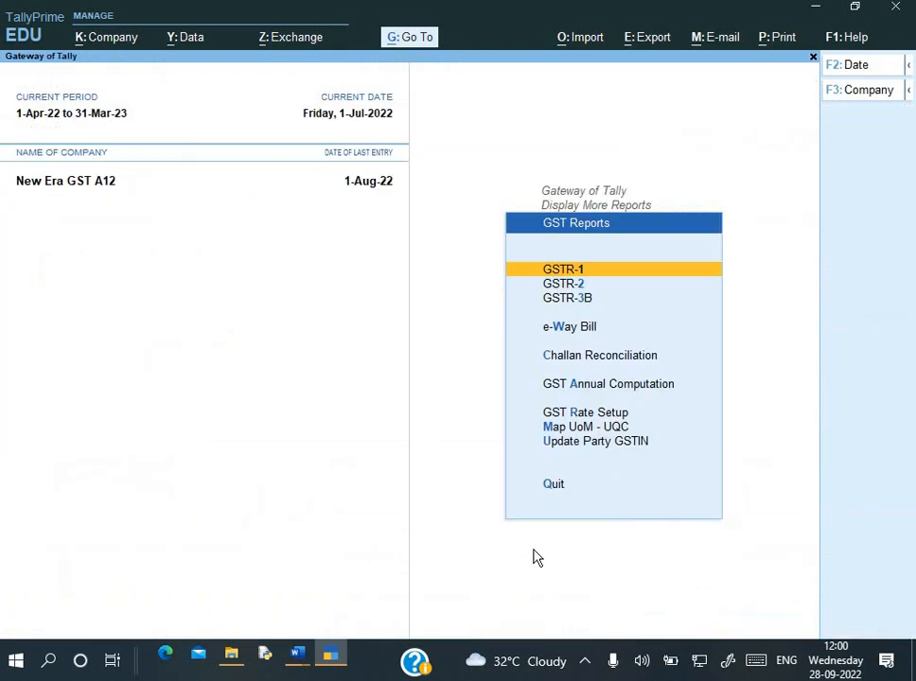
Step: Switch to Assignment 17.docx in Word and compare its GSTR-1 and unadjusted advance receipt examples, reading on to the Check Balance Sheet section
{"action": "key", "text": "alt+Tab"}
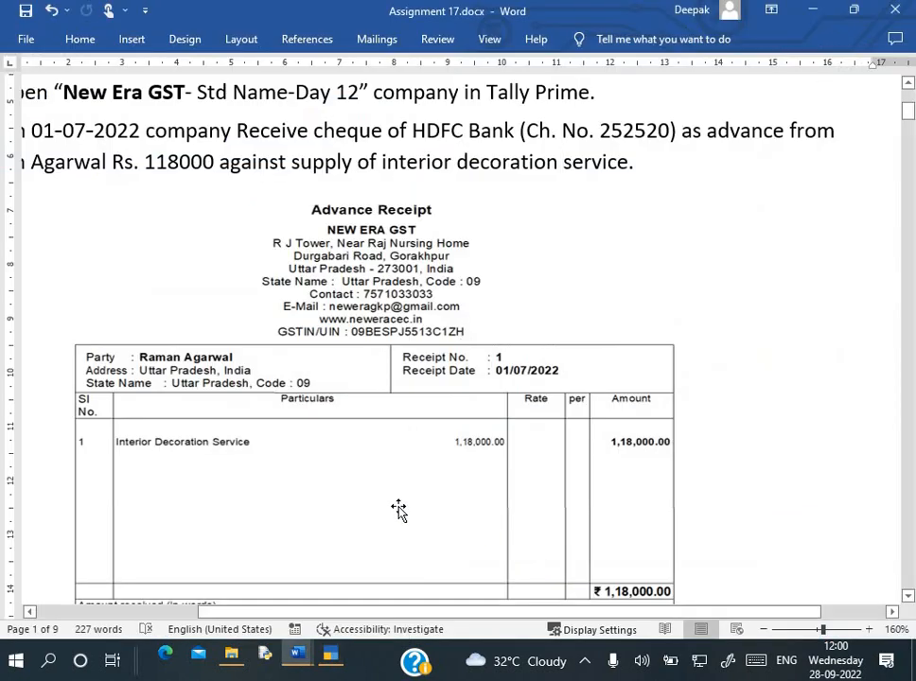
{"action": "scroll", "coordinate": [399, 511], "scroll_direction": "down", "scroll_amount": 10}
{"action": "scroll", "coordinate": [398, 506], "scroll_direction": "down", "scroll_amount": 10}
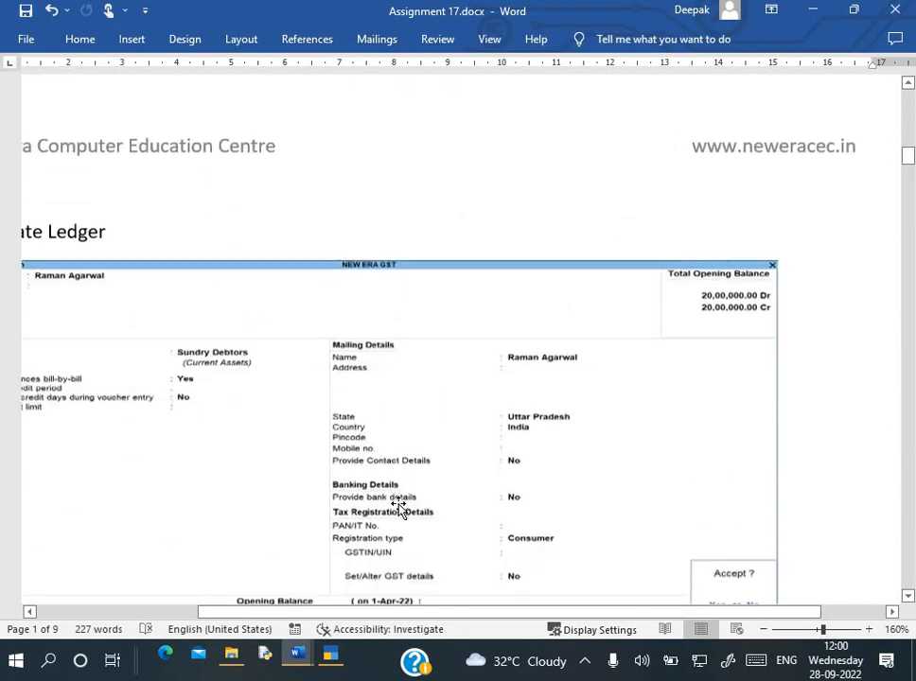
{"action": "scroll", "coordinate": [398, 503], "scroll_direction": "down", "scroll_amount": 10}
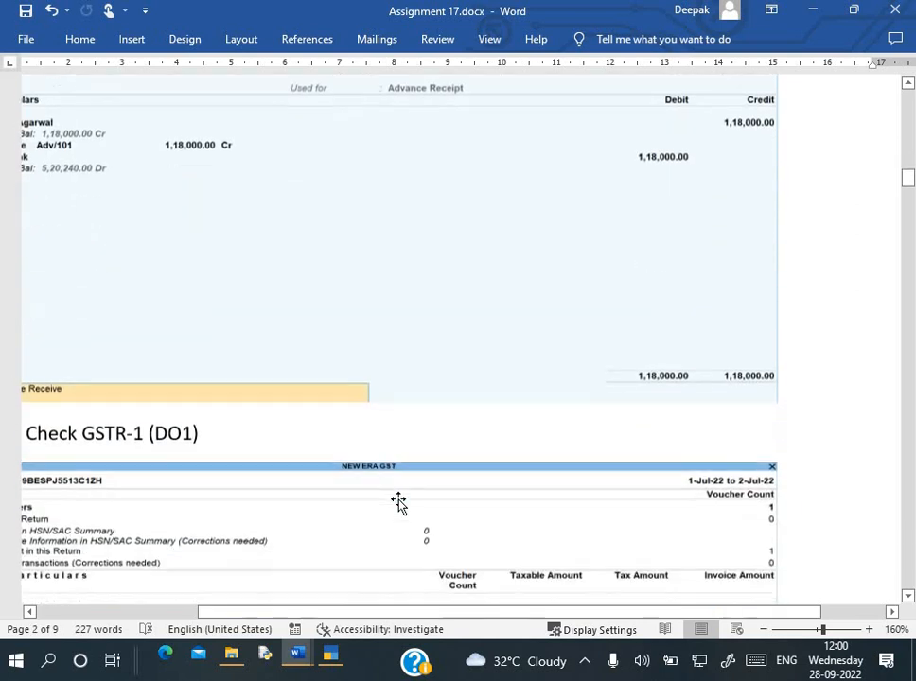
{"action": "scroll", "coordinate": [404, 509], "scroll_direction": "down", "scroll_amount": 1, "text": "ctrl"}
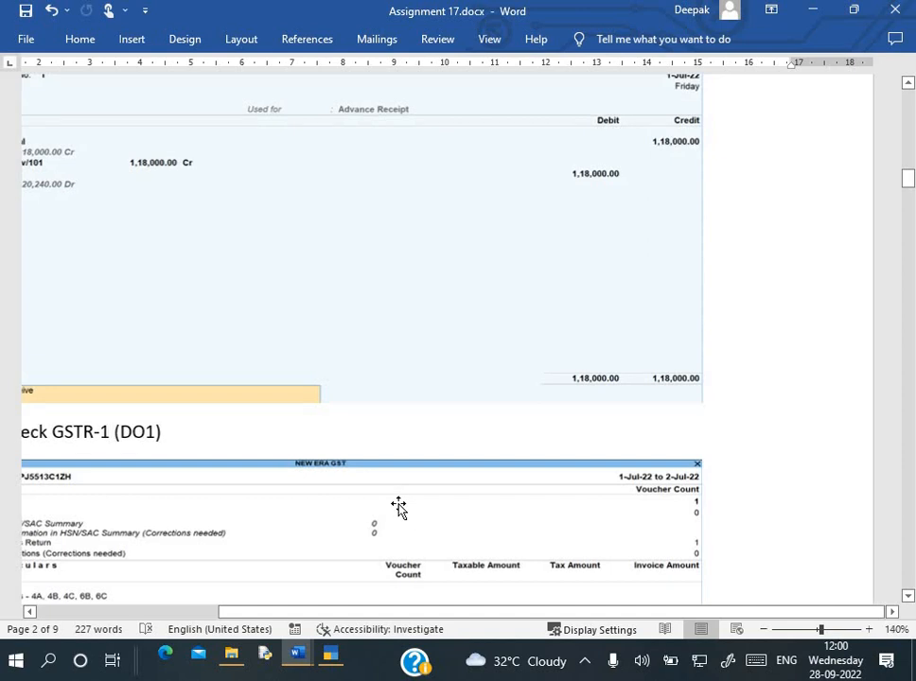
{"action": "scroll", "coordinate": [398, 504], "scroll_direction": "down", "scroll_amount": 1, "text": "ctrl"}
{"action": "scroll", "coordinate": [399, 506], "scroll_direction": "down", "scroll_amount": 7}
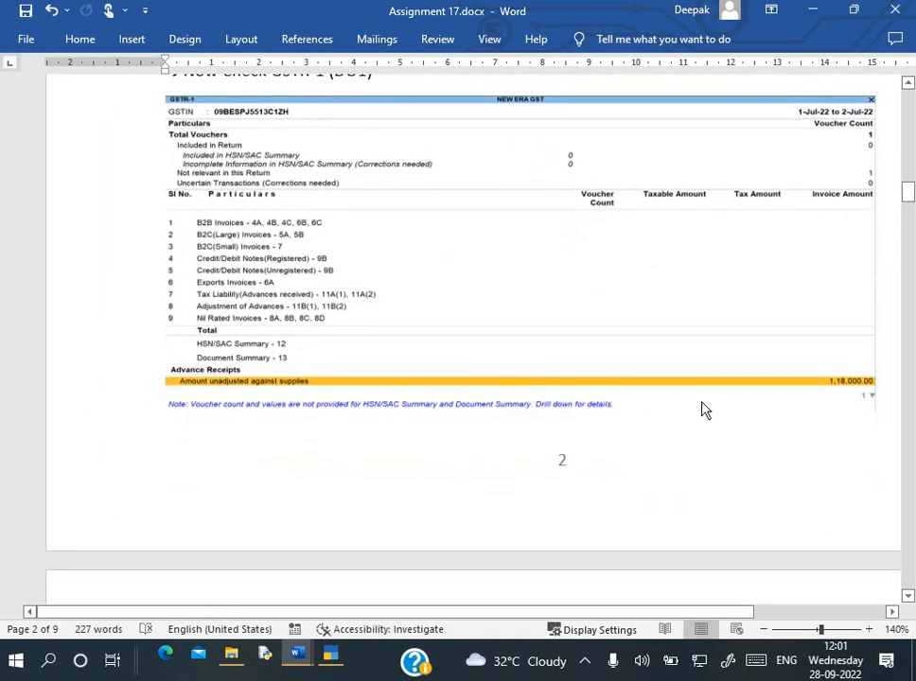
{"action": "scroll", "coordinate": [701, 405], "scroll_direction": "down", "scroll_amount": 8}
{"action": "scroll", "coordinate": [701, 405], "scroll_direction": "down", "scroll_amount": 2}
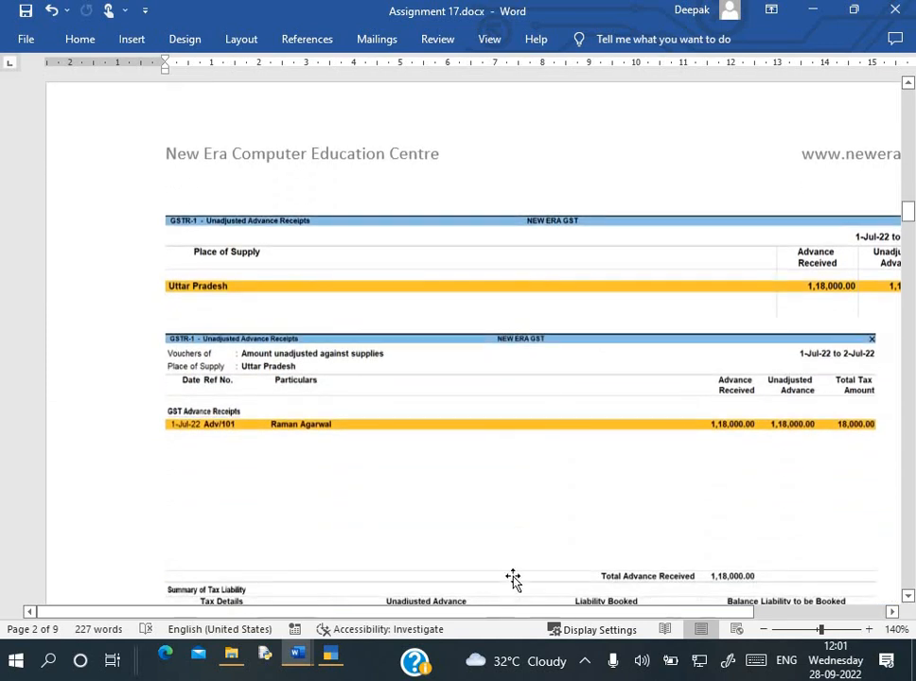
{"action": "left_click_drag", "start_coordinate": [508, 617], "coordinate": [567, 618]}
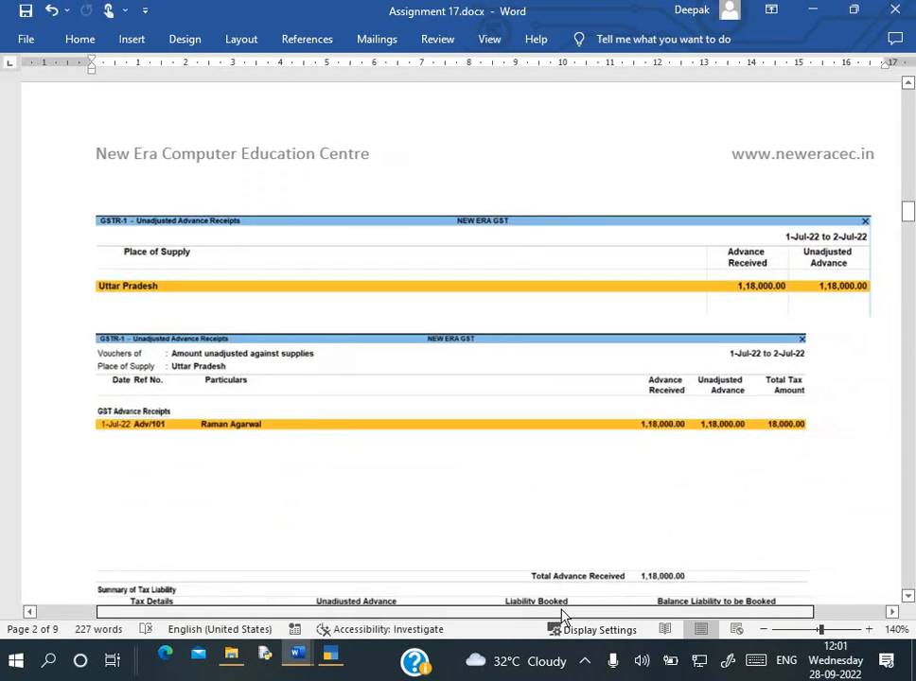
{"action": "scroll", "coordinate": [483, 389], "scroll_direction": "down", "scroll_amount": 6}
{"action": "scroll", "coordinate": [483, 388], "scroll_direction": "down", "scroll_amount": 5}
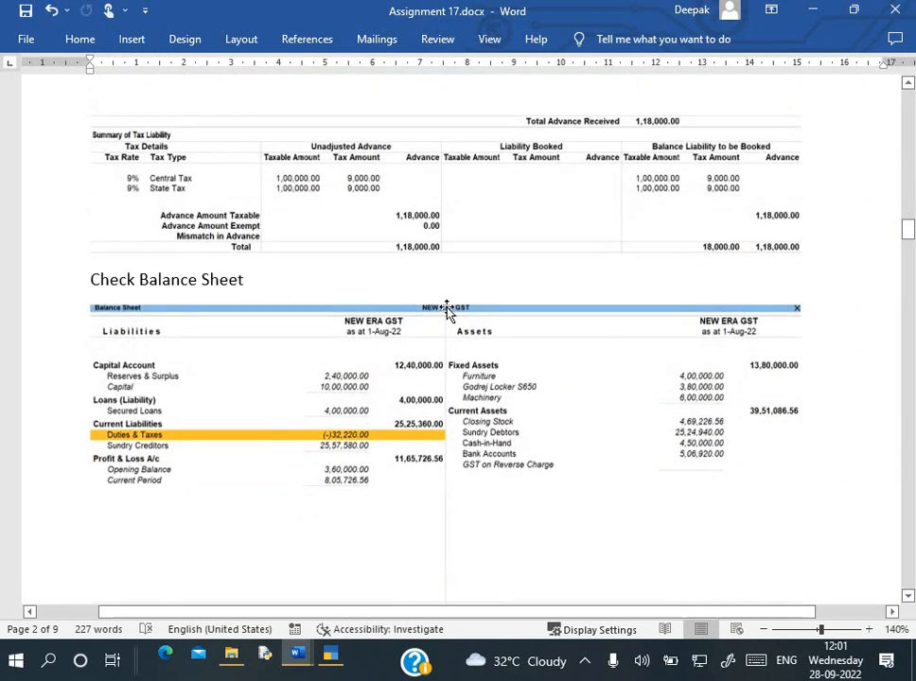
Step: Switch to TallyPrime, open the Balance Sheet in detailed form and examine Duties & Taxes under Current Liabilities
{"action": "key", "text": "alt+Tab"}
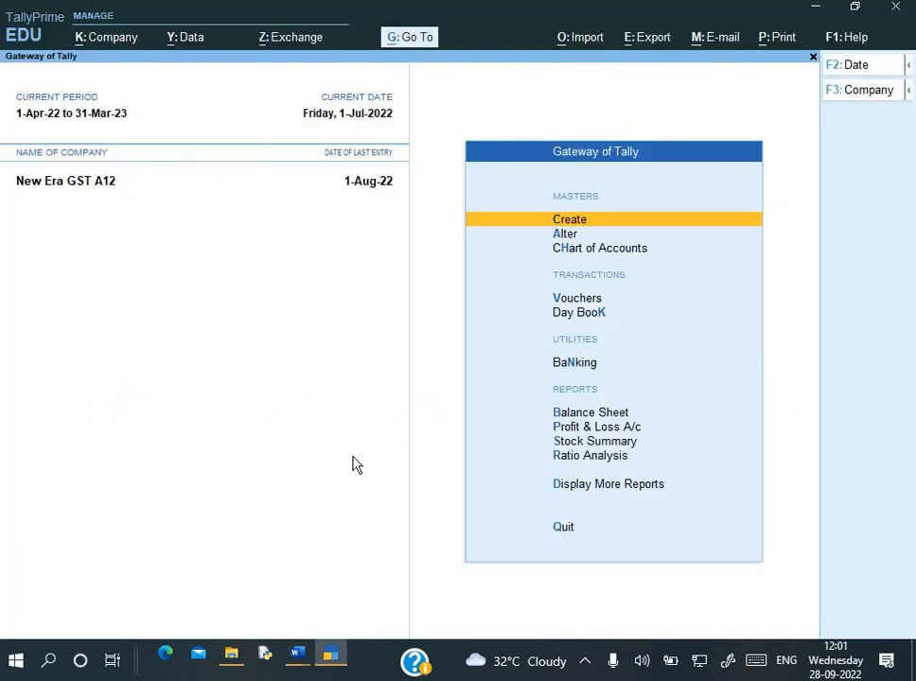
{"action": "key", "text": "Down"}
{"action": "key", "text": "Down"}
{"action": "key", "text": "Down"}
{"action": "key", "text": "Down"}
{"action": "key", "text": "Down"}
{"action": "key", "text": "Down"}
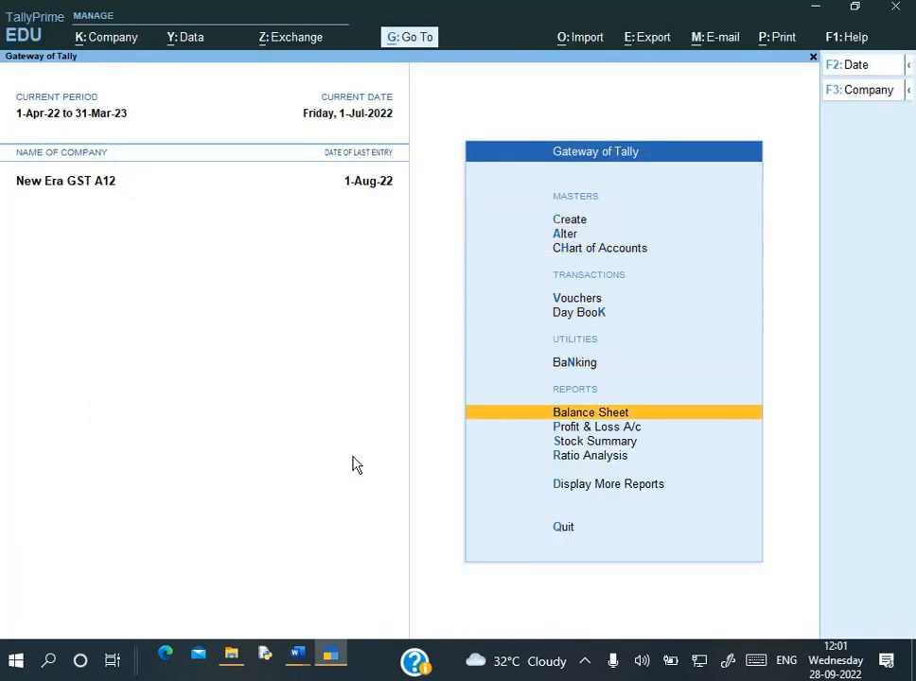
{"action": "key", "text": "Return"}
{"action": "key", "text": "alt+F5"}
{"action": "key", "text": "Down"}
{"action": "key", "text": "Down"}
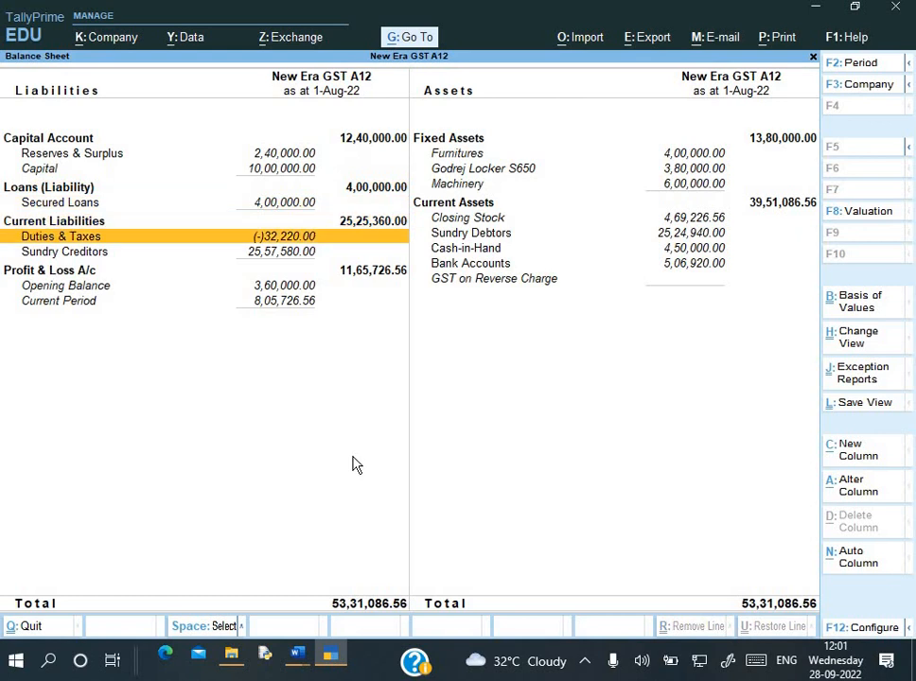
Step: Read the instructions for increasing tax liability in Assignment 17.docx and return to TallyPrime
{"action": "key", "text": "alt+Tab"}
{"action": "scroll", "coordinate": [352, 460], "scroll_direction": "down", "scroll_amount": 7}
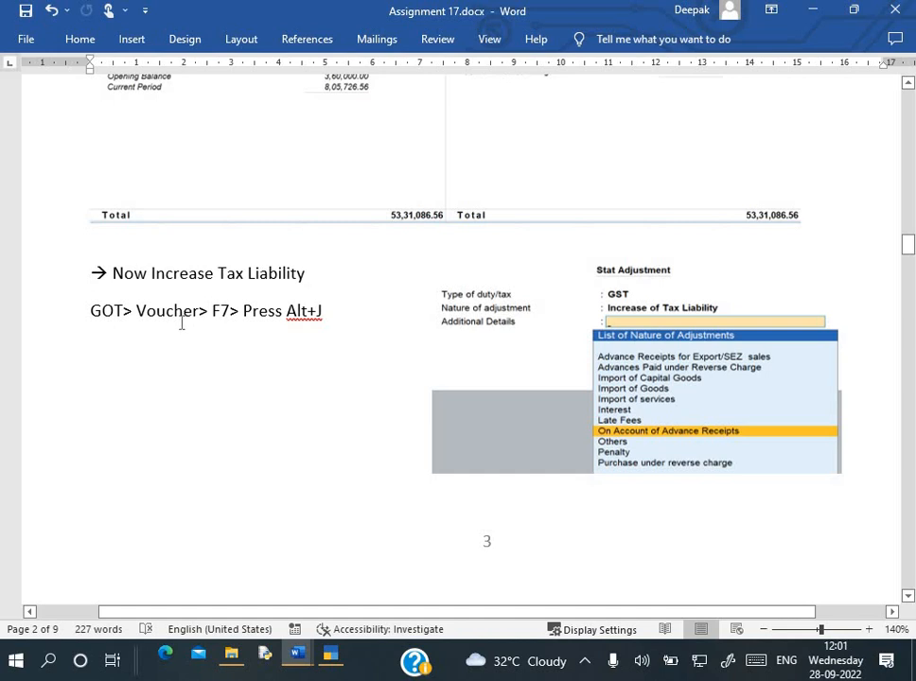
{"action": "key", "text": "alt+Tab"}
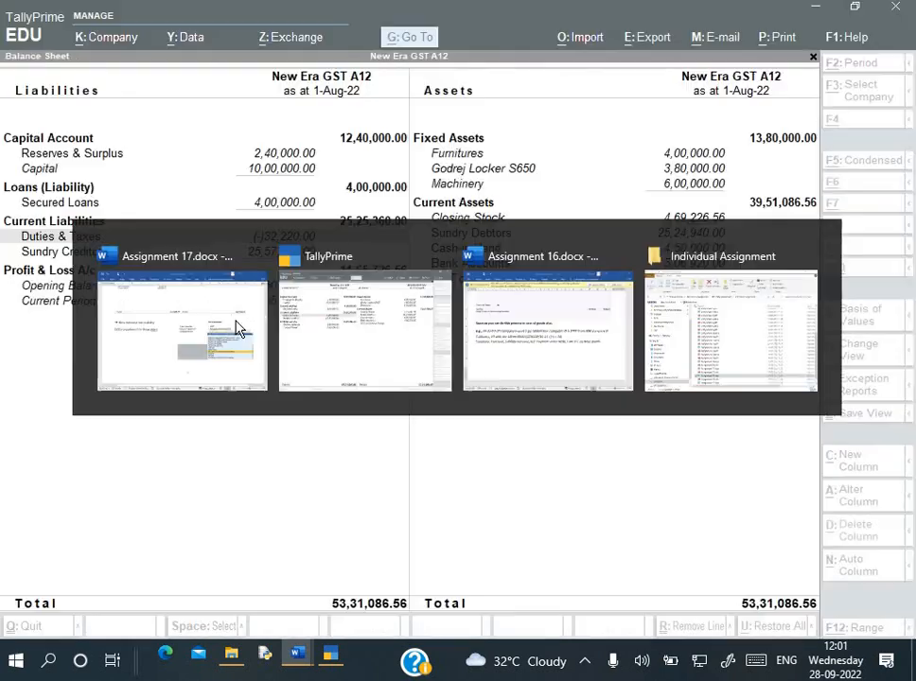
Step: Leave the Balance Sheet and start a new Journal voucher
{"action": "key", "text": "Escape"}
{"action": "key", "text": "Down"}
{"action": "key", "text": "Down"}
{"action": "key", "text": "v"}
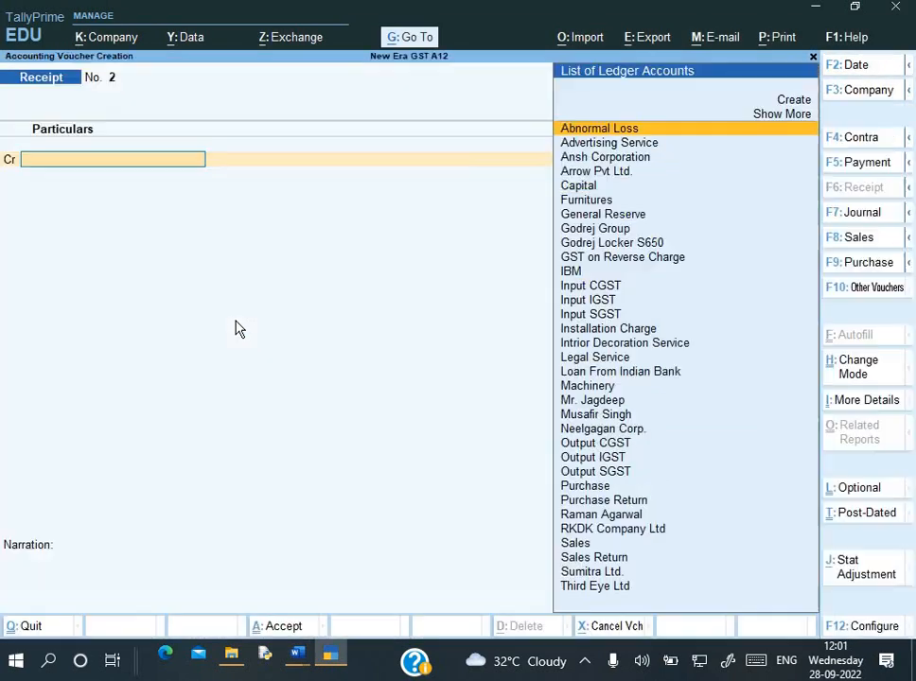
{"action": "key", "text": "alt"}
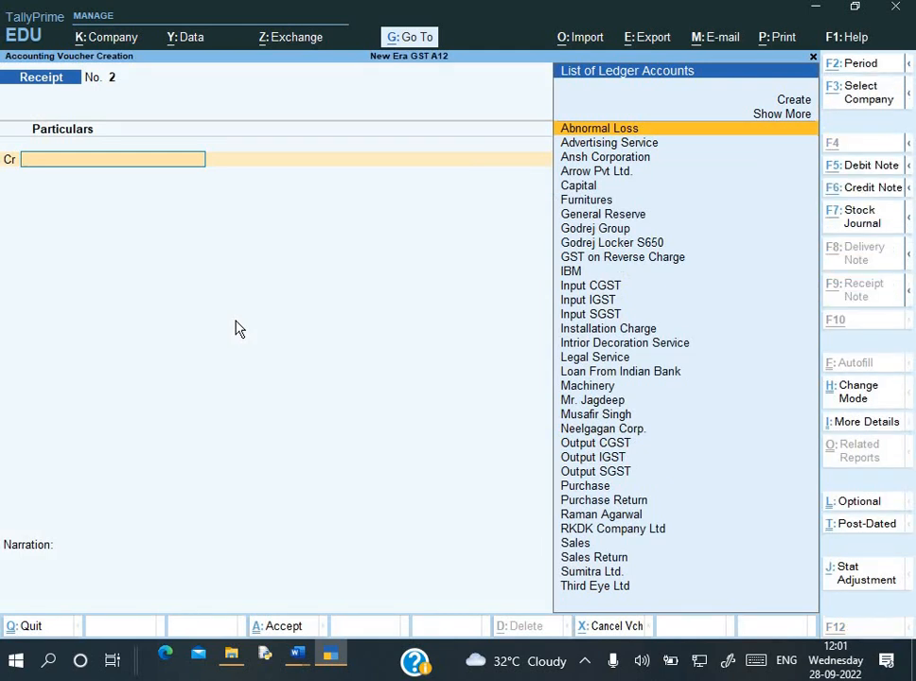
{"action": "key", "text": "F7"}
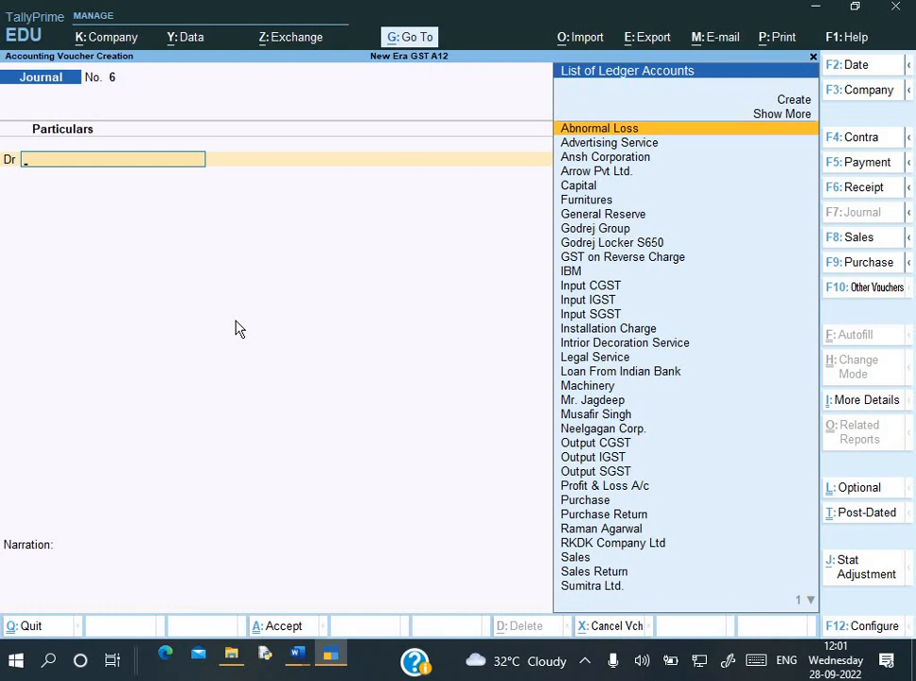
Step: Set the Journal's stat adjustment to GST, Increase of Tax Liability, with additional details On Account of Advance Receipts
{"action": "key", "text": "alt+j"}
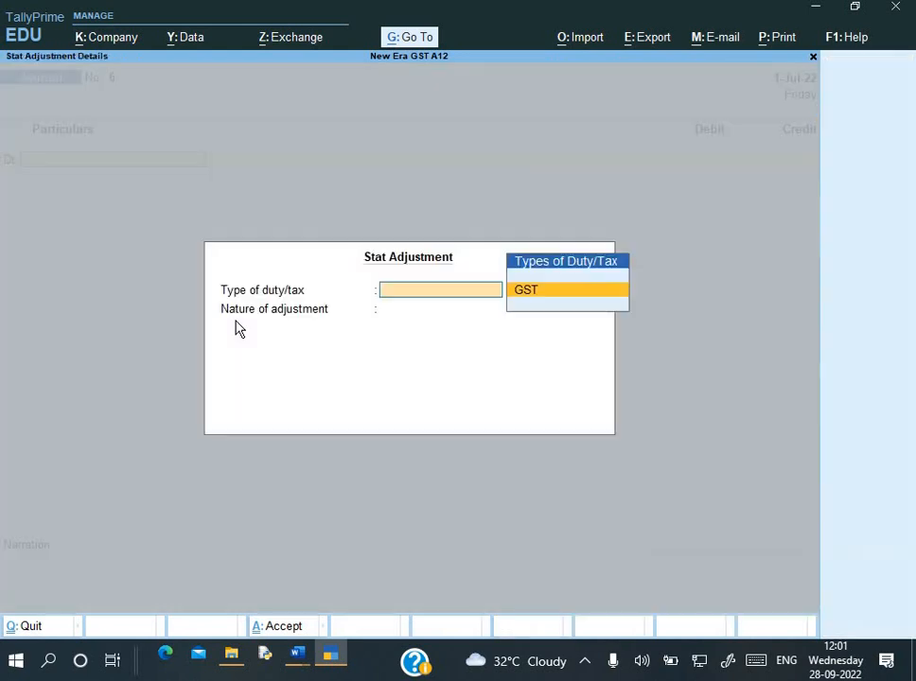
{"action": "key", "text": "Return"}
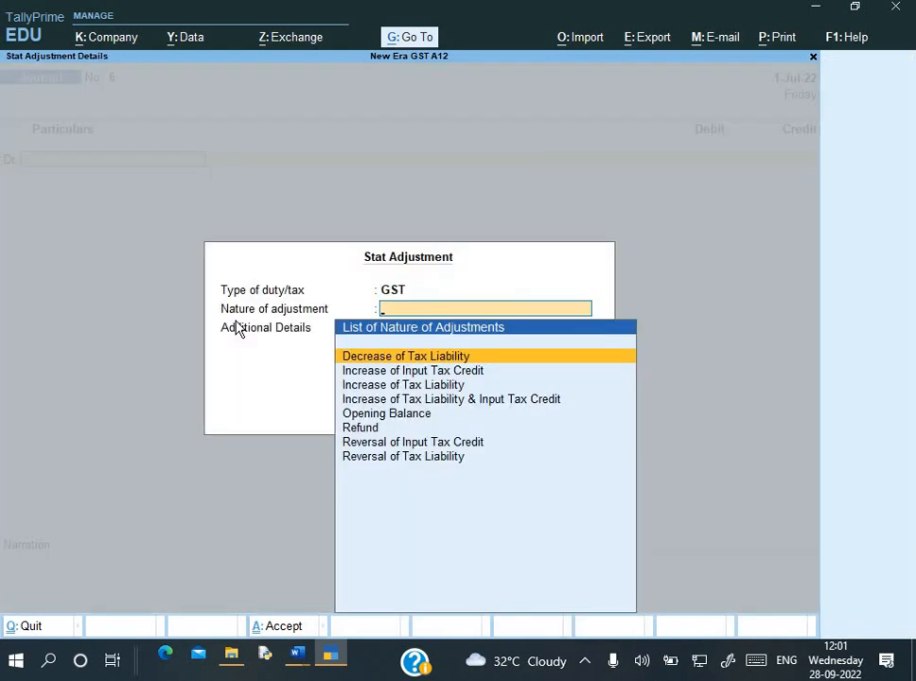
{"action": "key", "text": "Down"}
{"action": "key", "text": "Down"}
{"action": "key", "text": "Return"}
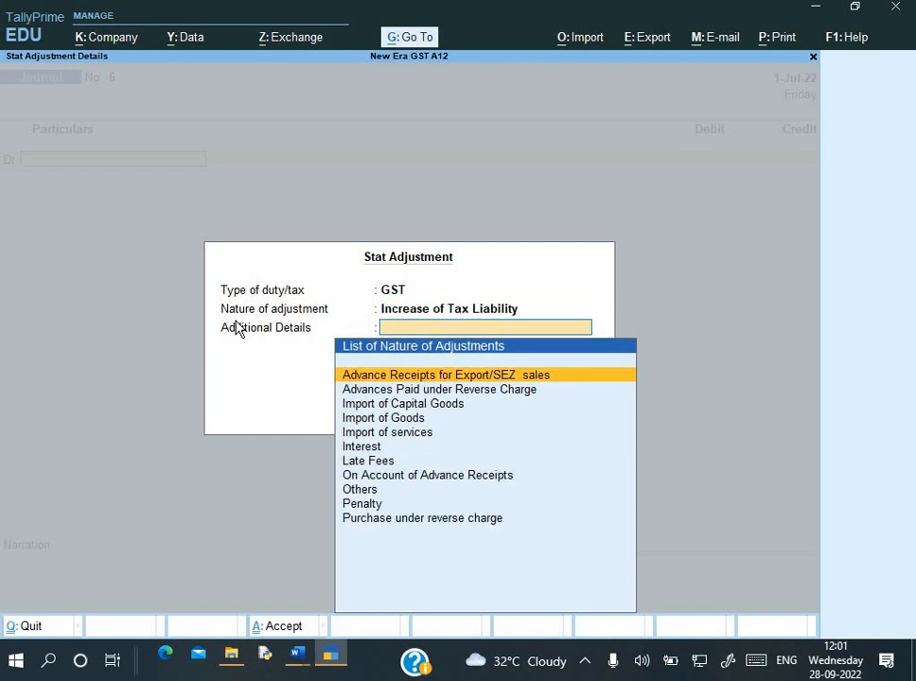
{"action": "key", "text": "Down"}
{"action": "key", "text": "Down"}
{"action": "key", "text": "Down"}
{"action": "key", "text": "Down"}
{"action": "key", "text": "Down"}
{"action": "key", "text": "Down"}
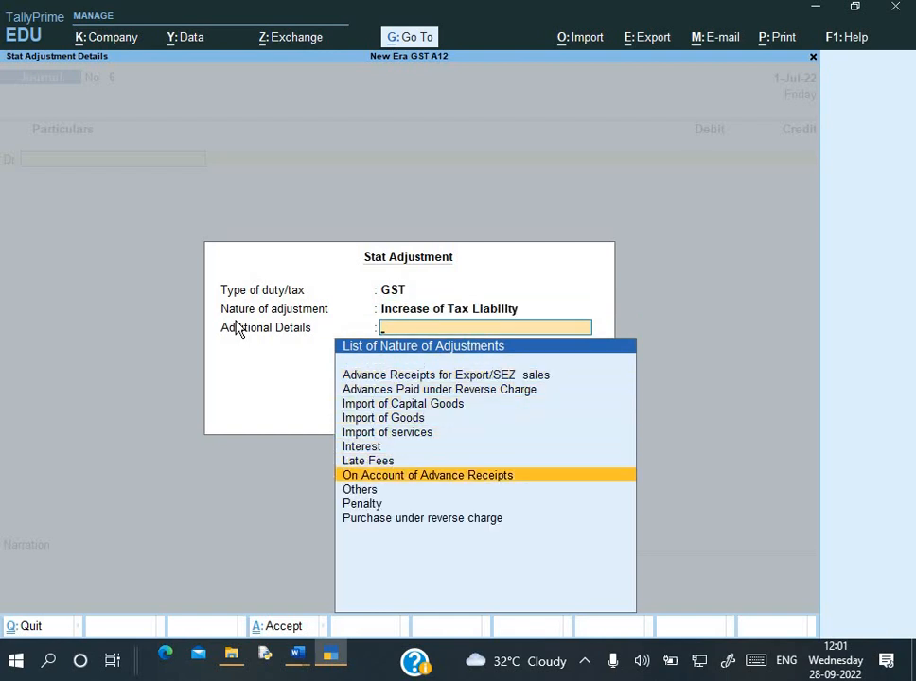
{"action": "key", "text": "Return"}
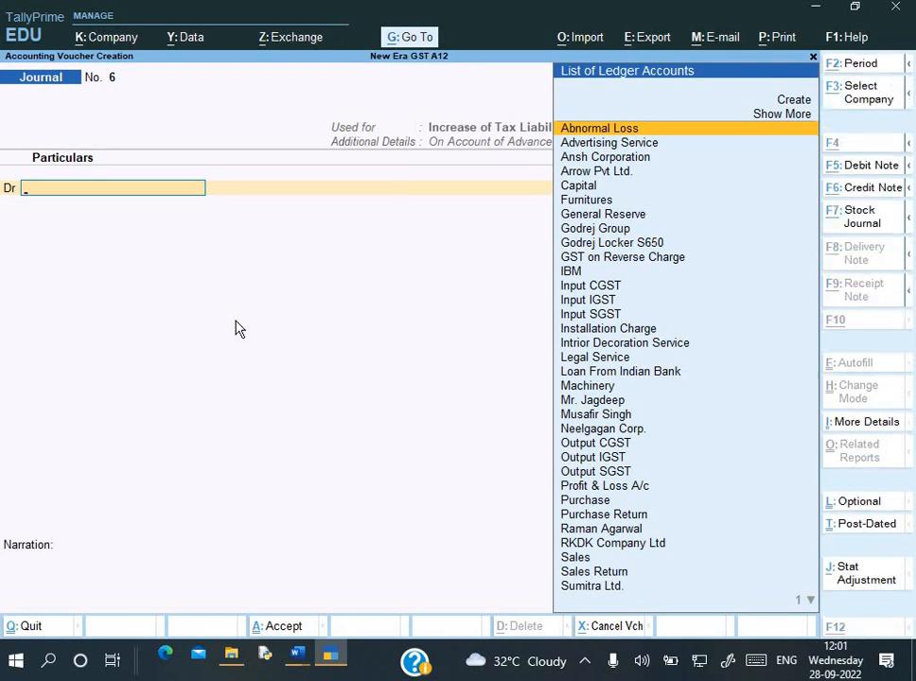
Step: Start creating a debit ledger named GST on Advance Receipt under the Current Assets group
{"action": "key", "text": "alt+c"}
{"action": "type", "text": "GST "}
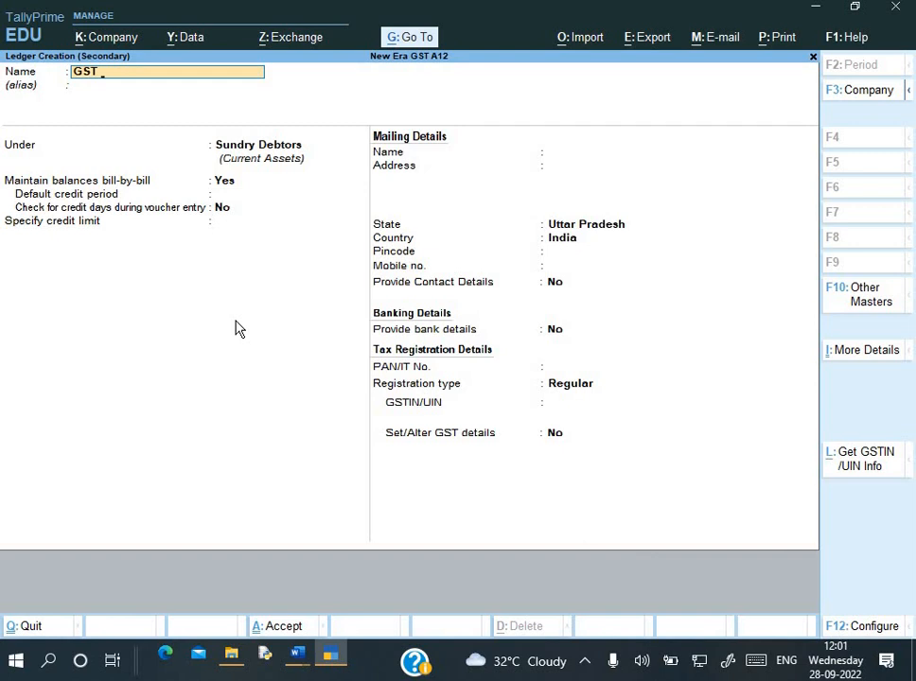
{"action": "type", "text": "on and"}
{"action": "key", "text": "BackSpace"}
{"action": "key", "text": "BackSpace"}
{"action": "type", "text": "dvance Receipt"}
{"action": "key", "text": "Return"}
{"action": "key", "text": "Return"}
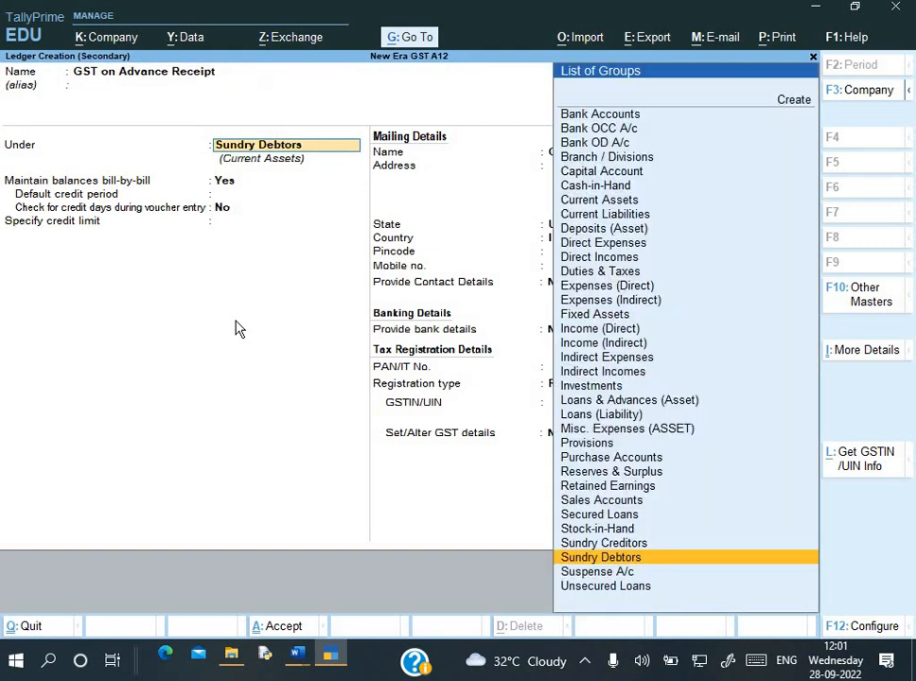
{"action": "type", "text": "Cur"}
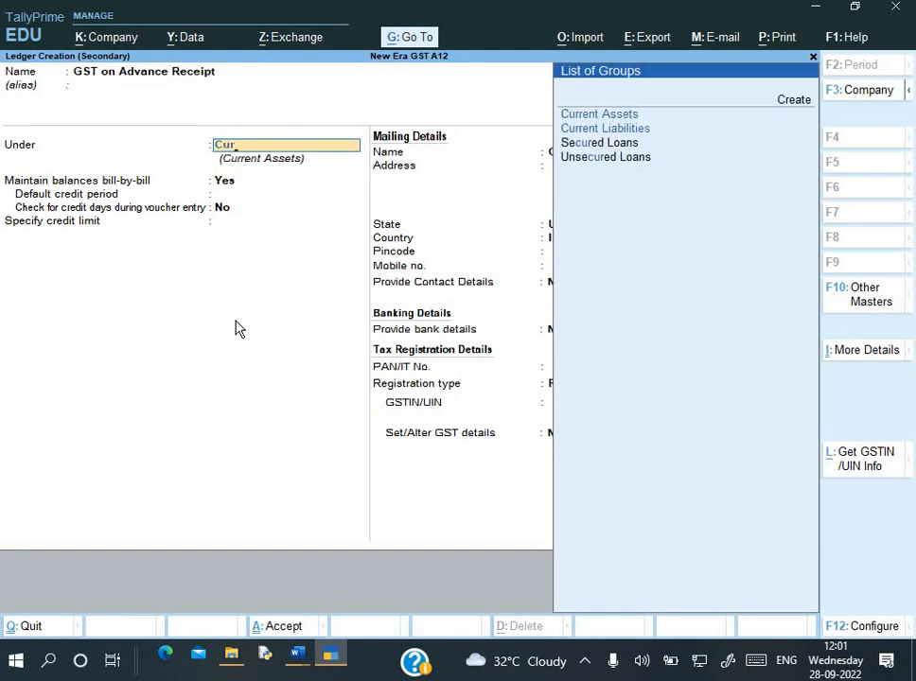
{"action": "key", "text": "Down"}
{"action": "key", "text": "Up"}
{"action": "key", "text": "Return"}
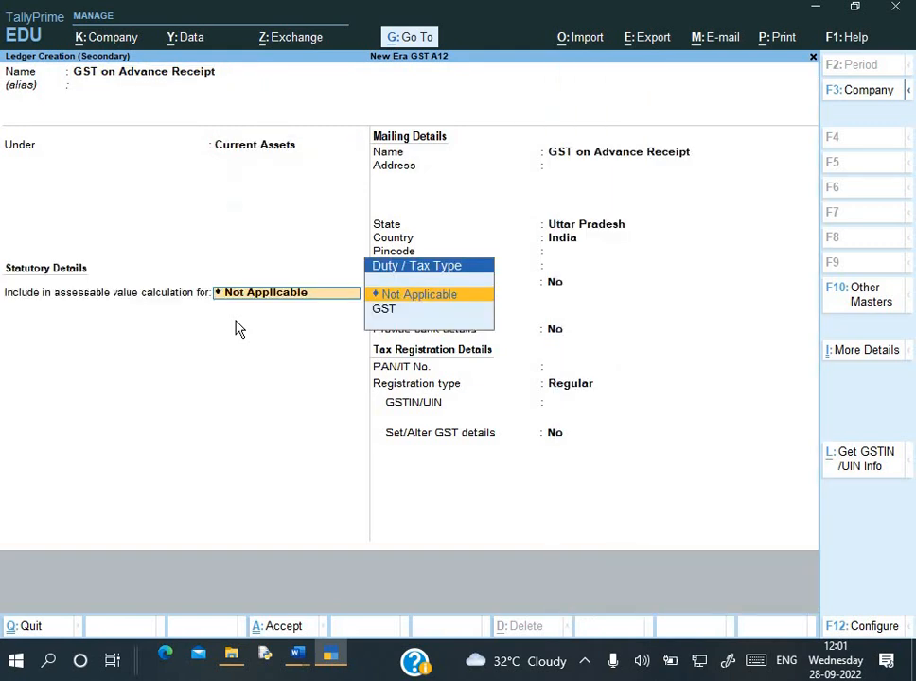
Step: Keep assessable value calculation as Not Applicable, leave the remaining ledger details at their defaults and save the ledger
{"action": "key", "text": "Return"}
{"action": "key", "text": "Return"}
{"action": "key", "text": "Return"}
{"action": "key", "text": "Return"}
{"action": "key", "text": "Return"}
{"action": "key", "text": "Return"}
{"action": "key", "text": "Return"}
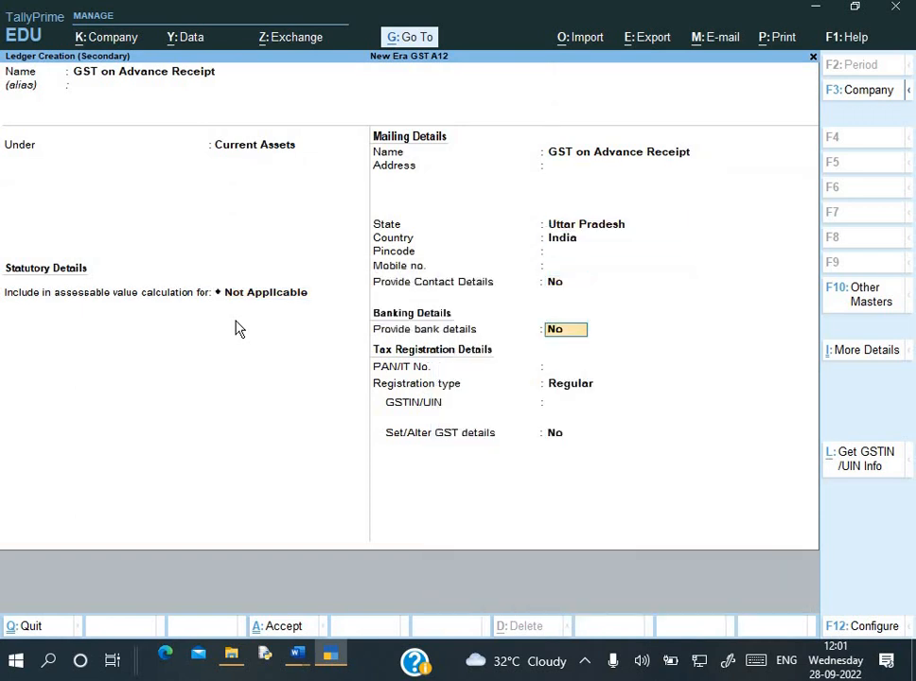
{"action": "key", "text": "Return"}
{"action": "key", "text": "Return"}
{"action": "key", "text": "Return"}
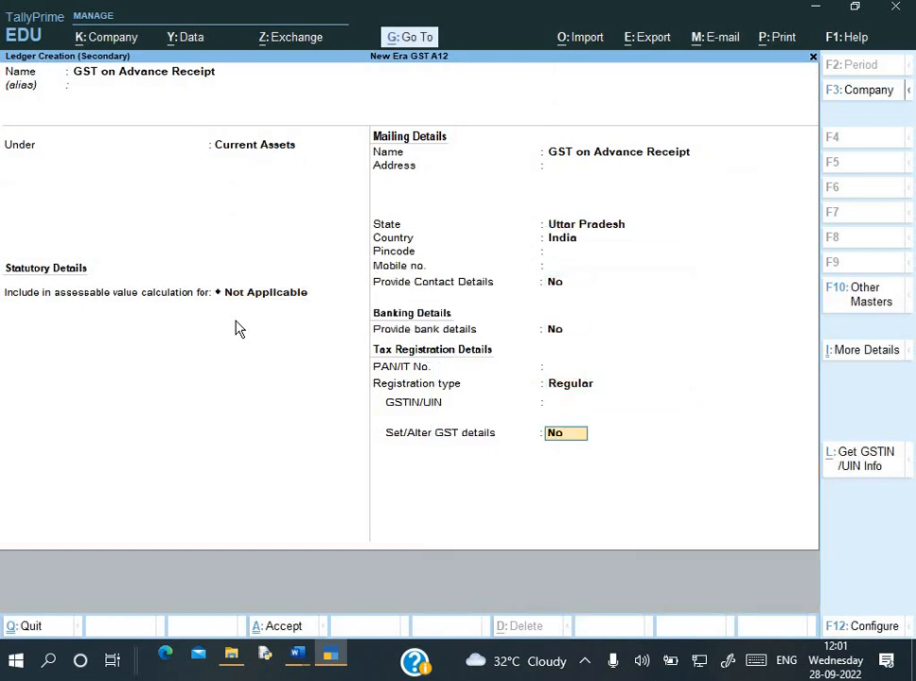
{"action": "key", "text": "Return"}
{"action": "key", "text": "Return"}
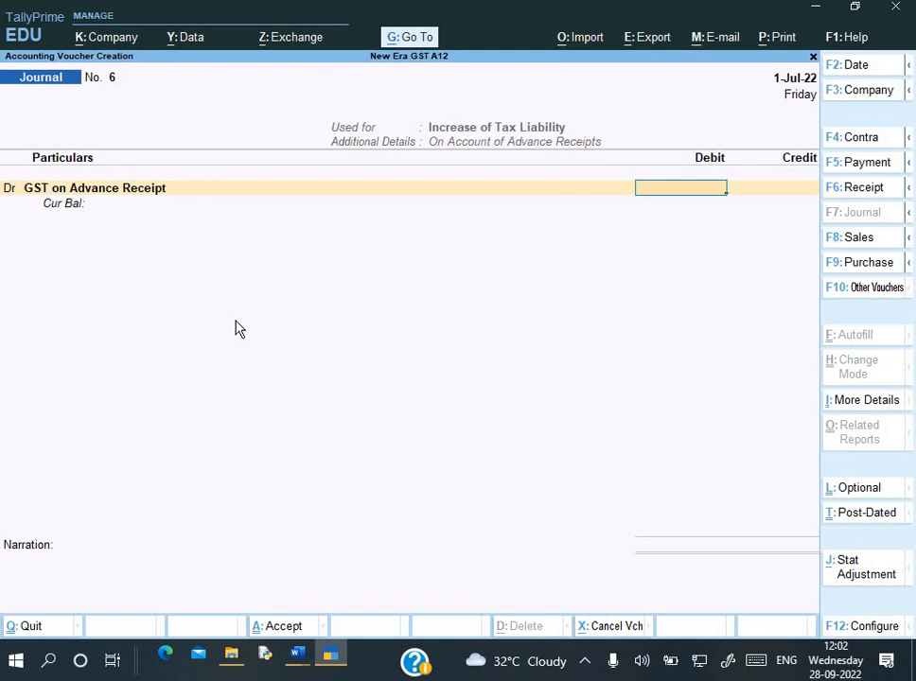
Step: Debit GST on Advance Receipt with 18000 and continue to the credit entry
{"action": "type", "text": "18000"}
{"action": "key", "text": "Return"}
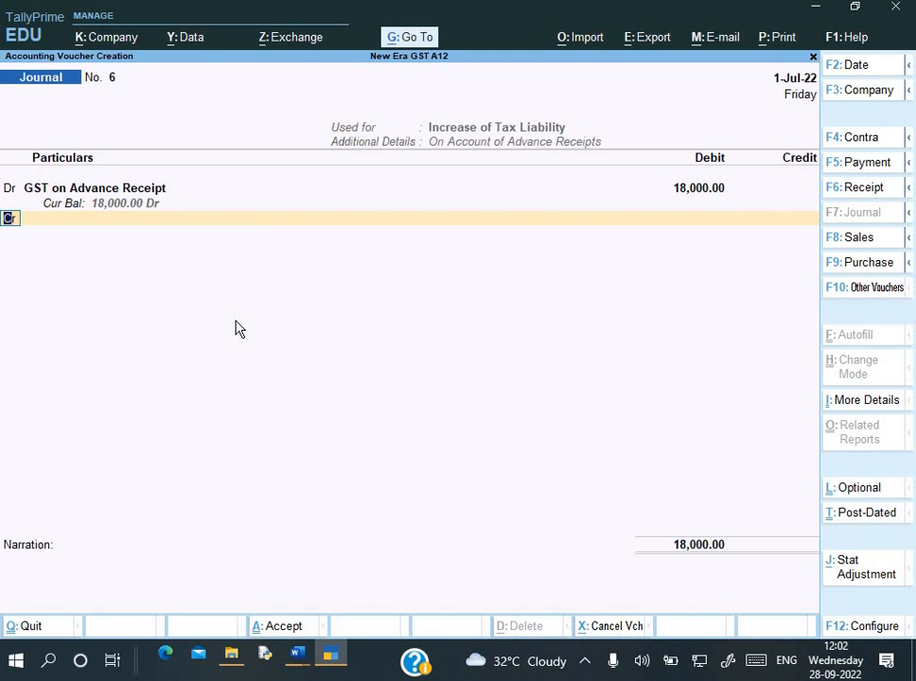
{"action": "key", "text": "Return"}
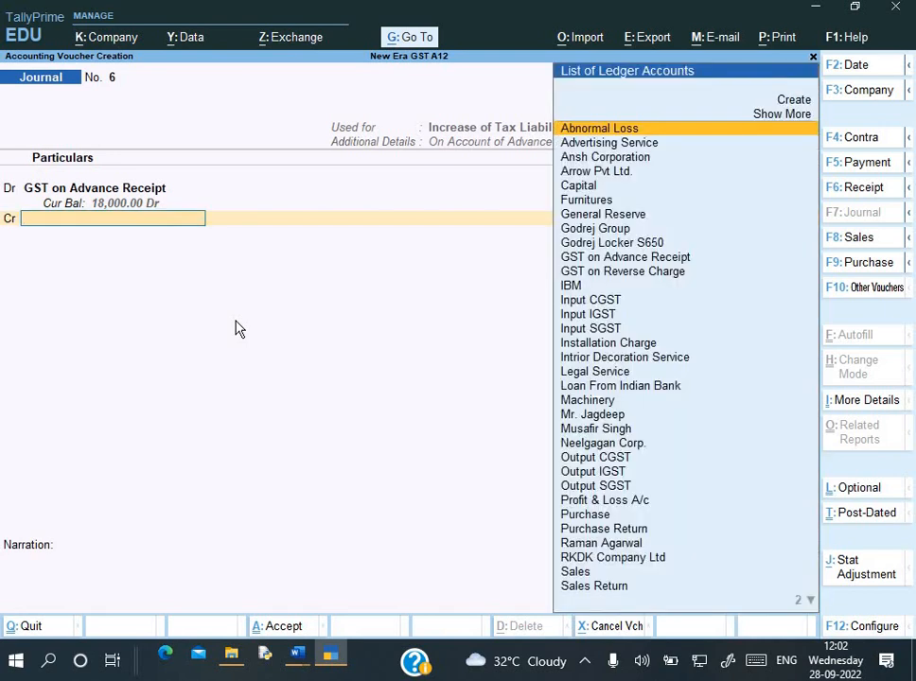
Step: Credit Output CGST with 9000, using a 9% rate on a taxable value of 100000
{"action": "type", "text": "Ou"}
{"action": "key", "text": "Down"}
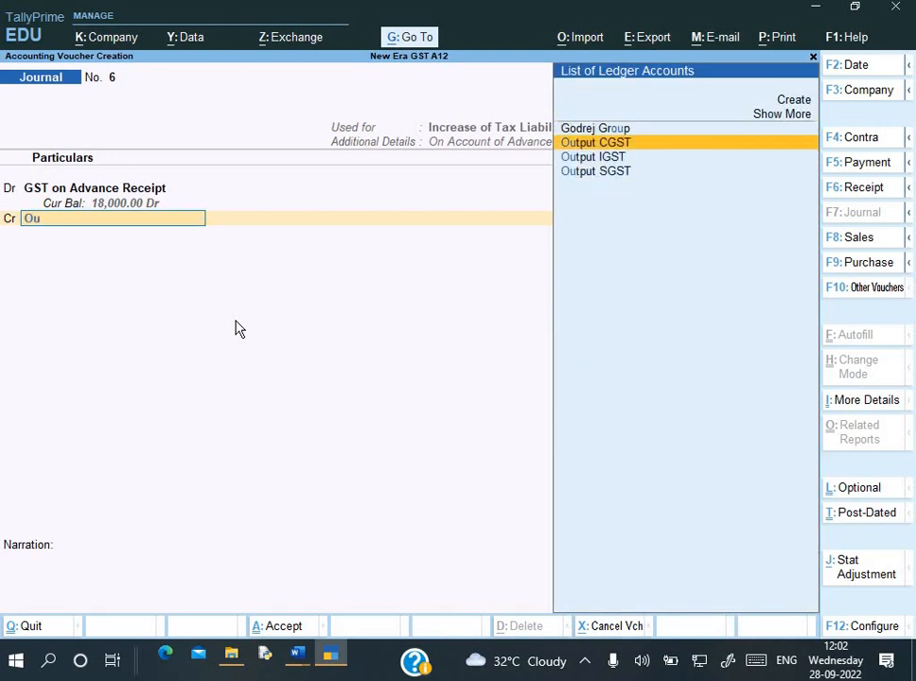
{"action": "key", "text": "Return"}
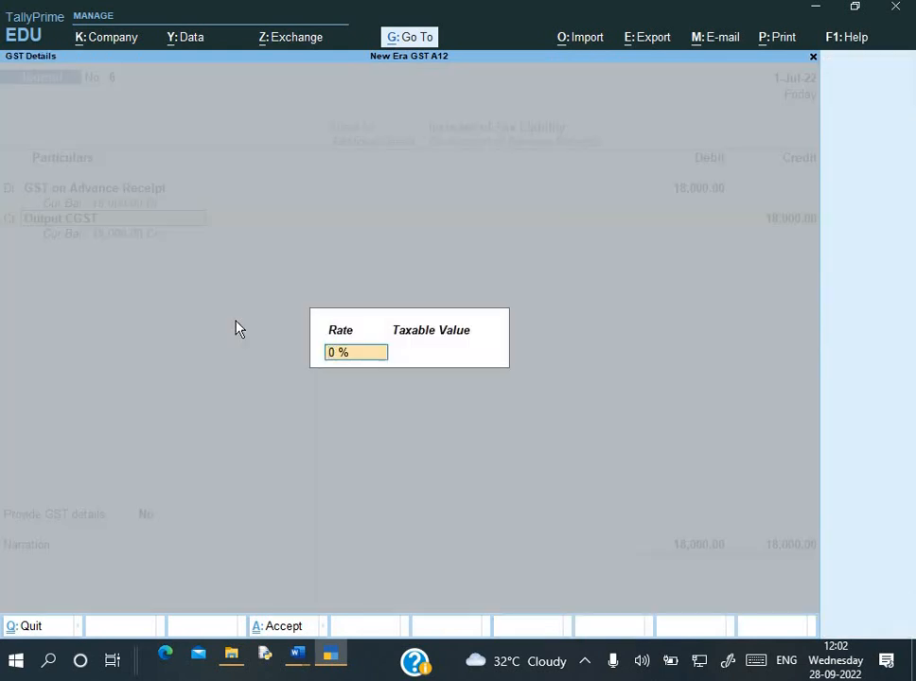
{"action": "type", "text": "9"}
{"action": "key", "text": "Return"}
{"action": "type", "text": "18,000.00"}
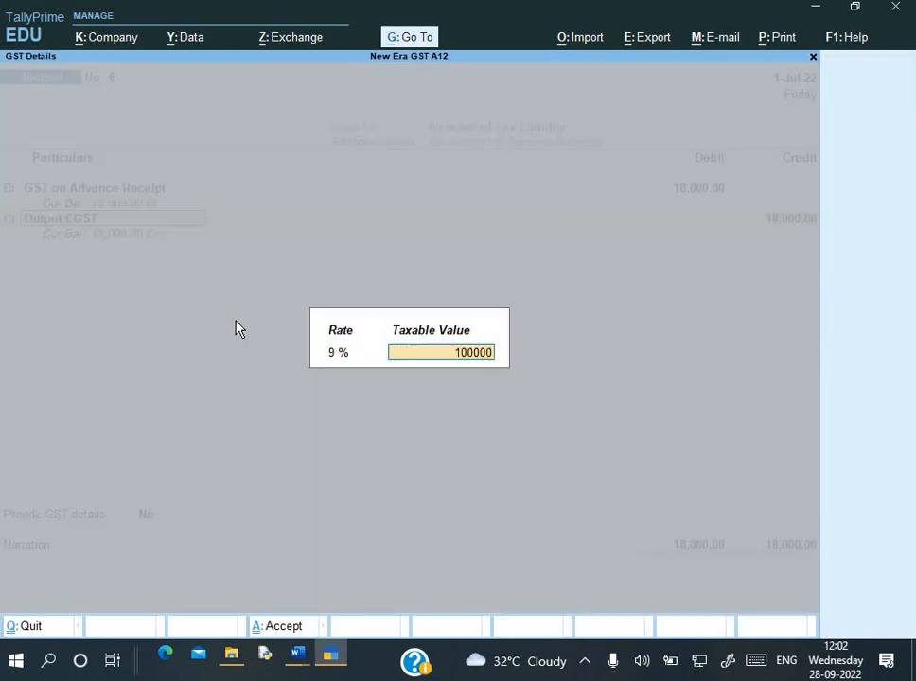
{"action": "key", "text": "Return"}
{"action": "type", "text": "9000"}
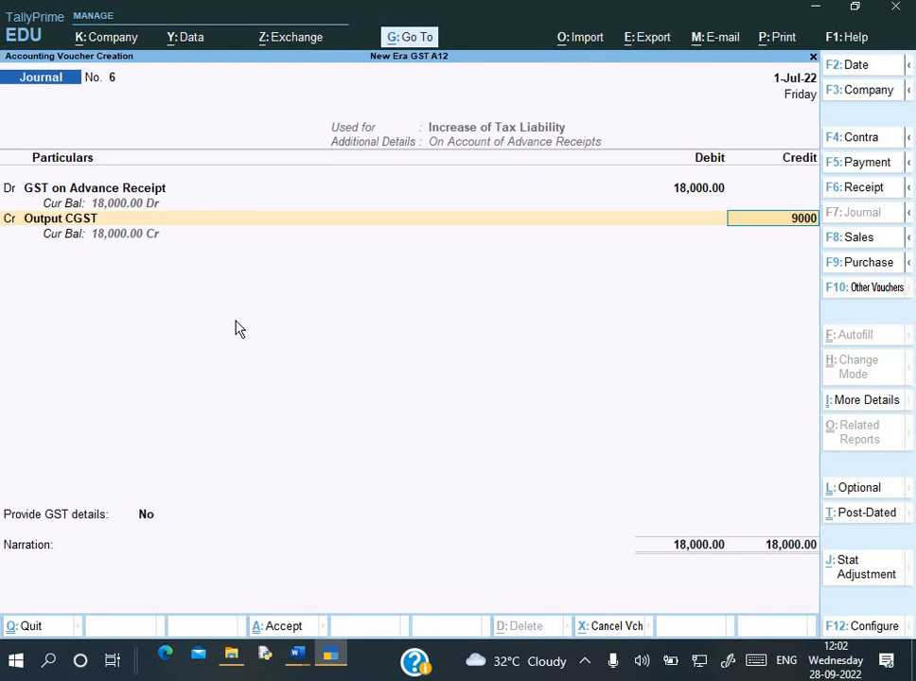
{"action": "key", "text": "Return"}
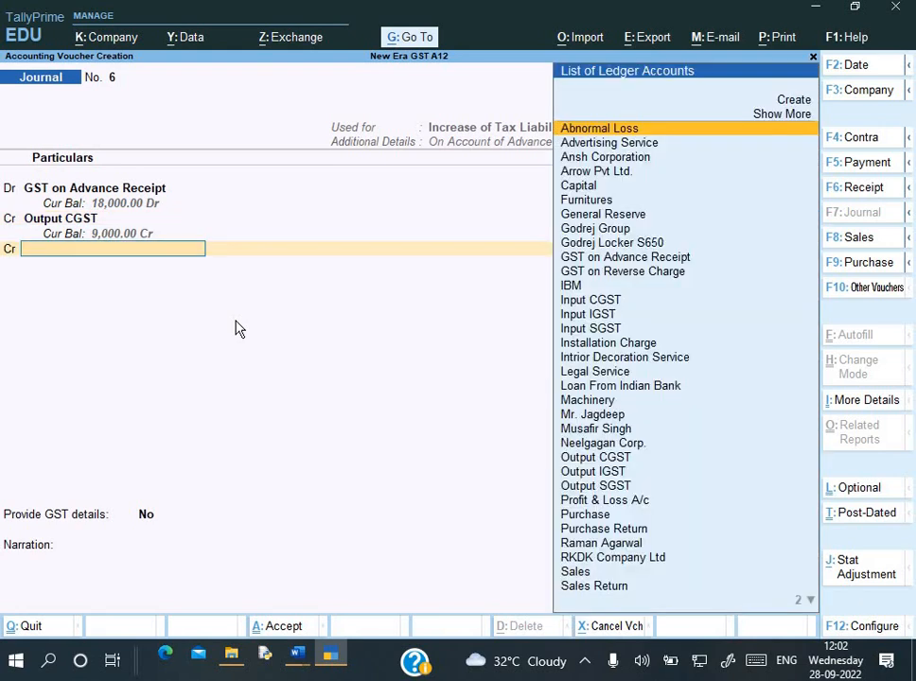
Step: Credit Output SGST with 9,000.00, accepting the proposed rate and taxable value
{"action": "type", "text": "O"}
{"action": "key", "text": "Down"}
{"action": "key", "text": "Down"}
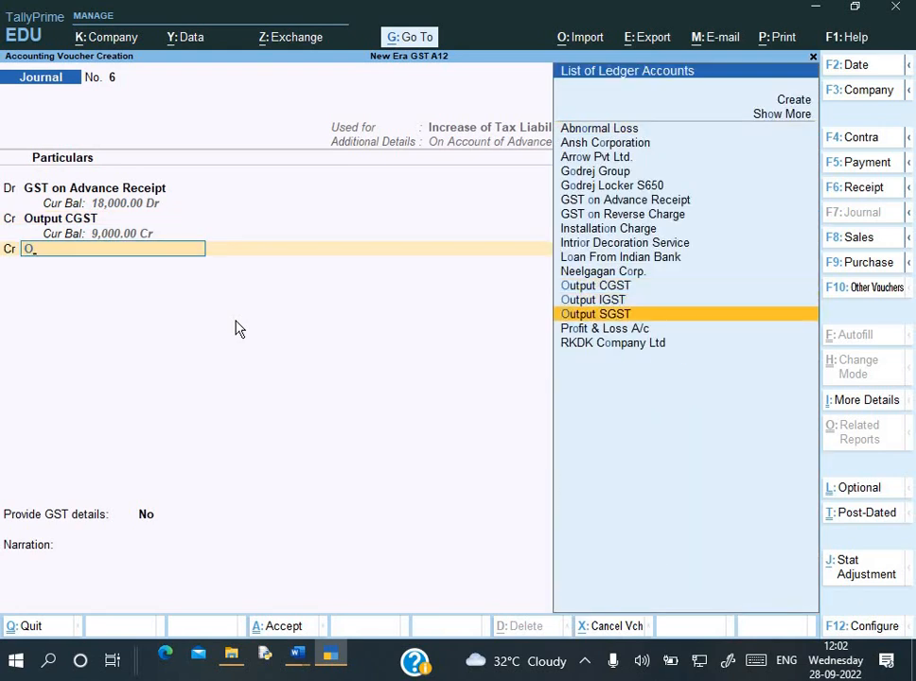
{"action": "key", "text": "Return"}
{"action": "key", "text": "Return"}
{"action": "key", "text": "Return"}
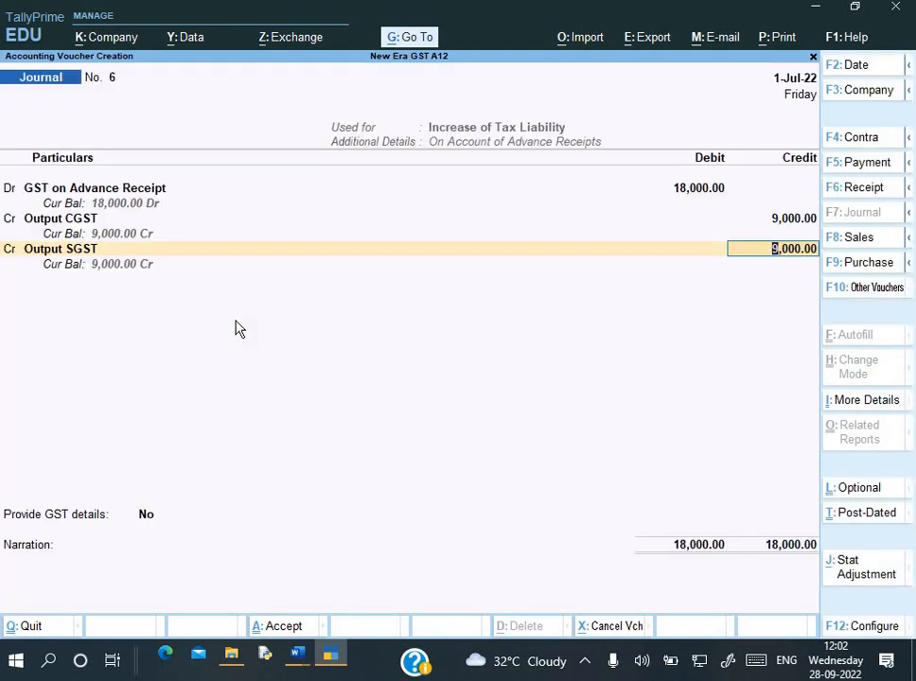
{"action": "key", "text": "Return"}
Step: Provide GST details for the Journal by choosing the advance-paying customer's ledger with Uttar Pradesh as place of supply
{"action": "key", "text": "Down"}
{"action": "key", "text": "Return"}
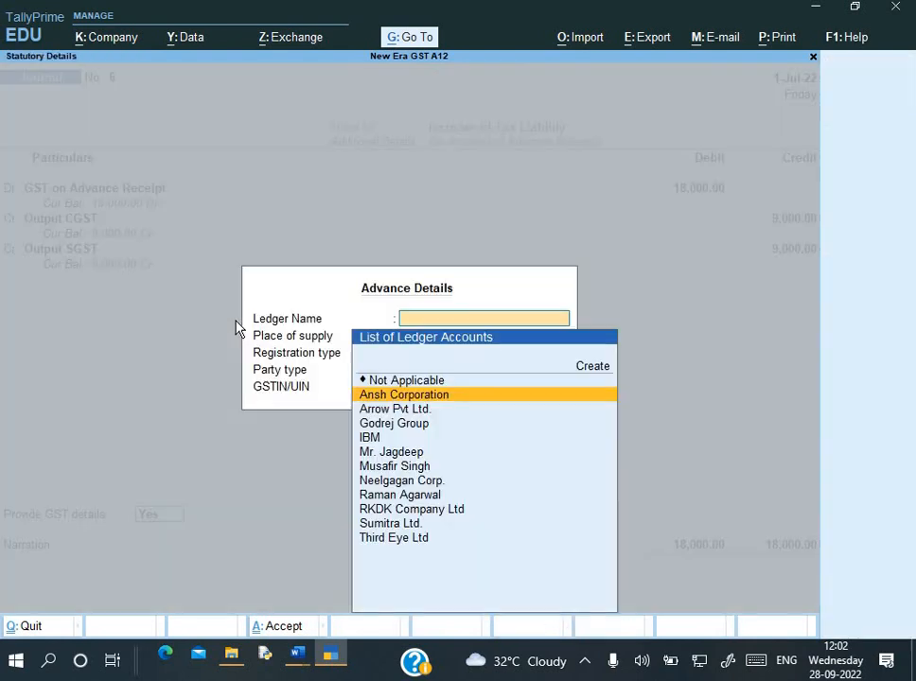
{"action": "key", "text": "Down"}
{"action": "key", "text": "Down"}
{"action": "key", "text": "Down"}
{"action": "key", "text": "Down"}
{"action": "key", "text": "Down"}
{"action": "key", "text": "Down"}
{"action": "key", "text": "Down"}
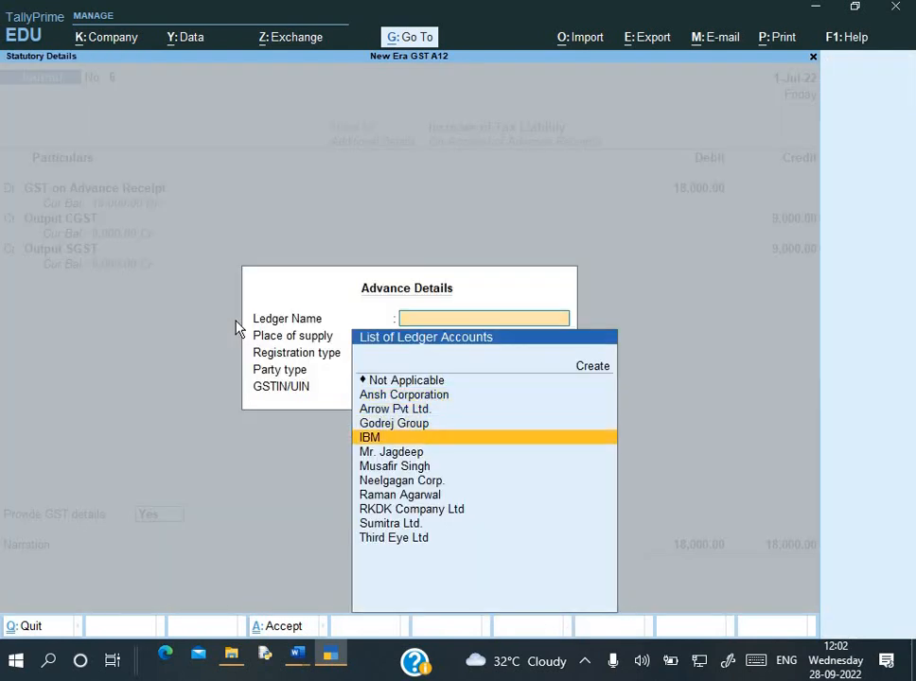
{"action": "key", "text": "Return"}
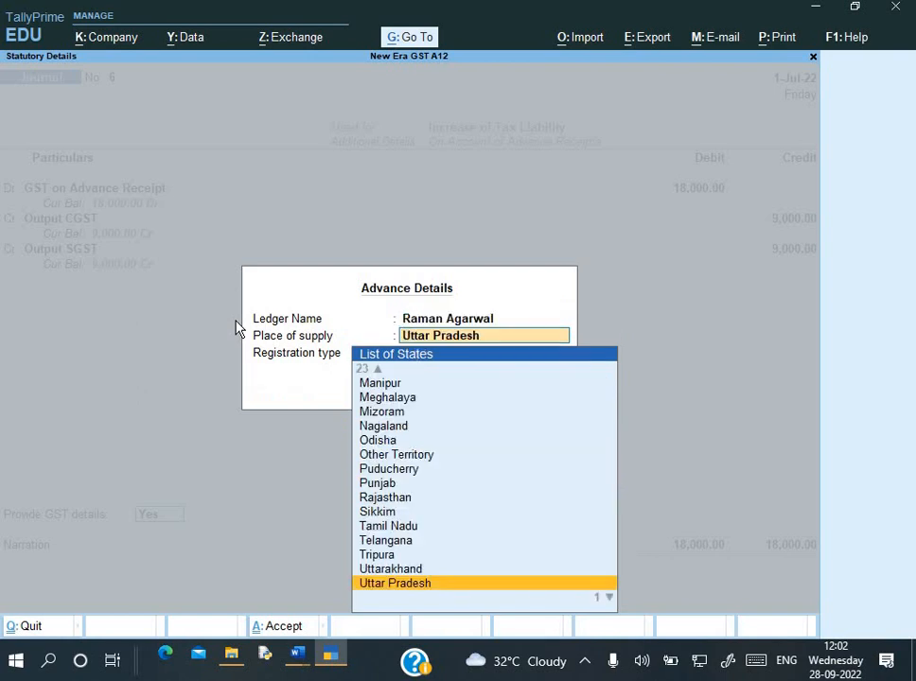
{"action": "key", "text": "Return"}
{"action": "key", "text": "Return"}
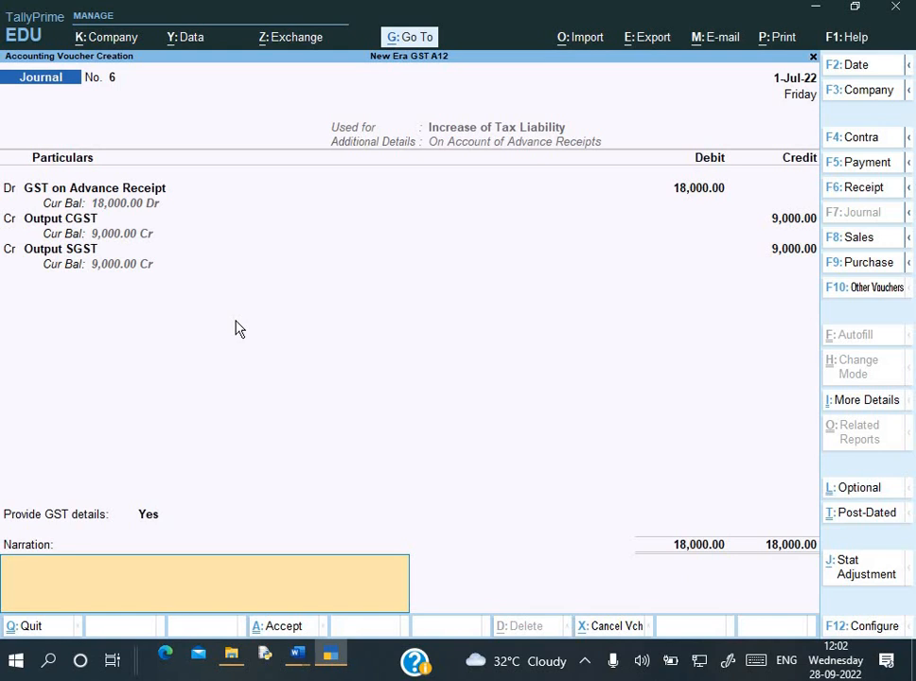
Step: Enter the narration "Being Liability increse due toAdvance" and save the Journal voucher
{"action": "type", "text": "Being Liability increse"}
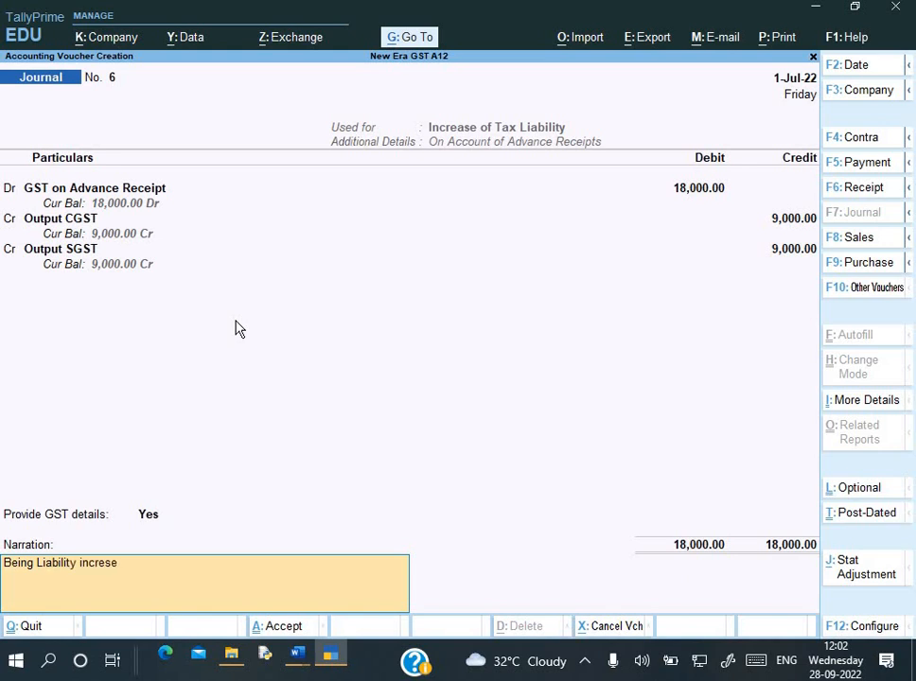
{"action": "type", "text": " due toAddba"}
{"action": "key", "text": "BackSpace"}
{"action": "key", "text": "BackSpace"}
{"action": "key", "text": "BackSpace"}
{"action": "type", "text": "vance"}
{"action": "key", "text": "Return"}
{"action": "key", "text": "Return"}
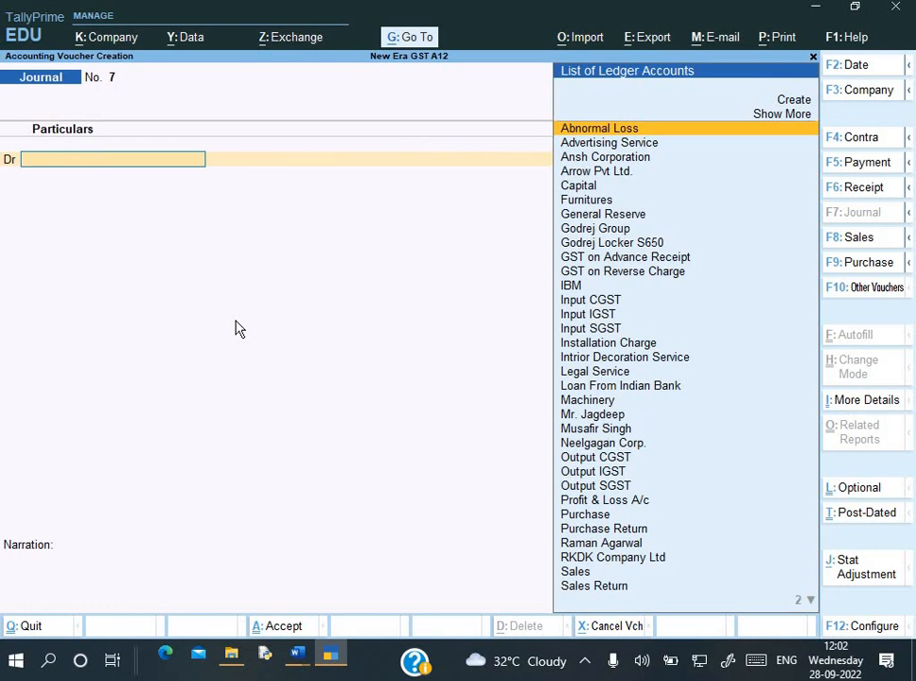
Step: Leave voucher entry, open the GSTR-1 report and examine the Tax Liability (Advances received) row
{"action": "key", "text": "Escape"}
{"action": "key", "text": "Return"}
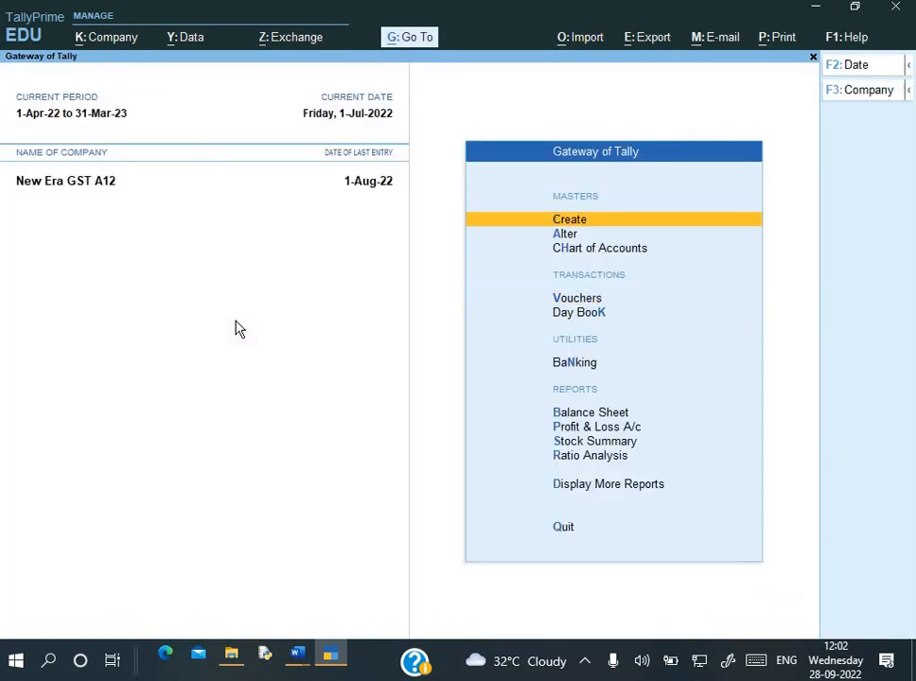
{"action": "key", "text": "d"}
{"action": "key", "text": "o"}
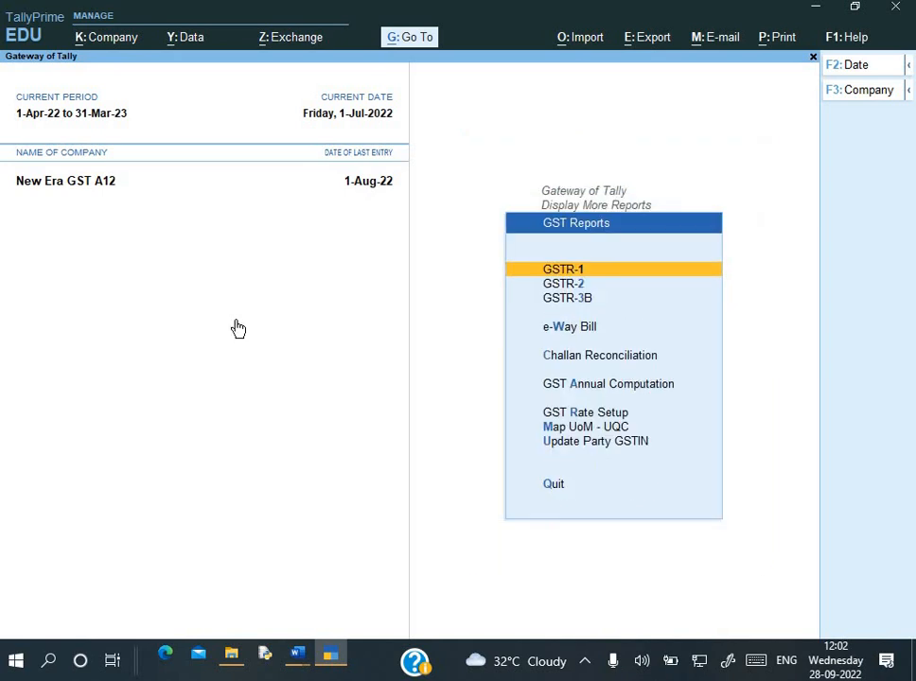
{"action": "key", "text": "Return"}
{"action": "key", "text": "Down"}
{"action": "key", "text": "Down"}
{"action": "key", "text": "Down"}
{"action": "key", "text": "Down"}
{"action": "key", "text": "Down"}
{"action": "key", "text": "Down"}
{"action": "key", "text": "Down"}
{"action": "key", "text": "Down"}
{"action": "key", "text": "Down"}
{"action": "key", "text": "Down"}
{"action": "key", "text": "Down"}
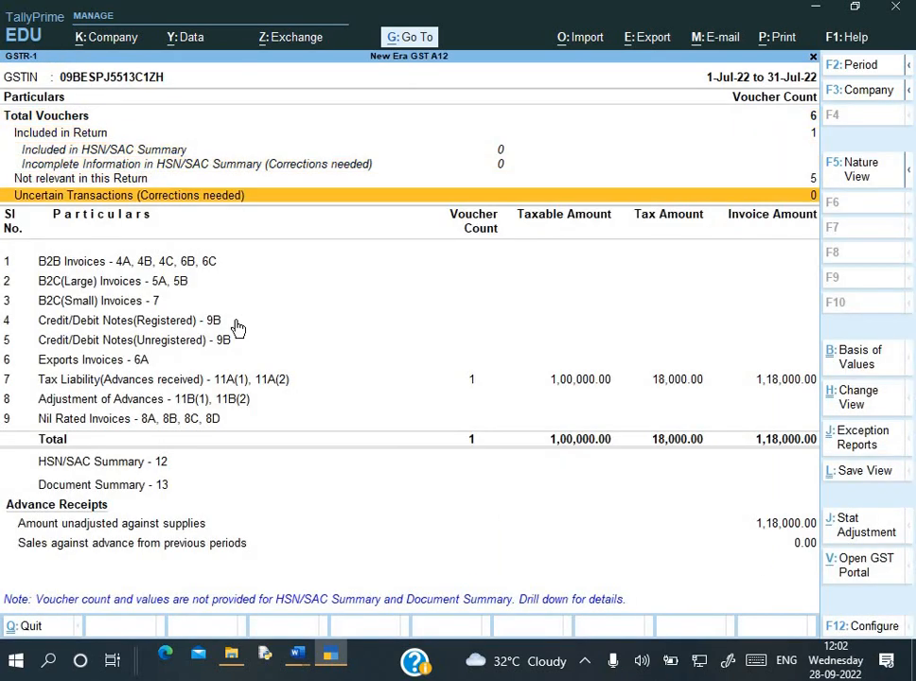
{"action": "key", "text": "Down"}
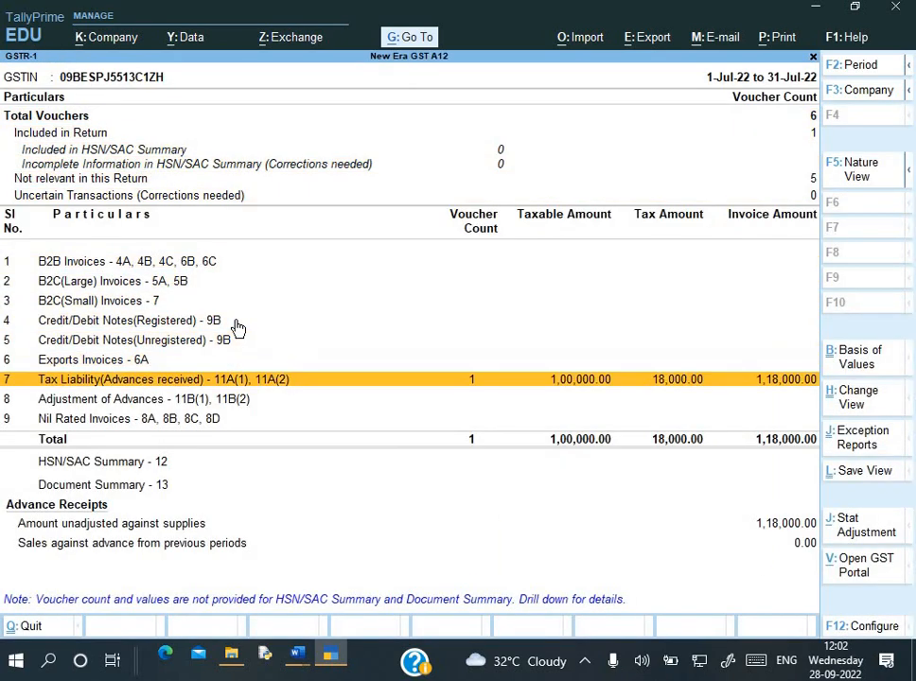
Step: Drill into Amount unadjusted against supplies for Uttar Pradesh and compare the booked liability with the balance to be booked
{"action": "key", "text": "Down"}
{"action": "key", "text": "Down"}
{"action": "key", "text": "Down"}
{"action": "key", "text": "Down"}
{"action": "key", "text": "Down"}
{"action": "key", "text": "Down"}
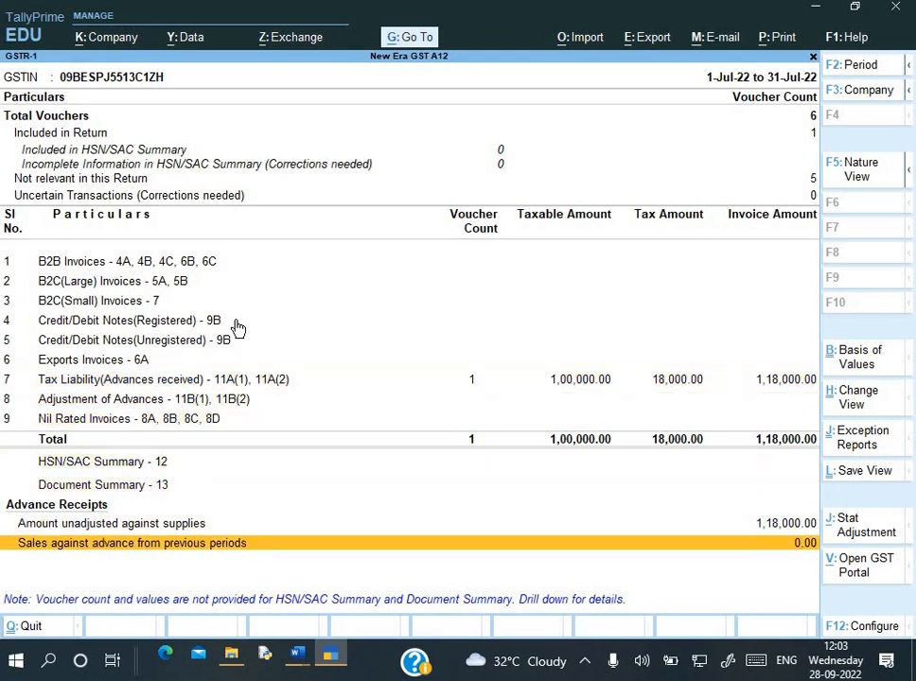
{"action": "key", "text": "Up"}
{"action": "key", "text": "Return"}
{"action": "key", "text": "Return"}
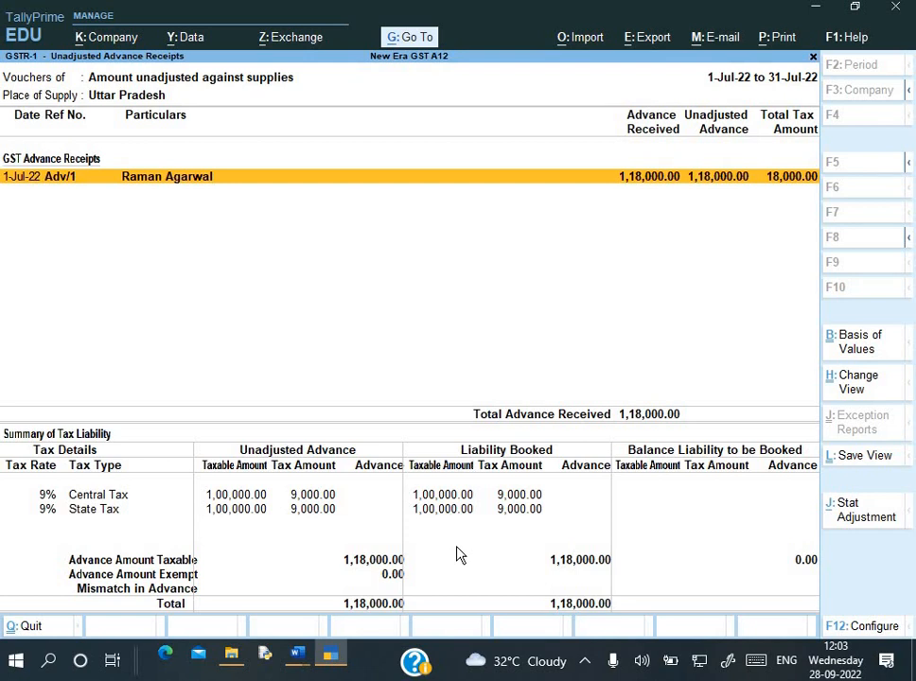
Step: Leave the GSTR-1 report and examine Duties & Taxes under Current Liabilities in the Balance Sheet
{"action": "key", "text": "Escape"}
{"action": "key", "text": "Escape"}
{"action": "key", "text": "Escape"}
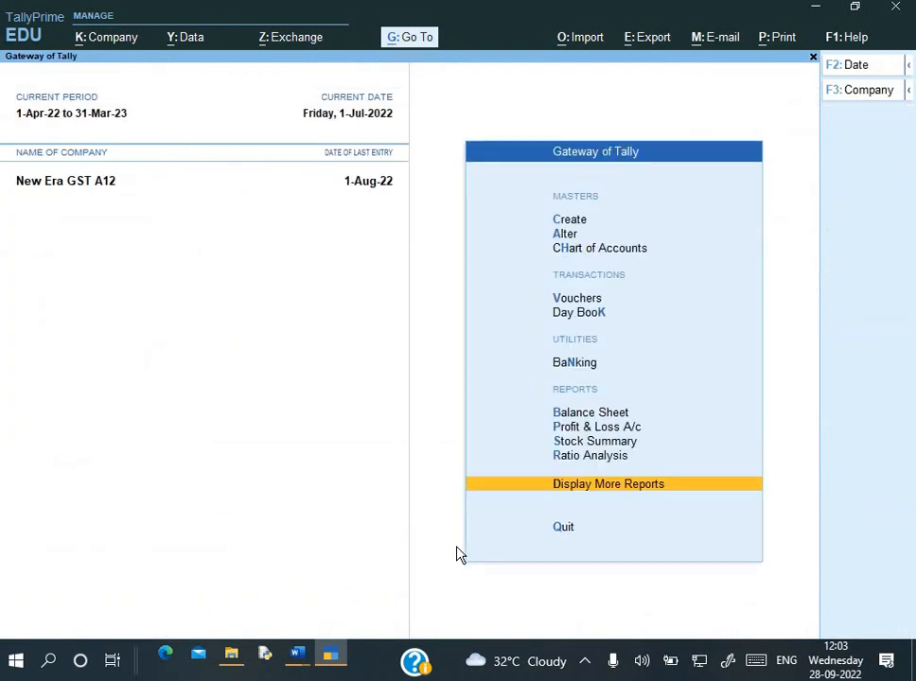
{"action": "key", "text": "b"}
{"action": "key", "text": "Down"}
{"action": "key", "text": "Down"}
{"action": "key", "text": "Down"}
{"action": "key", "text": "Down"}
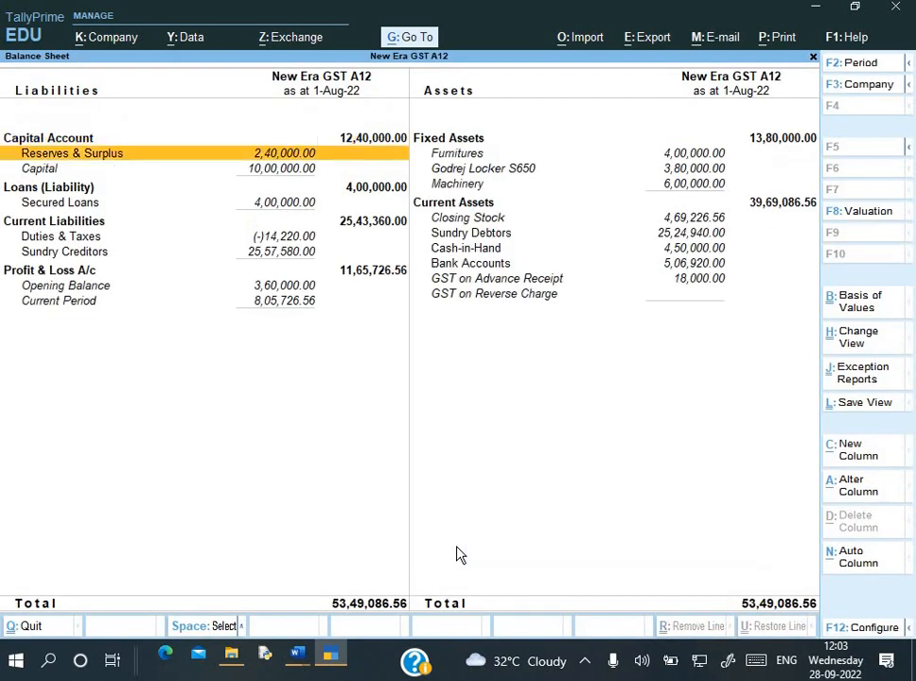
{"action": "key", "text": "Down"}
{"action": "key", "text": "Down"}
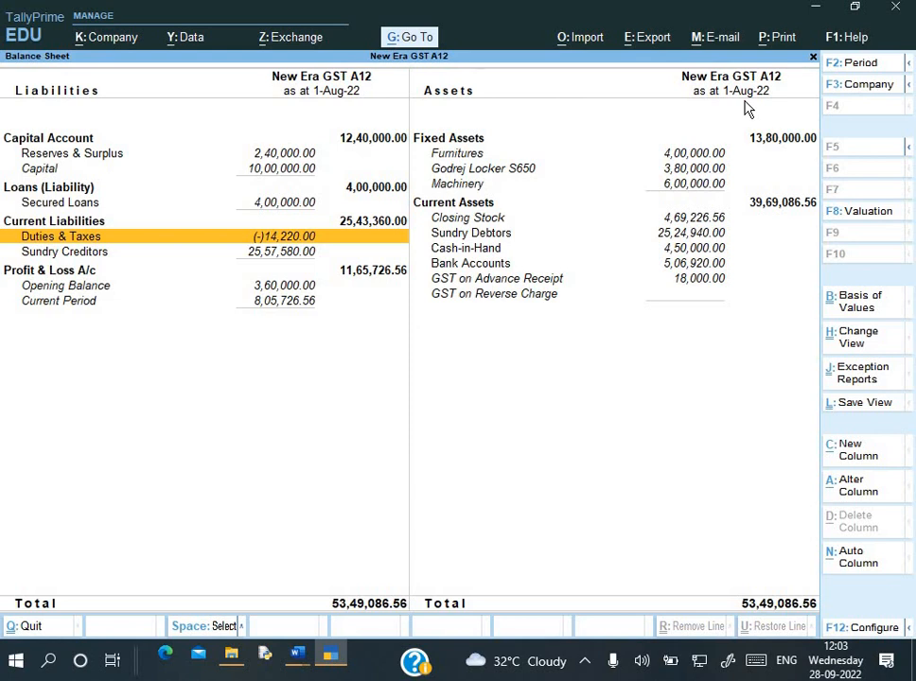
Step: Change the Balance Sheet period to end on 31-7-2022, starting from 1-4-2022
{"action": "key", "text": "F2"}
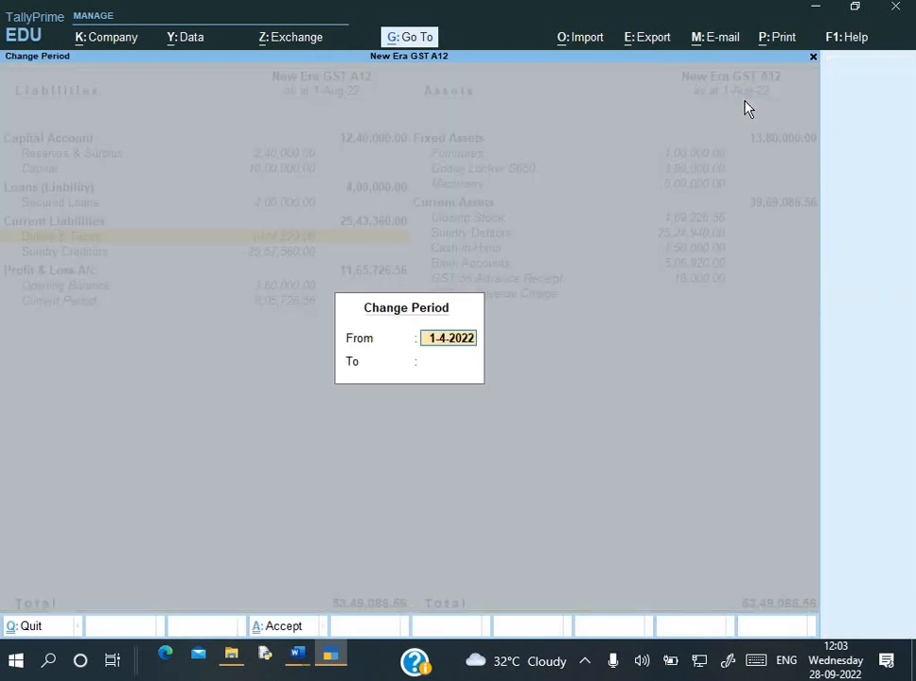
{"action": "key", "text": "Return"}
{"action": "type", "text": "31-7"}
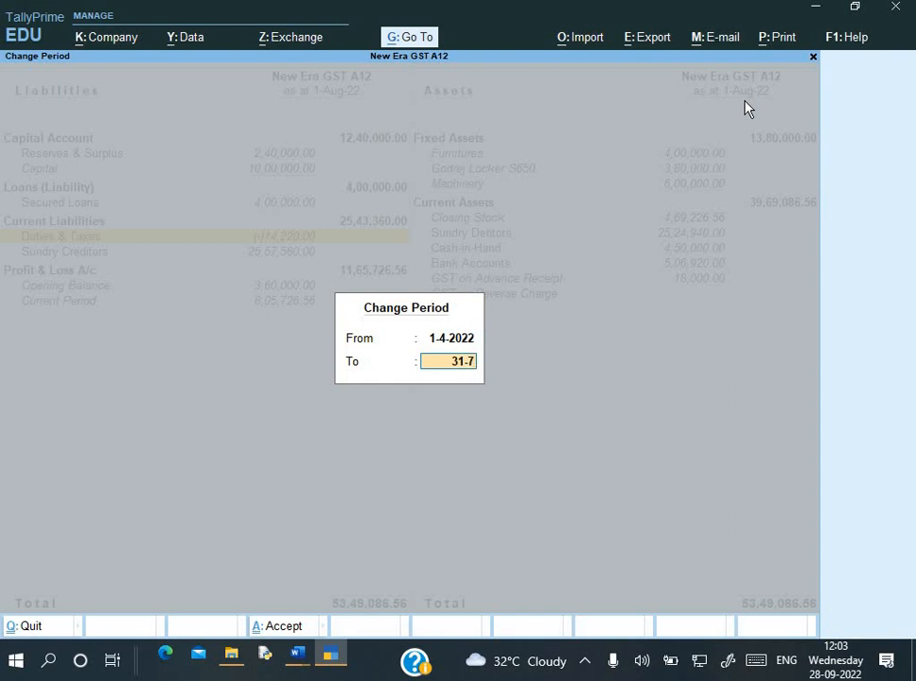
{"action": "key", "text": "Return"}
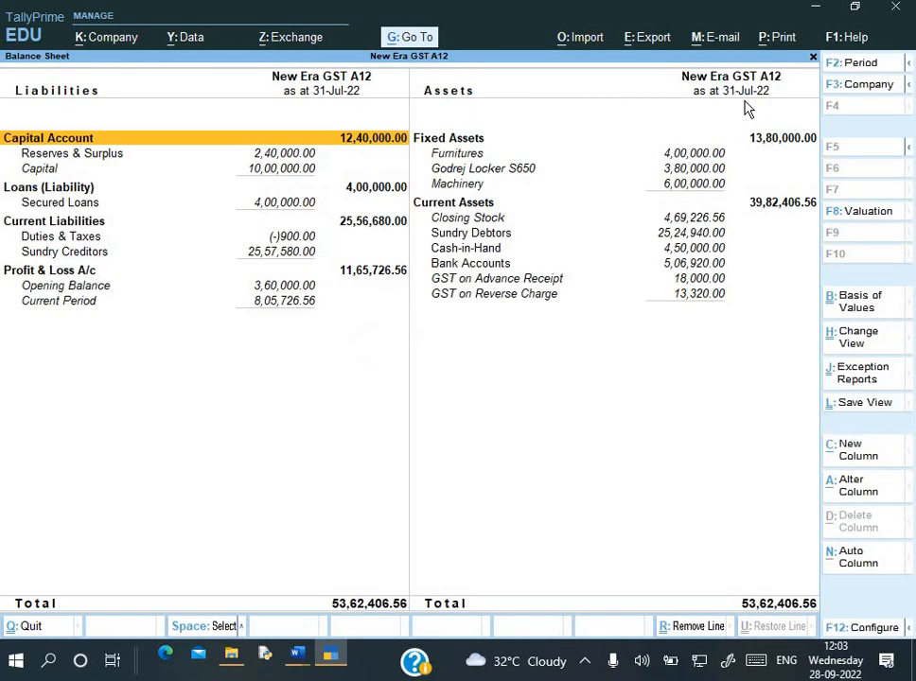
Step: Drill into Duties & Taxes for the July period, check the Output CGST and Output SGST balances, and close the reports
{"action": "key", "text": "Down"}
{"action": "key", "text": "Down"}
{"action": "key", "text": "Down"}
{"action": "key", "text": "Down"}
{"action": "key", "text": "Down"}
{"action": "key", "text": "Down"}
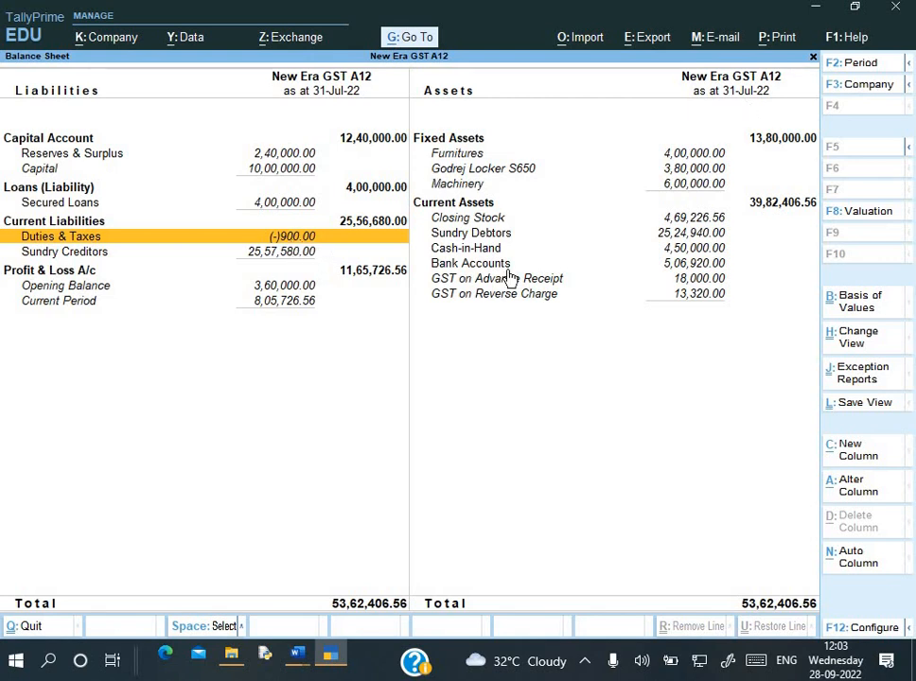
{"action": "key", "text": "Return"}
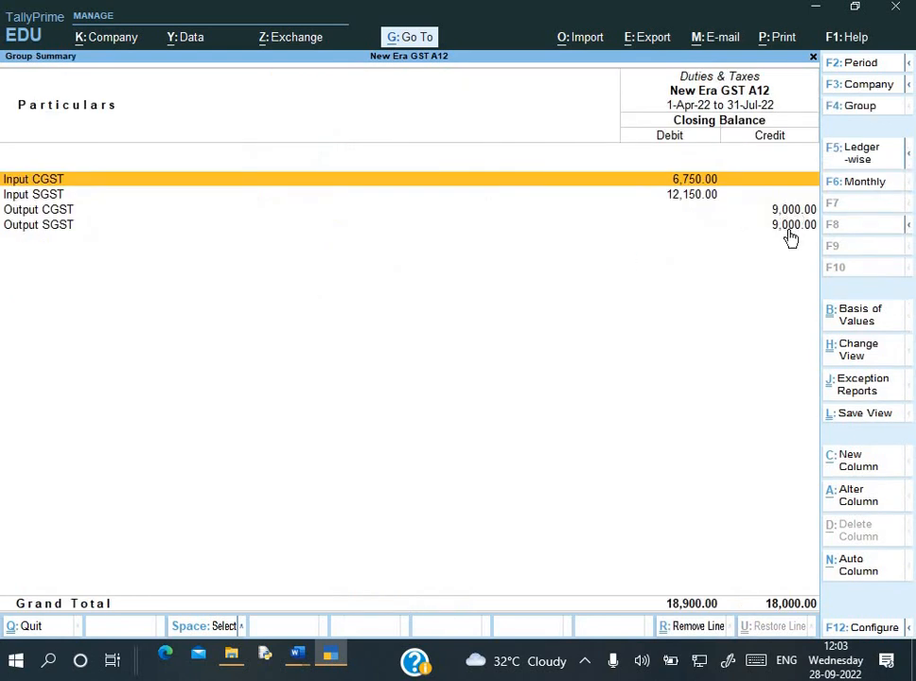
{"action": "key", "text": "Escape"}
{"action": "key", "text": "Escape"}
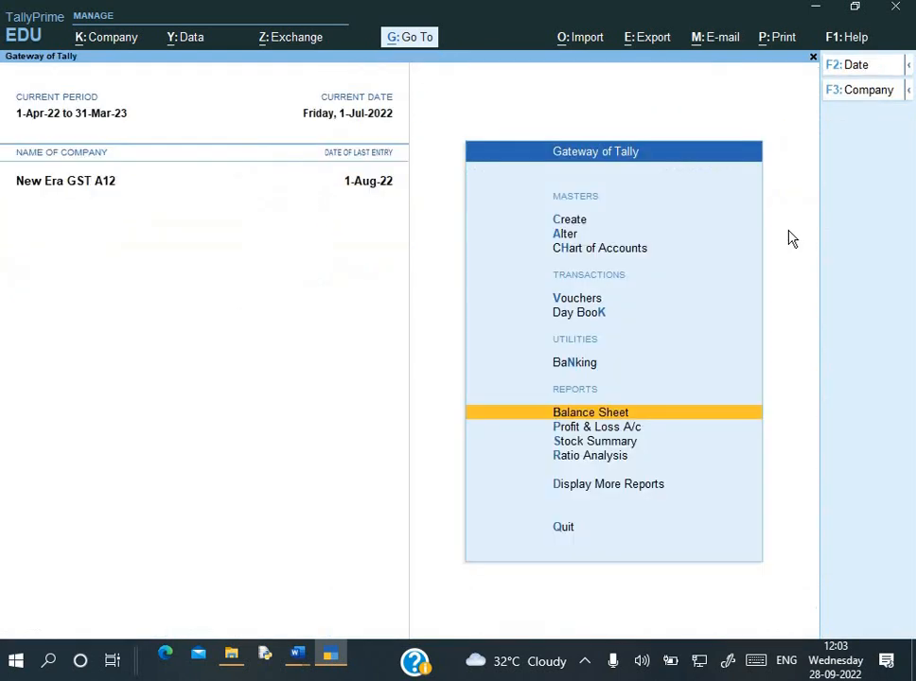
Step: Reopen the Balance Sheet at its default date and examine the tax ledgers inside Duties & Taxes
{"action": "key", "text": "Return"}
{"action": "key", "text": "alt+F5"}
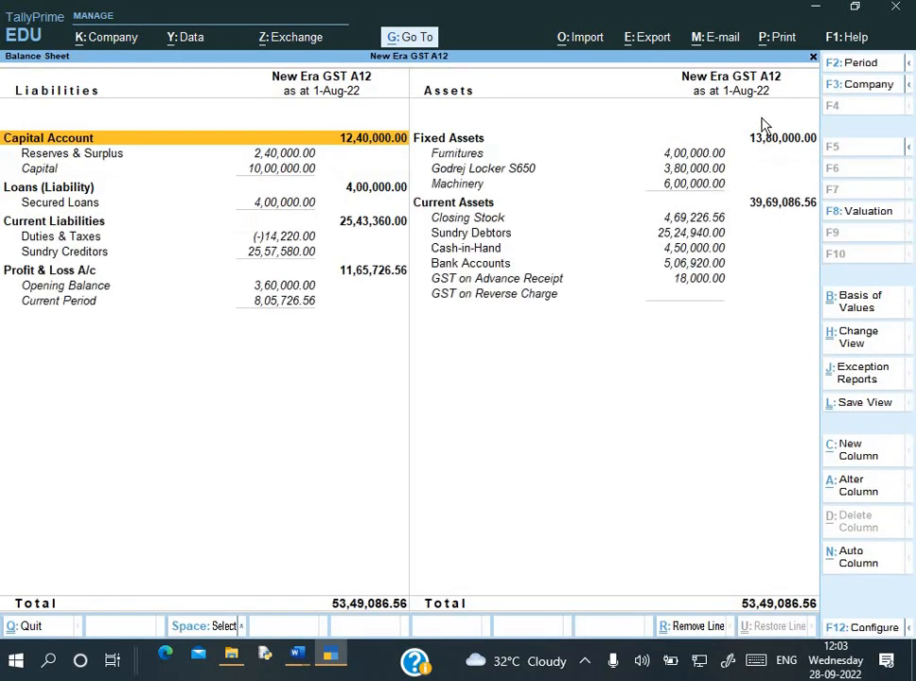
{"action": "key", "text": "Down"}
{"action": "key", "text": "Down"}
{"action": "key", "text": "Down"}
{"action": "key", "text": "Down"}
{"action": "key", "text": "Down"}
{"action": "key", "text": "Down"}
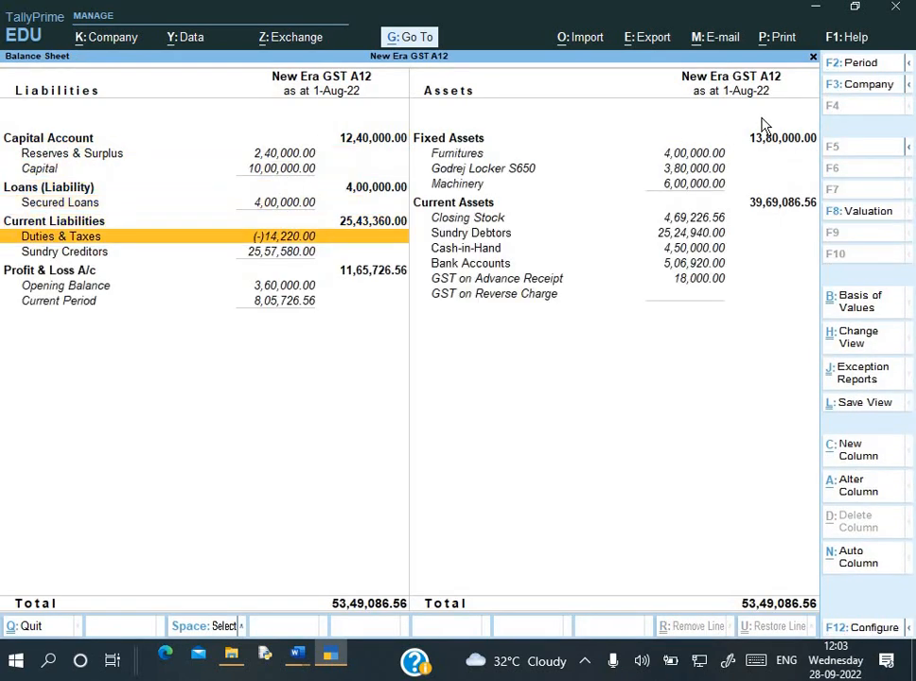
{"action": "key", "text": "Return"}
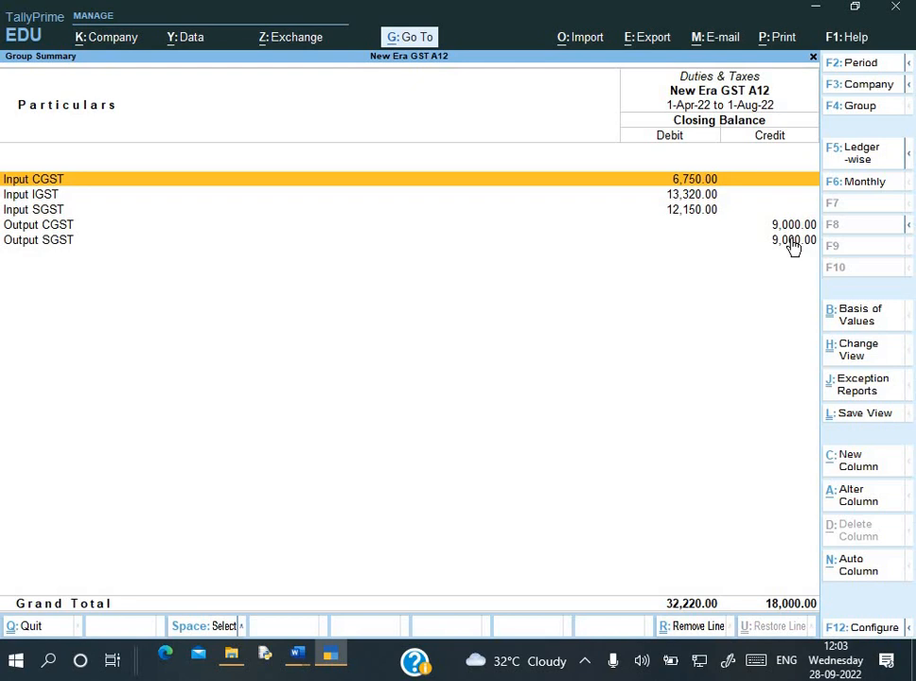
Step: Leave the reports and start a new Payment voucher
{"action": "key", "text": "Escape"}
{"action": "key", "text": "Escape"}
{"action": "key", "text": "Escape"}
{"action": "key", "text": "Escape"}
{"action": "key", "text": "Down"}
{"action": "key", "text": "Down"}
{"action": "key", "text": "Down"}
{"action": "key", "text": "Down"}
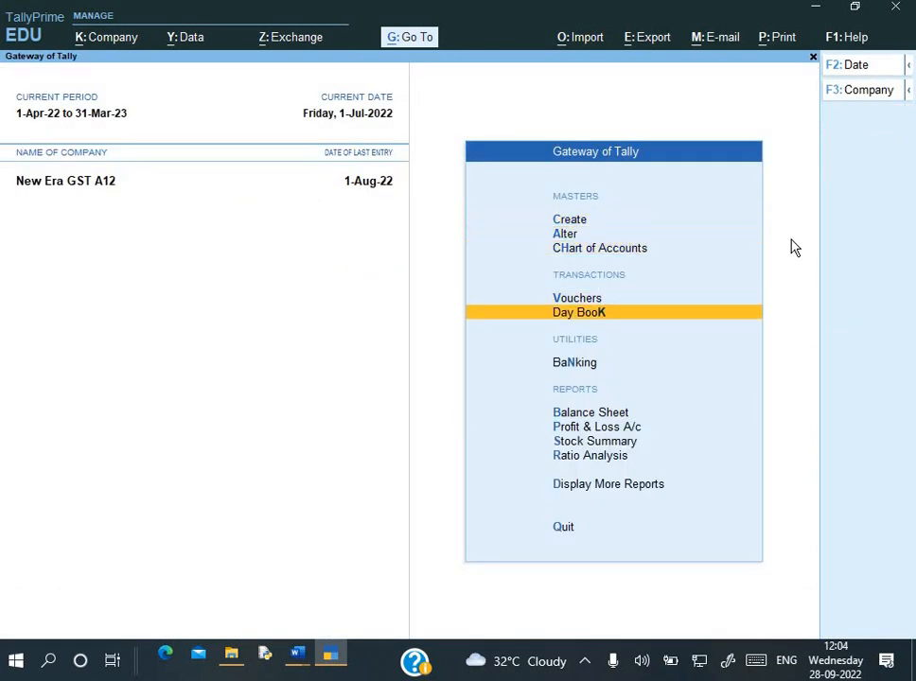
{"action": "key", "text": "Up"}
{"action": "key", "text": "Return"}
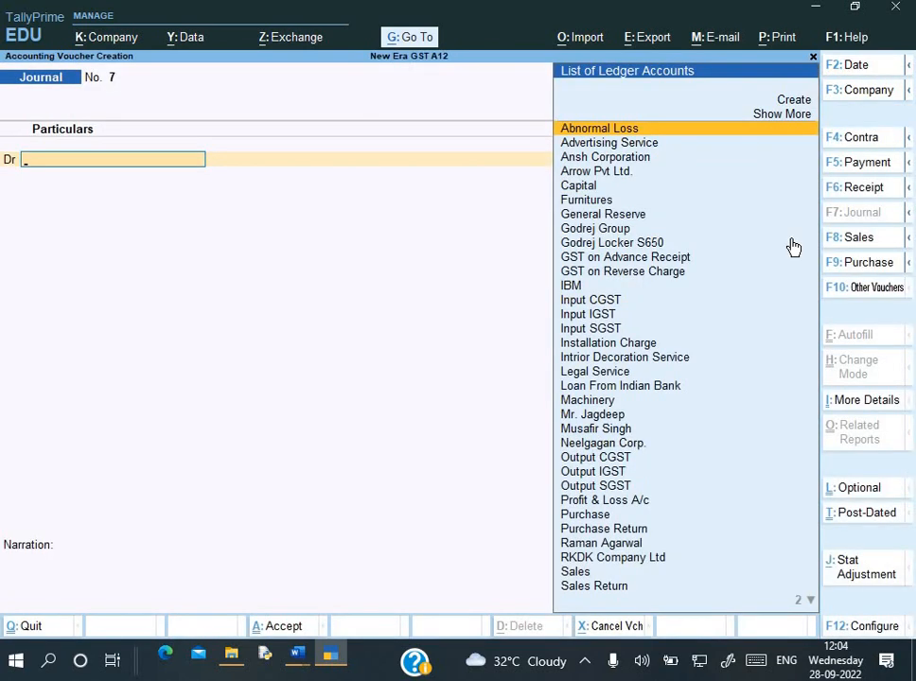
{"action": "key", "text": "alt"}
{"action": "key", "text": "F5"}
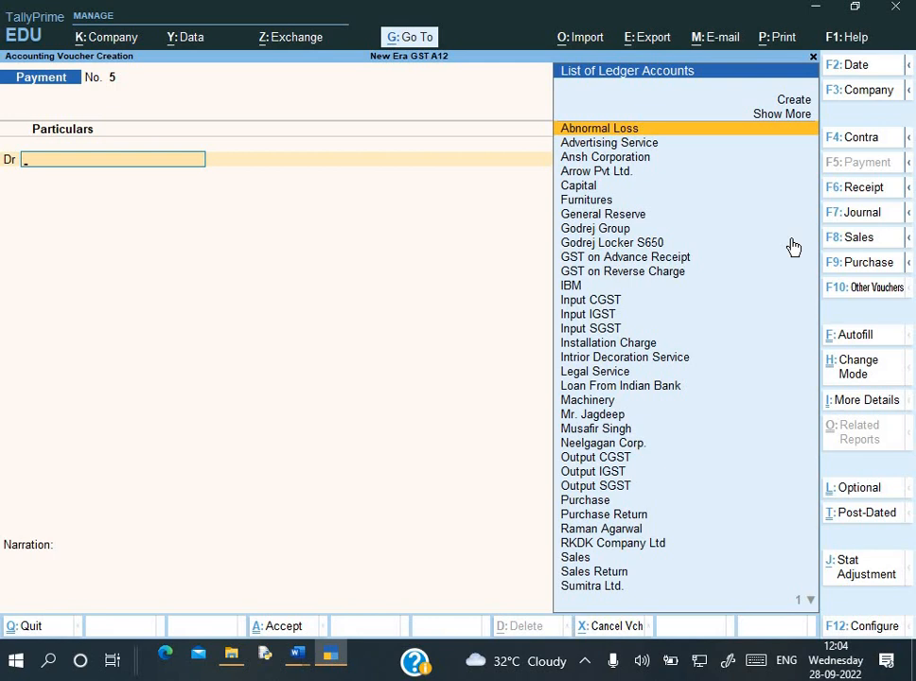
Step: Autofill the Payment voucher as a GST Stat Payment of type Advance for a period starting 1-Jul-22
{"action": "key", "text": "ctrl+f"}
{"action": "key", "text": "Return"}
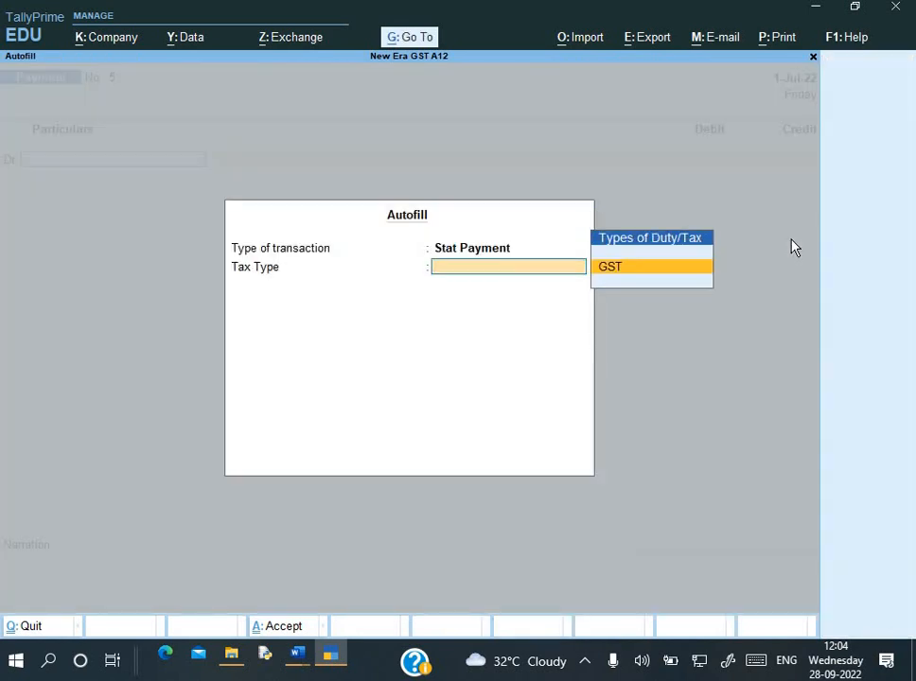
{"action": "key", "text": "Return"}
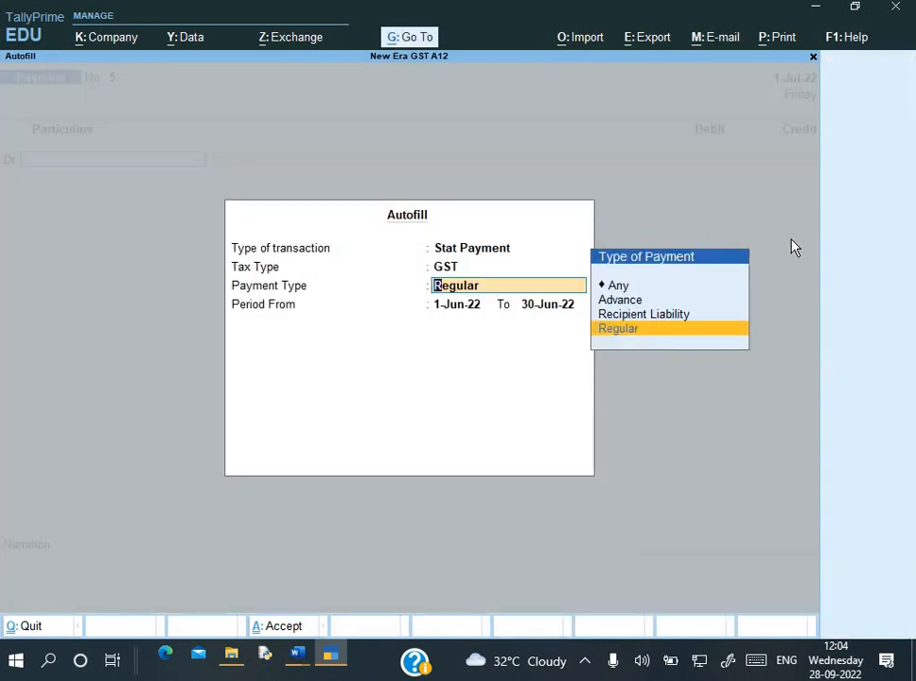
{"action": "key", "text": "Up"}
{"action": "key", "text": "Up"}
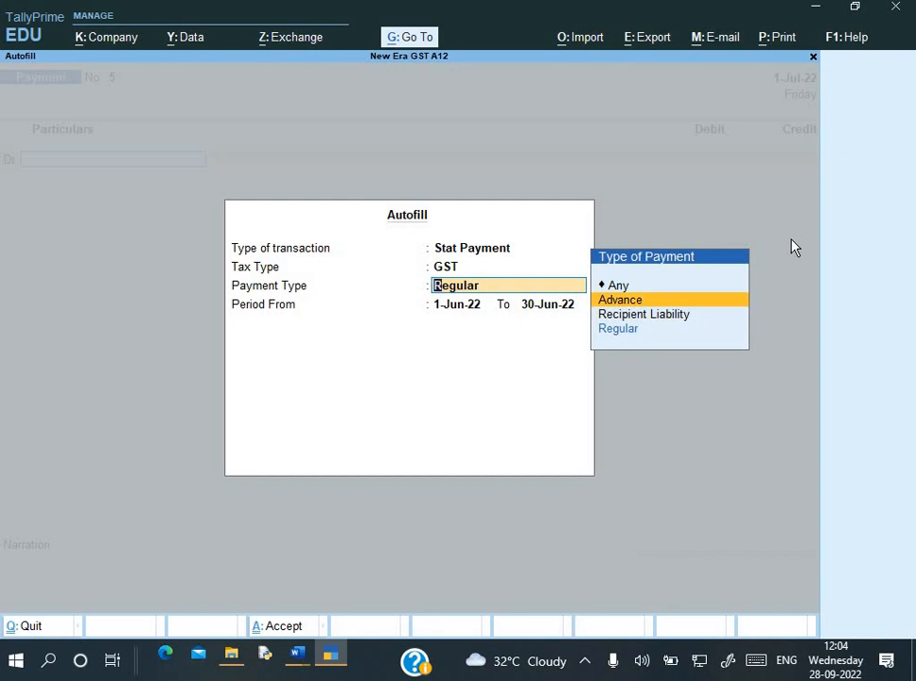
{"action": "key", "text": "Return"}
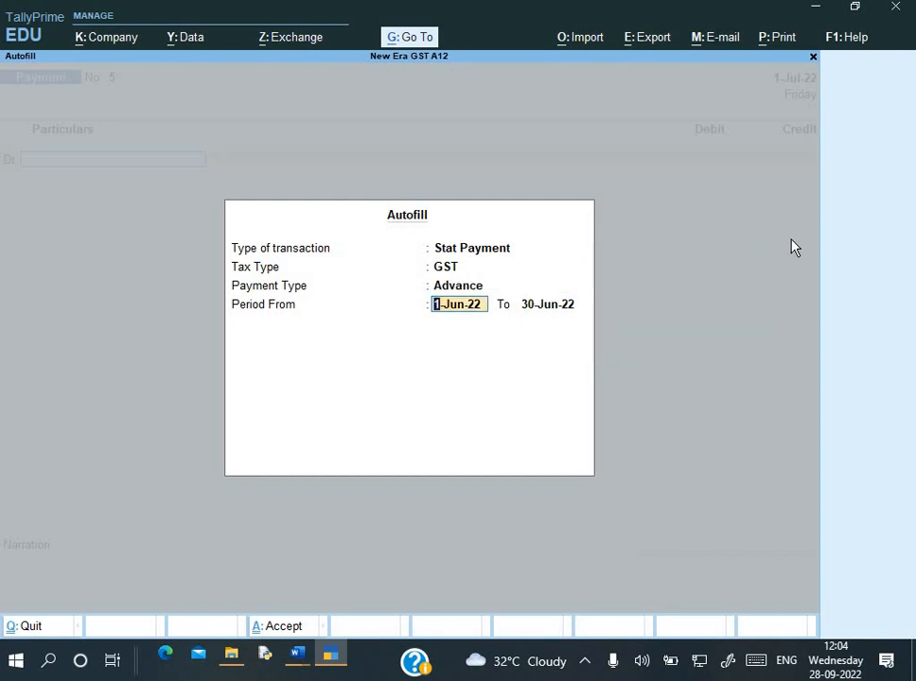
{"action": "type", "text": "1-7"}
{"action": "key", "text": "Return"}
{"action": "type", "text": "1-"}
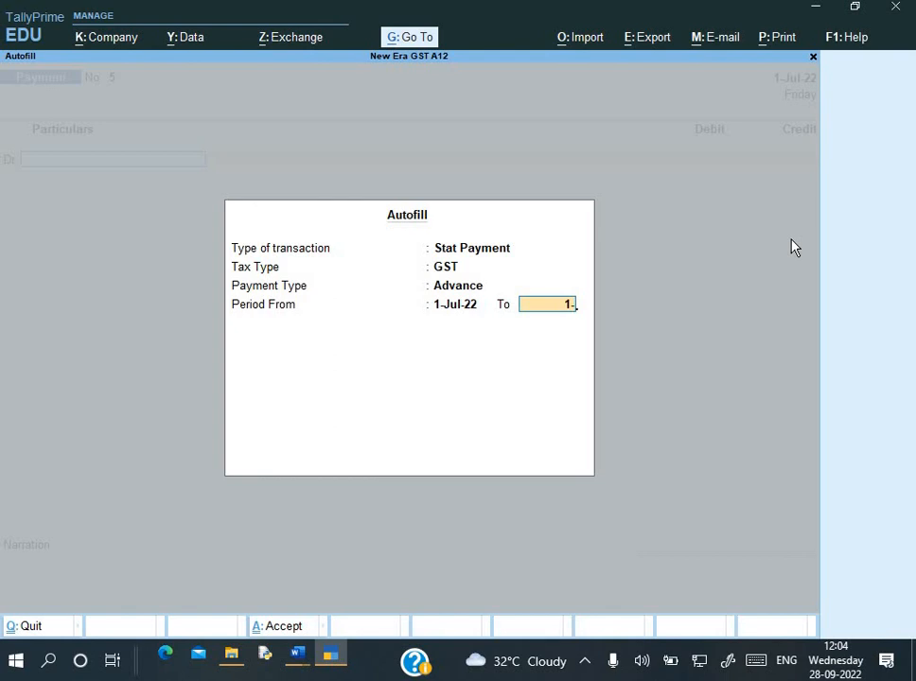
{"action": "key", "text": "Return"}
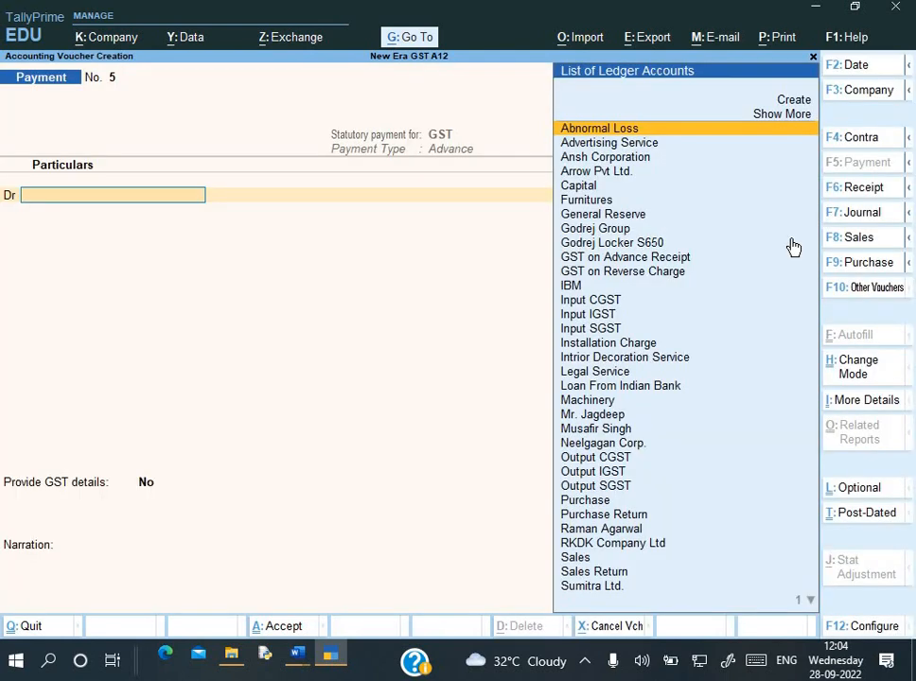
Step: Debit the Output CGST ledger with 9000 in the Payment voucher
{"action": "type", "text": "O"}
{"action": "key", "text": "Down"}
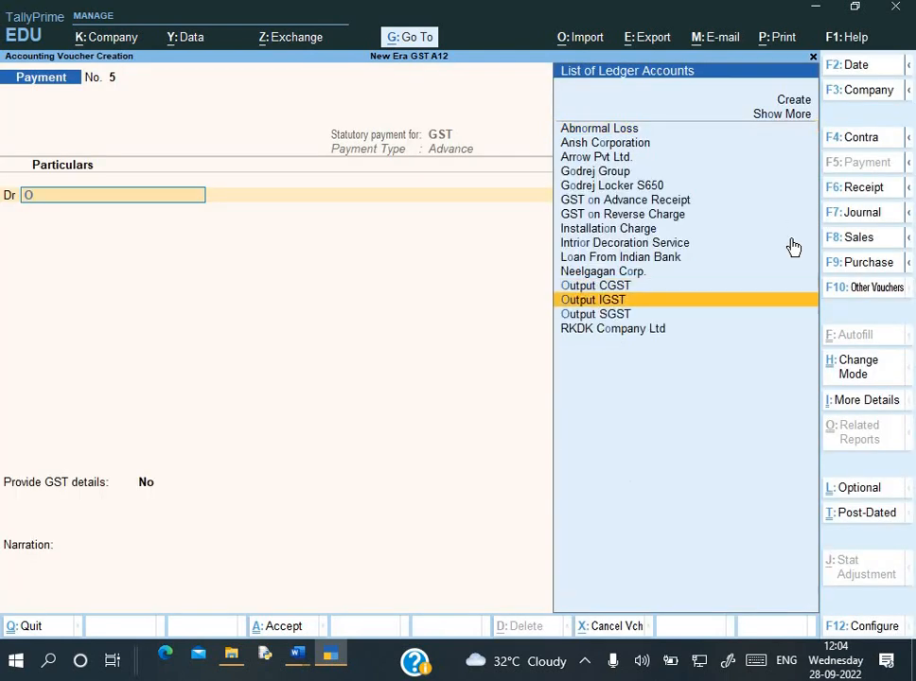
{"action": "key", "text": "Up"}
{"action": "key", "text": "Return"}
{"action": "type", "text": "9000"}
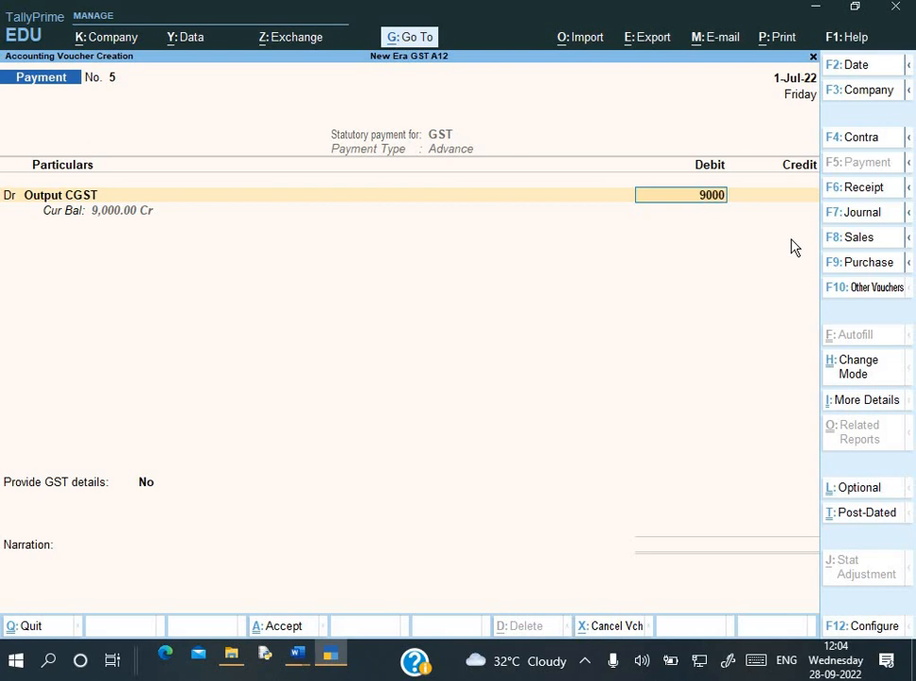
{"action": "key", "text": "Return"}
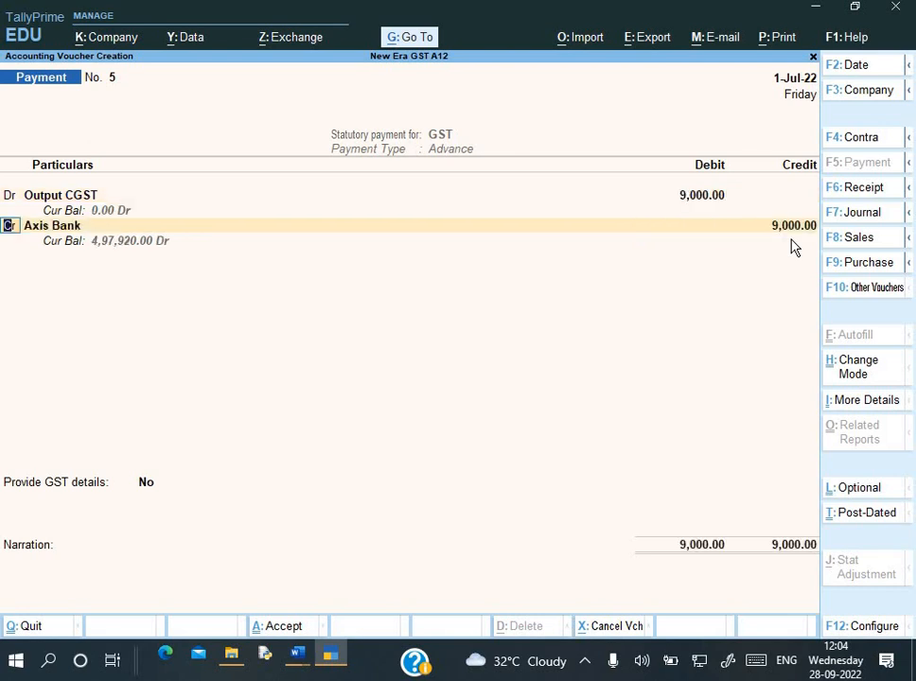
Step: Add a second debit line for the Output SGST ledger with 9000
{"action": "type", "text": "d"}
{"action": "key", "text": "Return"}
{"action": "type", "text": "O"}
{"action": "key", "text": "Down"}
{"action": "key", "text": "Down"}
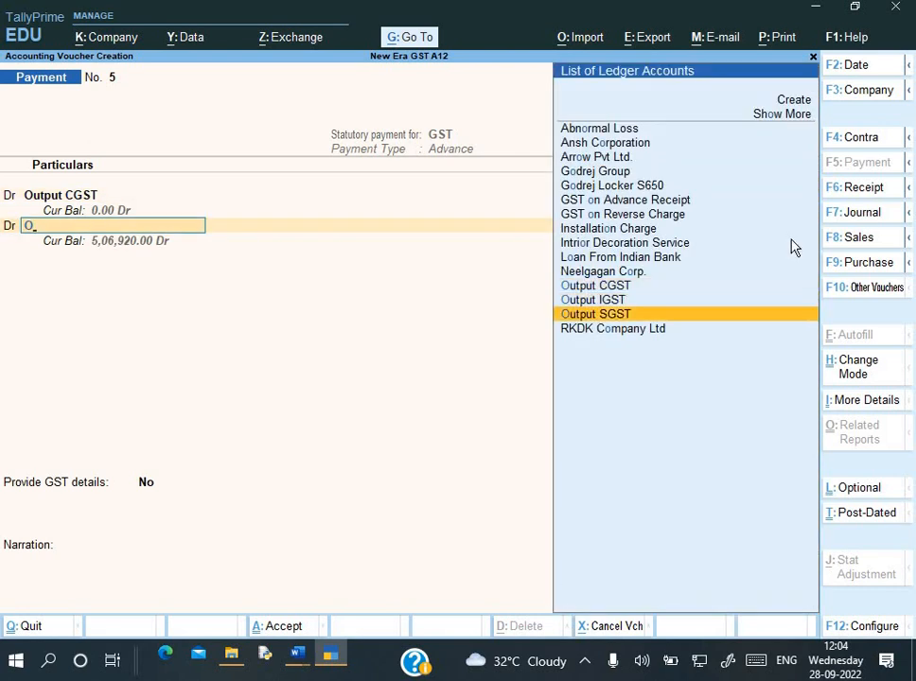
{"action": "key", "text": "Return"}
{"action": "type", "text": "9000"}
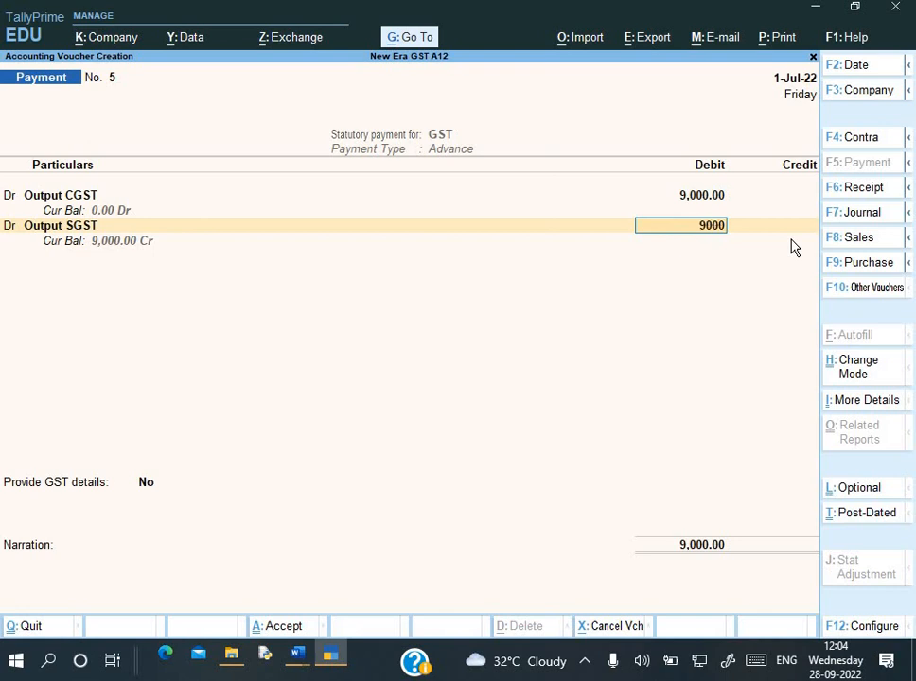
{"action": "key", "text": "Return"}
Step: Credit the Axis Bank ledger with 18,000.00
{"action": "key", "text": "Return"}
{"action": "key", "text": "Return"}
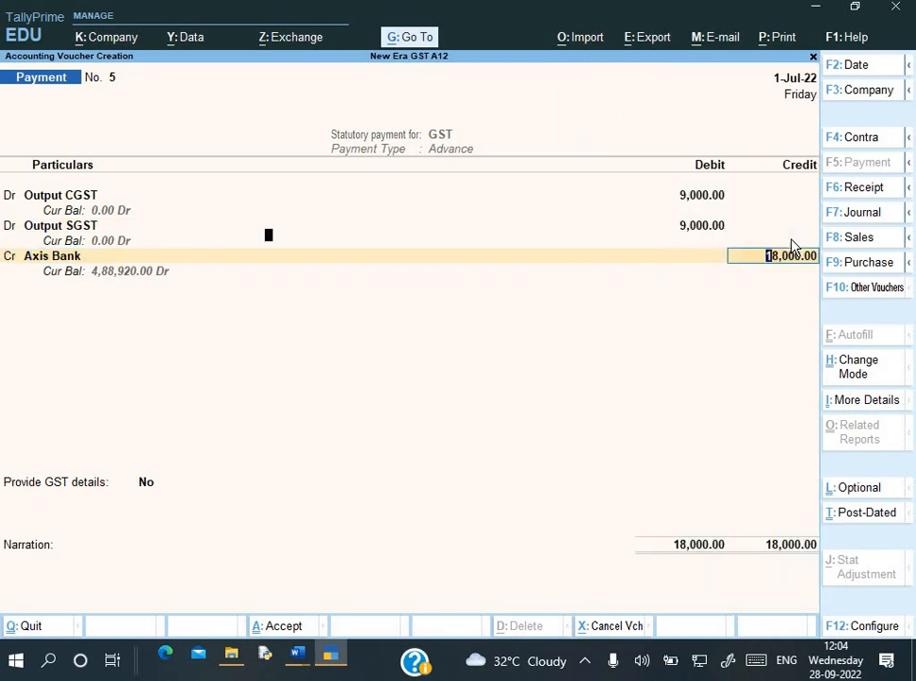
{"action": "key", "text": "Return"}
Step: Allocate the Axis Bank amount to an A/c Payee cheque with instrument number 252531, dated 1-Jul-22, favouring GST
{"action": "key", "text": "Return"}
{"action": "key", "text": "Return"}
{"action": "key", "text": "Return"}
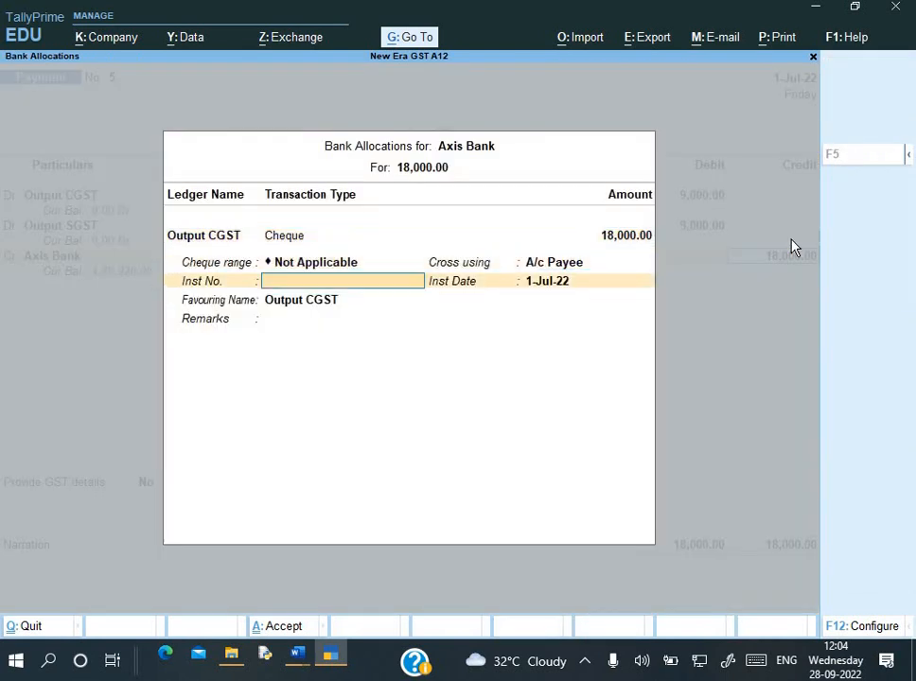
{"action": "type", "text": "25250"}
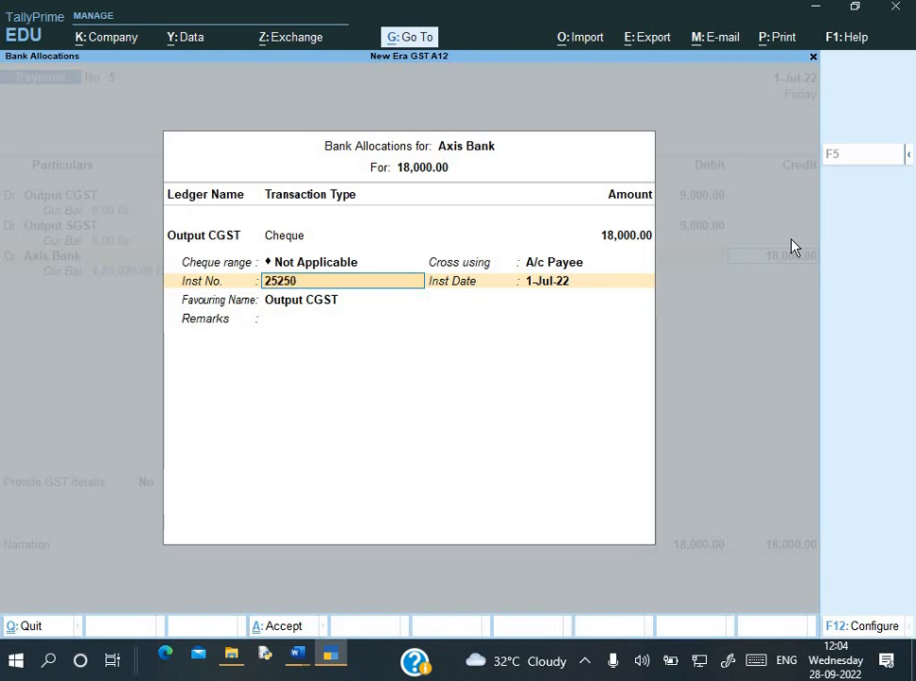
{"action": "key", "text": "BackSpace"}
{"action": "type", "text": "31"}
{"action": "key", "text": "Return"}
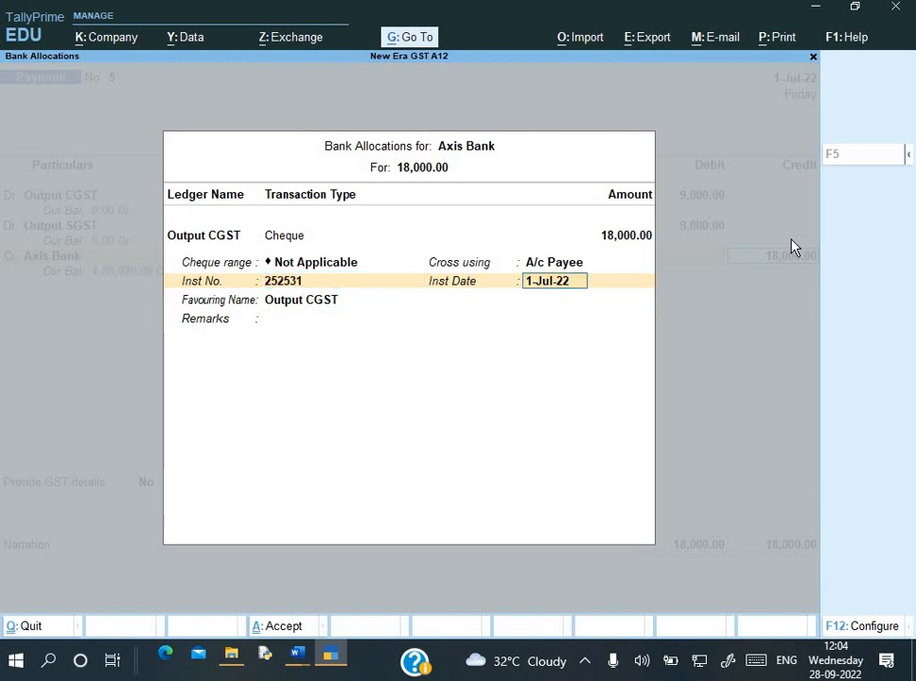
{"action": "key", "text": "Return"}
{"action": "type", "text": "GST"}
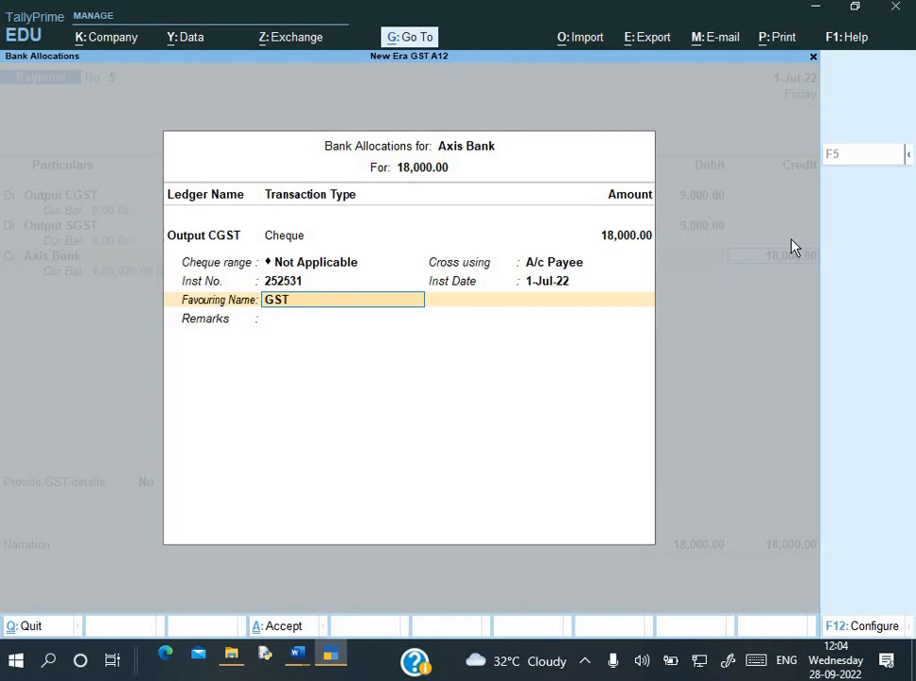
{"action": "key", "text": "Return"}
{"action": "key", "text": "Return"}
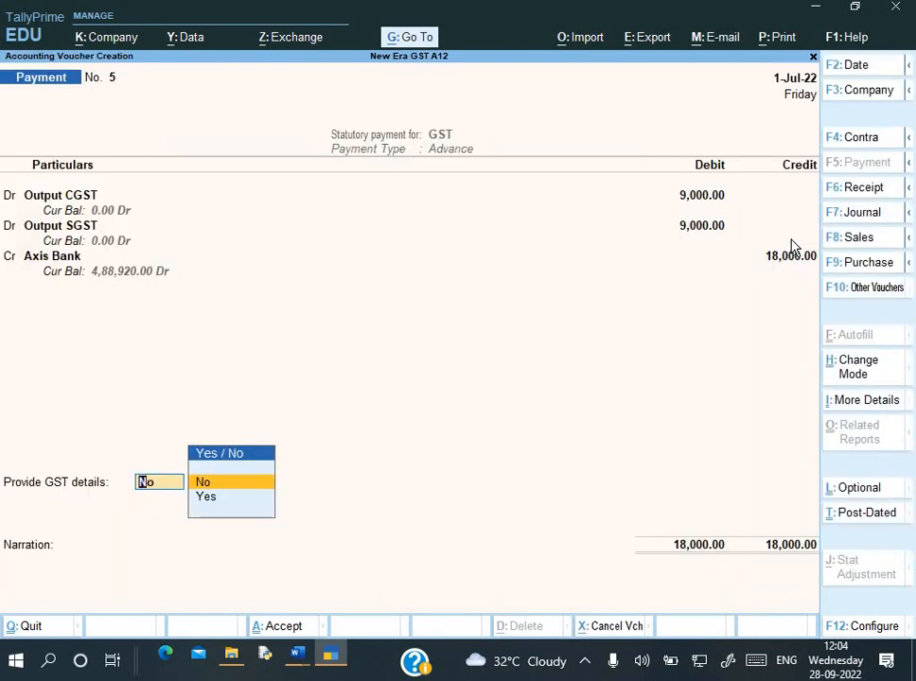
Step: Enable GST details for the Payment voucher and choose Cheque - (Over the counter) as the mode of payment
{"action": "key", "text": "Down"}
{"action": "key", "text": "Return"}
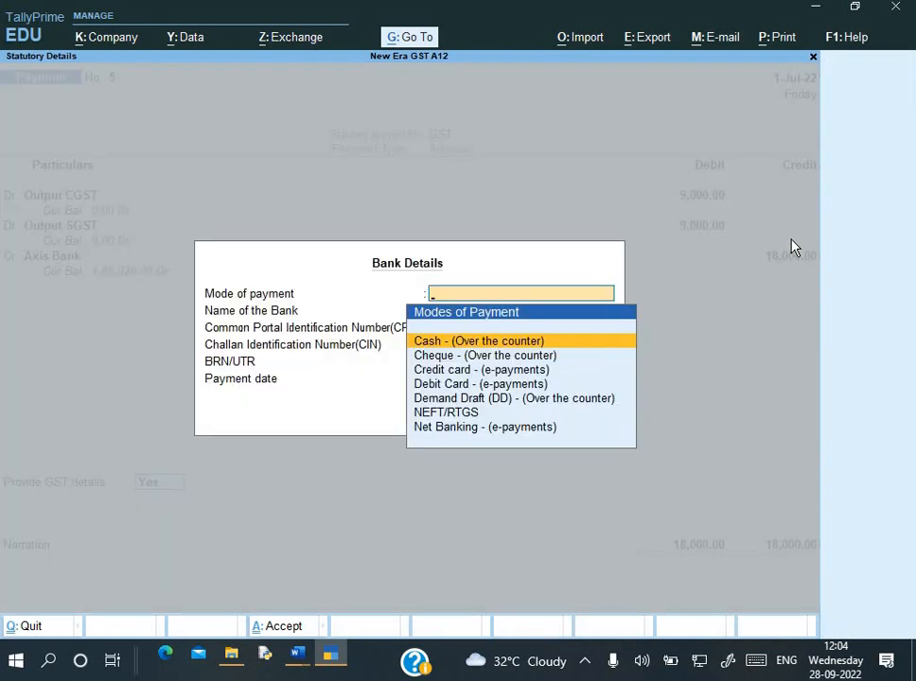
{"action": "key", "text": "Down"}
{"action": "key", "text": "Down"}
{"action": "key", "text": "Up"}
{"action": "key", "text": "Return"}
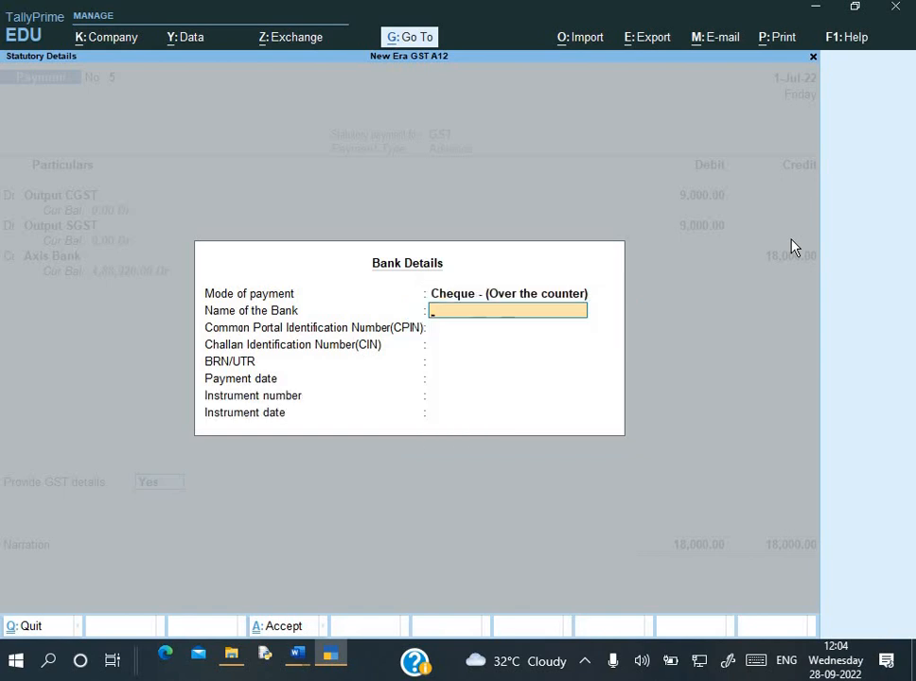
Step: Enter Axis Bank as the bank name and 293847234 as the Common Portal Identification Number (CPIN)
{"action": "type", "text": "Axis Bank"}
{"action": "key", "text": "Return"}
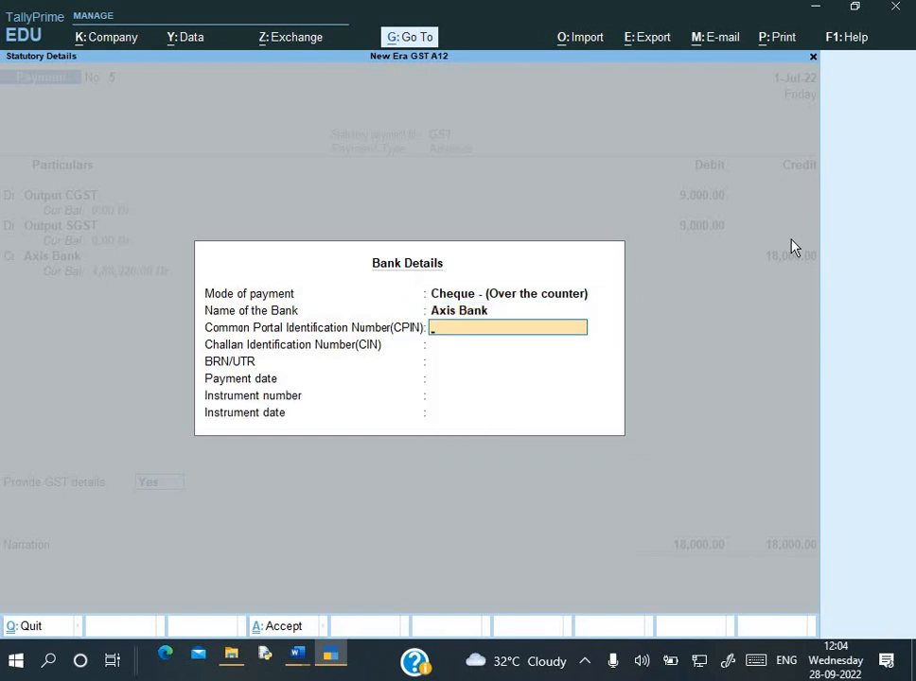
{"action": "type", "text": "293847234"}
{"action": "key", "text": "Return"}
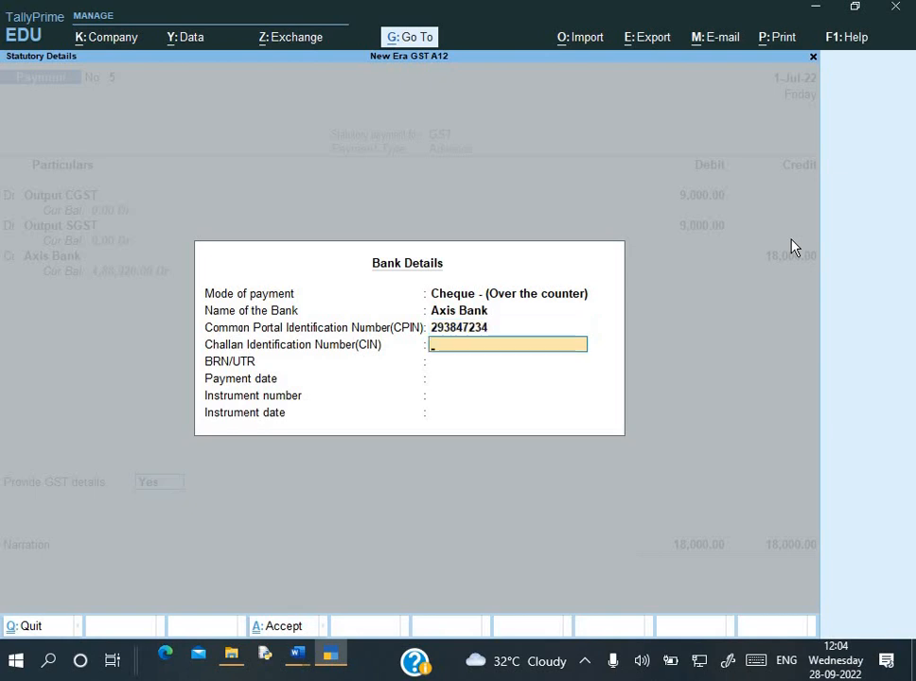
Step: Leave CIN and BRN/UTR blank, set the payment date to 1-Jul-22 and the instrument number to 252531, and complete the bank details
{"action": "key", "text": "Return"}
{"action": "key", "text": "Return"}
{"action": "type", "text": "1-"}
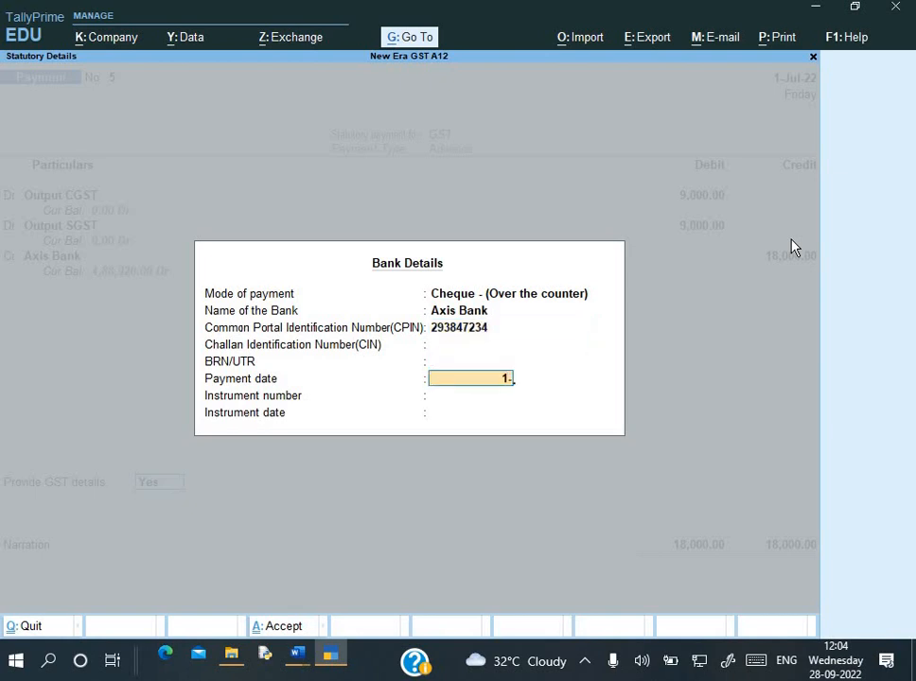
{"action": "key", "text": "Return"}
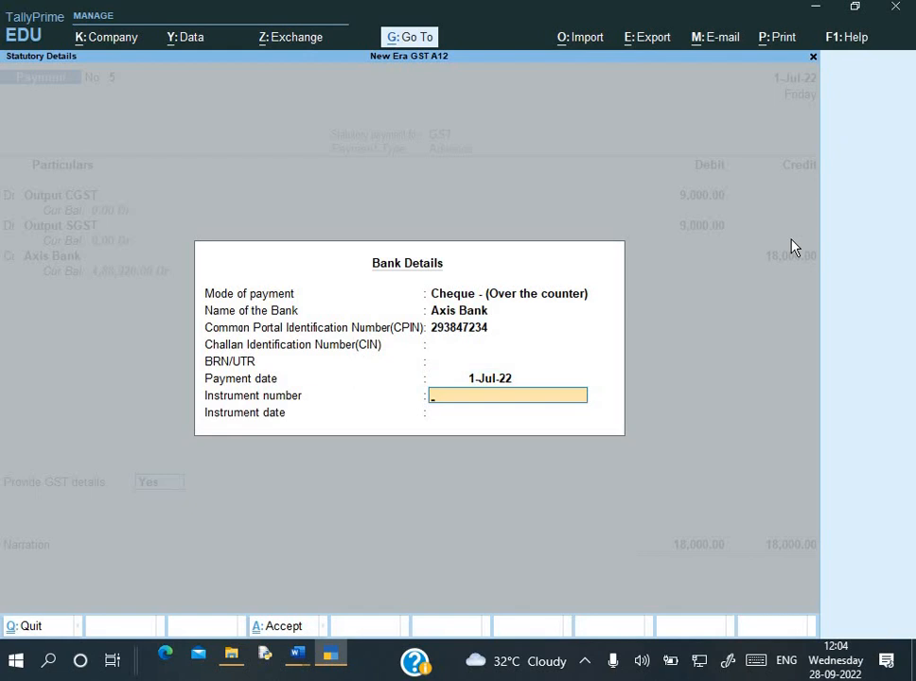
{"action": "type", "text": "252531"}
{"action": "key", "text": "Return"}
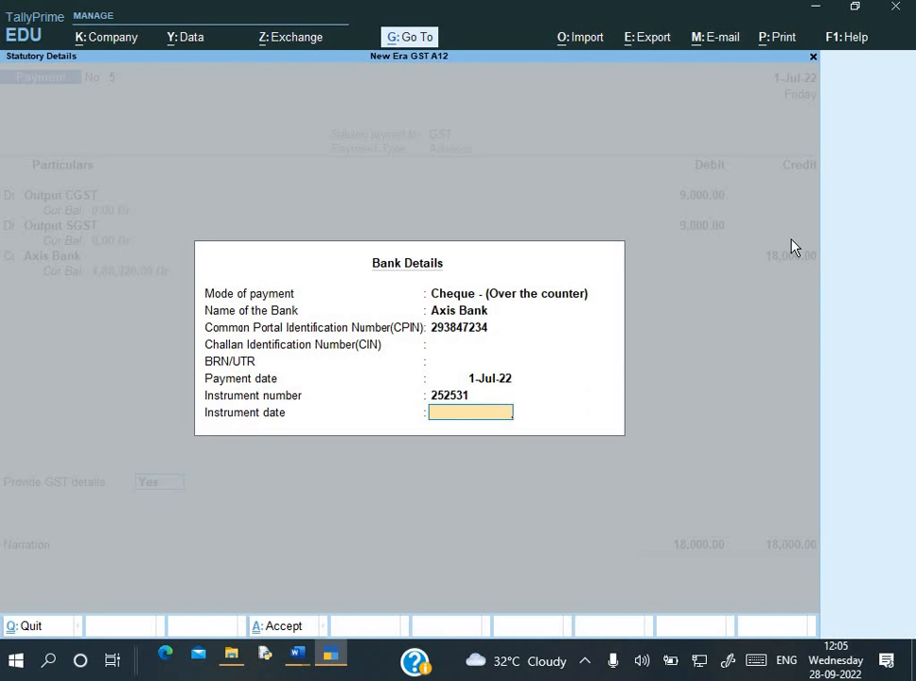
{"action": "key", "text": "Return"}
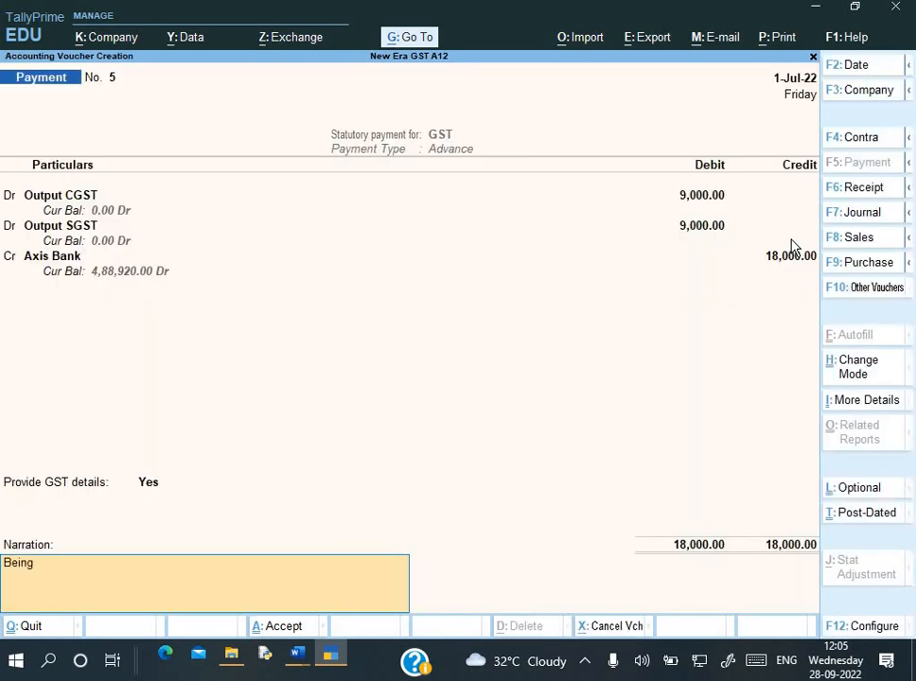
Step: Add the narration "Being GST on adance paid", save the Payment voucher and return to the Gateway of Tally
{"action": "type", "text": "Being GST on adance paid"}
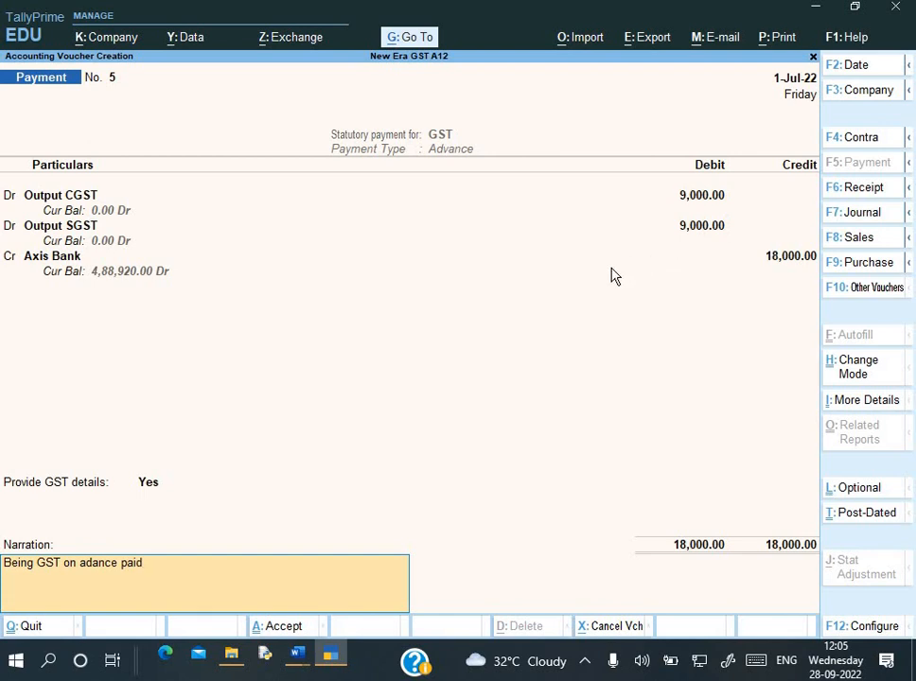
{"action": "key", "text": "Return"}
{"action": "key", "text": "Return"}
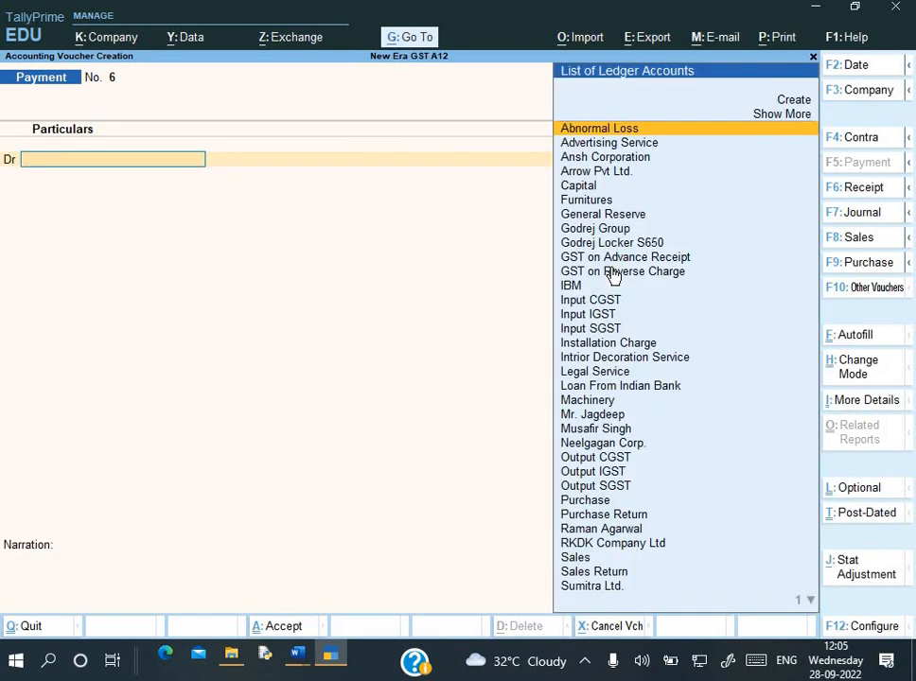
{"action": "key", "text": "Escape"}
{"action": "key", "text": "Return"}
{"action": "key", "text": "Escape"}
{"action": "key", "text": "Escape"}
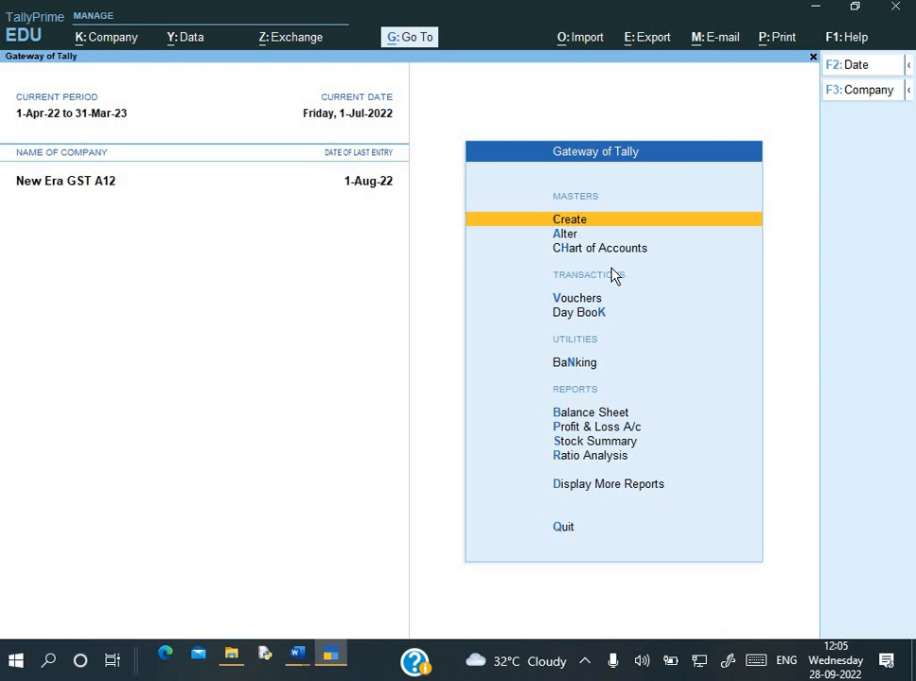
Step: Open the GSTR-1 report and examine the tax liability on advances received and the advance receipts section
{"action": "key", "text": "d"}
{"action": "key", "text": "g"}
{"action": "key", "text": "Return"}
{"action": "key", "text": "Down"}
{"action": "key", "text": "Down"}
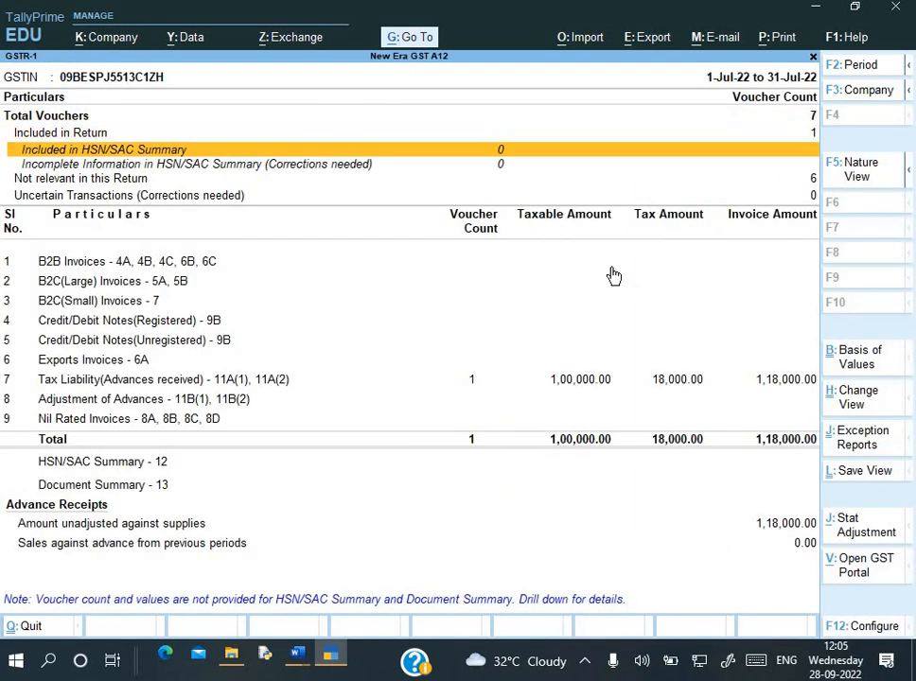
{"action": "key", "text": "Down"}
{"action": "key", "text": "Down"}
{"action": "key", "text": "Down"}
{"action": "key", "text": "Down"}
{"action": "key", "text": "Down"}
{"action": "key", "text": "Down"}
{"action": "key", "text": "Down"}
{"action": "key", "text": "Down"}
{"action": "key", "text": "Down"}
{"action": "key", "text": "Down"}
{"action": "key", "text": "Down"}
{"action": "key", "text": "Down"}
{"action": "key", "text": "Down"}
{"action": "key", "text": "Down"}
{"action": "key", "text": "Down"}
{"action": "key", "text": "Down"}
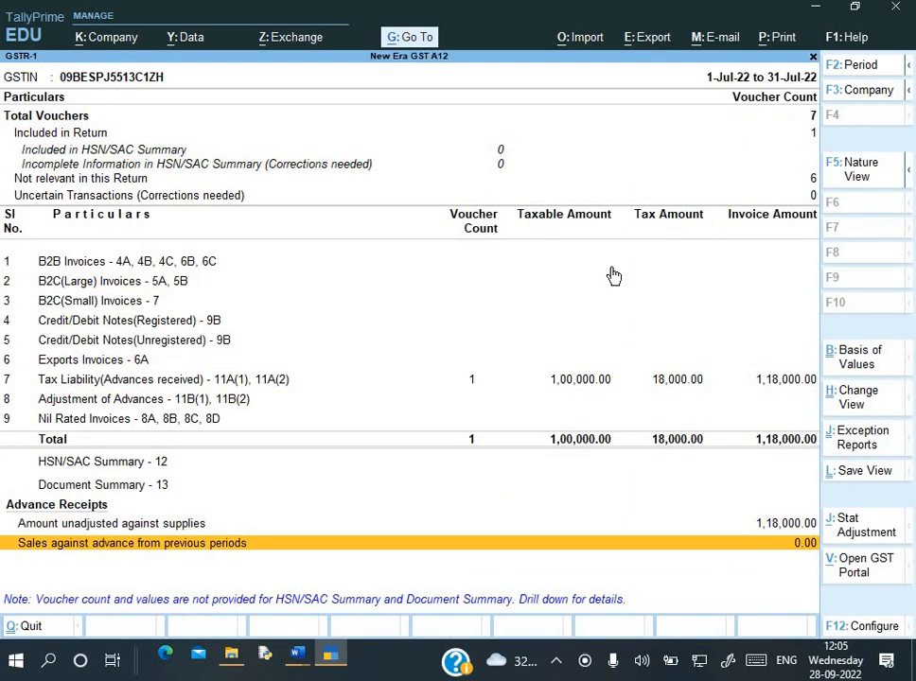
{"action": "key", "text": "Escape"}
{"action": "key", "text": "Escape"}
{"action": "key", "text": "Escape"}
{"action": "key", "text": "Escape"}
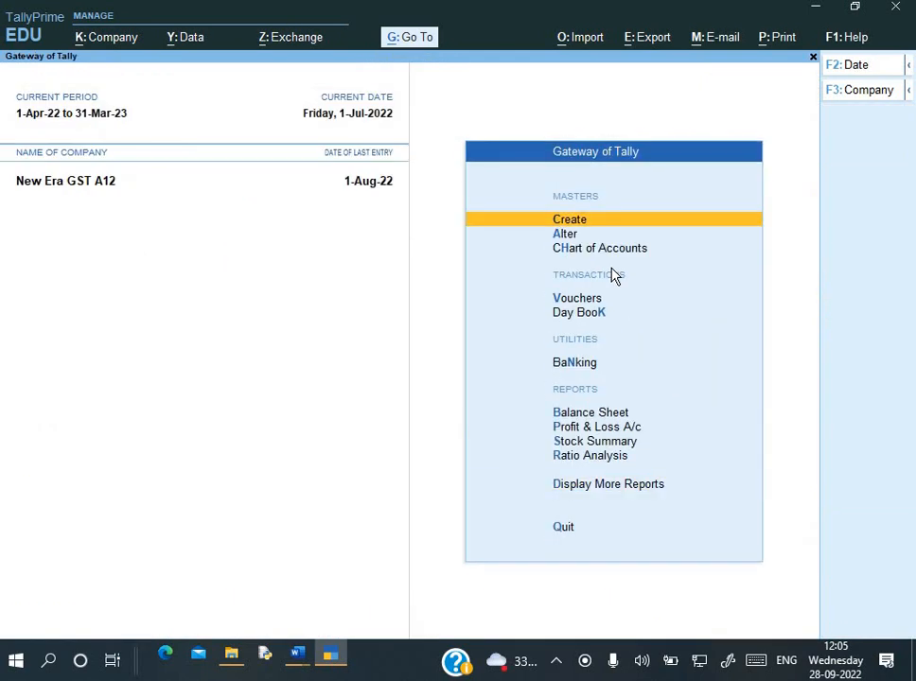
Step: Open the Balance Sheet and drill down into Duties & Taxes to examine the GST ledger balances after the payment
{"action": "key", "text": "b"}
{"action": "key", "text": "Down"}
{"action": "key", "text": "Down"}
{"action": "key", "text": "Down"}
{"action": "key", "text": "Down"}
{"action": "key", "text": "Down"}
{"action": "key", "text": "Down"}
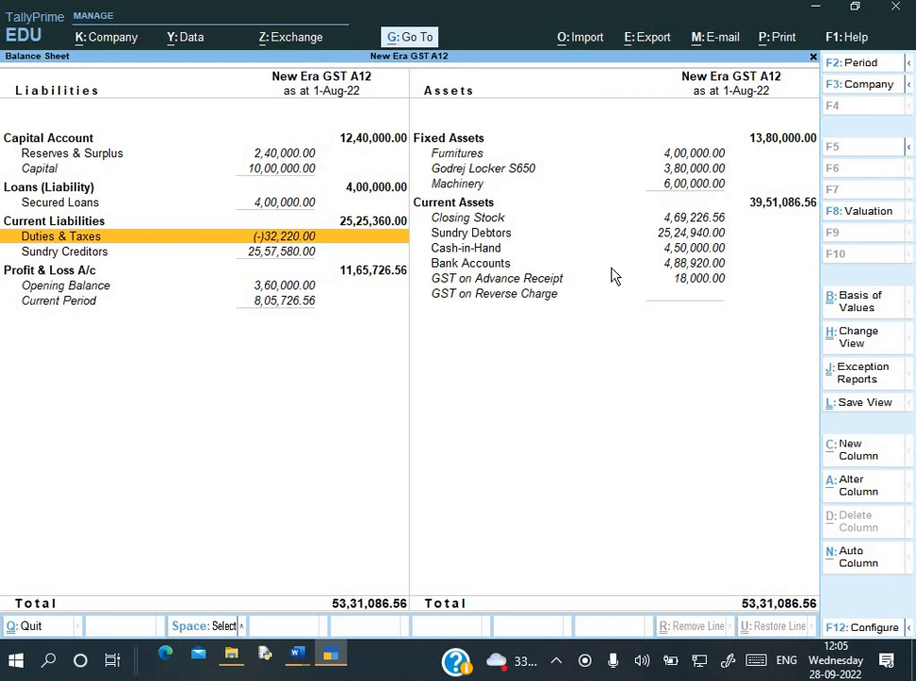
{"action": "key", "text": "Return"}
{"action": "key", "text": "Down"}
{"action": "key", "text": "Down"}
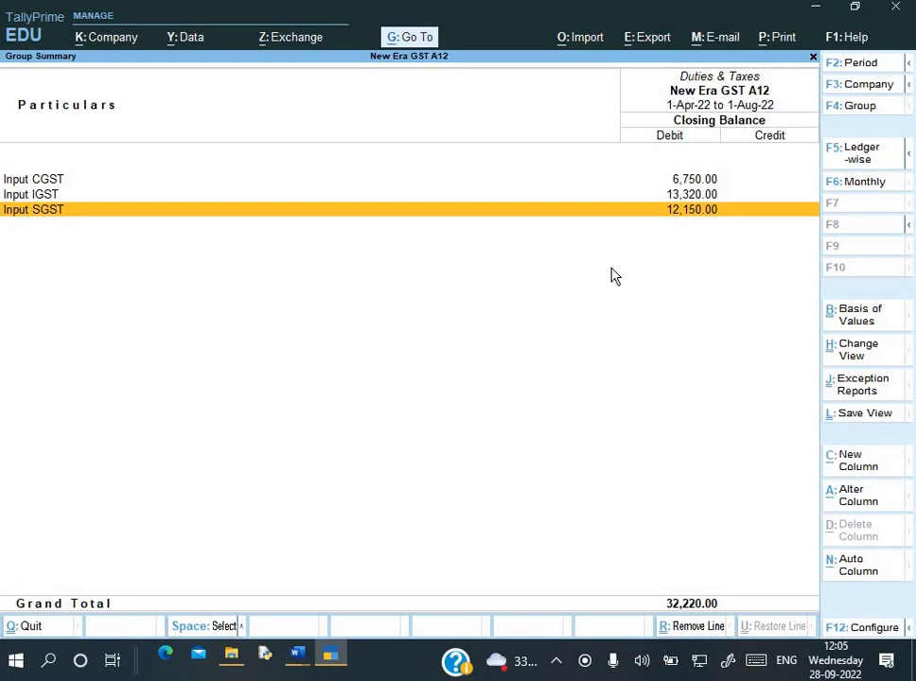
{"action": "key", "text": "Escape"}
{"action": "key", "text": "Escape"}
{"action": "key", "text": "Escape"}
{"action": "key", "text": "Escape"}
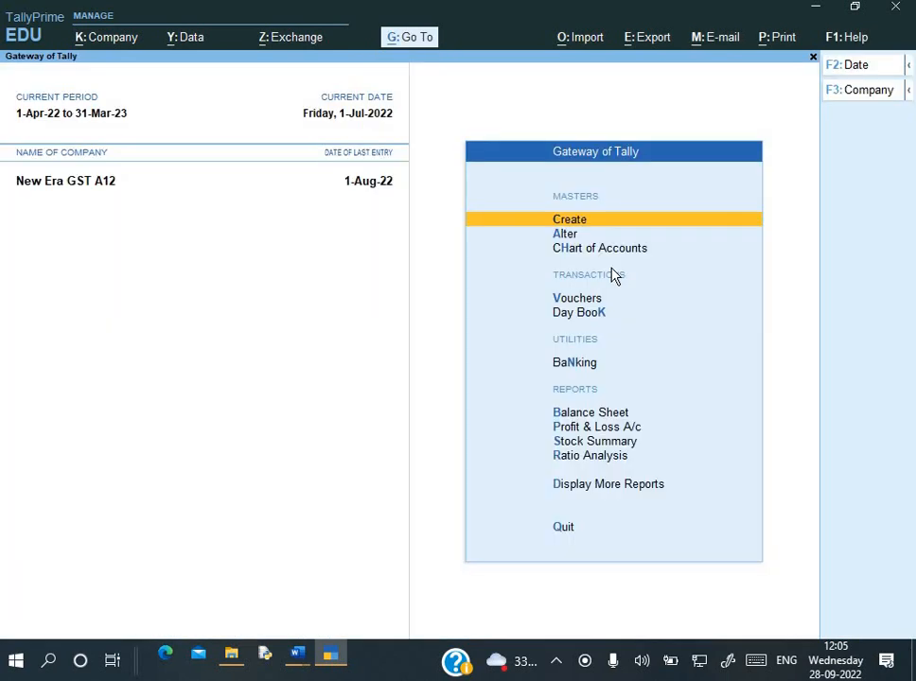
Step: Switch to Word and review the Assignment 17 instructions on increasing tax liability, checking the reports and paying GST on the advance receipt
{"action": "key", "text": "alt+Tab"}
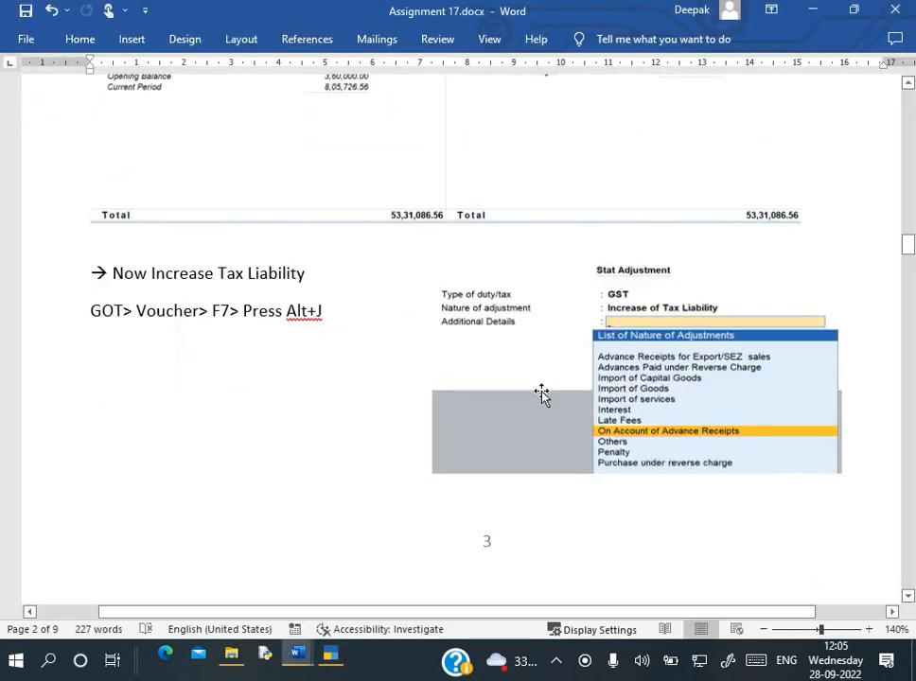
{"action": "scroll", "coordinate": [541, 395], "scroll_direction": "down", "scroll_amount": 5}
{"action": "scroll", "coordinate": [541, 395], "scroll_direction": "down", "scroll_amount": 5}
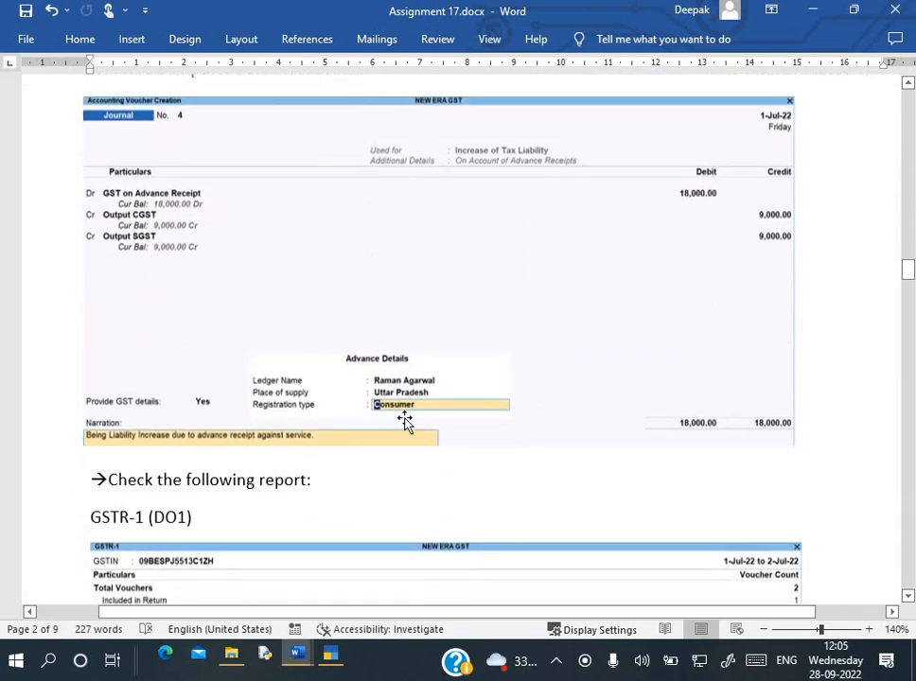
{"action": "scroll", "coordinate": [407, 419], "scroll_direction": "down", "scroll_amount": 5}
{"action": "scroll", "coordinate": [405, 421], "scroll_direction": "down", "scroll_amount": 3}
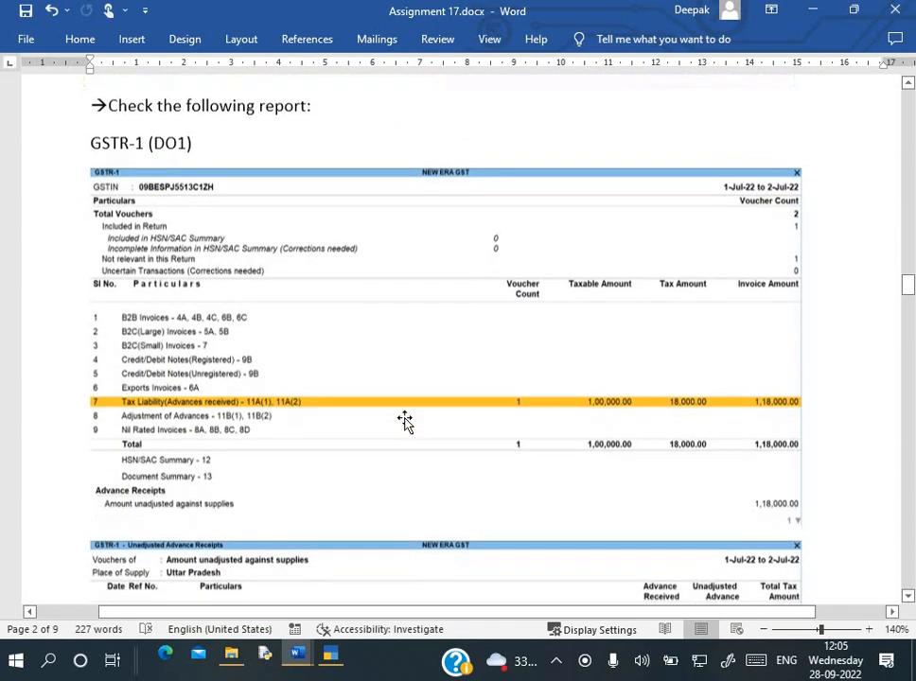
{"action": "scroll", "coordinate": [263, 397], "scroll_direction": "down", "scroll_amount": 10}
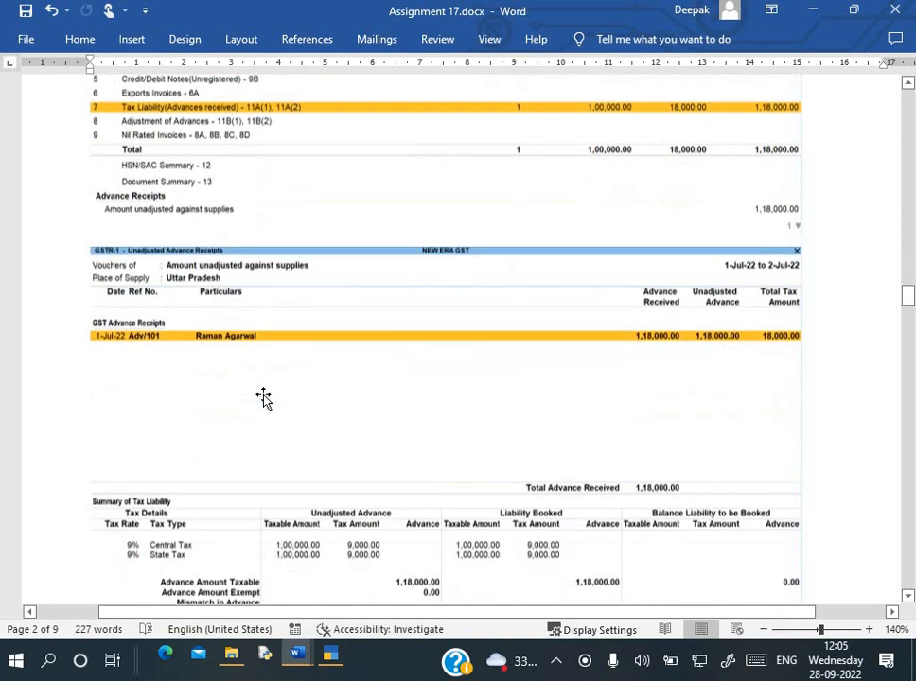
{"action": "scroll", "coordinate": [265, 401], "scroll_direction": "down", "scroll_amount": 8}
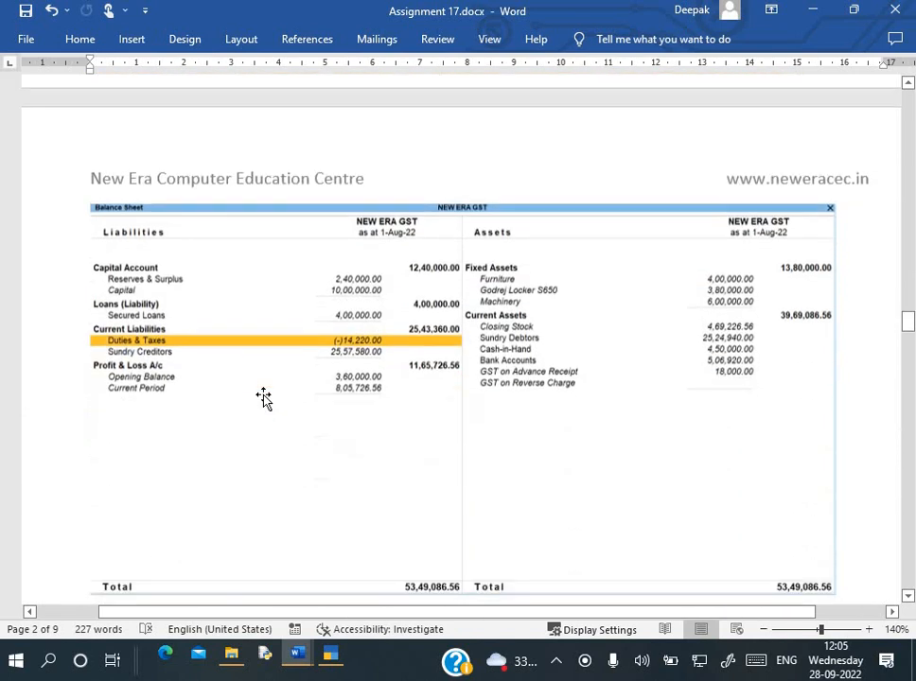
{"action": "scroll", "coordinate": [260, 335], "scroll_direction": "up", "scroll_amount": 8}
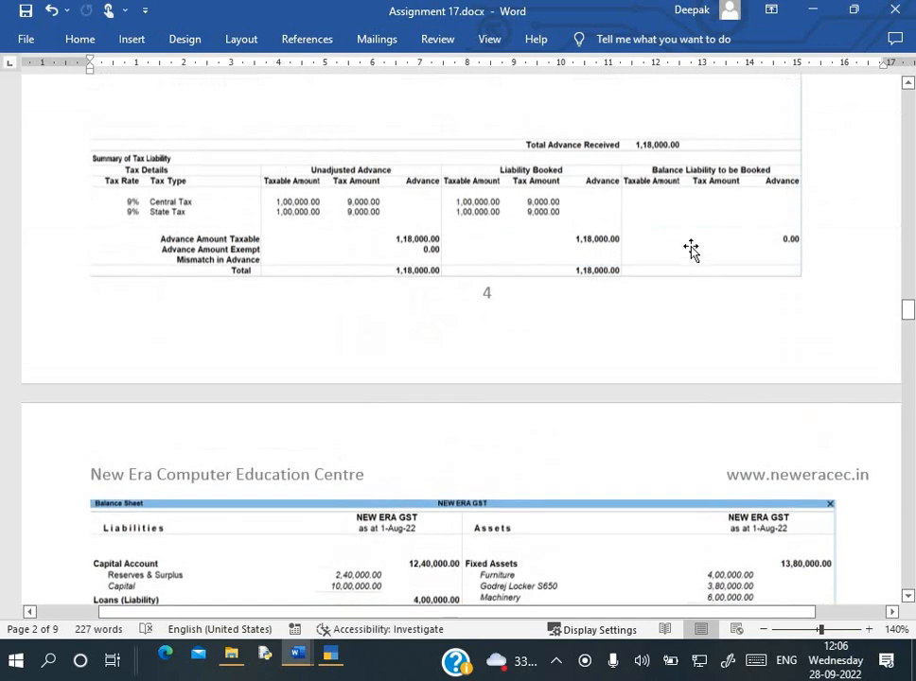
{"action": "scroll", "coordinate": [535, 263], "scroll_direction": "down", "scroll_amount": 5}
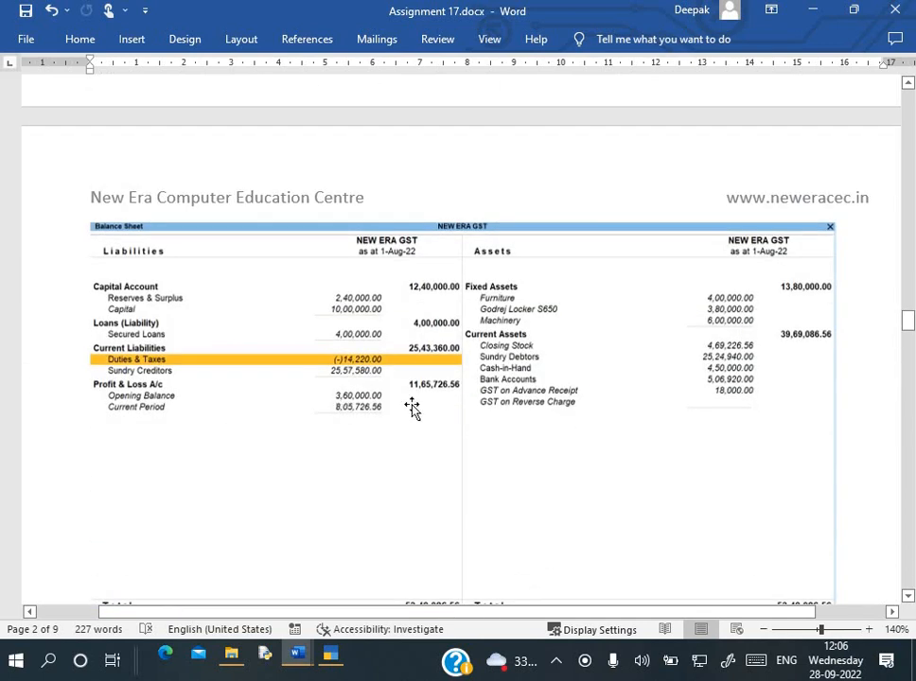
{"action": "scroll", "coordinate": [411, 406], "scroll_direction": "down", "scroll_amount": 8}
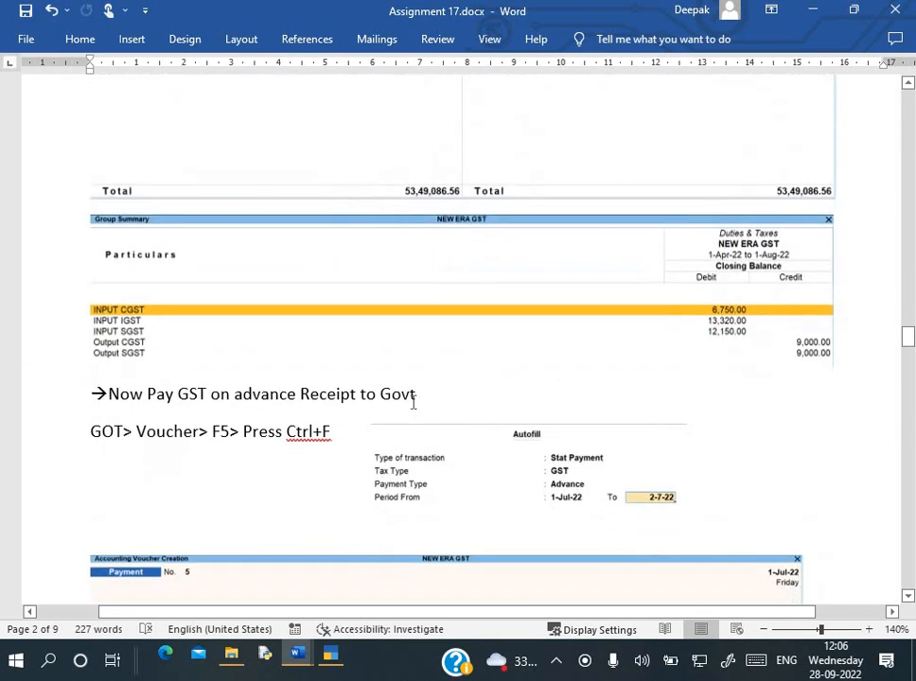
{"action": "scroll", "coordinate": [411, 405], "scroll_direction": "up", "scroll_amount": 7}
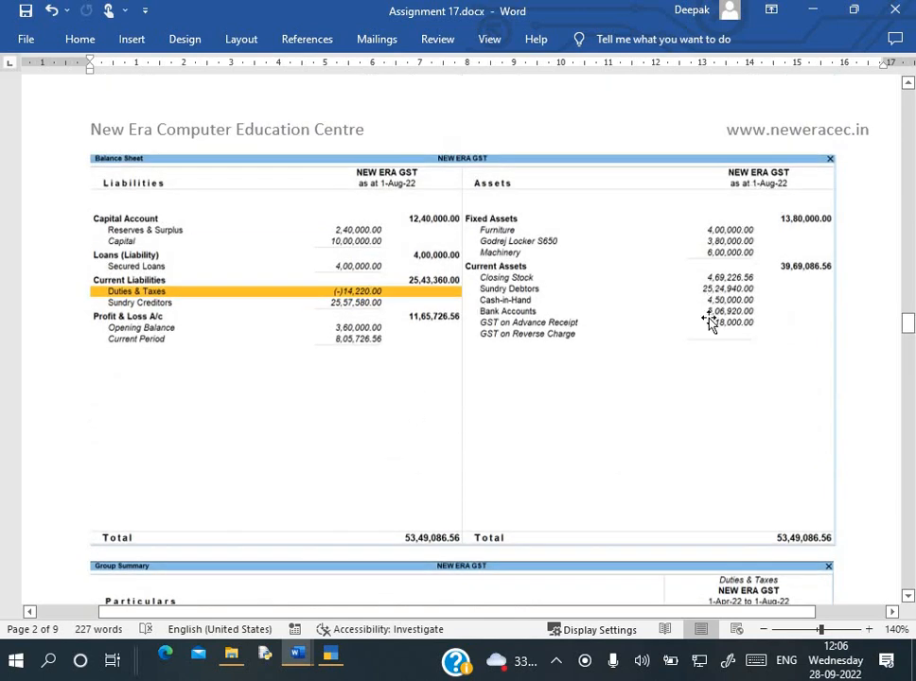
{"action": "scroll", "coordinate": [710, 321], "scroll_direction": "down", "scroll_amount": 1}
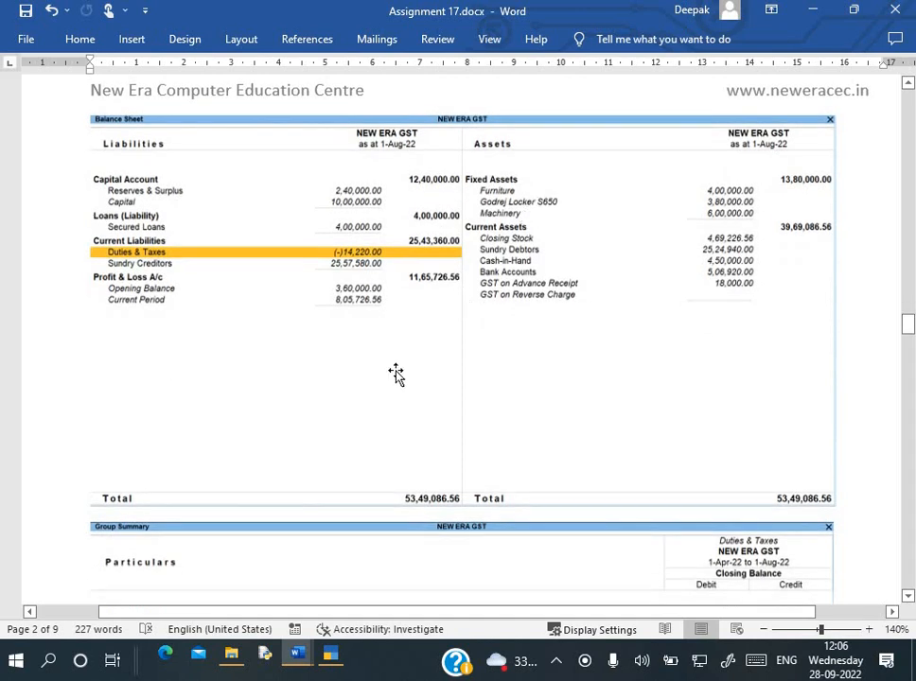
{"action": "scroll", "coordinate": [397, 372], "scroll_direction": "down", "scroll_amount": 8}
{"action": "scroll", "coordinate": [395, 374], "scroll_direction": "down", "scroll_amount": 3}
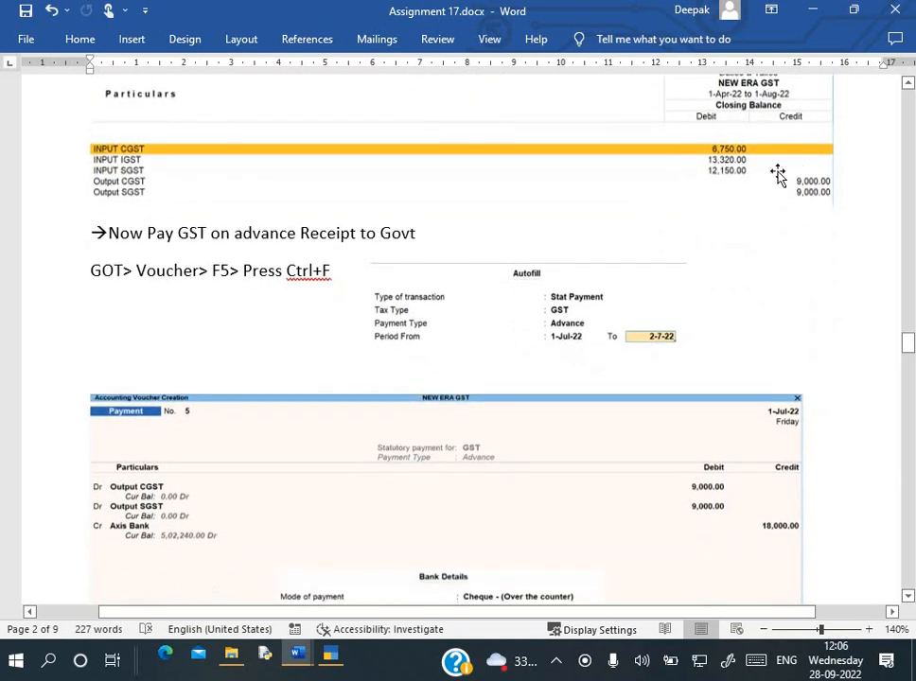
{"action": "scroll", "coordinate": [468, 255], "scroll_direction": "down", "scroll_amount": 3}
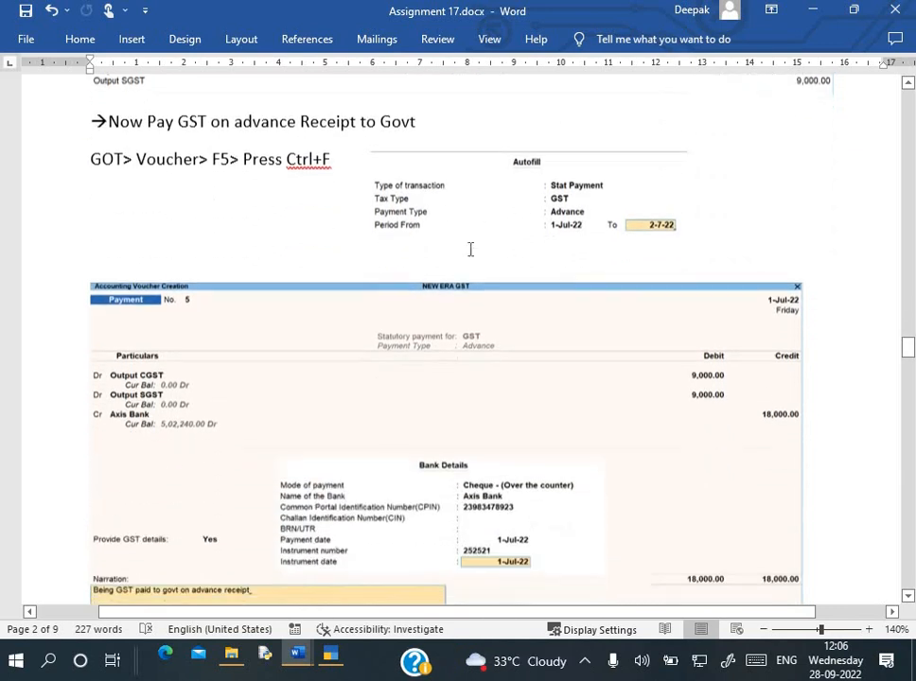
{"action": "scroll", "coordinate": [349, 429], "scroll_direction": "down", "scroll_amount": 3}
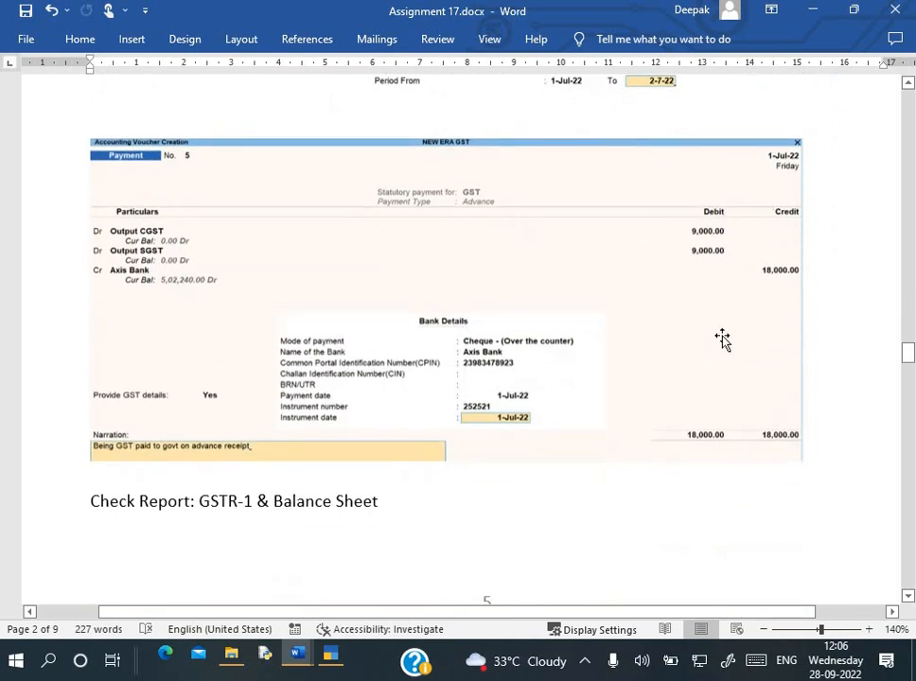
{"action": "scroll", "coordinate": [602, 449], "scroll_direction": "down", "scroll_amount": 8}
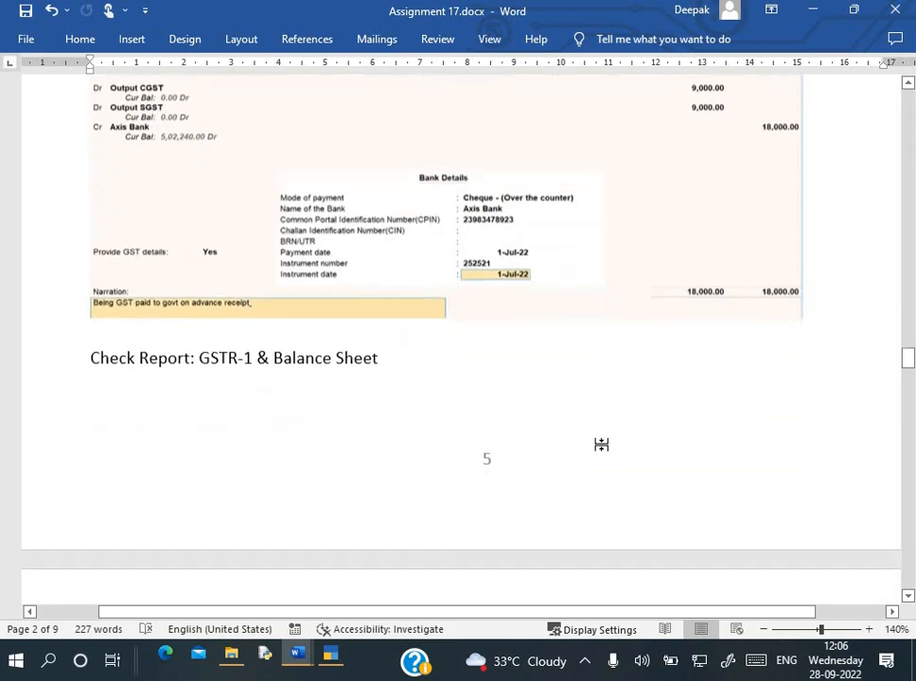
Step: Go to Q.3 and move the Sales voucher picture slightly down to uncover the second line of the question
{"action": "scroll", "coordinate": [602, 448], "scroll_direction": "down", "scroll_amount": 6}
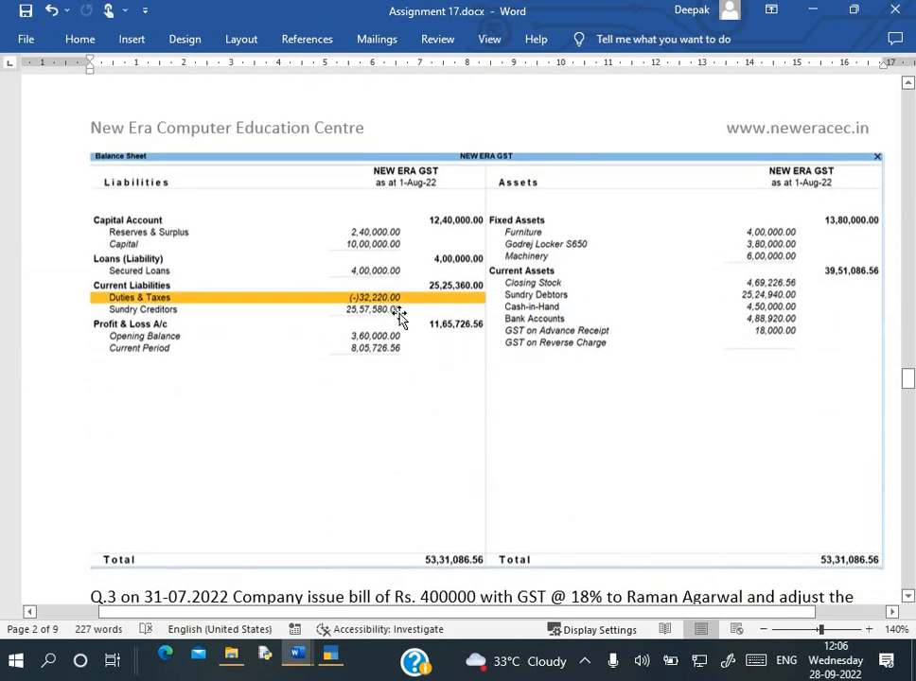
{"action": "scroll", "coordinate": [408, 441], "scroll_direction": "down", "scroll_amount": 9}
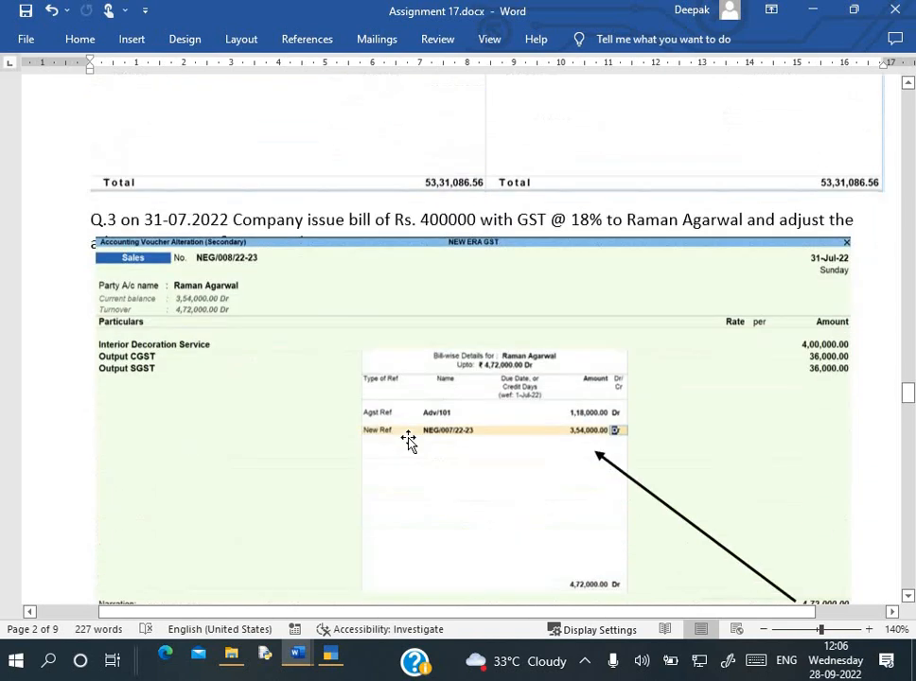
{"action": "scroll", "coordinate": [407, 441], "scroll_direction": "down", "scroll_amount": 1}
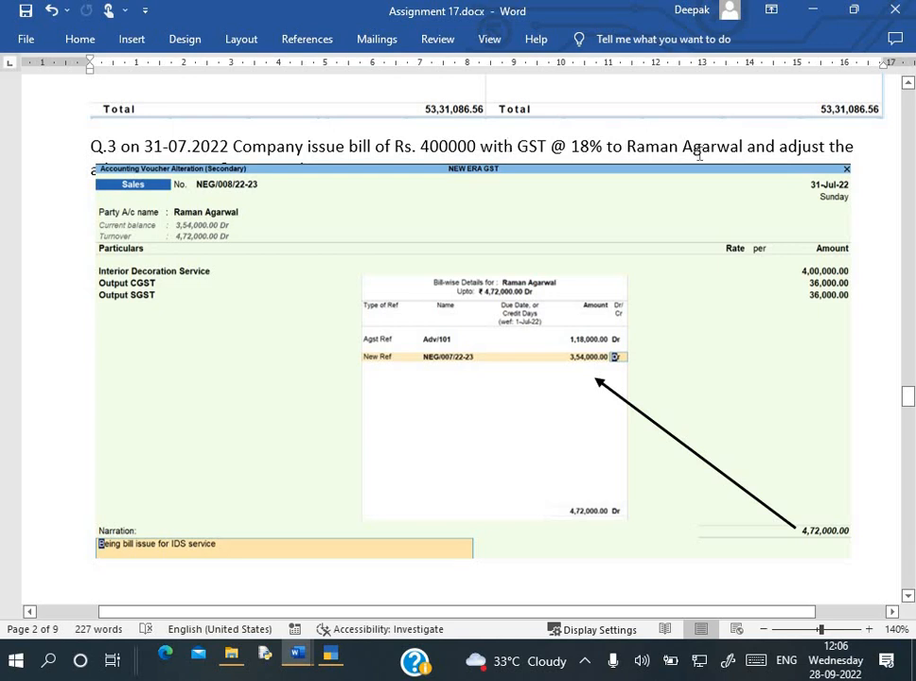
{"action": "left_click_drag", "start_coordinate": [665, 229], "coordinate": [664, 252]}
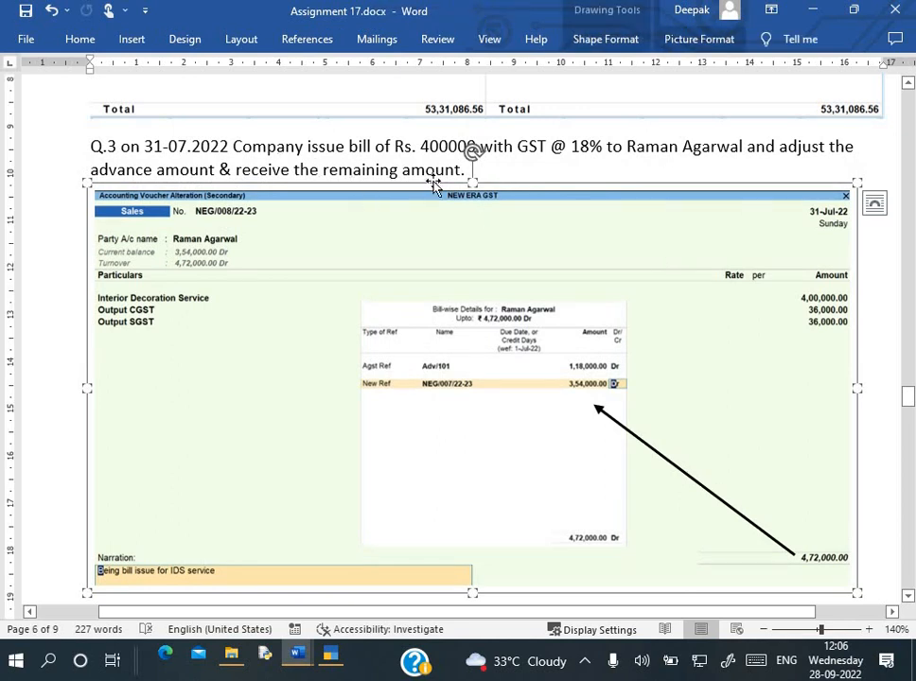
Step: Switch to TallyPrime and start a new Sales voucher dated 31-7
{"action": "left_click", "coordinate": [506, 173]}
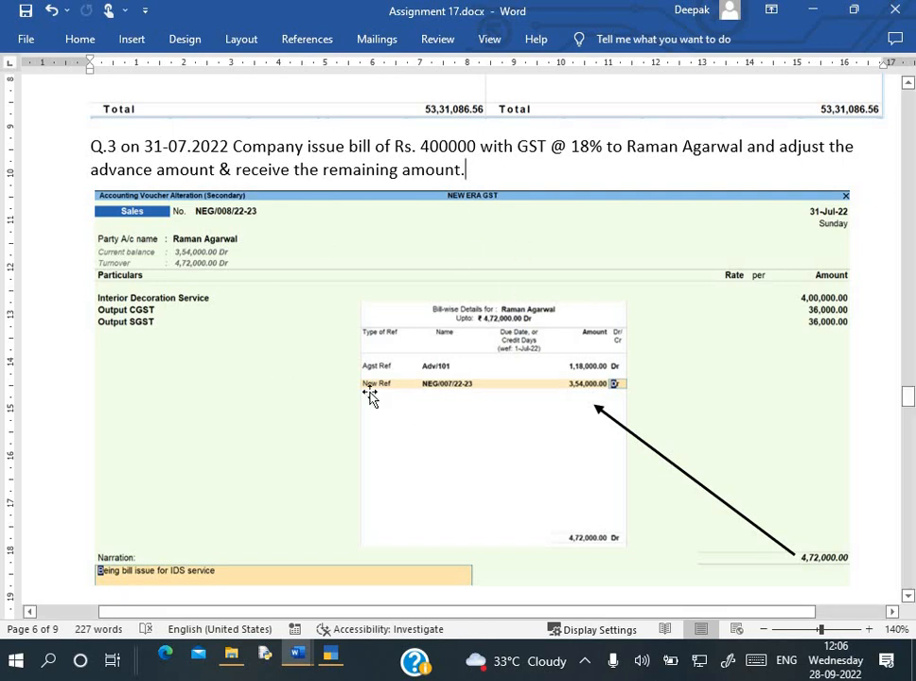
{"action": "key", "text": "alt+Tab"}
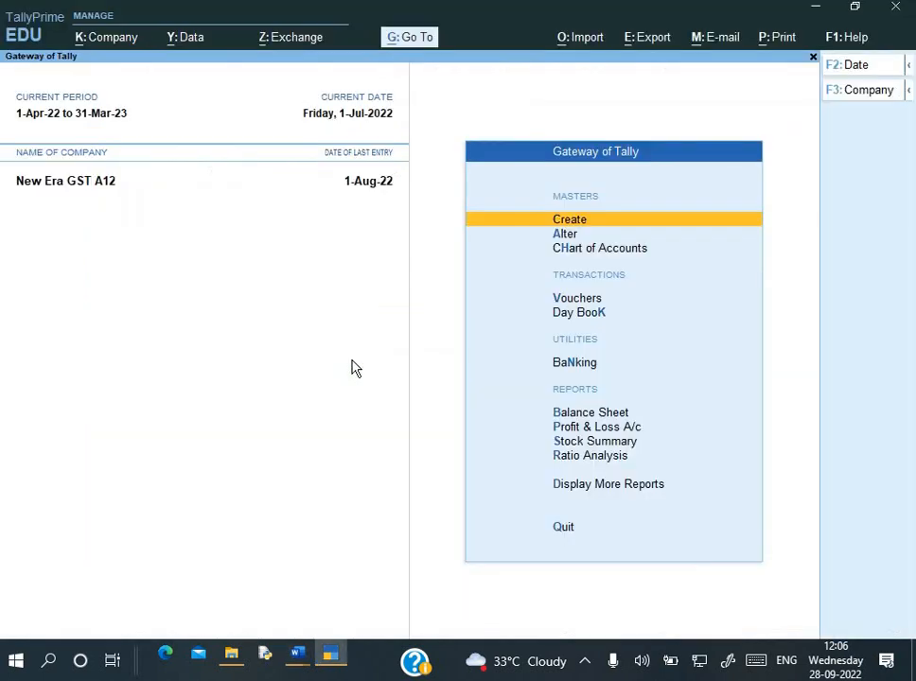
{"action": "key", "text": "Down"}
{"action": "key", "text": "Down"}
{"action": "key", "text": "Down"}
{"action": "key", "text": "Return"}
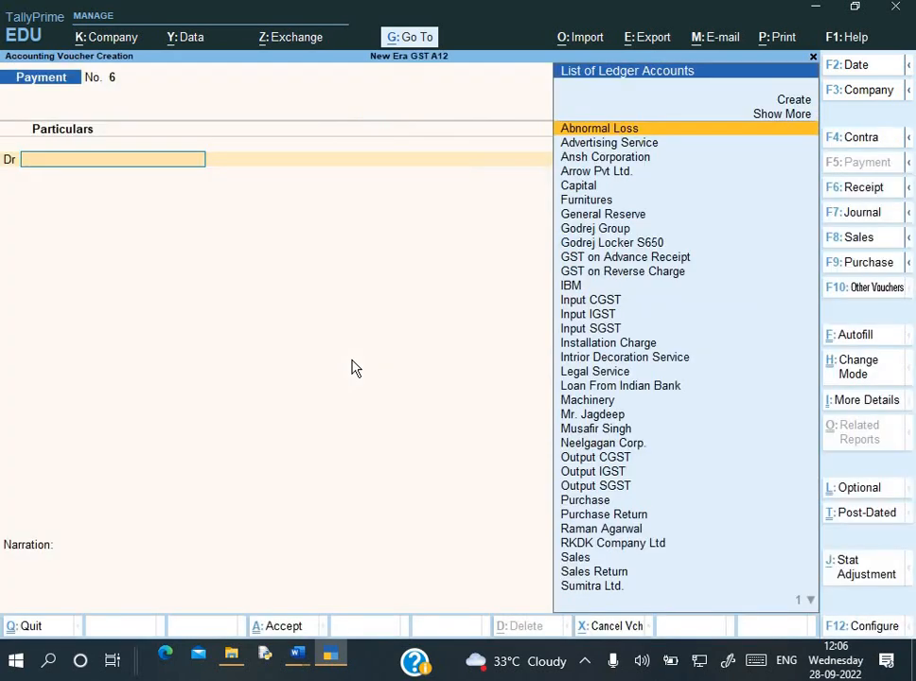
{"action": "key", "text": "F8"}
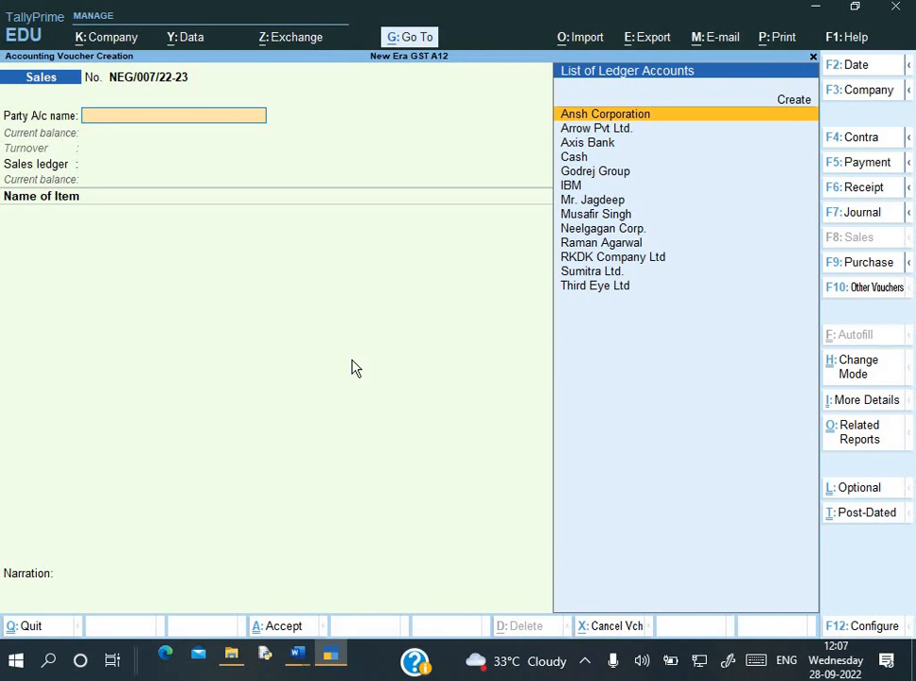
{"action": "key", "text": "F2"}
{"action": "type", "text": "31-7"}
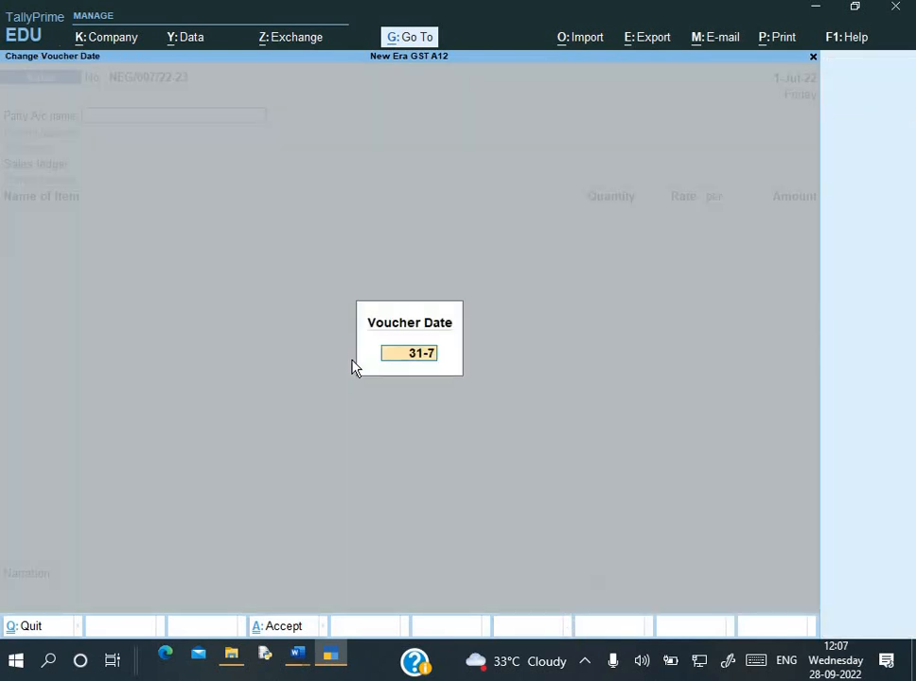
{"action": "key", "text": "Return"}
Step: Select the Q.3 customer's ledger as the party account and change the voucher mode to Accounting Invoice
{"action": "type", "text": "Ram"}
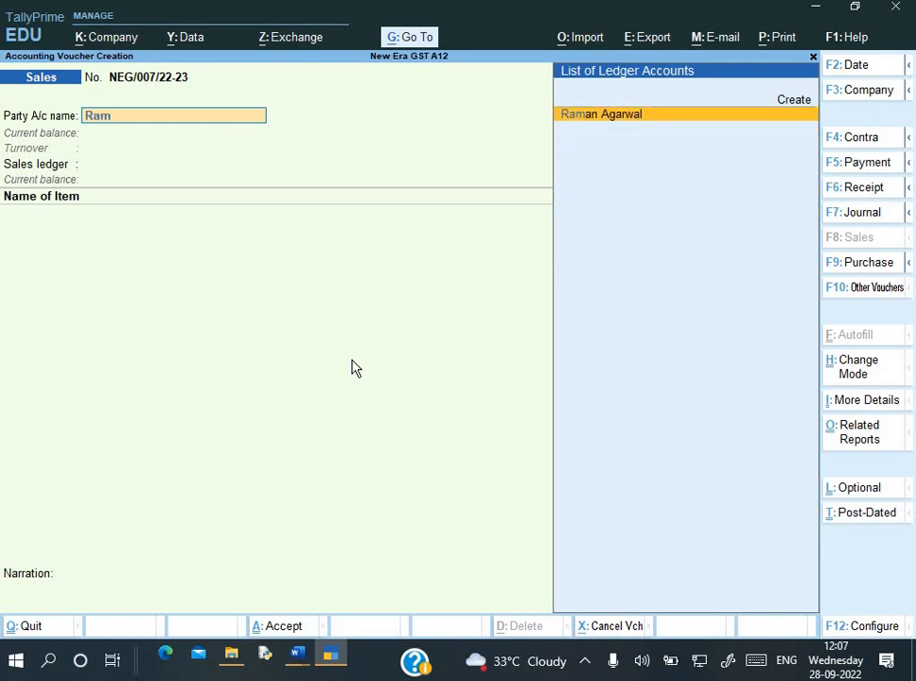
{"action": "key", "text": "Return"}
{"action": "key", "text": "Escape"}
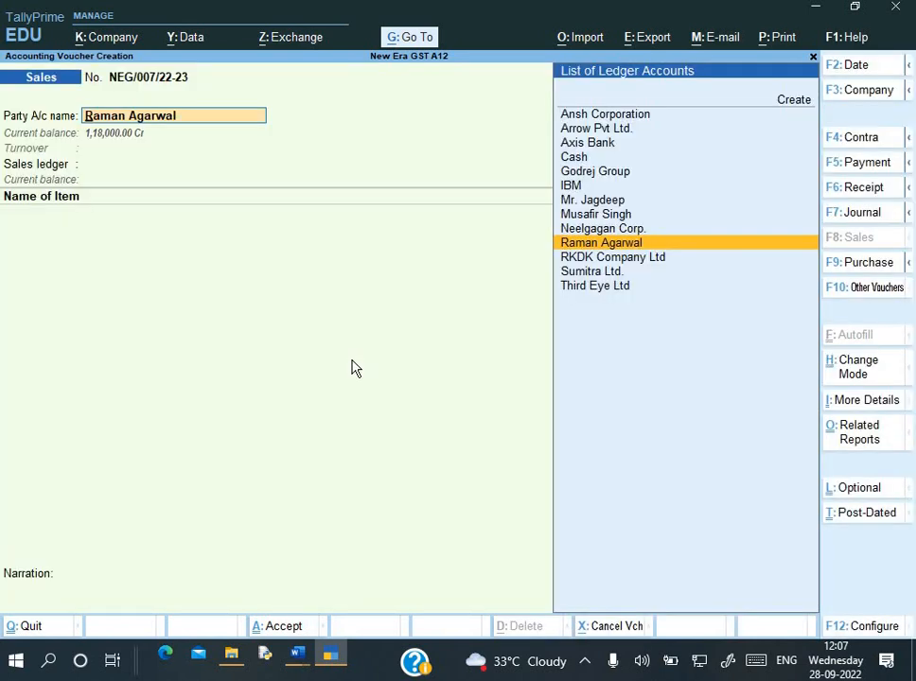
{"action": "key", "text": "ctrl+h"}
{"action": "key", "text": "Down"}
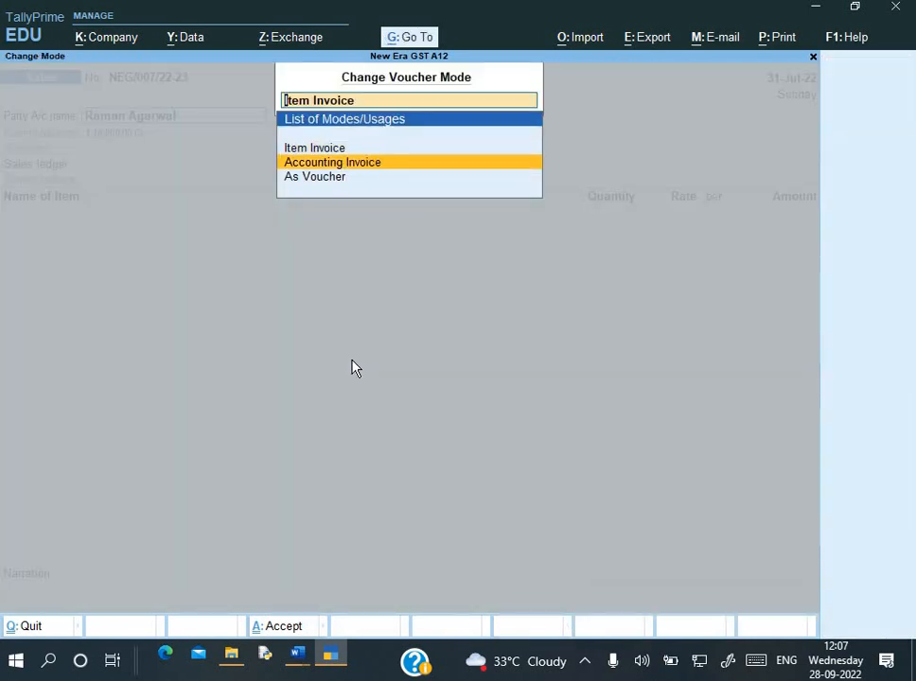
{"action": "key", "text": "Return"}
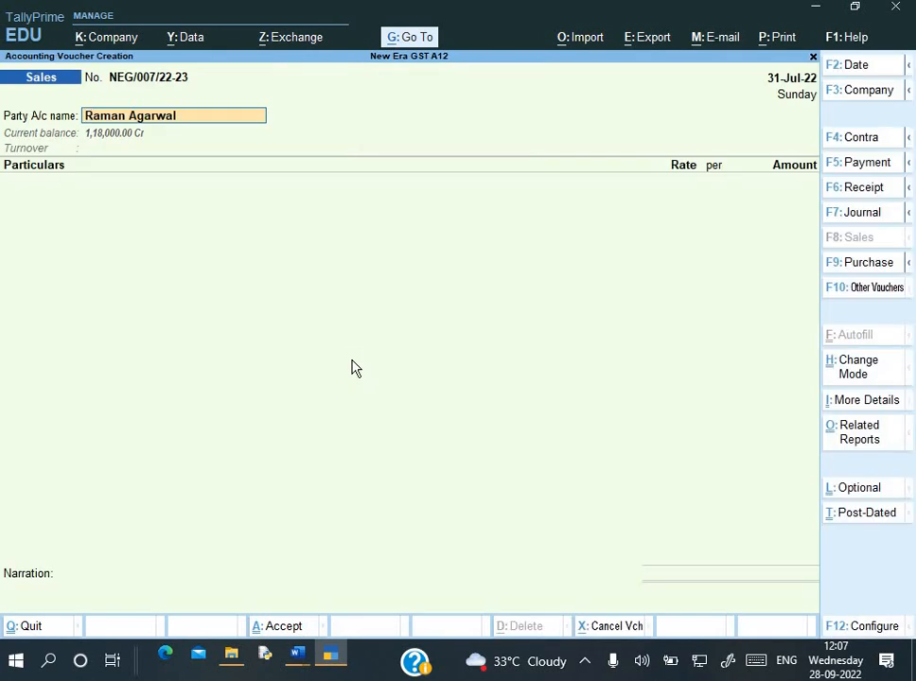
Step: Confirm the customer as party on the accounting invoice and accept the party details without changes
{"action": "key", "text": "Return"}
{"action": "key", "text": "Return"}
{"action": "key", "text": "Return"}
{"action": "key", "text": "Return"}
{"action": "key", "text": "Return"}
{"action": "key", "text": "Return"}
{"action": "key", "text": "Return"}
{"action": "key", "text": "Return"}
{"action": "key", "text": "Return"}
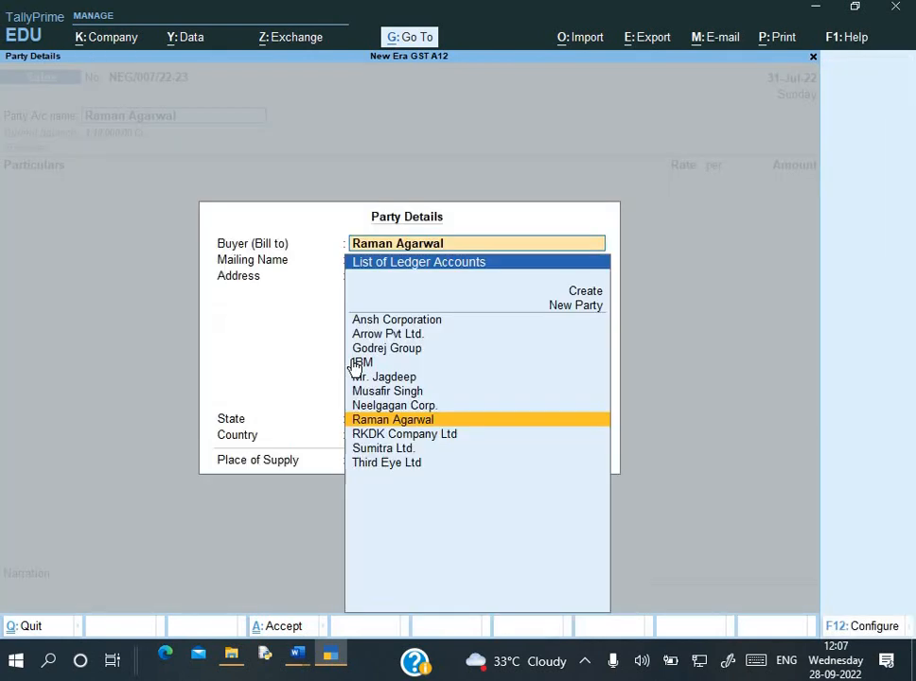
{"action": "key", "text": "Return"}
{"action": "key", "text": "Return"}
{"action": "key", "text": "Return"}
{"action": "key", "text": "Return"}
{"action": "key", "text": "Return"}
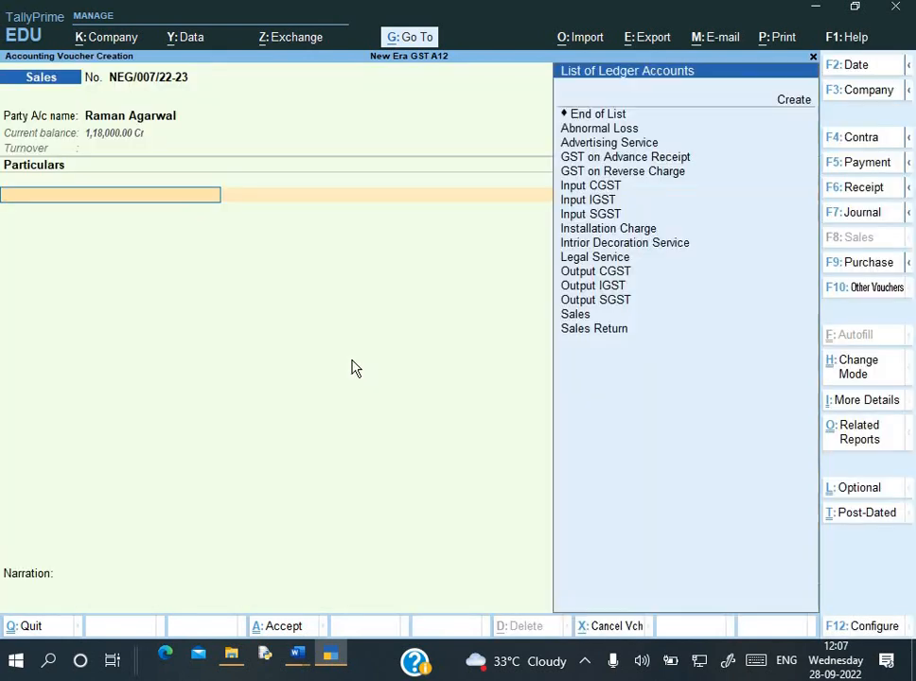
Step: Add the Intrior Decoration Service ledger with an amount of 400000 and accept its default tax classification details
{"action": "key", "text": "Down"}
{"action": "key", "text": "Down"}
{"action": "key", "text": "Down"}
{"action": "key", "text": "Down"}
{"action": "key", "text": "Down"}
{"action": "key", "text": "Down"}
{"action": "key", "text": "Down"}
{"action": "key", "text": "Down"}
{"action": "key", "text": "Down"}
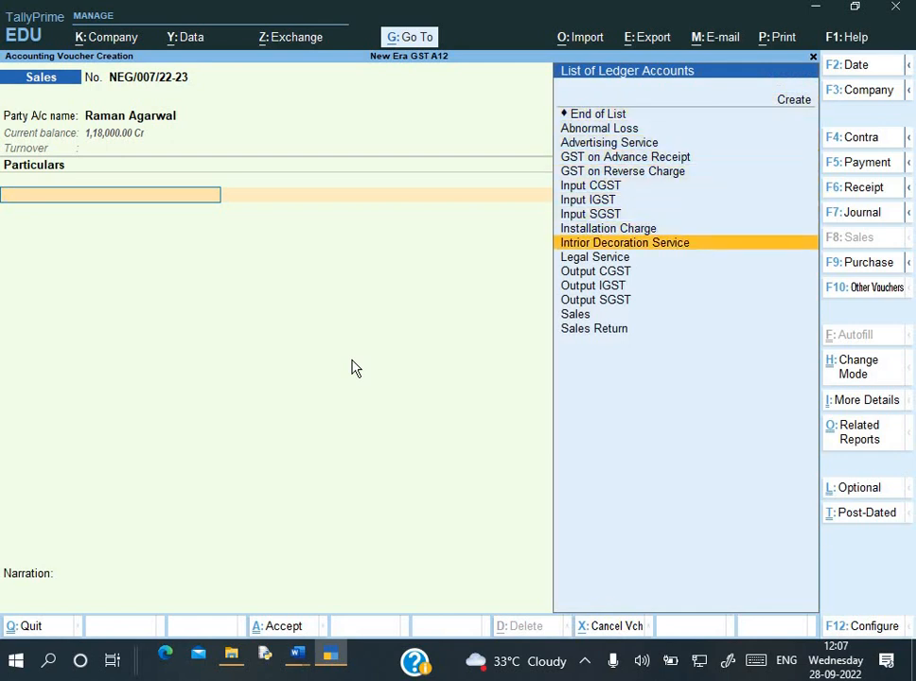
{"action": "key", "text": "Return"}
{"action": "type", "text": "400000"}
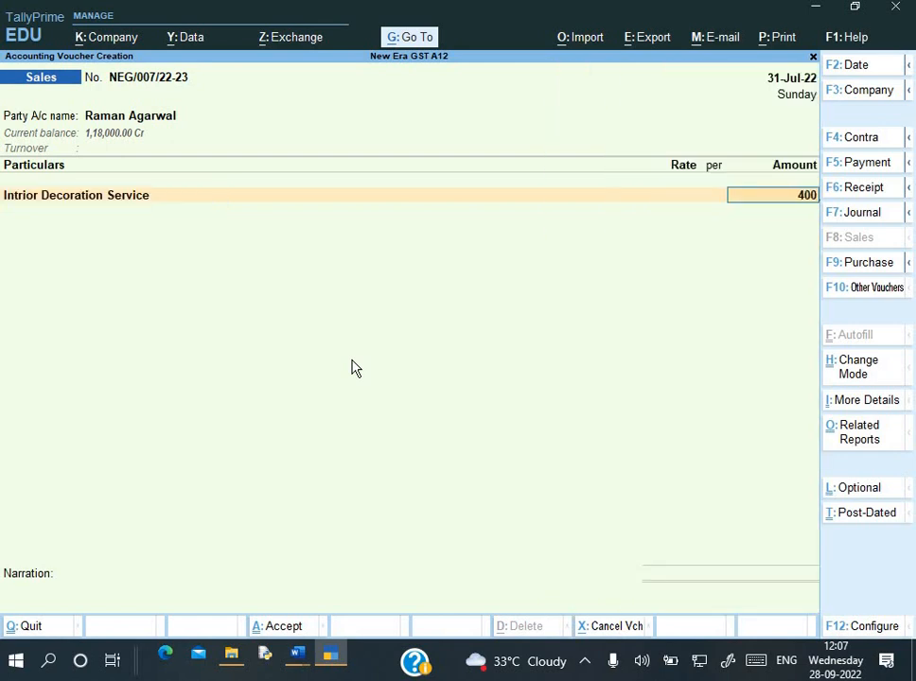
{"action": "key", "text": "Return"}
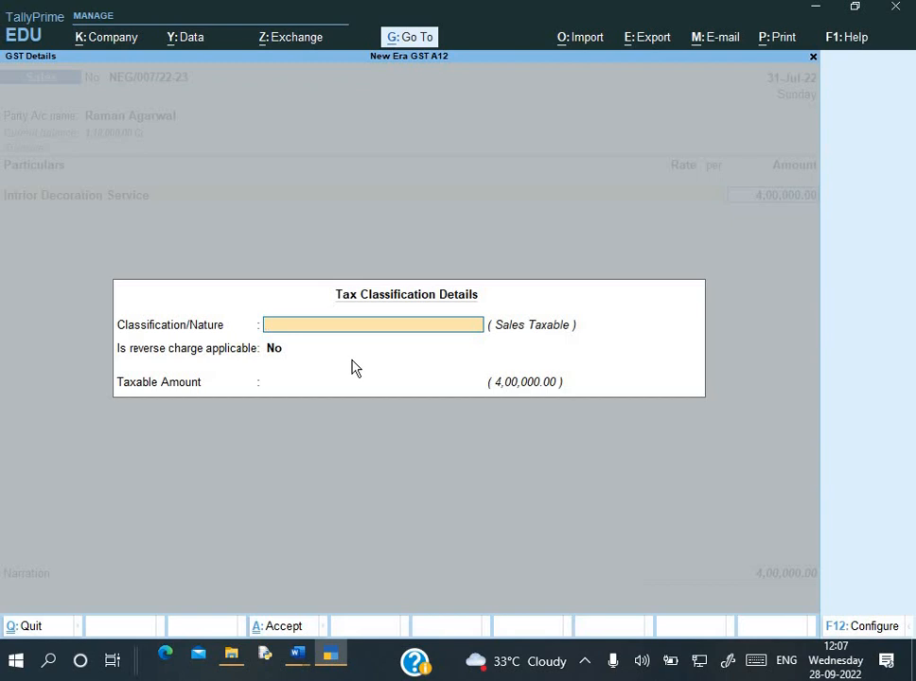
{"action": "key", "text": "Return"}
{"action": "key", "text": "Return"}
{"action": "key", "text": "Return"}
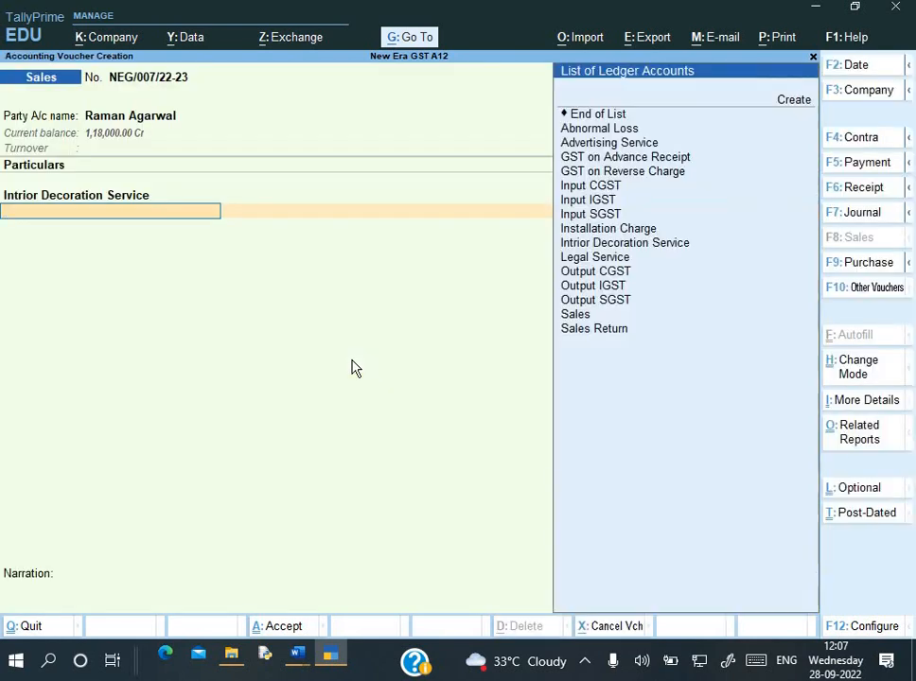
Step: Add the Output CGST and Output SGST ledgers to the sales invoice with their calculated amounts
{"action": "key", "text": "Down"}
{"action": "key", "text": "Down"}
{"action": "key", "text": "Down"}
{"action": "key", "text": "Down"}
{"action": "key", "text": "Down"}
{"action": "key", "text": "Down"}
{"action": "key", "text": "Down"}
{"action": "key", "text": "Down"}
{"action": "key", "text": "Down"}
{"action": "key", "text": "Down"}
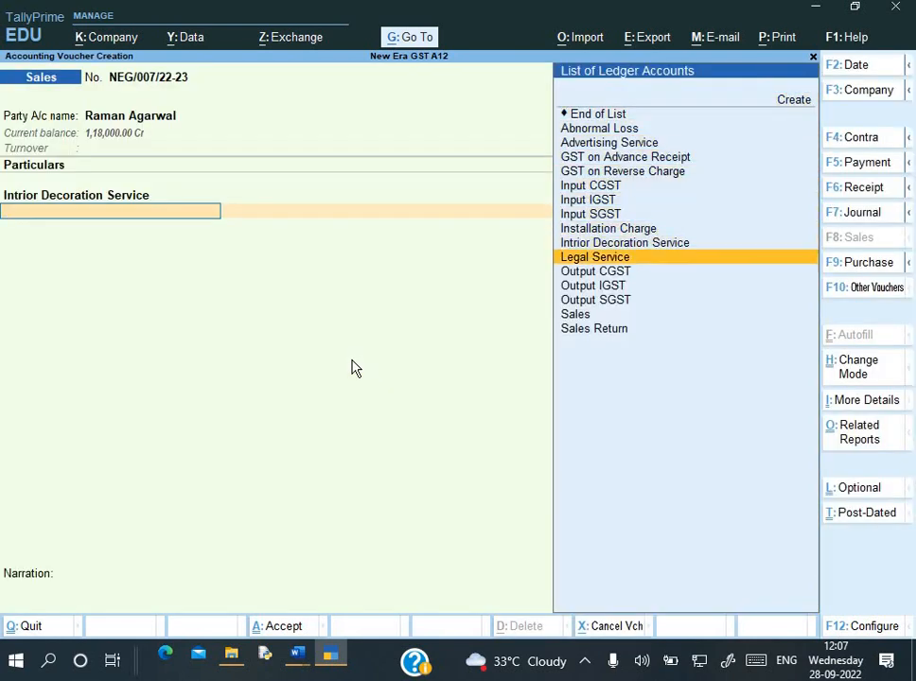
{"action": "key", "text": "Down"}
{"action": "key", "text": "Return"}
{"action": "key", "text": "Down"}
{"action": "key", "text": "Down"}
{"action": "key", "text": "Down"}
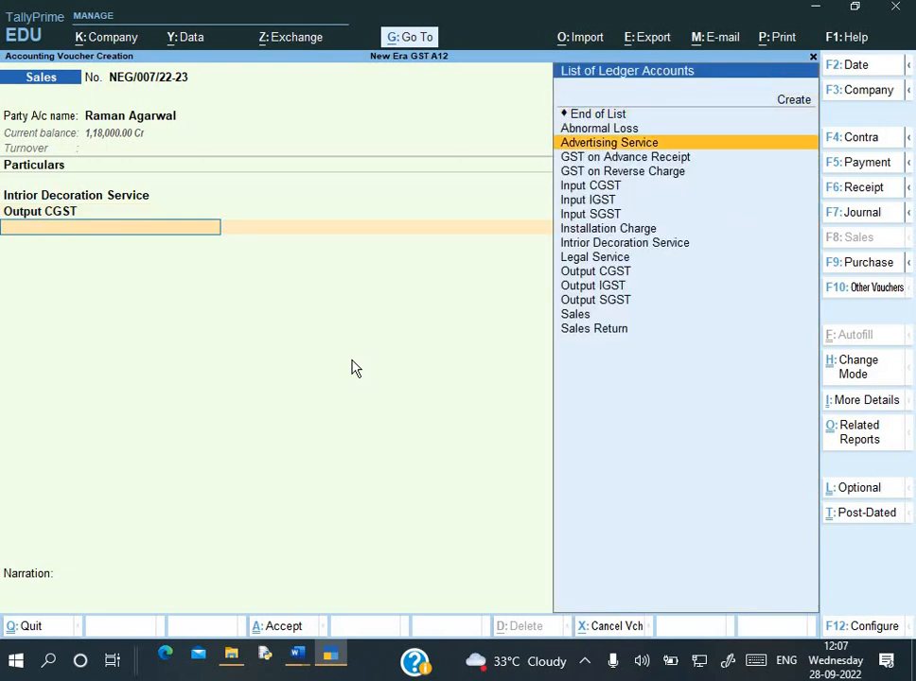
{"action": "key", "text": "Down"}
{"action": "key", "text": "Down"}
{"action": "key", "text": "Down"}
{"action": "key", "text": "Down"}
{"action": "key", "text": "Down"}
{"action": "key", "text": "Down"}
{"action": "key", "text": "Down"}
{"action": "key", "text": "Down"}
{"action": "key", "text": "Down"}
{"action": "key", "text": "Down"}
{"action": "key", "text": "Down"}
{"action": "key", "text": "Return"}
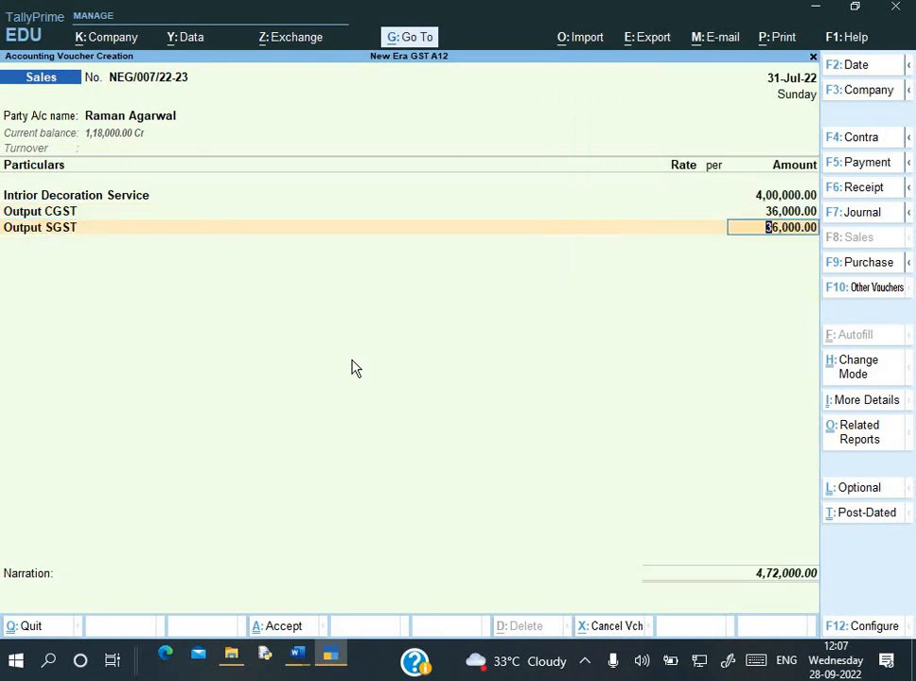
{"action": "key", "text": "Return"}
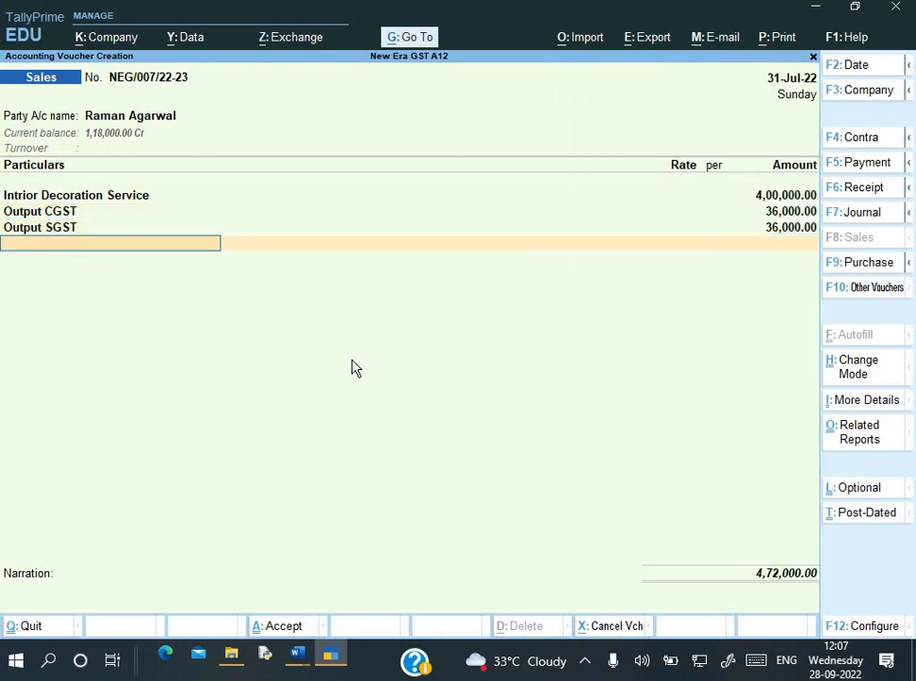
Step: Finish the ledger list and set the customer's bill-wise reference to Agst Ref with the pending bill Adv/1
{"action": "key", "text": "Return"}
{"action": "key", "text": "Return"}
{"action": "key", "text": "Return"}
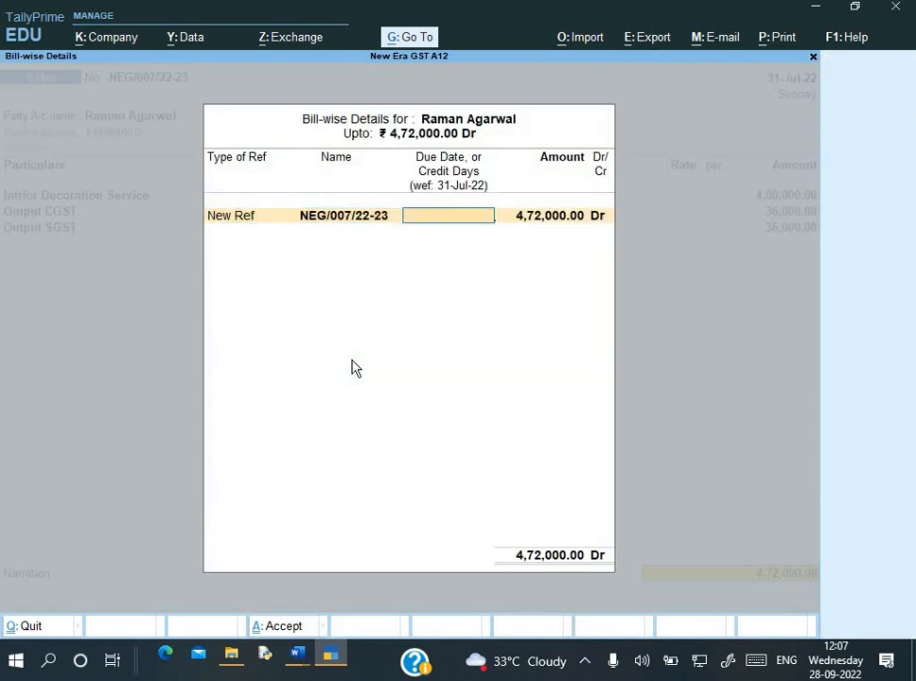
{"action": "key", "text": "Return"}
{"action": "key", "text": "Return"}
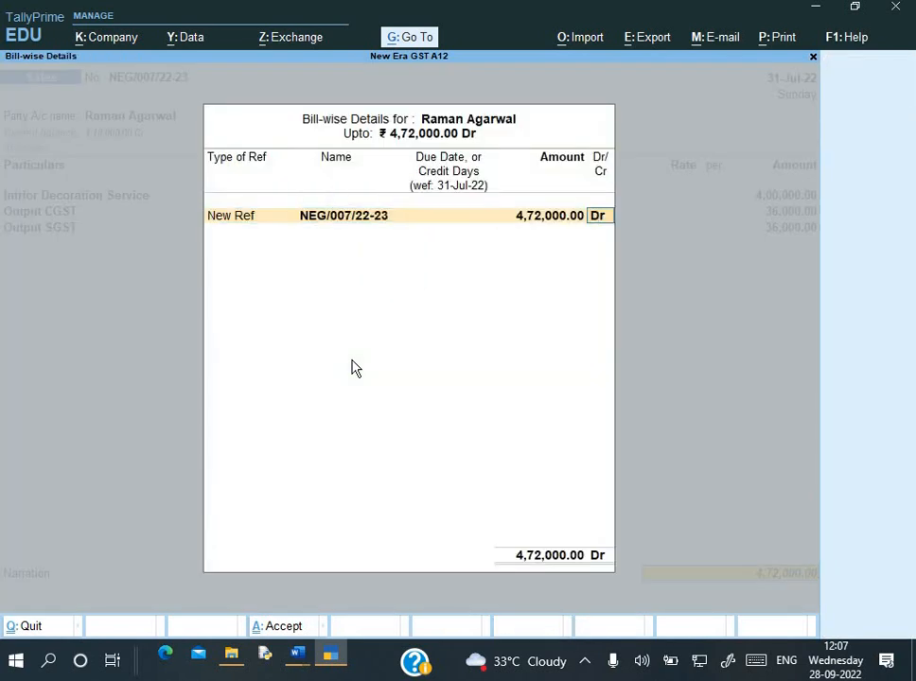
{"action": "key", "text": "BackSpace"}
{"action": "key", "text": "BackSpace"}
{"action": "key", "text": "BackSpace"}
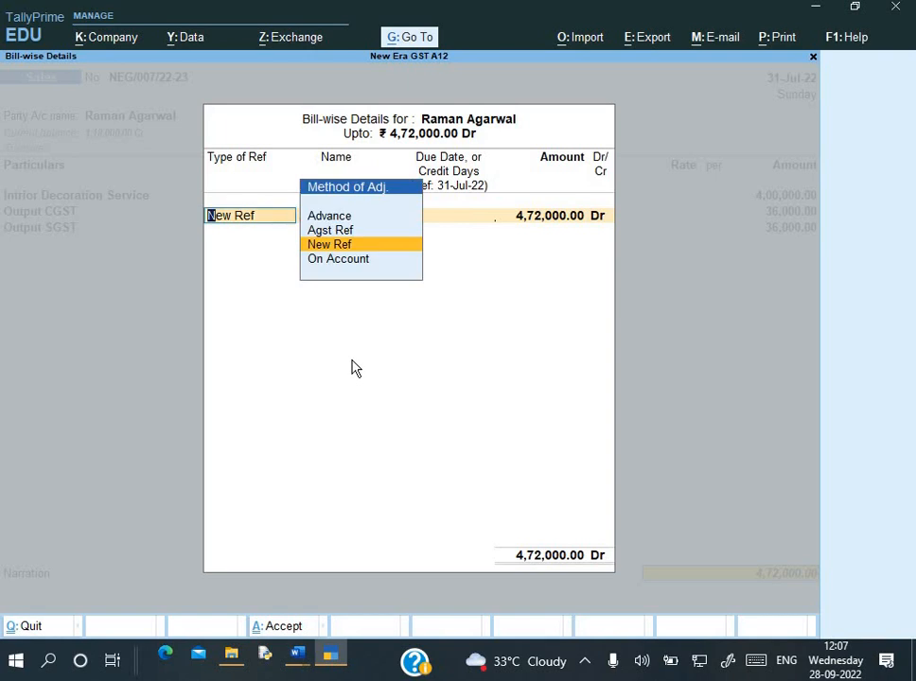
{"action": "key", "text": "Up"}
{"action": "key", "text": "Return"}
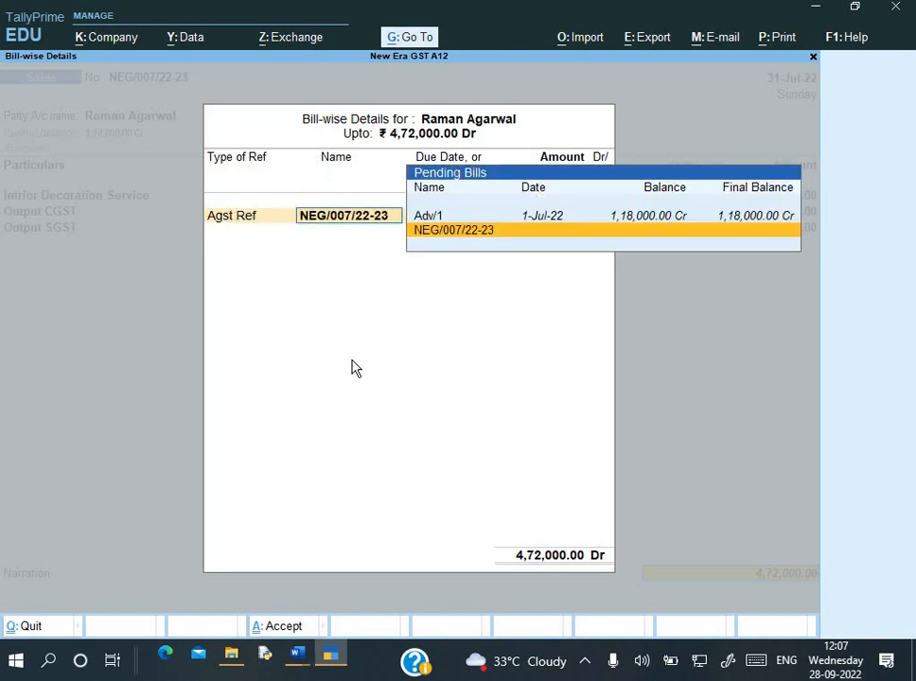
{"action": "key", "text": "Up"}
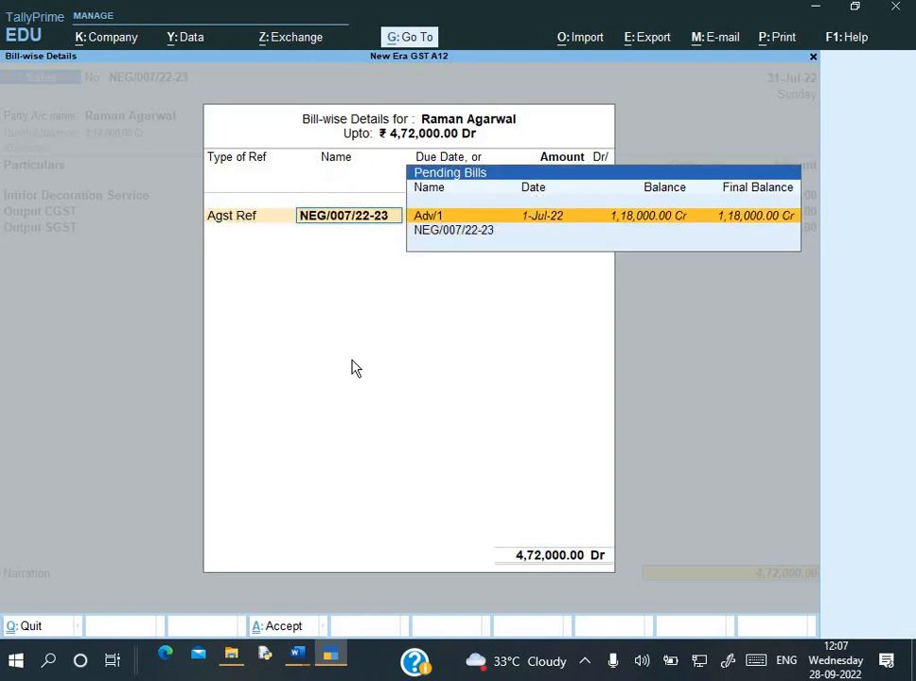
{"action": "key", "text": "Return"}
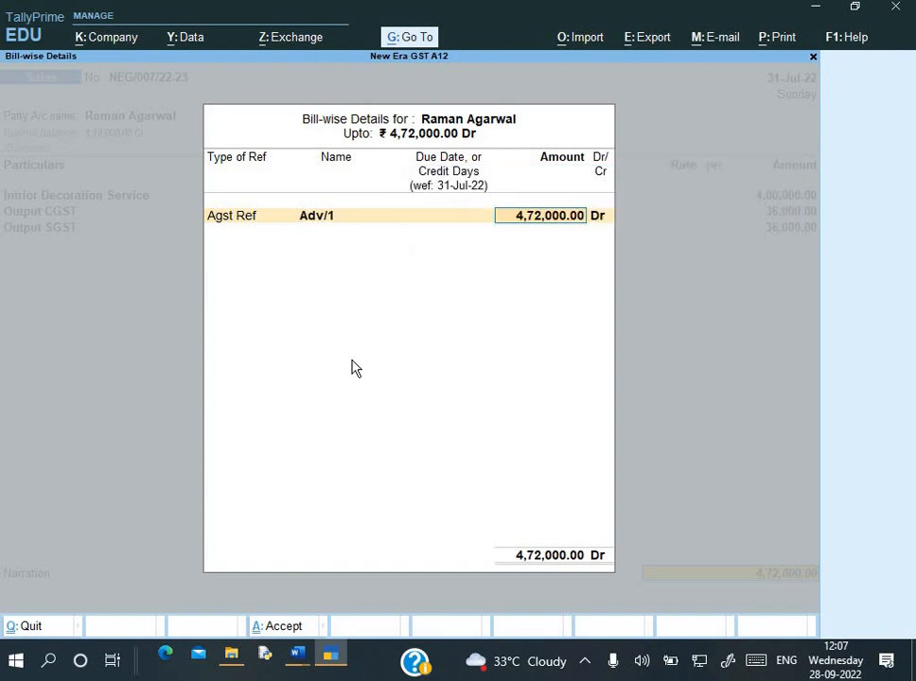
Step: Set the Adv/1 adjustment amount to 1,18,000 and mark it as Cr
{"action": "key", "text": "Return"}
{"action": "key", "text": "BackSpace"}
{"action": "type", "text": "1,18,000"}
{"action": "key", "text": "Return"}
{"action": "type", "text": "c"}
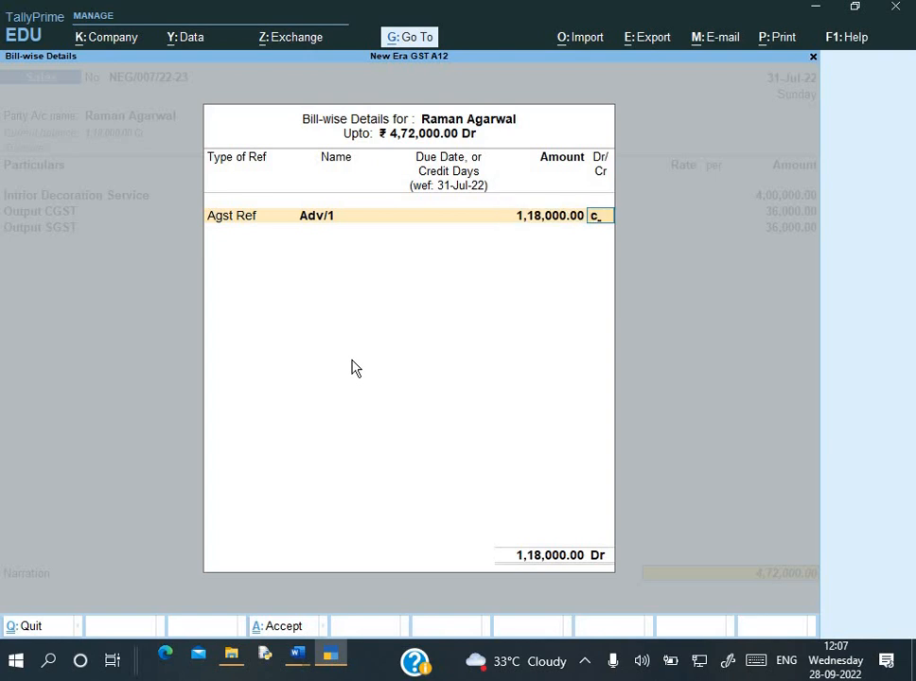
{"action": "key", "text": "Return"}
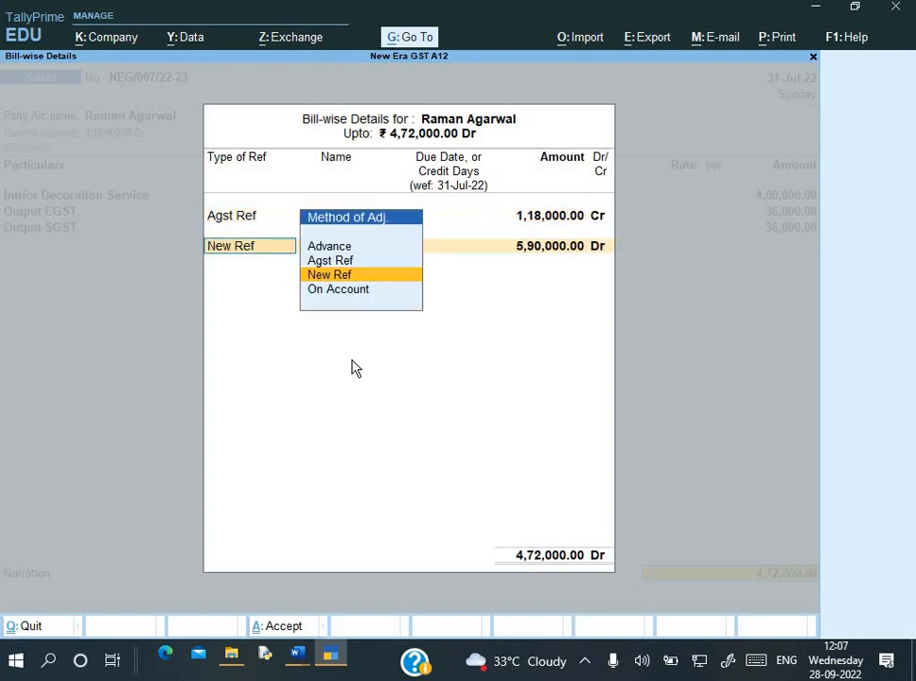
{"action": "key", "text": "Return"}
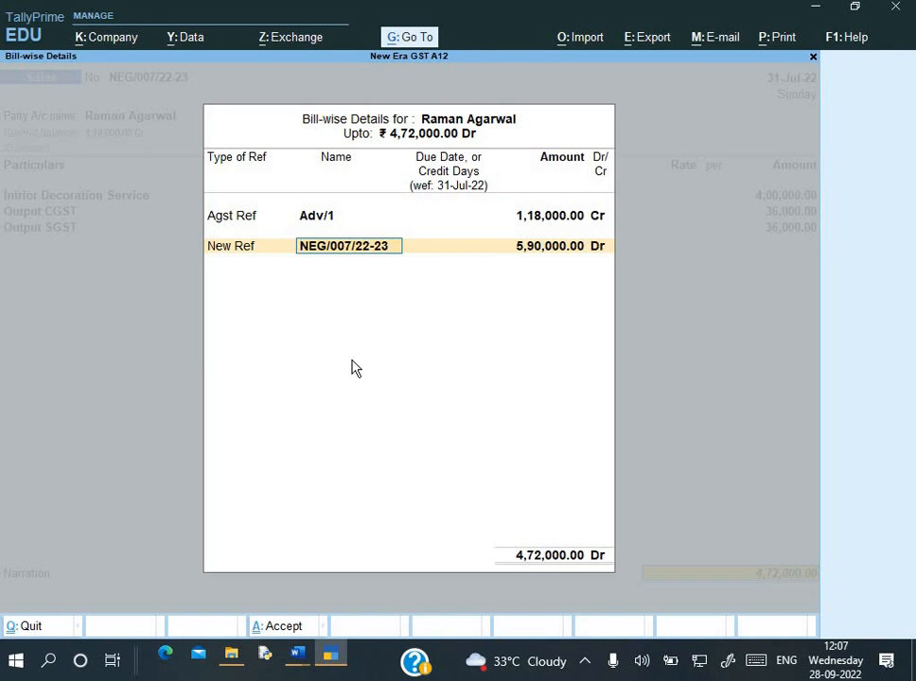
{"action": "key", "text": "BackSpace"}
{"action": "key", "text": "BackSpace"}
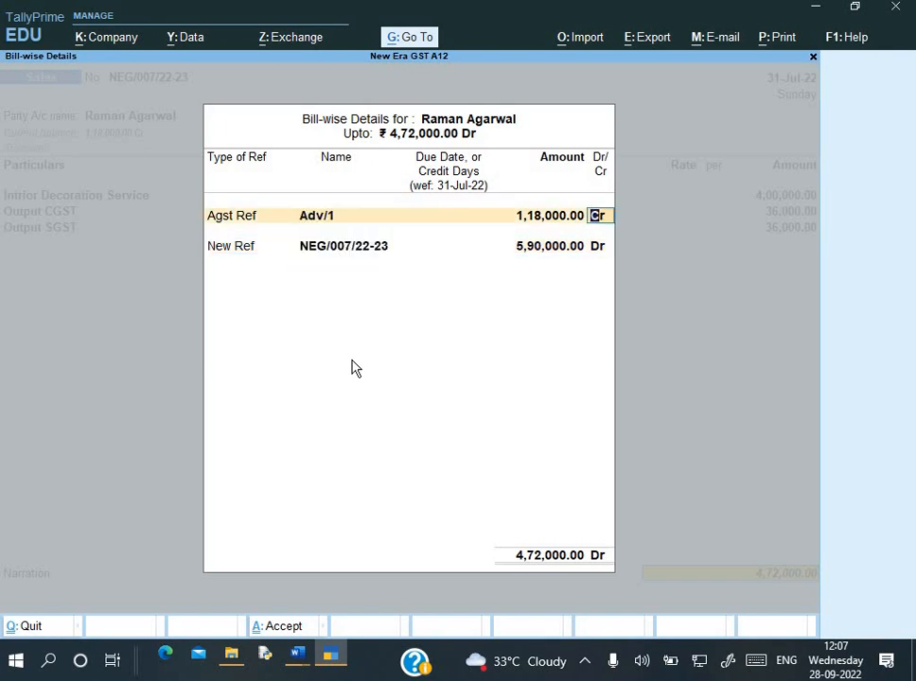
{"action": "type", "text": "d"}
{"action": "key", "text": "Escape"}
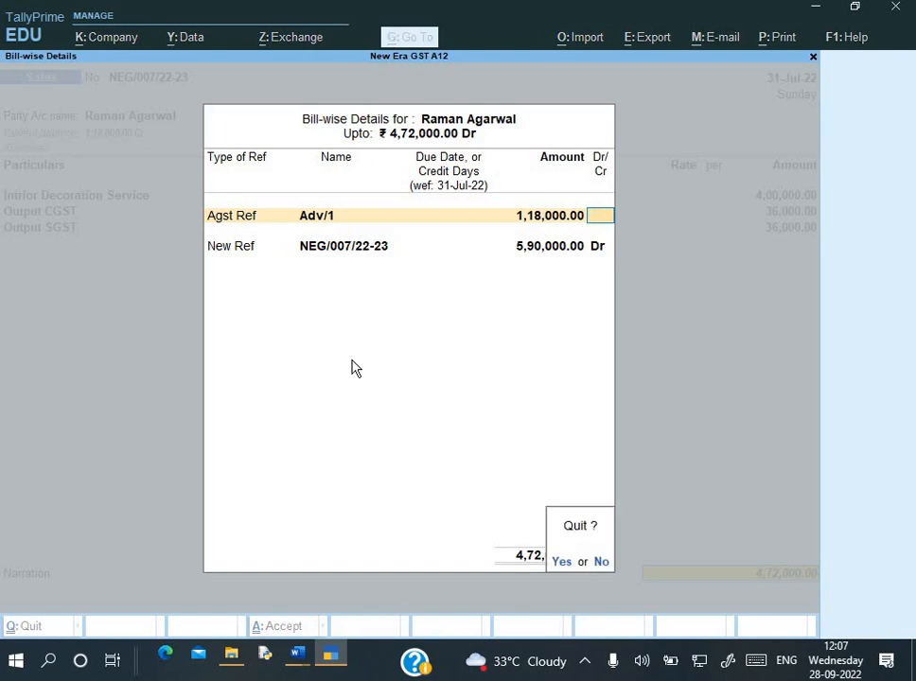
{"action": "key", "text": "y"}
{"action": "key", "text": "Return"}
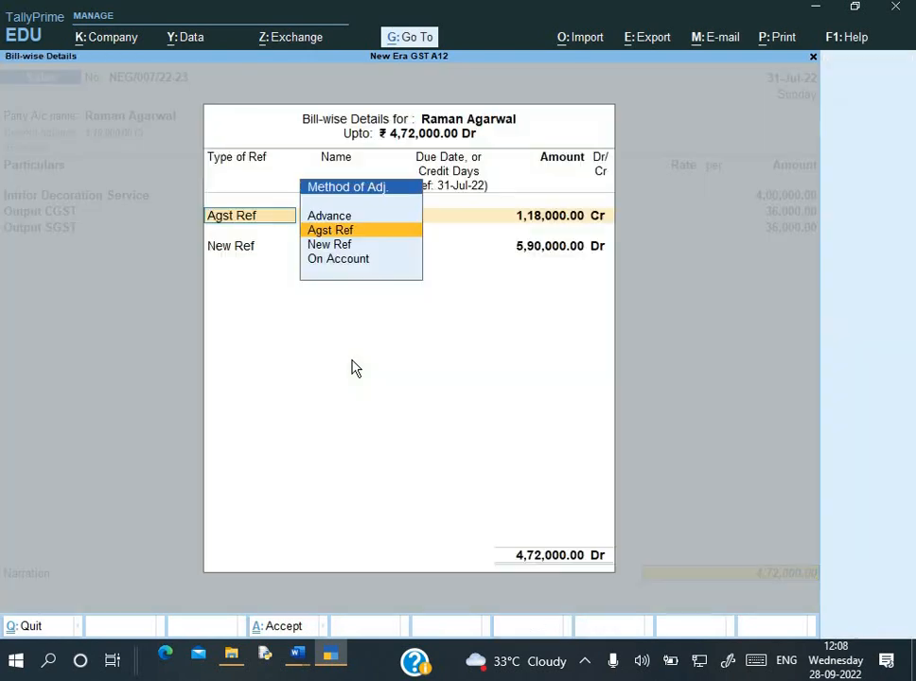
Step: Check the Q.3 bill-wise details in Word, return to TallyPrime and change the Adv/1 adjustment to Dr
{"action": "key", "text": "alt+Tab"}
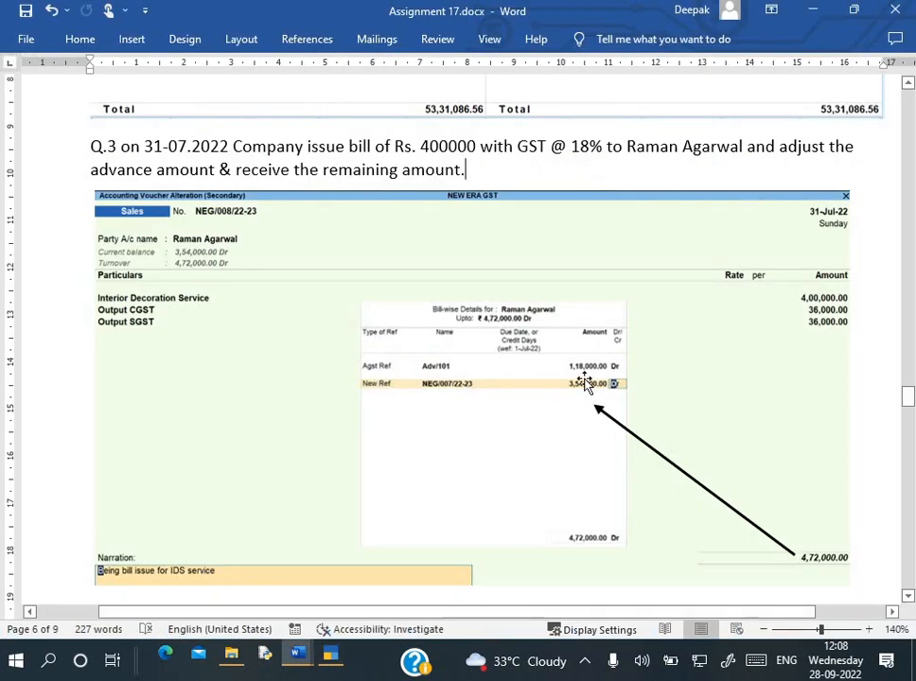
{"action": "key", "text": "alt+Tab"}
{"action": "key", "text": "Escape"}
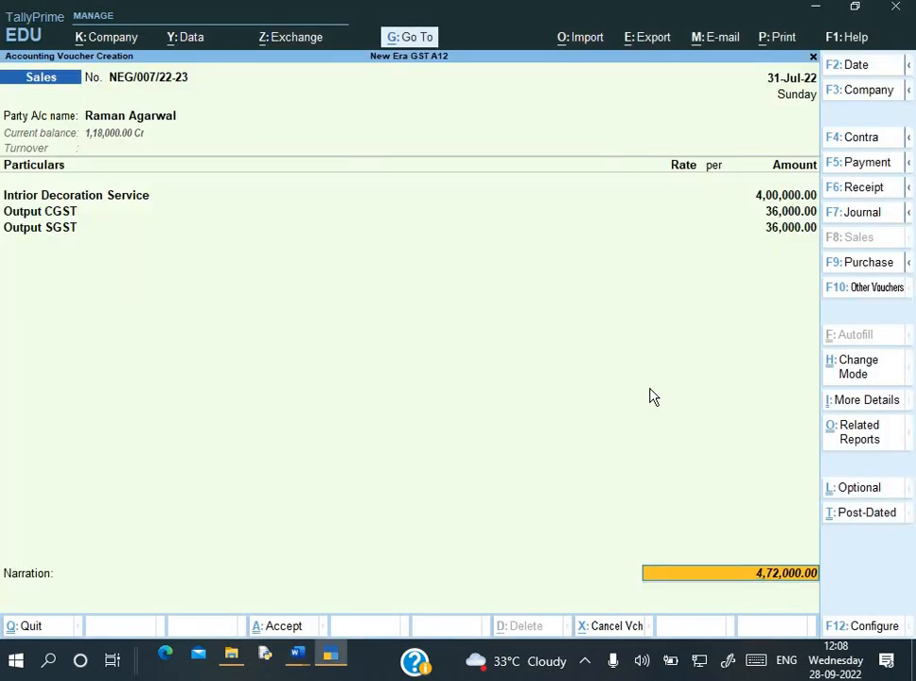
{"action": "key", "text": "Return"}
{"action": "key", "text": "Return"}
{"action": "key", "text": "Return"}
{"action": "type", "text": "d"}
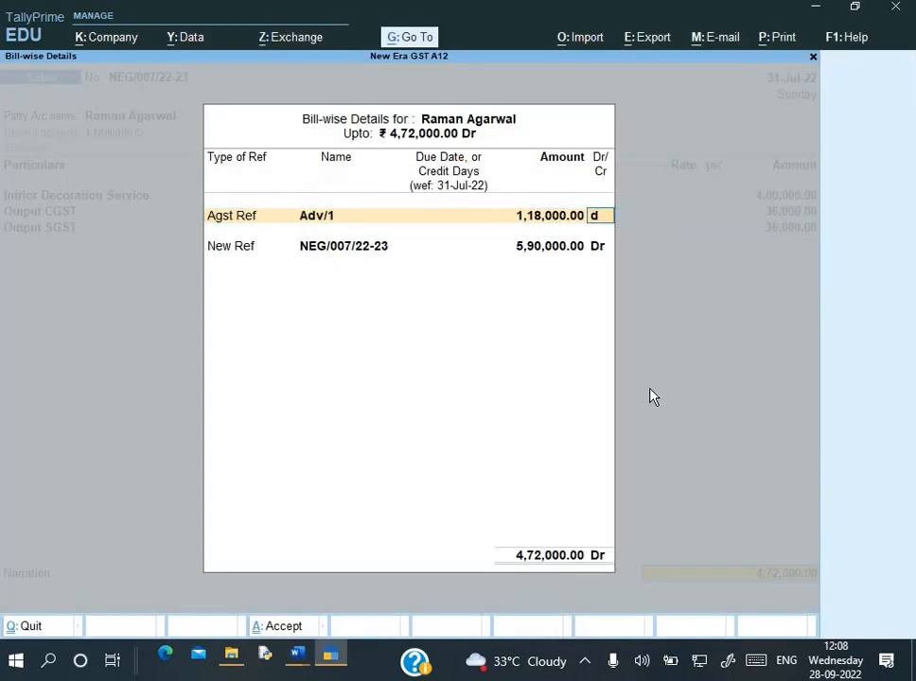
{"action": "key", "text": "Return"}
{"action": "key", "text": "Return"}
{"action": "key", "text": "Return"}
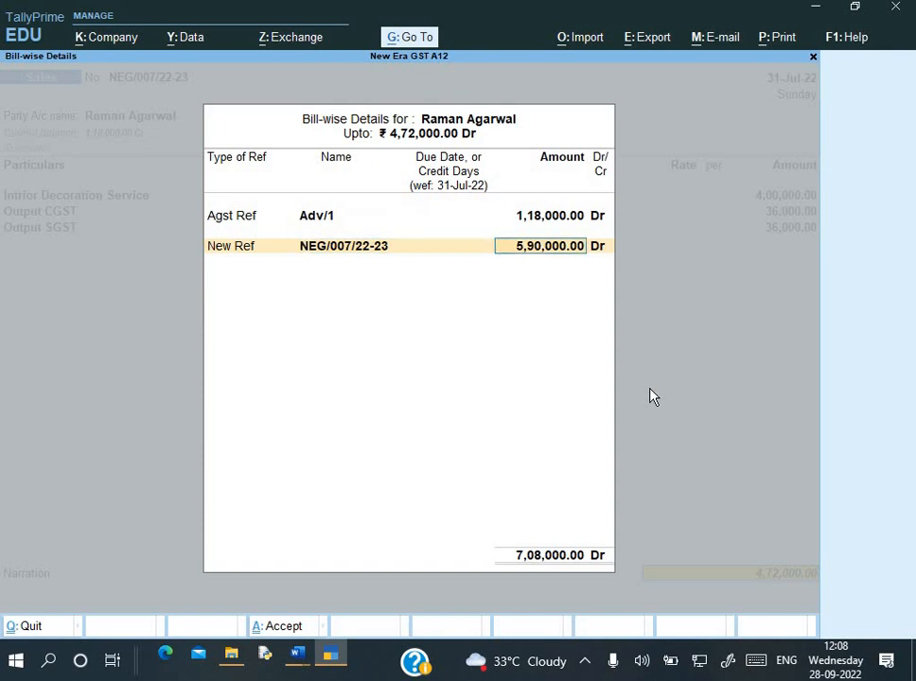
Step: Check the Q.3 example in Word, return to TallyPrime and set the new reference NEG/007/22-23 amount to 3,54,000
{"action": "key", "text": "alt+Tab"}
{"action": "key", "text": "alt+Tab"}
{"action": "type", "text": "354000"}
{"action": "key", "text": "Return"}
{"action": "key", "text": "Return"}
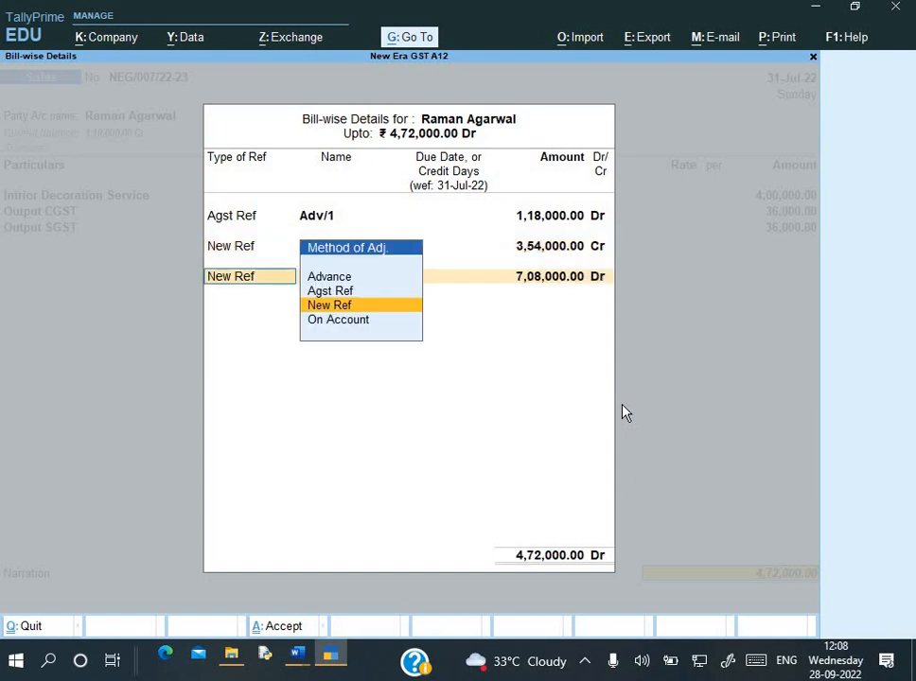
Step: Change the 3,54,000 new reference in the bill-wise details to Dr, checking it against the Word example
{"action": "key", "text": "BackSpace"}
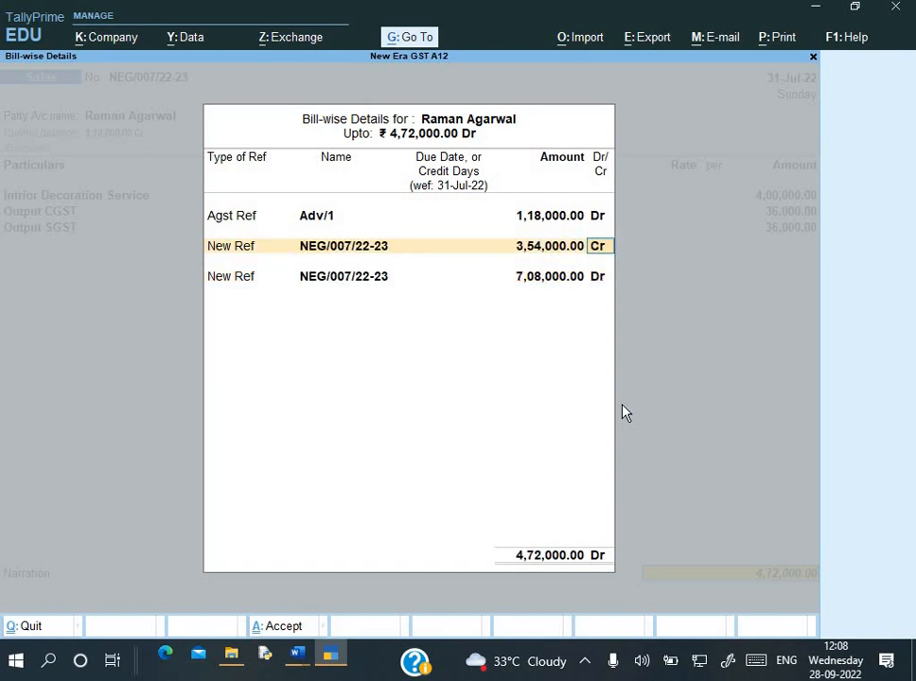
{"action": "key", "text": "Escape"}
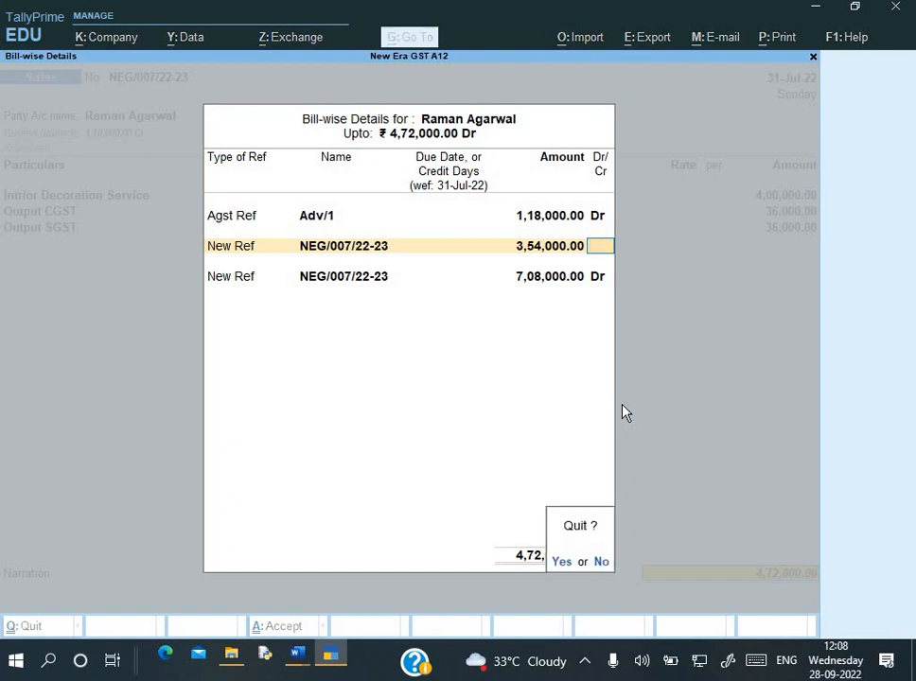
{"action": "key", "text": "alt+Tab"}
{"action": "key", "text": "alt+Tab"}
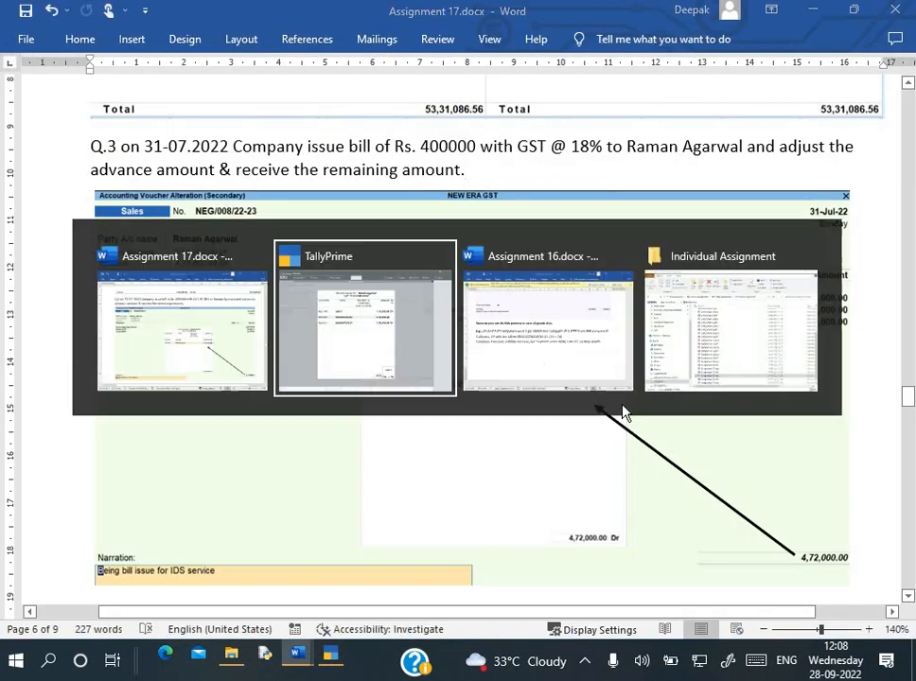
{"action": "type", "text": "n"}
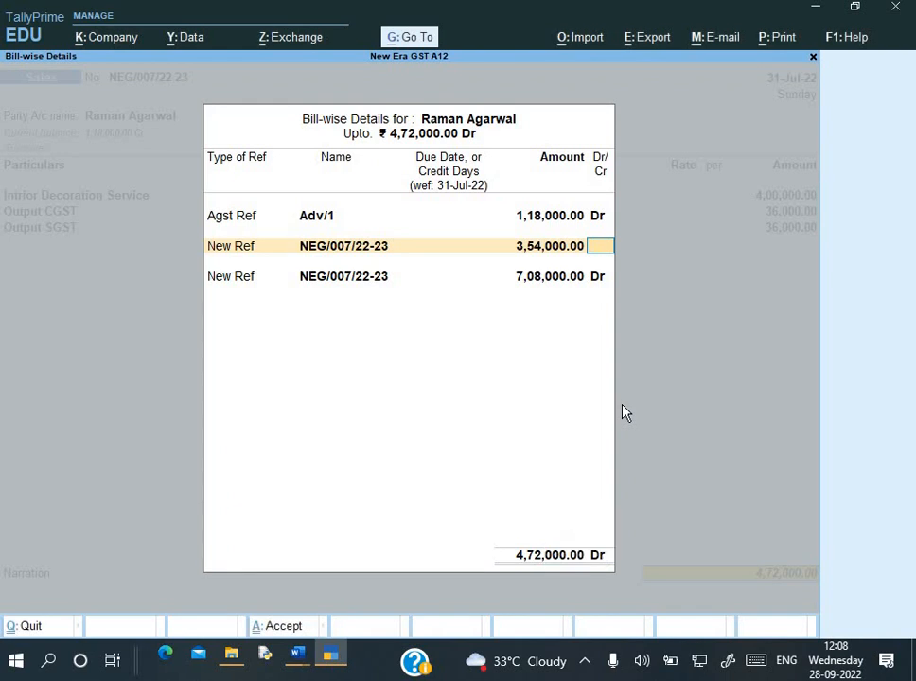
{"action": "type", "text": "d"}
{"action": "key", "text": "Return"}
{"action": "key", "text": "BackSpace"}
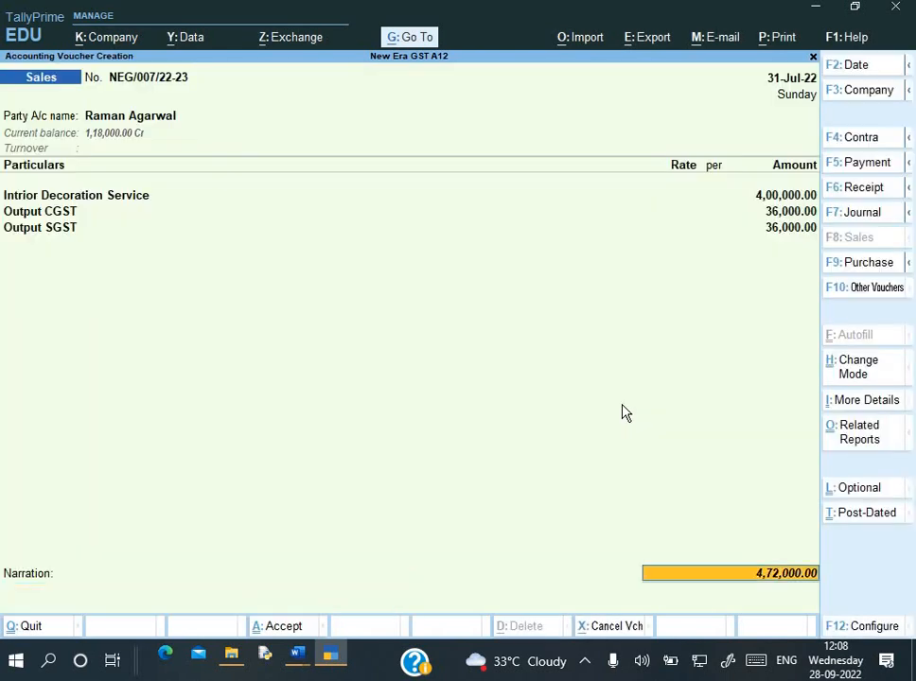
Step: Review the Adv/1 and new reference entries in the customer's bill-wise details and accept them
{"action": "key", "text": "Return"}
{"action": "key", "text": "Return"}
{"action": "key", "text": "Return"}
{"action": "key", "text": "Return"}
{"action": "key", "text": "Return"}
{"action": "key", "text": "Return"}
{"action": "key", "text": "Return"}
{"action": "key", "text": "Return"}
{"action": "key", "text": "Return"}
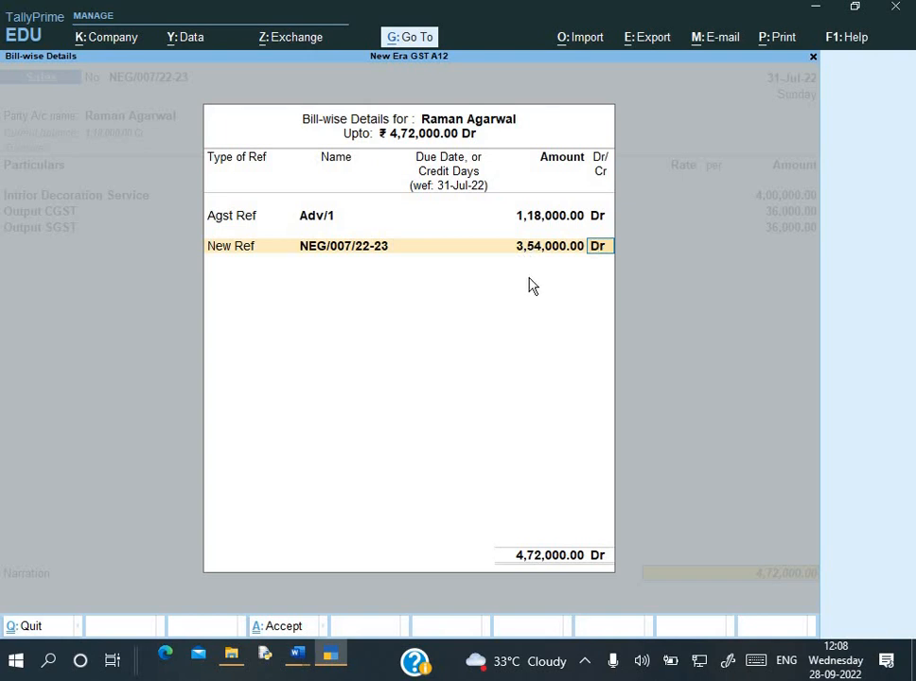
{"action": "key", "text": "Return"}
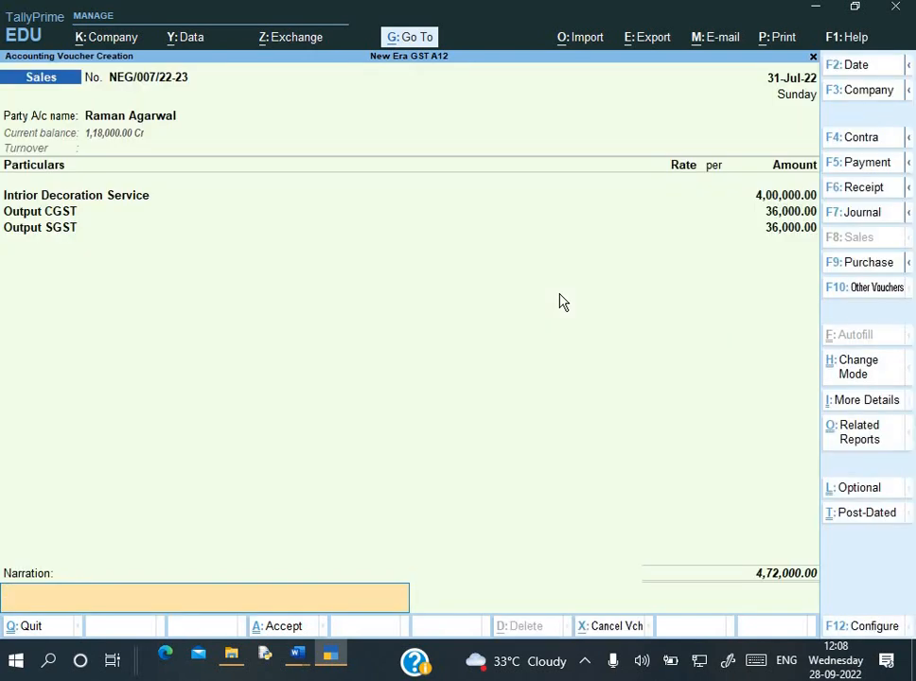
Step: Enter the sales invoice narration "Being Bill issue for IDS service", checking the wording in the Word assignment
{"action": "type", "text": "Being"}
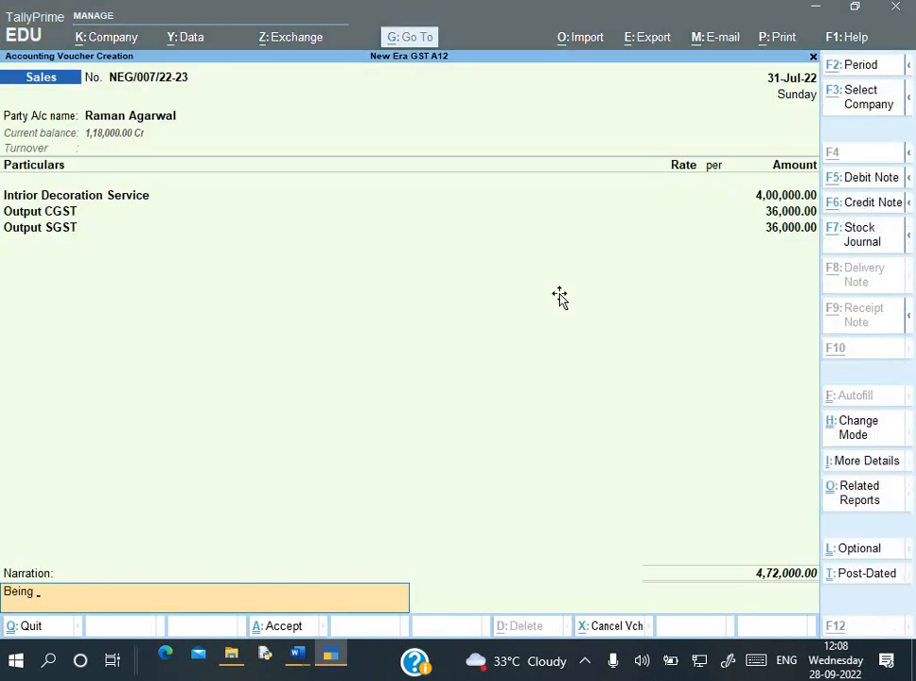
{"action": "key", "text": "alt+Tab"}
{"action": "key", "text": "alt+Tab"}
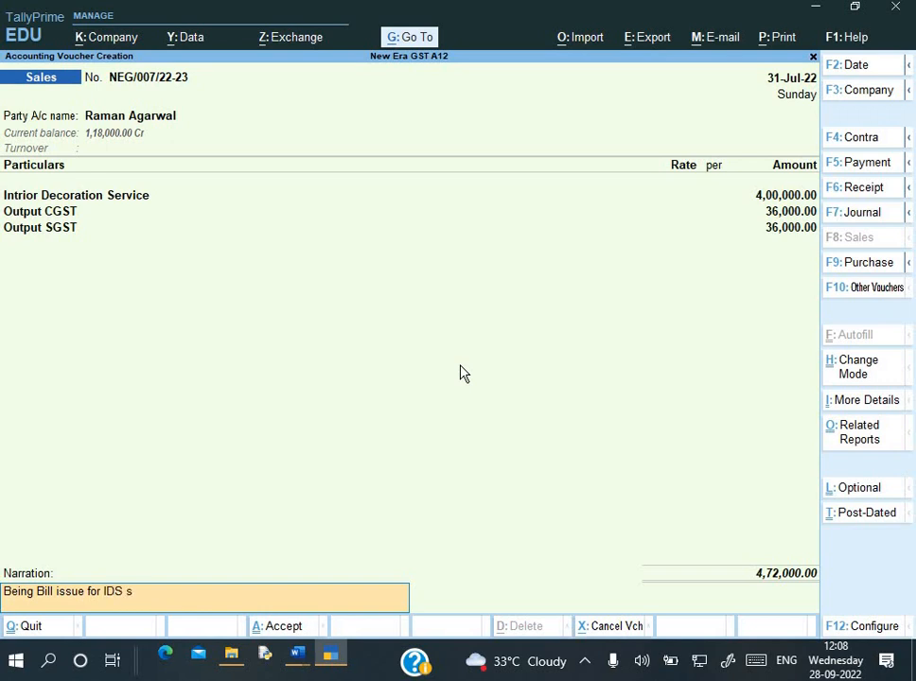
{"action": "type", "text": "vice"}
{"action": "key", "text": "Return"}
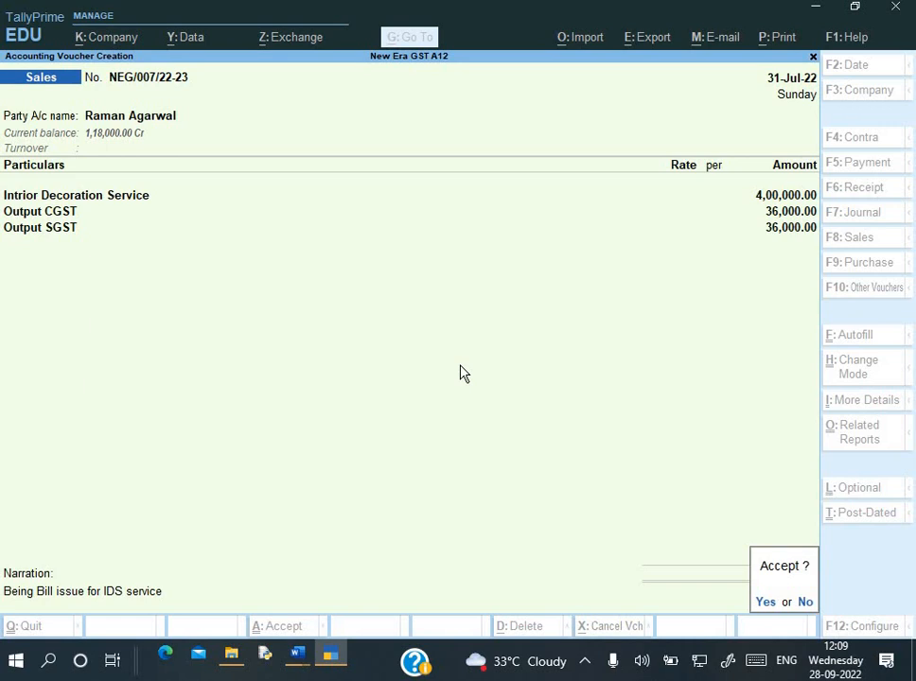
Step: Extend the narration with "& Adjust Advance" and save the sales invoice
{"action": "key", "text": "Escape"}
{"action": "key", "text": "End"}
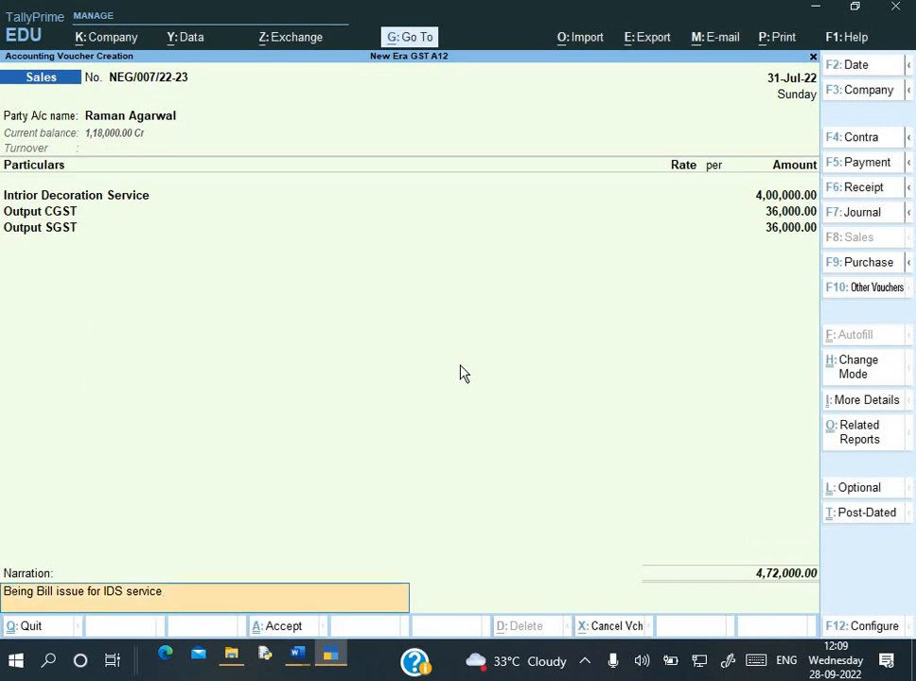
{"action": "type", "text": "& Adjust Ad"}
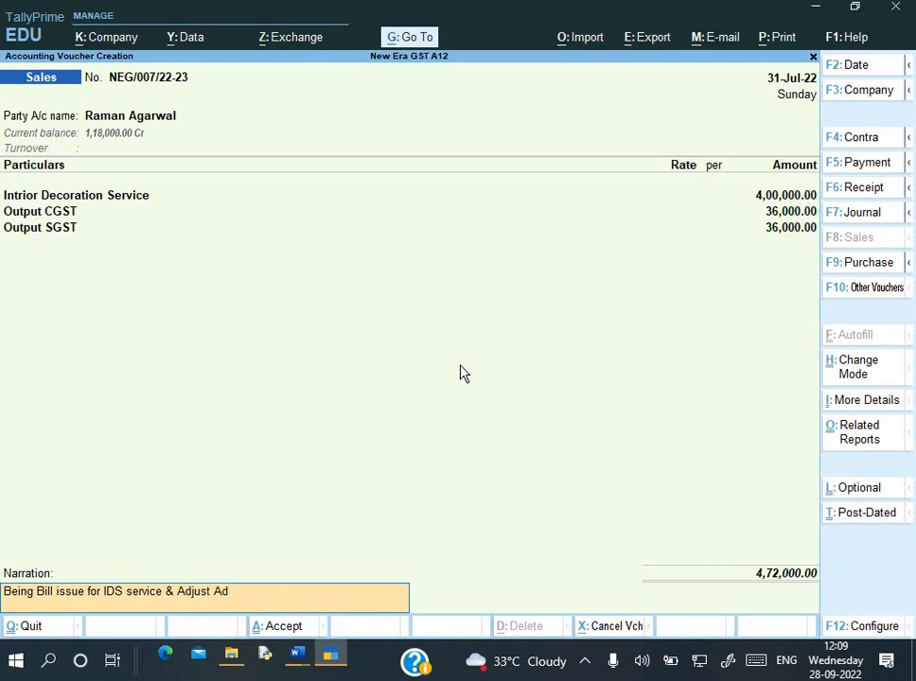
{"action": "type", "text": "vance"}
{"action": "key", "text": "Return"}
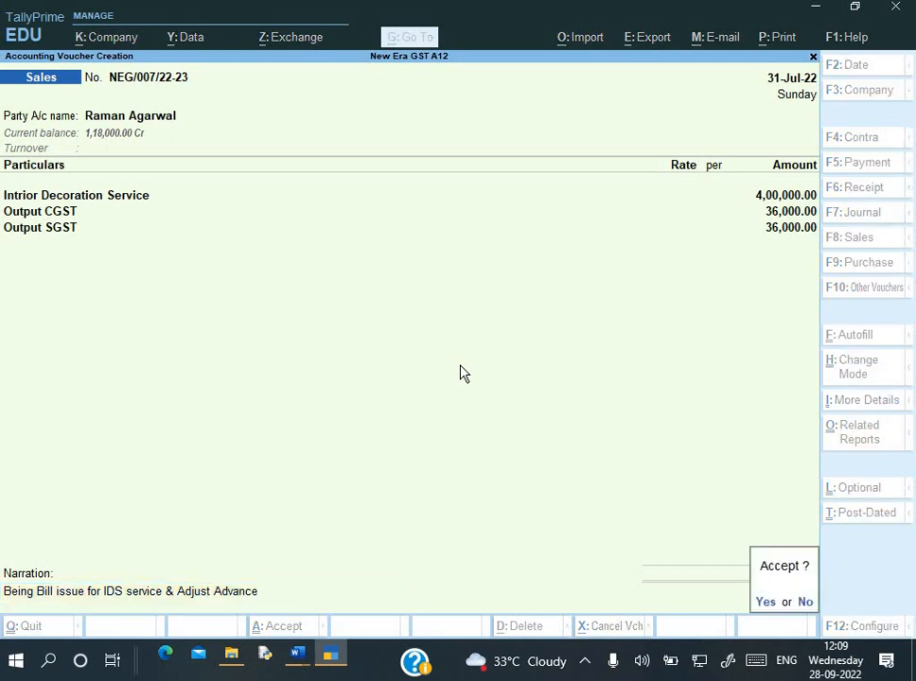
{"action": "key", "text": "Return"}
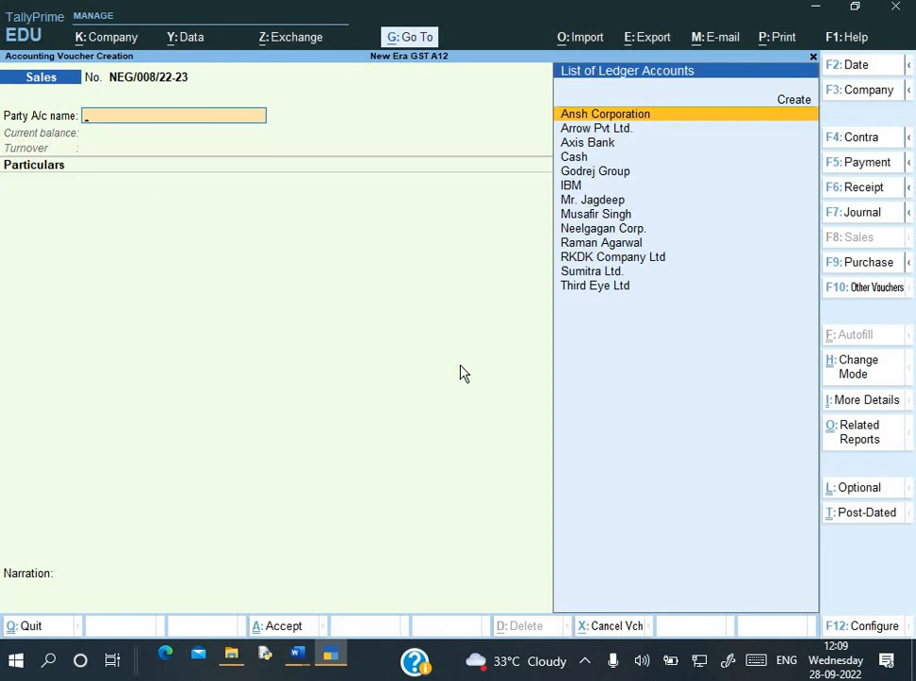
Step: Switch to Word and read the assignment's instruction and example for rechecking GSTR-1 and the Balance Sheet
{"action": "key", "text": "alt+Tab"}
{"action": "scroll", "coordinate": [433, 457], "scroll_direction": "down", "scroll_amount": 6}
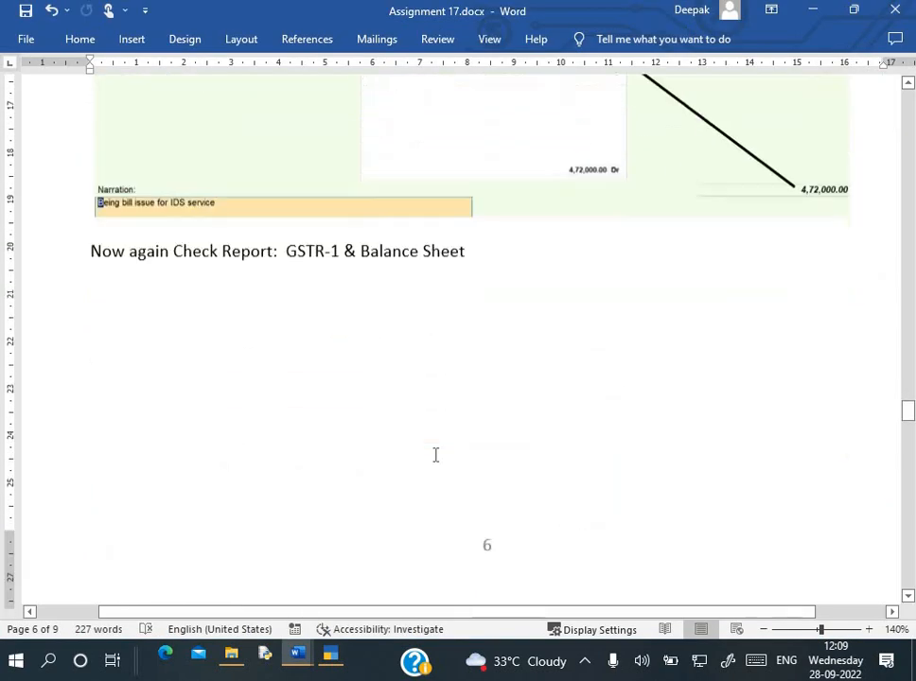
{"action": "scroll", "coordinate": [436, 455], "scroll_direction": "down", "scroll_amount": 1}
{"action": "scroll", "coordinate": [434, 296], "scroll_direction": "down", "scroll_amount": 10}
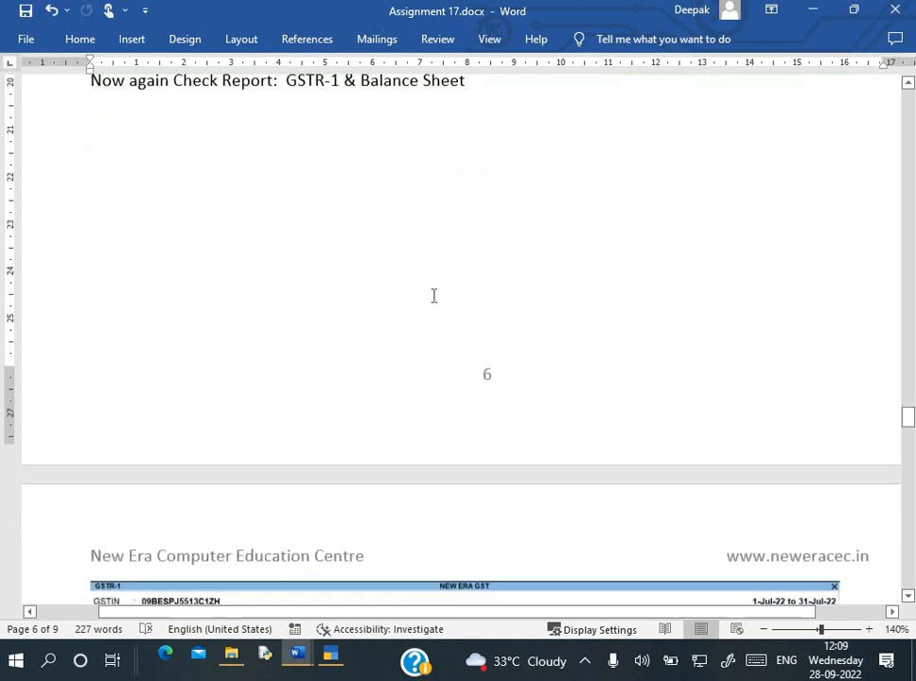
{"action": "key", "text": "alt+Tab"}
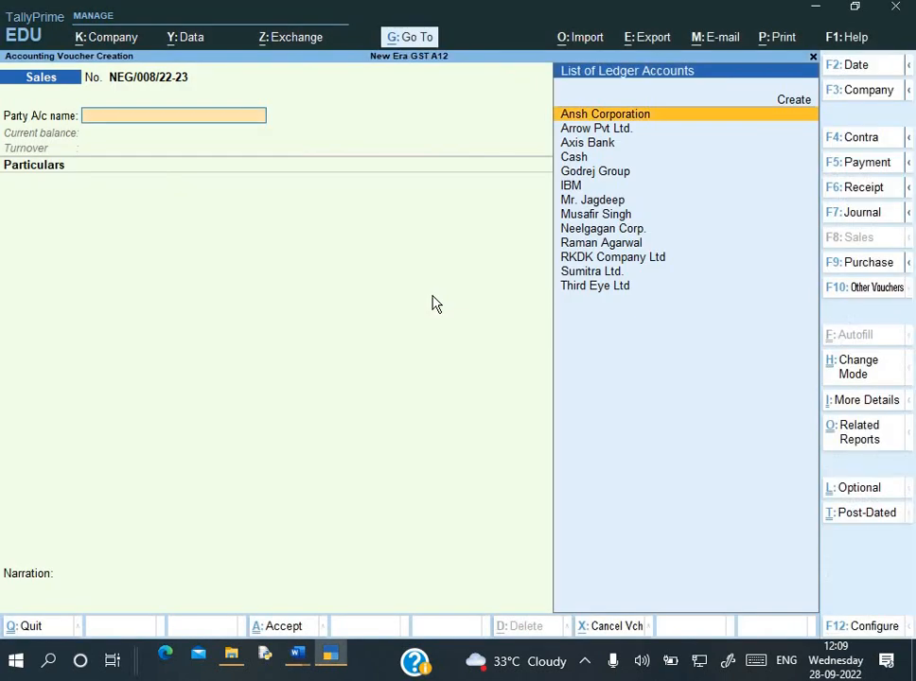
{"action": "key", "text": "alt+Tab"}
{"action": "scroll", "coordinate": [434, 299], "scroll_direction": "down", "scroll_amount": 3}
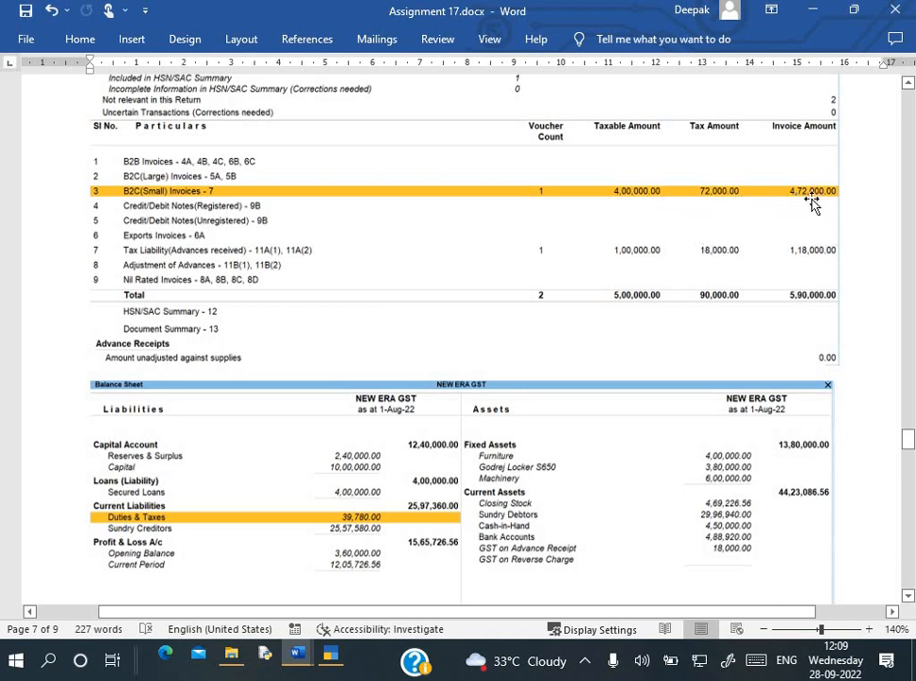
Step: Return to TallyPrime, open the GSTR-1 report and examine its B2C(Small) invoices, advances received and adjustment of advances rows
{"action": "key", "text": "alt+Tab"}
{"action": "key", "text": "Escape"}
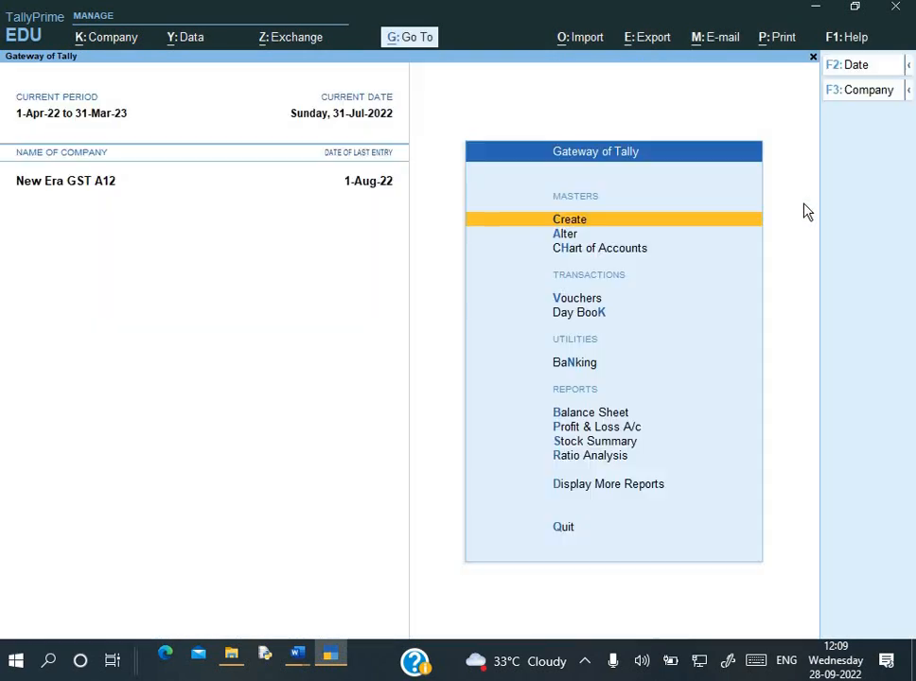
{"action": "key", "text": "d"}
{"action": "key", "text": "o"}
{"action": "key", "text": "Return"}
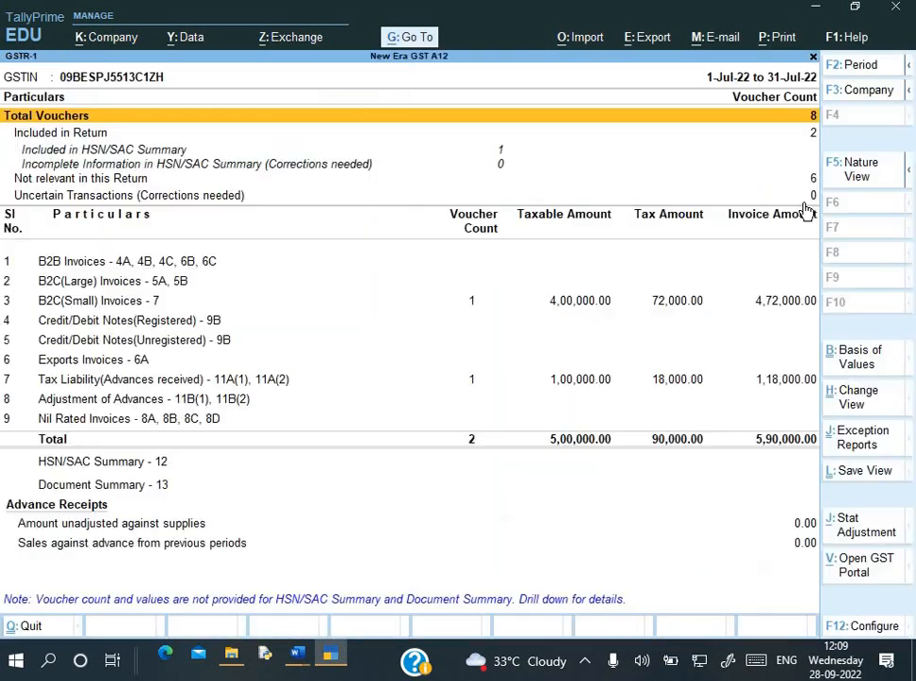
{"action": "key", "text": "Down"}
{"action": "key", "text": "Down"}
{"action": "key", "text": "Down"}
{"action": "key", "text": "Down"}
{"action": "key", "text": "Down"}
{"action": "key", "text": "Down"}
{"action": "key", "text": "Down"}
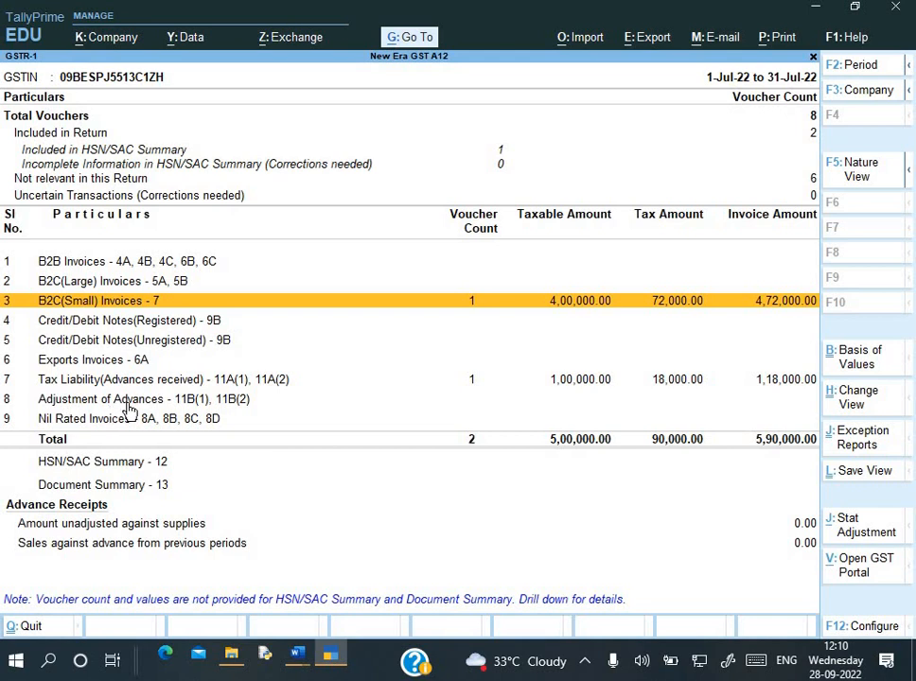
Step: Switch to Word and view the example Balance Sheet and the tax liability decrease instructions that follow GSTR-1
{"action": "key", "text": "alt+Tab"}
{"action": "scroll", "coordinate": [127, 402], "scroll_direction": "down", "scroll_amount": 10}
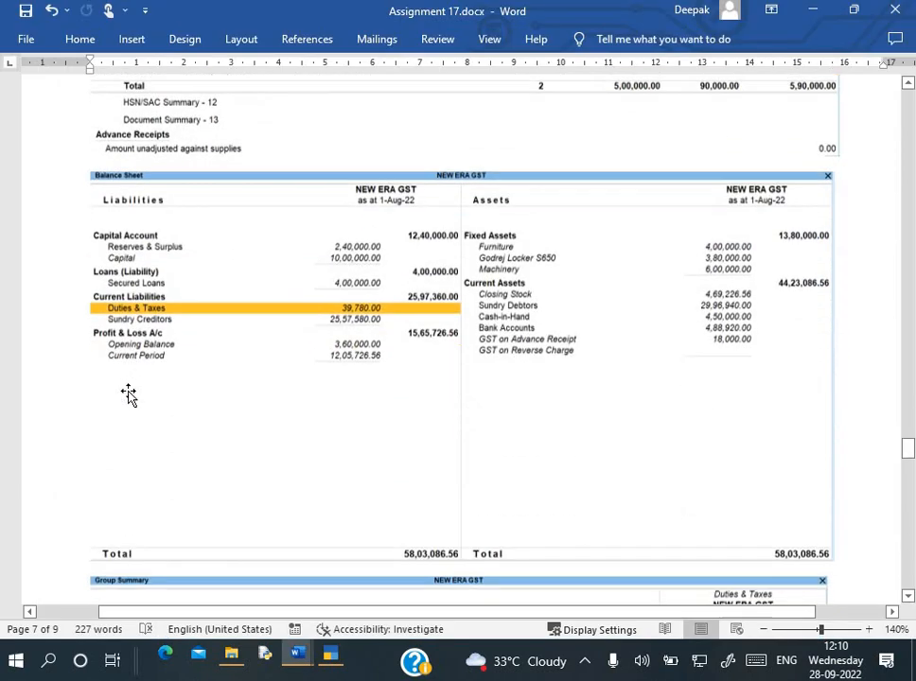
{"action": "scroll", "coordinate": [130, 392], "scroll_direction": "down", "scroll_amount": 3}
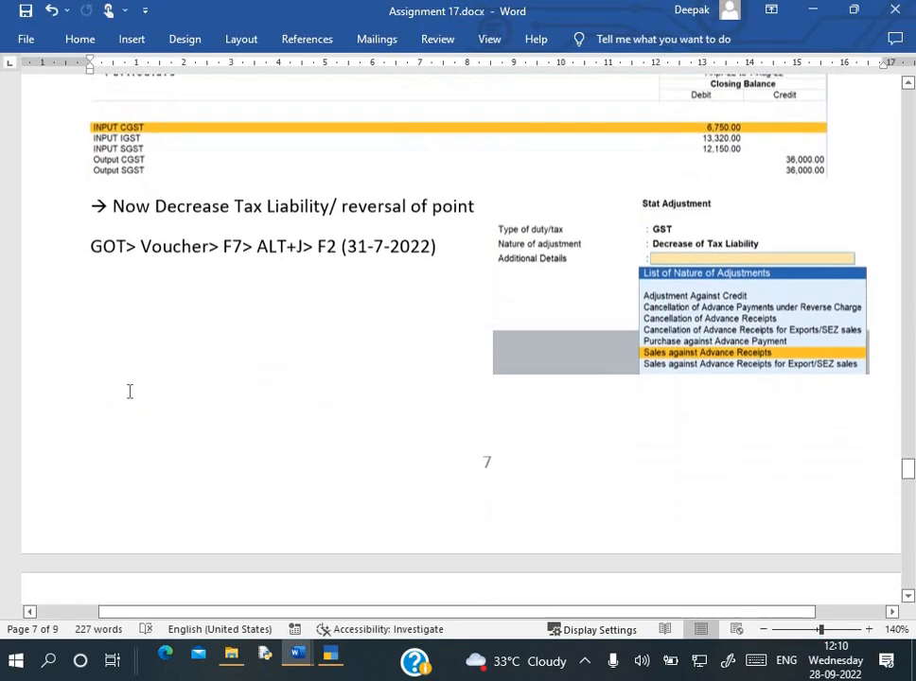
{"action": "scroll", "coordinate": [130, 392], "scroll_direction": "up", "scroll_amount": 7}
{"action": "scroll", "coordinate": [128, 393], "scroll_direction": "up", "scroll_amount": 2}
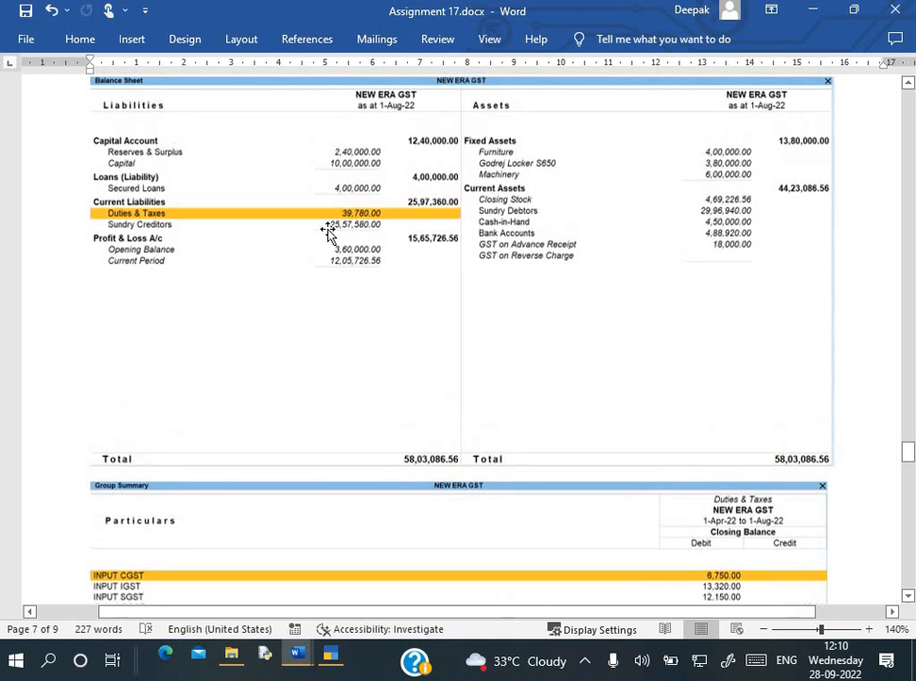
Step: Return to TallyPrime, leave the GST reports and open the company's Balance Sheet
{"action": "key", "text": "alt+Tab"}
{"action": "key", "text": "Escape"}
{"action": "key", "text": "Escape"}
{"action": "key", "text": "Escape"}
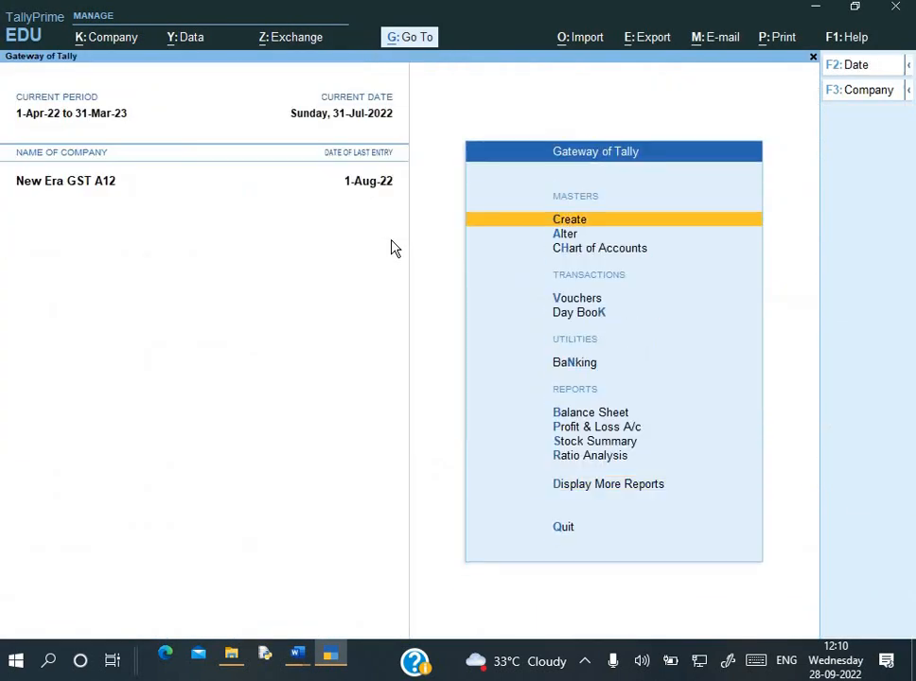
{"action": "key", "text": "Down"}
{"action": "key", "text": "Down"}
{"action": "key", "text": "Down"}
{"action": "key", "text": "Down"}
{"action": "key", "text": "Down"}
{"action": "key", "text": "Down"}
{"action": "key", "text": "Down"}
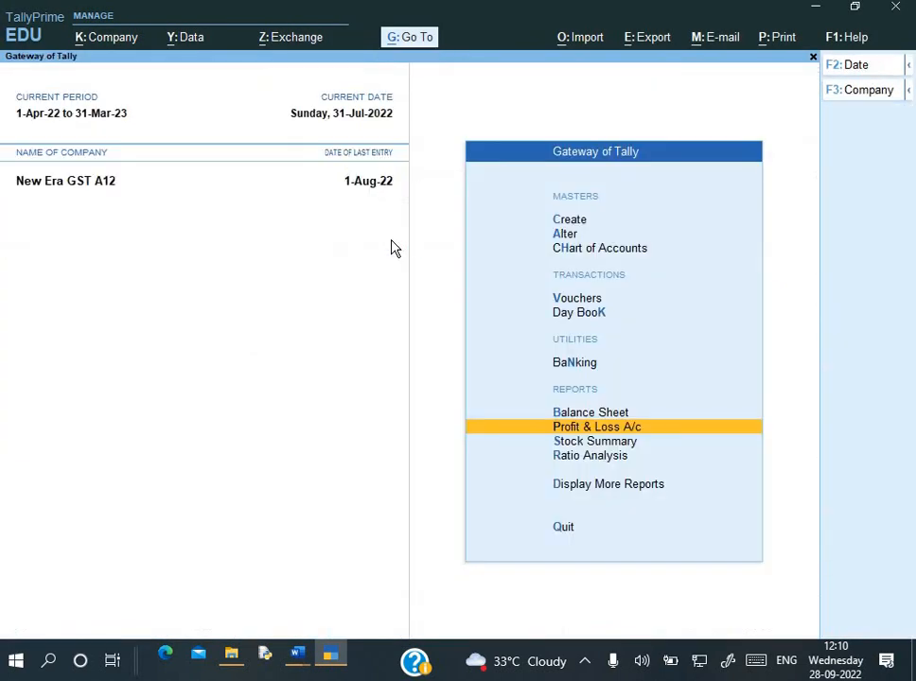
{"action": "key", "text": "Down"}
{"action": "key", "text": "Up"}
{"action": "key", "text": "Up"}
{"action": "key", "text": "Return"}
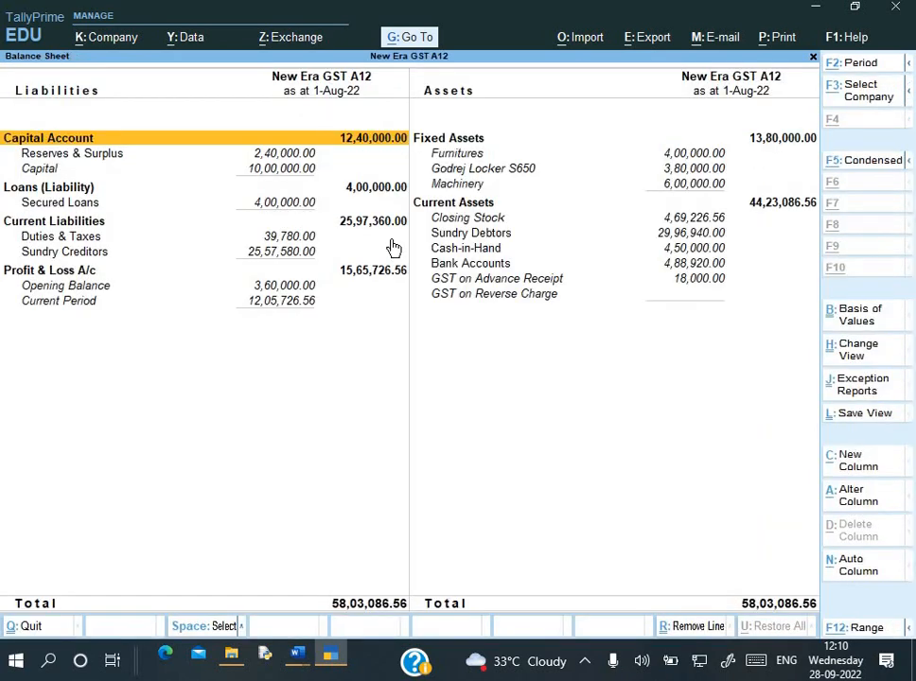
Step: Compare the Balance Sheet with the Word example and drill down into Duties & Taxes
{"action": "key", "text": "Down"}
{"action": "key", "text": "Down"}
{"action": "key", "text": "Down"}
{"action": "key", "text": "Down"}
{"action": "key", "text": "Down"}
{"action": "key", "text": "Down"}
{"action": "key", "text": "alt+Tab"}
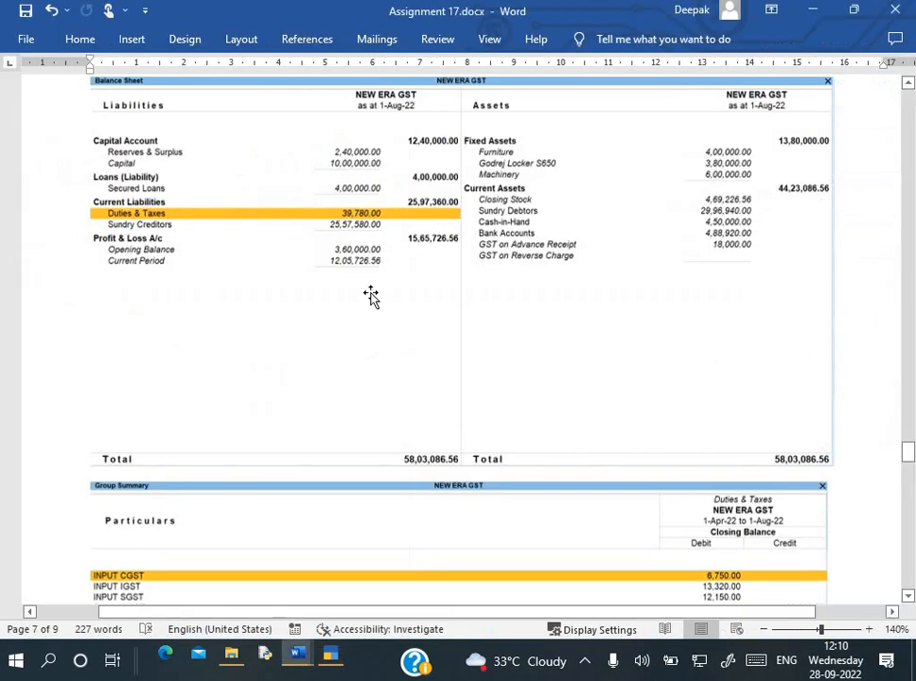
{"action": "key", "text": "alt+Tab"}
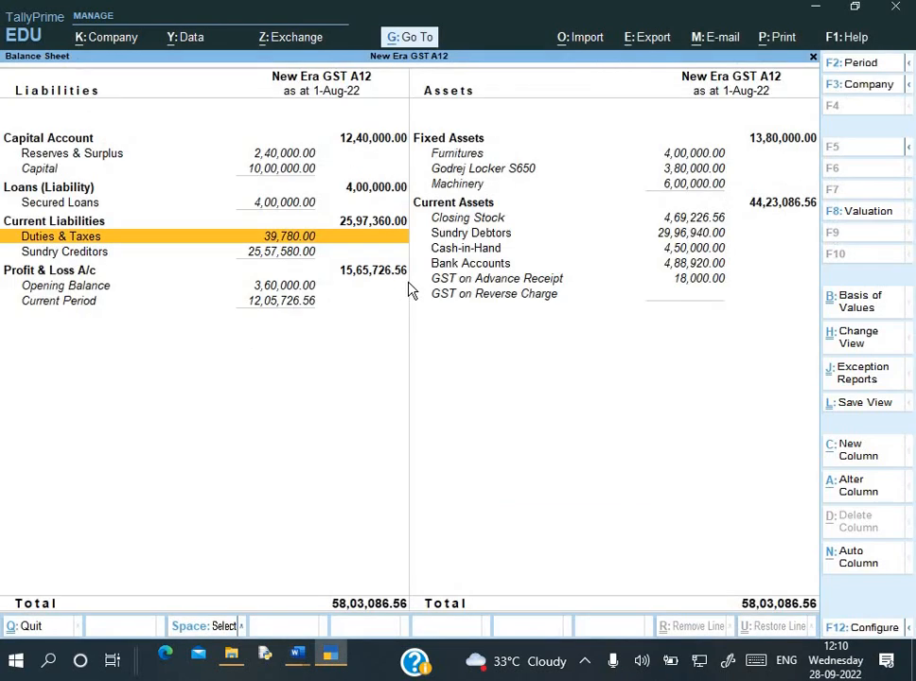
{"action": "key", "text": "Return"}
Step: Compare the Duties & Taxes group summary's input and output GST balances with the Word example
{"action": "key", "text": "alt+Tab"}
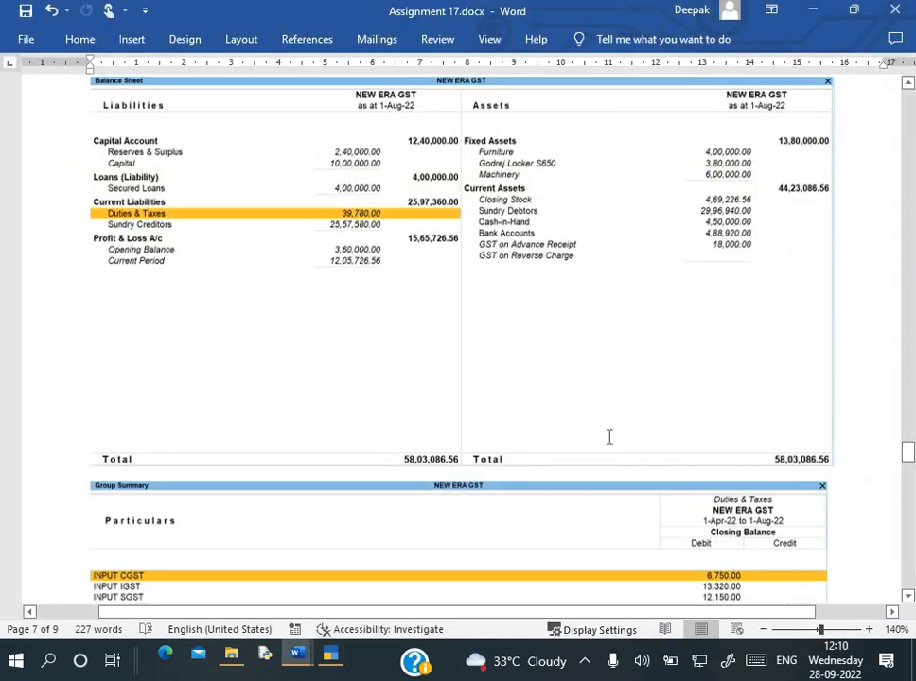
{"action": "scroll", "coordinate": [609, 438], "scroll_direction": "down", "scroll_amount": 5}
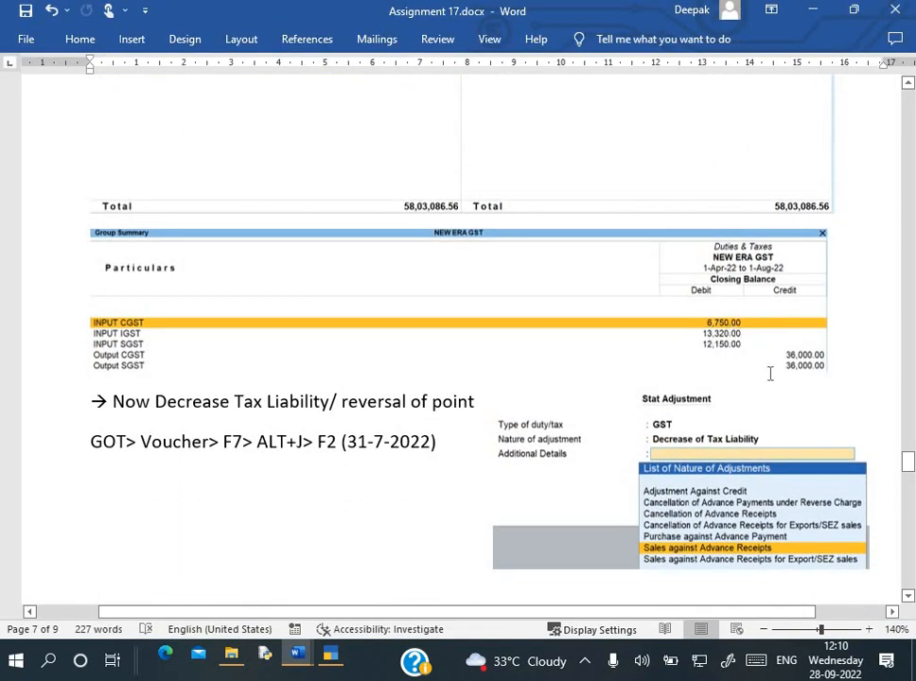
{"action": "key", "text": "alt+Tab"}
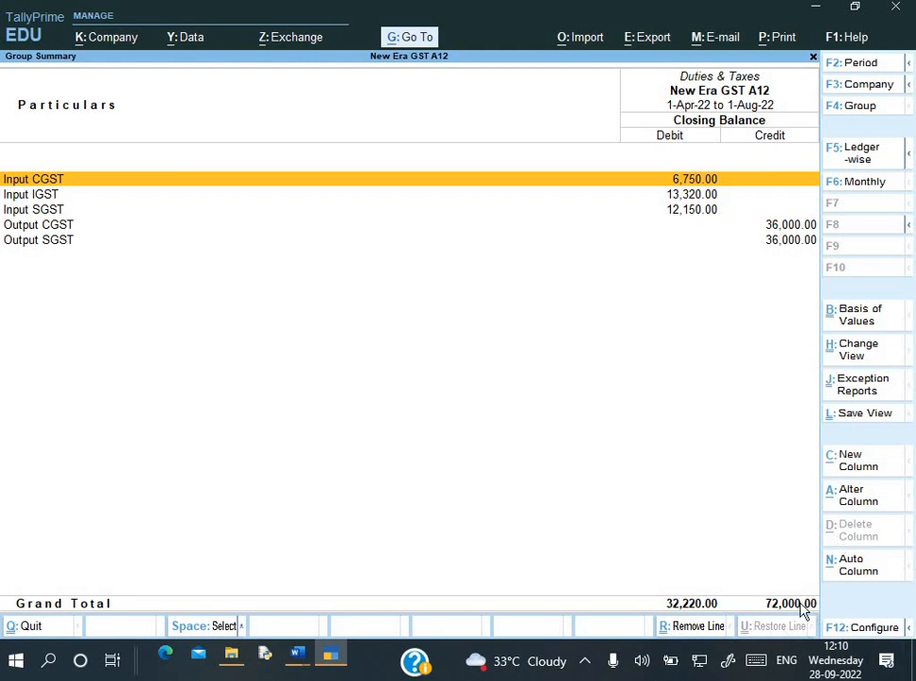
Step: Leave the reports without quitting TallyPrime and open voucher creation
{"action": "key", "text": "Escape"}
{"action": "key", "text": "Escape"}
{"action": "key", "text": "Escape"}
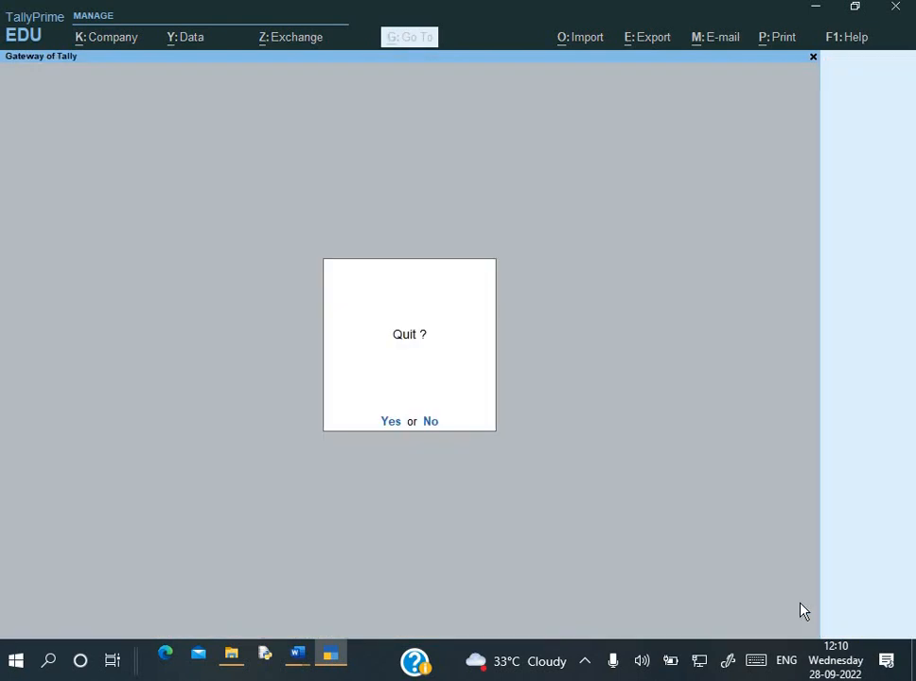
{"action": "key", "text": "Escape"}
{"action": "key", "text": "Down"}
{"action": "key", "text": "Down"}
{"action": "key", "text": "Return"}
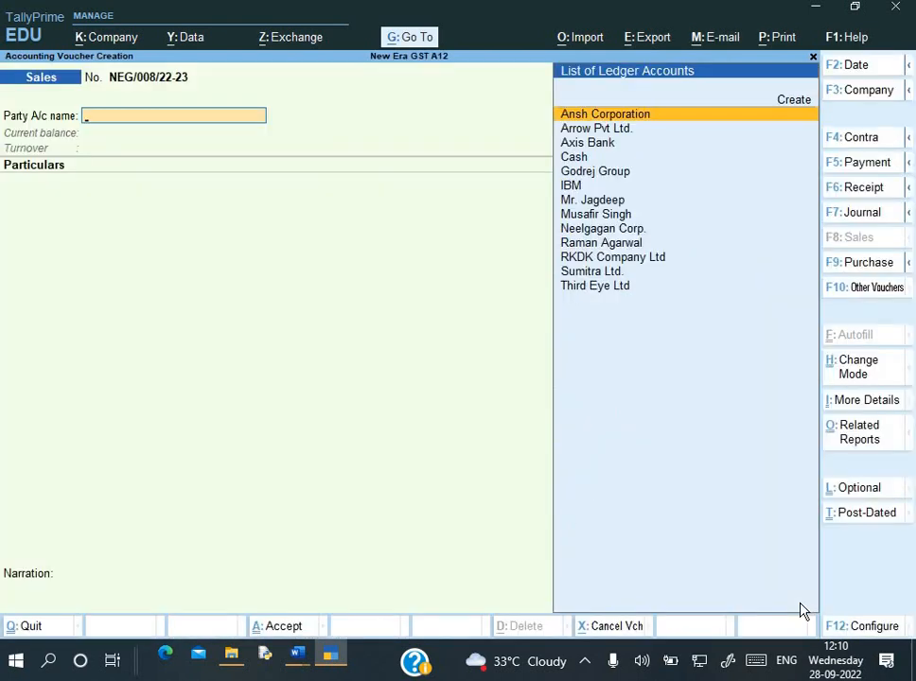
Step: Start a journal voucher with a GST stat adjustment for Decrease of Tax Liability, with Sales against Advance Receipts as additional details
{"action": "key", "text": "F7"}
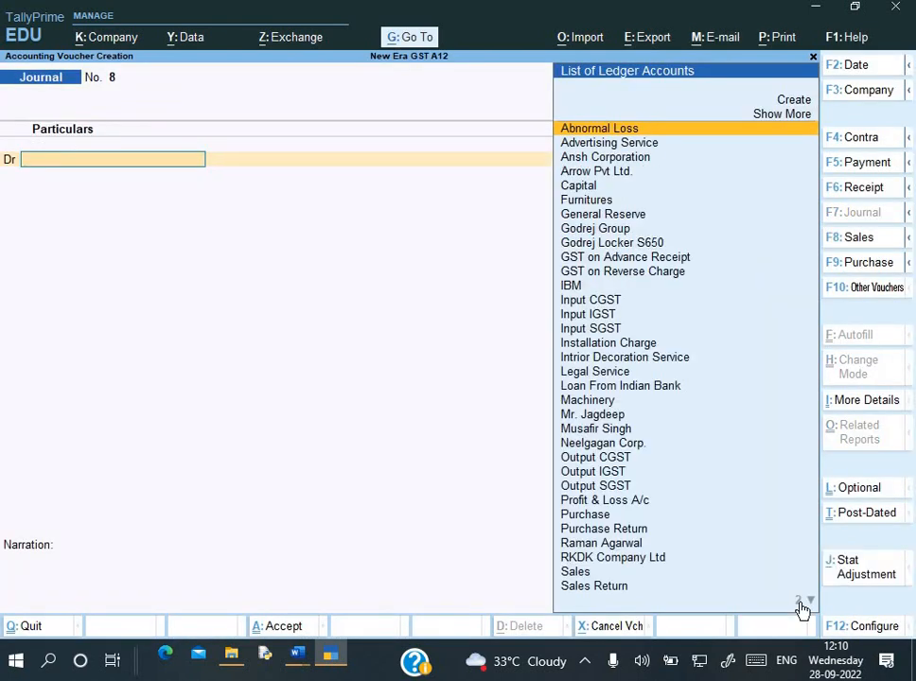
{"action": "key", "text": "alt+j"}
{"action": "key", "text": "Return"}
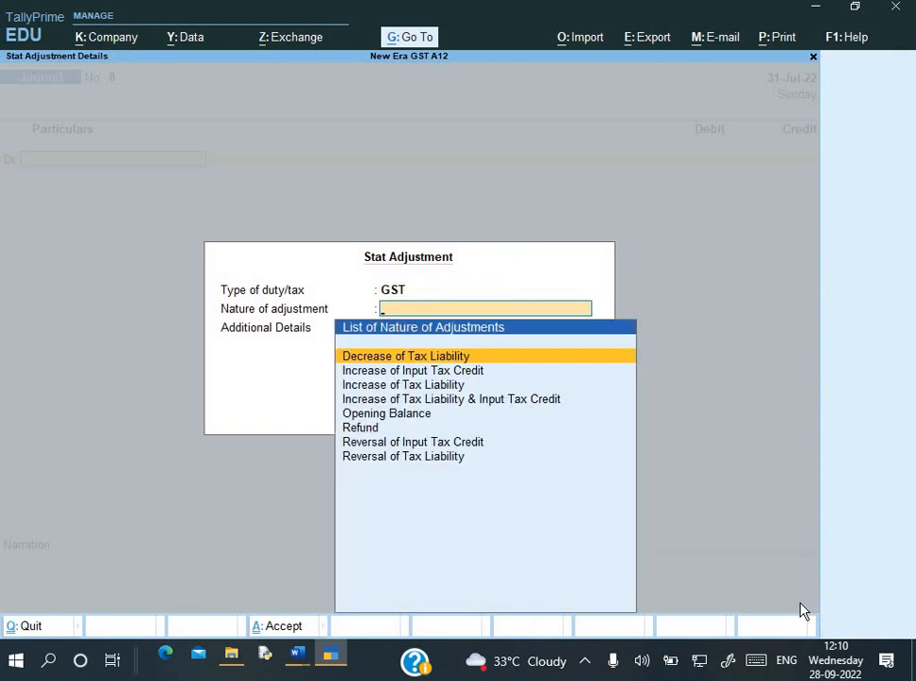
{"action": "key", "text": "Return"}
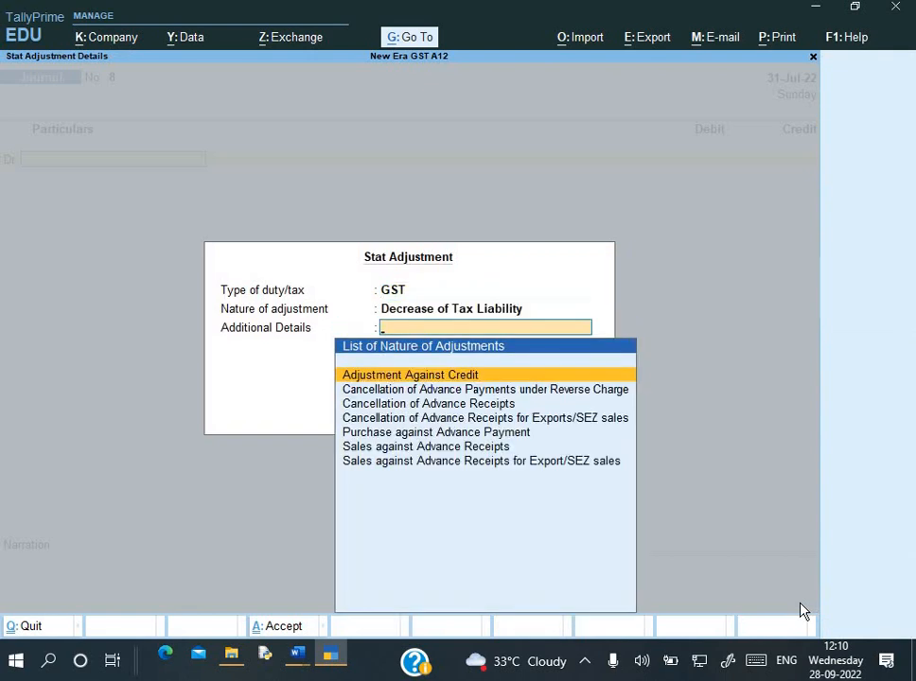
{"action": "key", "text": "Down"}
{"action": "key", "text": "Down"}
{"action": "key", "text": "Down"}
{"action": "key", "text": "Down"}
{"action": "key", "text": "Down"}
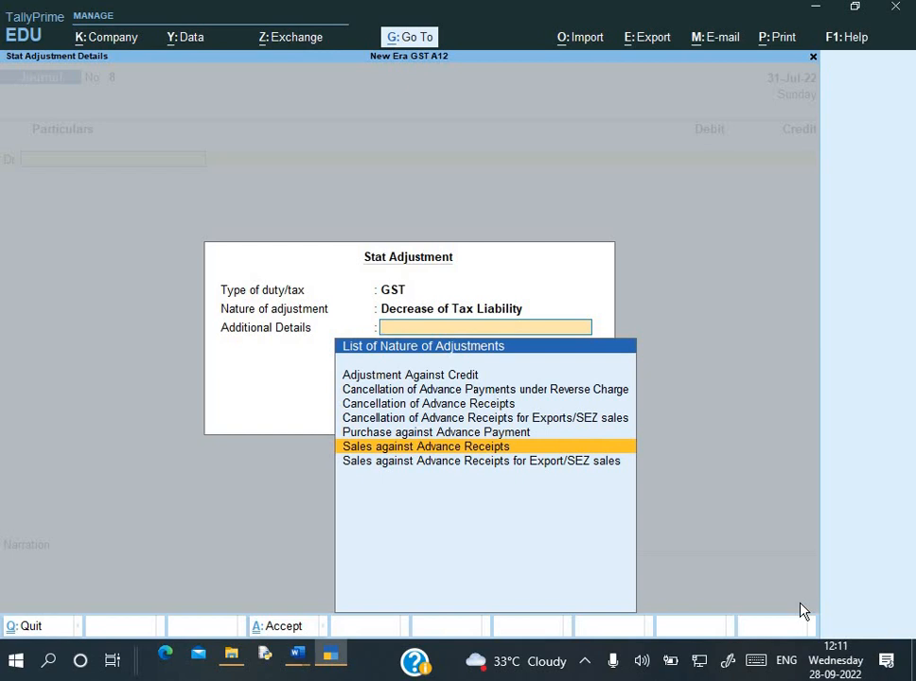
{"action": "key", "text": "Return"}
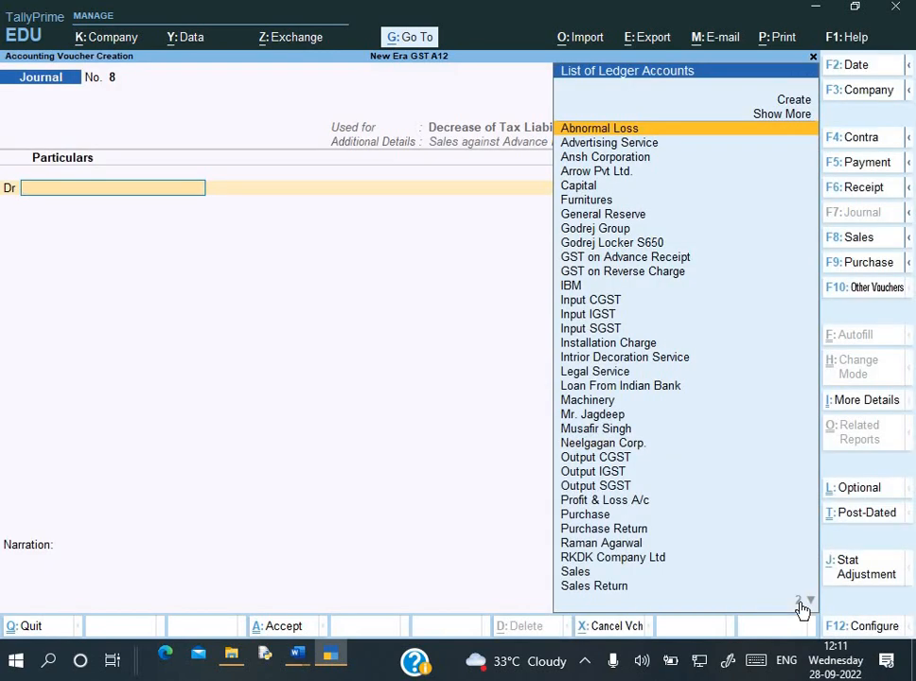
Step: Debit Output CGST with 9,000 in the journal, at a 9% rate on a taxable value of 1,00,000
{"action": "type", "text": "O"}
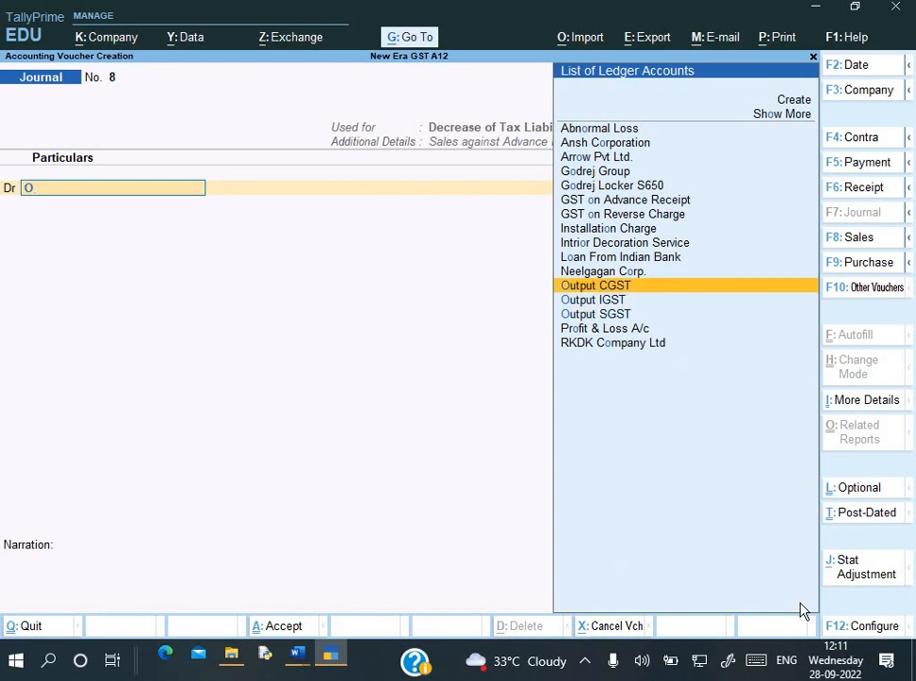
{"action": "key", "text": "Return"}
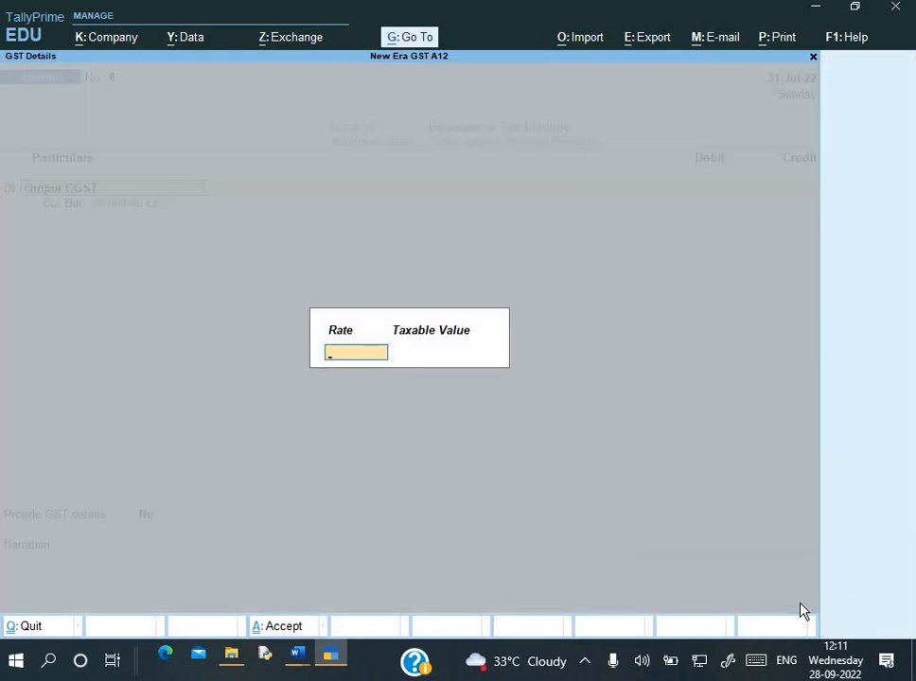
{"action": "type", "text": "9"}
{"action": "key", "text": "Return"}
{"action": "type", "text": "100000"}
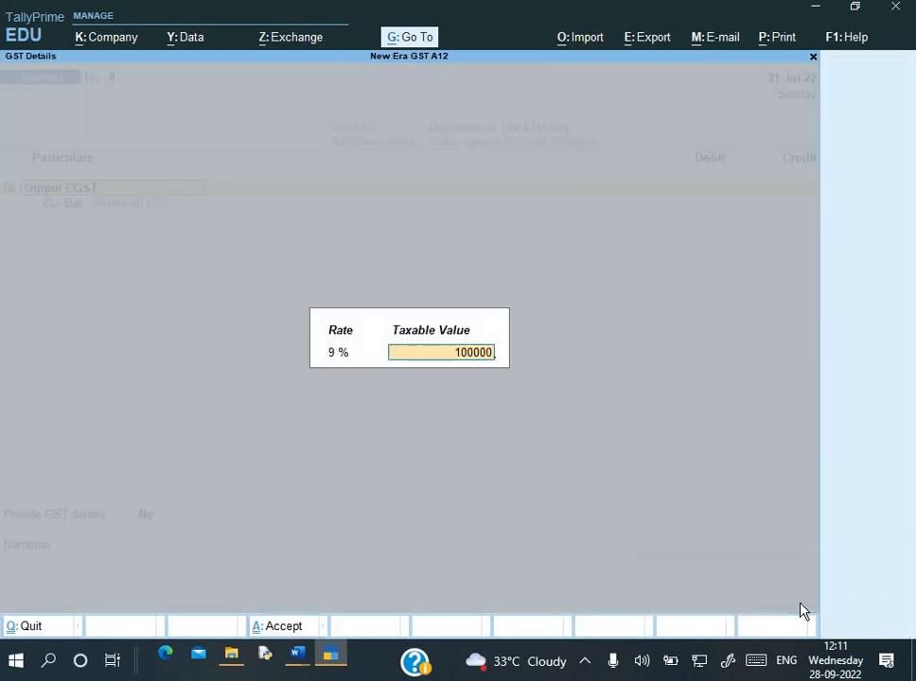
{"action": "key", "text": "Return"}
{"action": "type", "text": "9"}
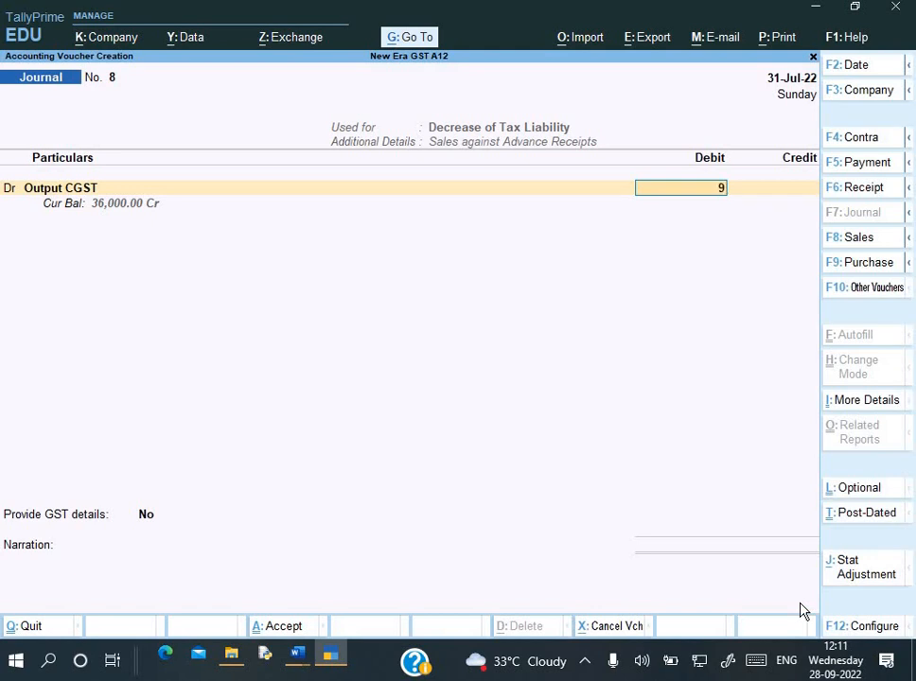
{"action": "type", "text": ",000"}
{"action": "key", "text": "Return"}
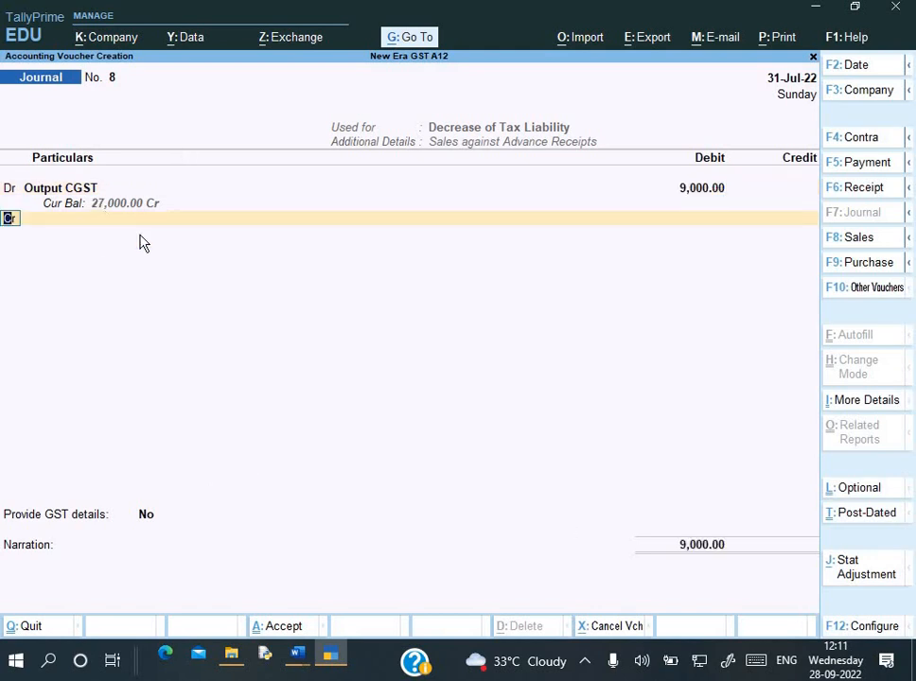
Step: Add a debit line for Output SGST of 9,000, at 9% on a taxable value of 1,00,000
{"action": "type", "text": "d"}
{"action": "key", "text": "Return"}
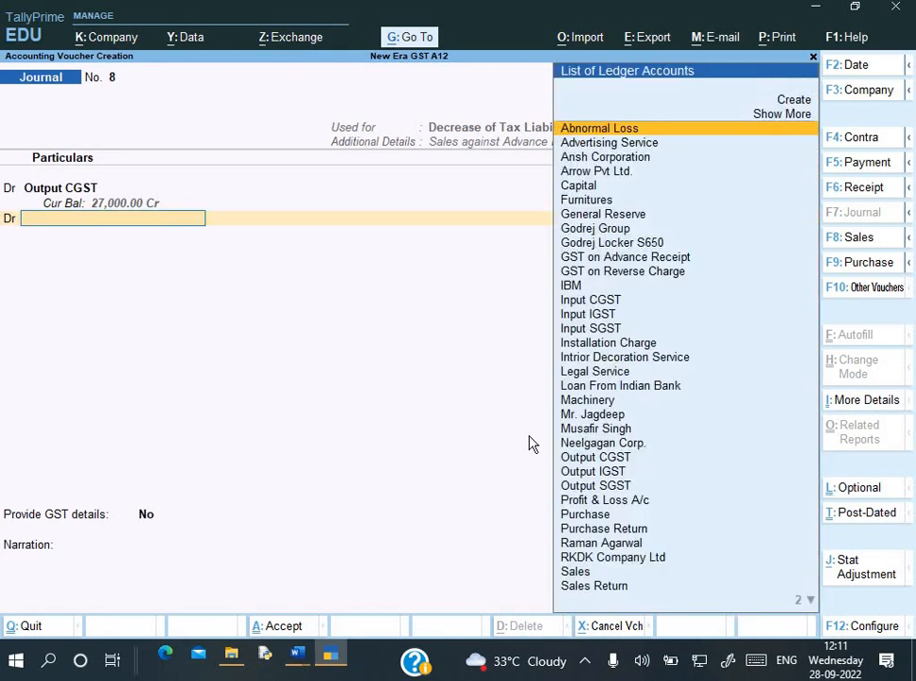
{"action": "type", "text": "O"}
{"action": "key", "text": "Down"}
{"action": "key", "text": "Down"}
{"action": "key", "text": "Return"}
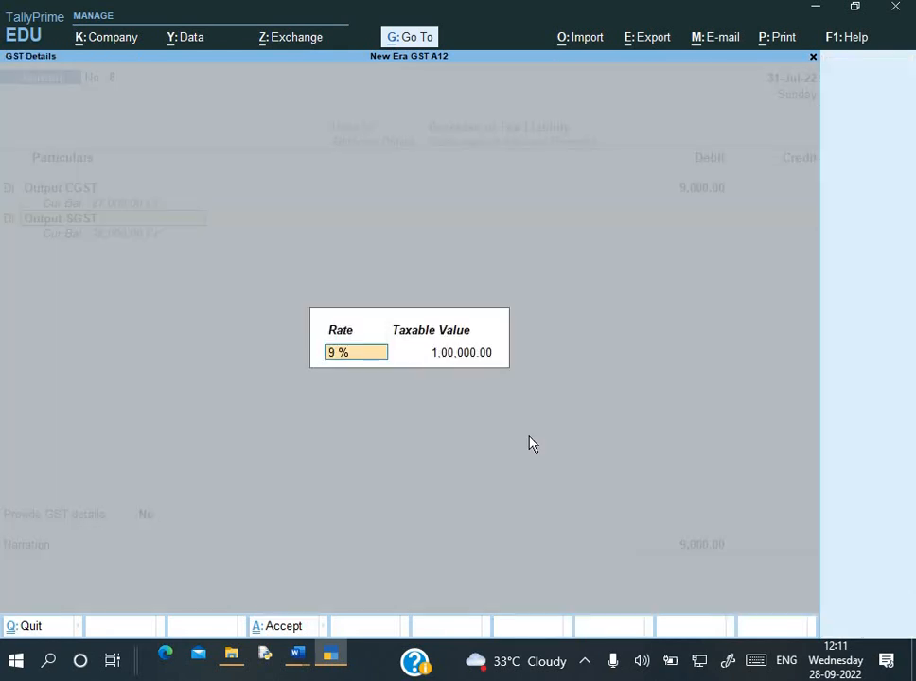
{"action": "key", "text": "Return"}
{"action": "key", "text": "Return"}
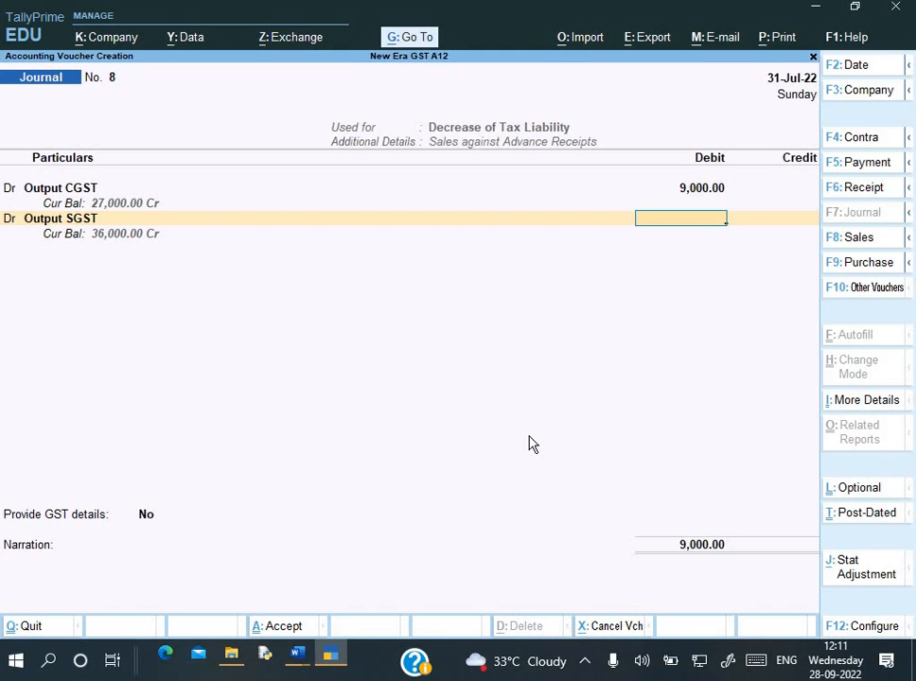
{"action": "type", "text": "9000"}
{"action": "key", "text": "Return"}
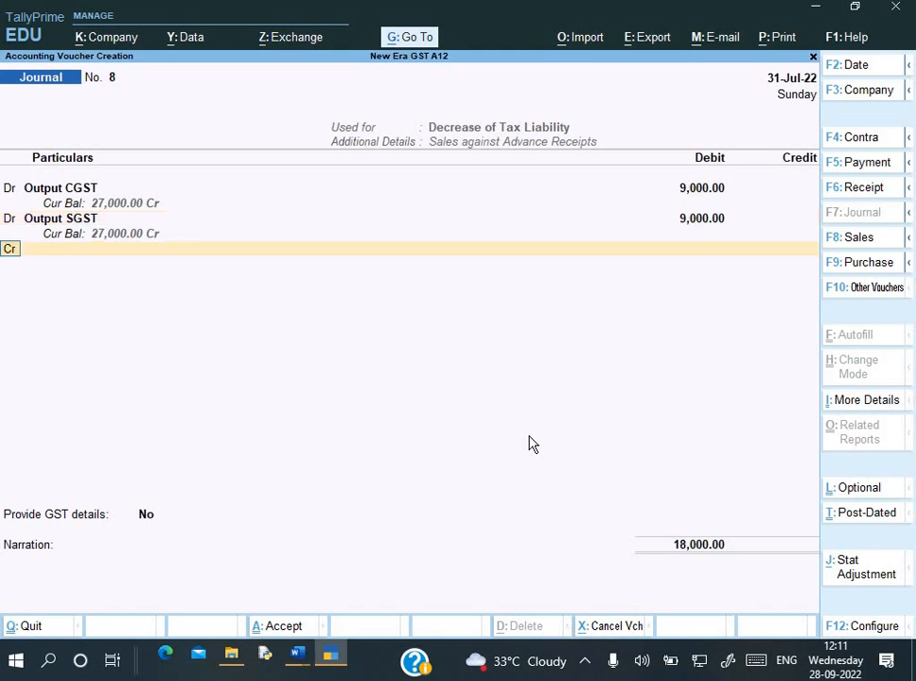
Step: Credit the GST on Advance Receipt ledger with 18,000 to balance the journal
{"action": "key", "text": "Return"}
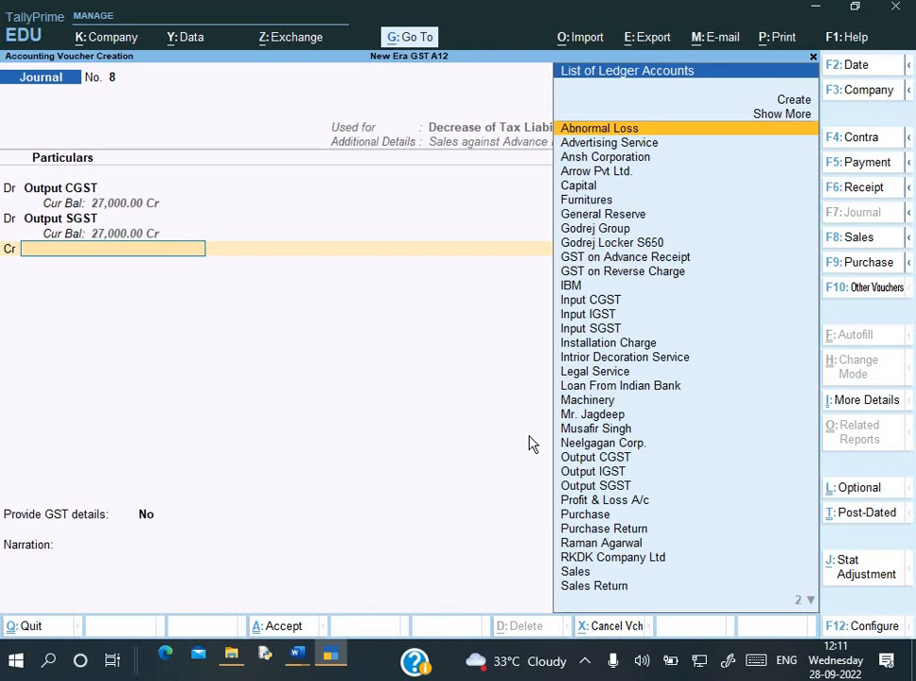
{"action": "type", "text": "Gs"}
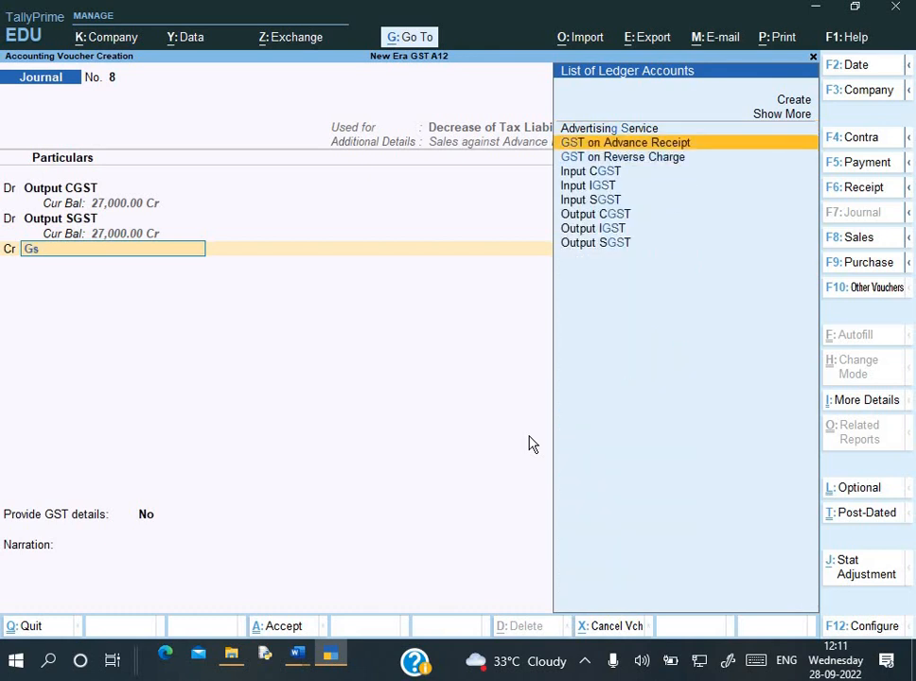
{"action": "key", "text": "Return"}
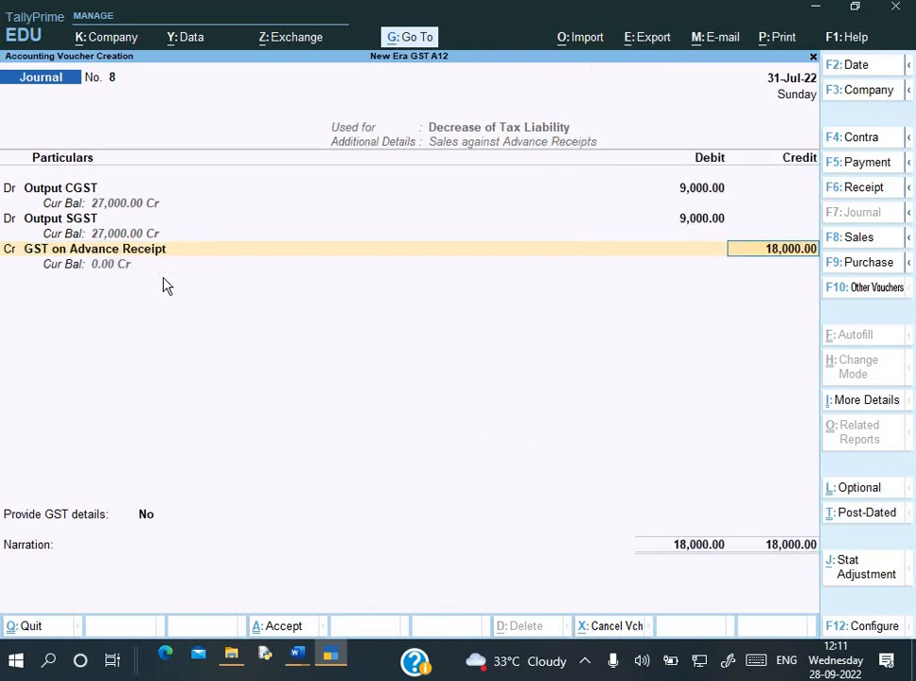
{"action": "key", "text": "Return"}
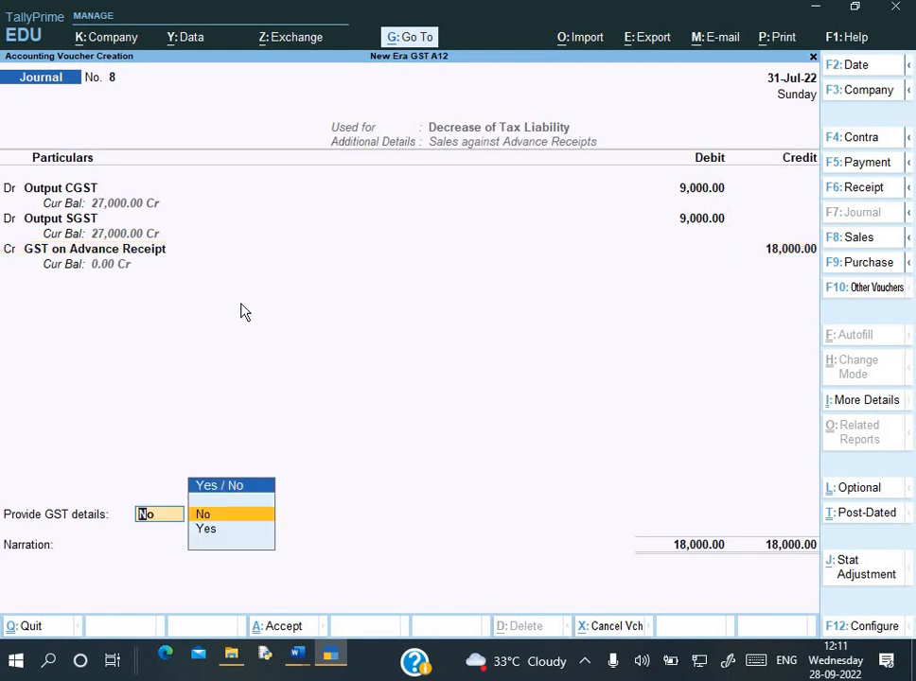
Step: Provide GST details for the journal with advance receipt number Adv/1 and advance receipt date 1-Jul-22
{"action": "key", "text": "y"}
{"action": "key", "text": "Return"}
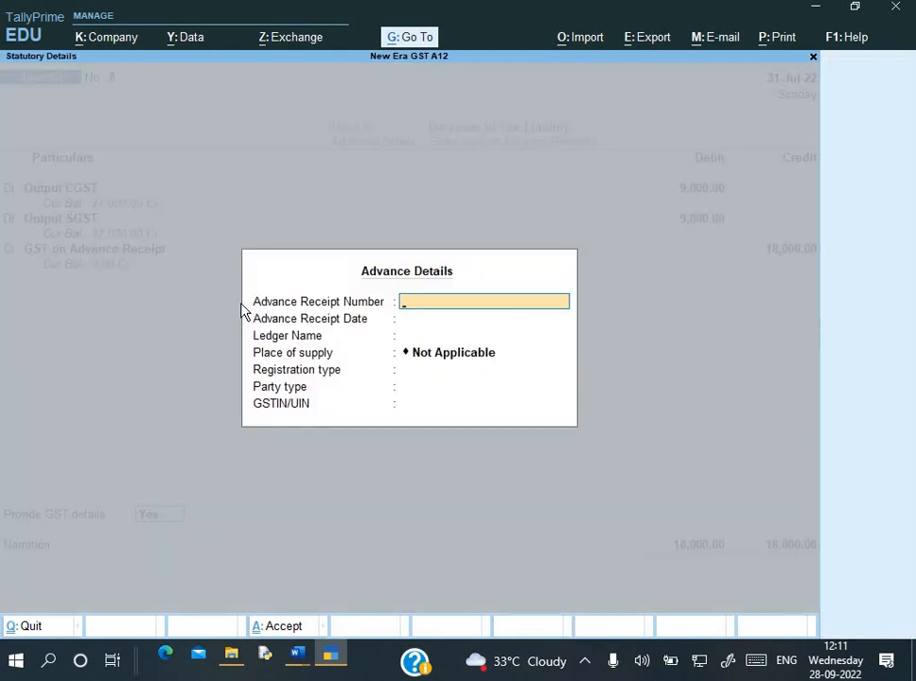
{"action": "key", "text": "BackSpace"}
{"action": "type", "text": "Adv/1"}
{"action": "key", "text": "Return"}
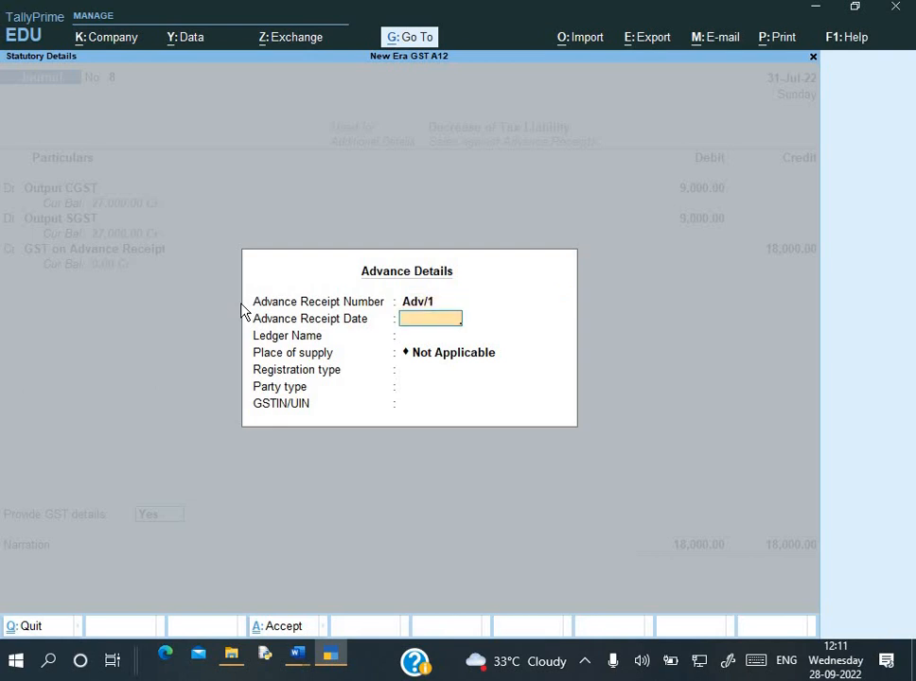
{"action": "type", "text": "1-7"}
{"action": "key", "text": "Return"}
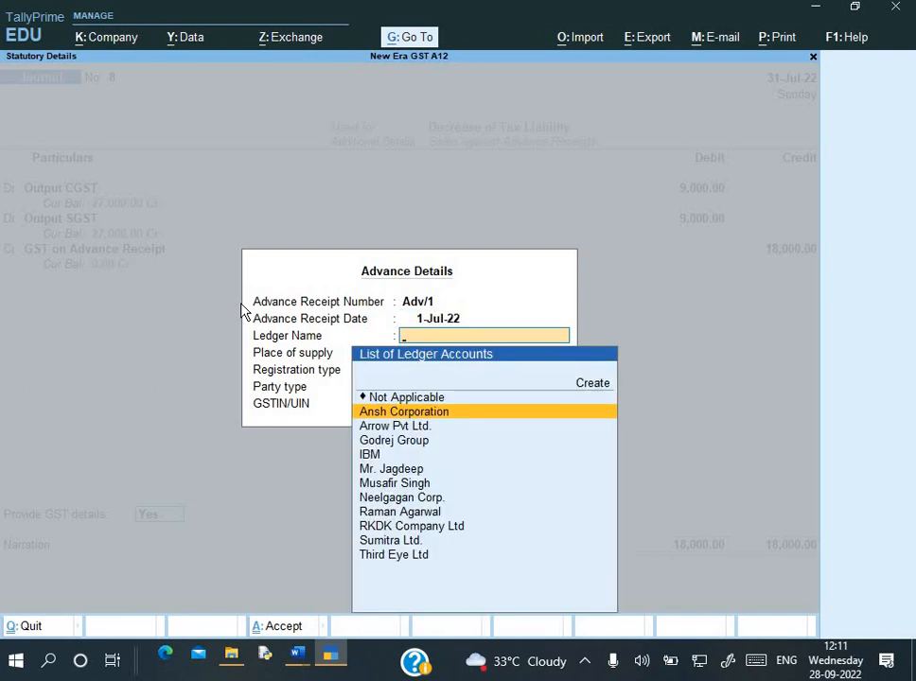
Step: Choose the ledger of the customer who paid the advance, keeping Uttar Pradesh as place of supply and Consumer as registration type
{"action": "key", "text": "Down"}
{"action": "key", "text": "Down"}
{"action": "key", "text": "Down"}
{"action": "key", "text": "Down"}
{"action": "key", "text": "Down"}
{"action": "key", "text": "Down"}
{"action": "key", "text": "Down"}
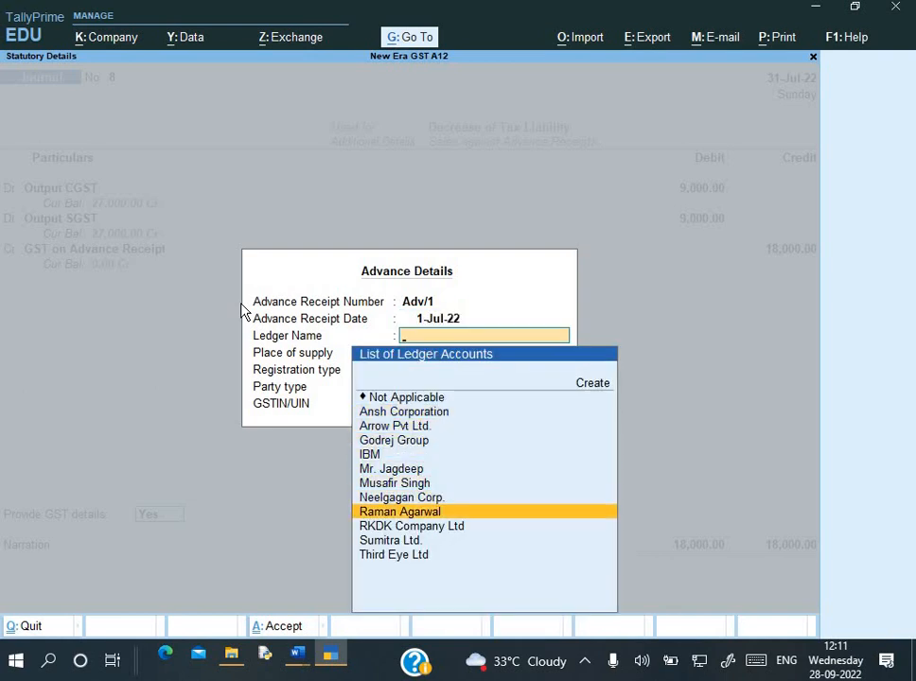
{"action": "key", "text": "Return"}
{"action": "key", "text": "Return"}
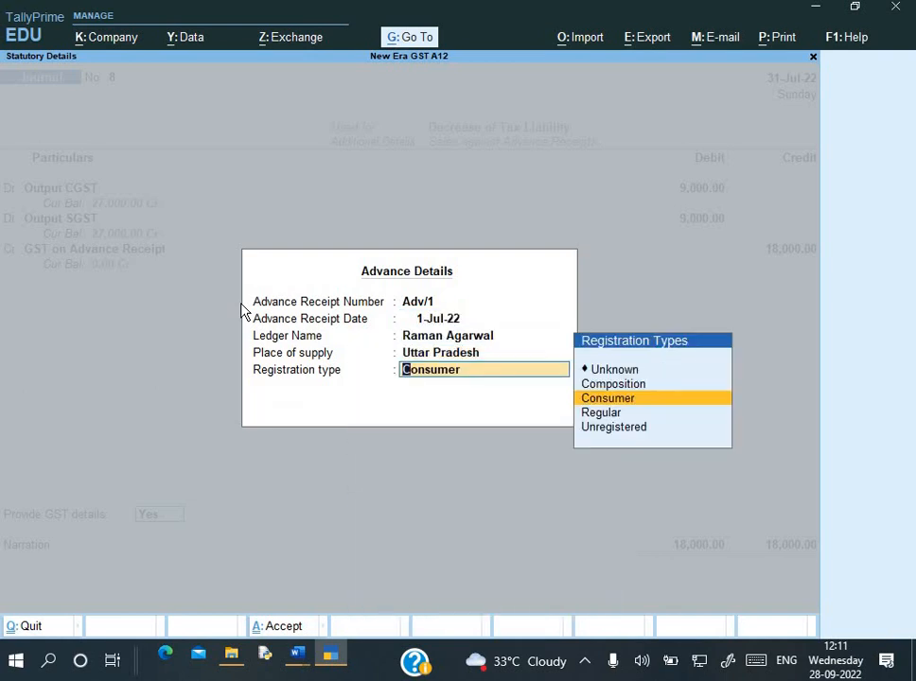
{"action": "key", "text": "Return"}
Step: Enter the narration "Being advance amount adjusted" and save the journal voucher
{"action": "type", "text": "Bei"}
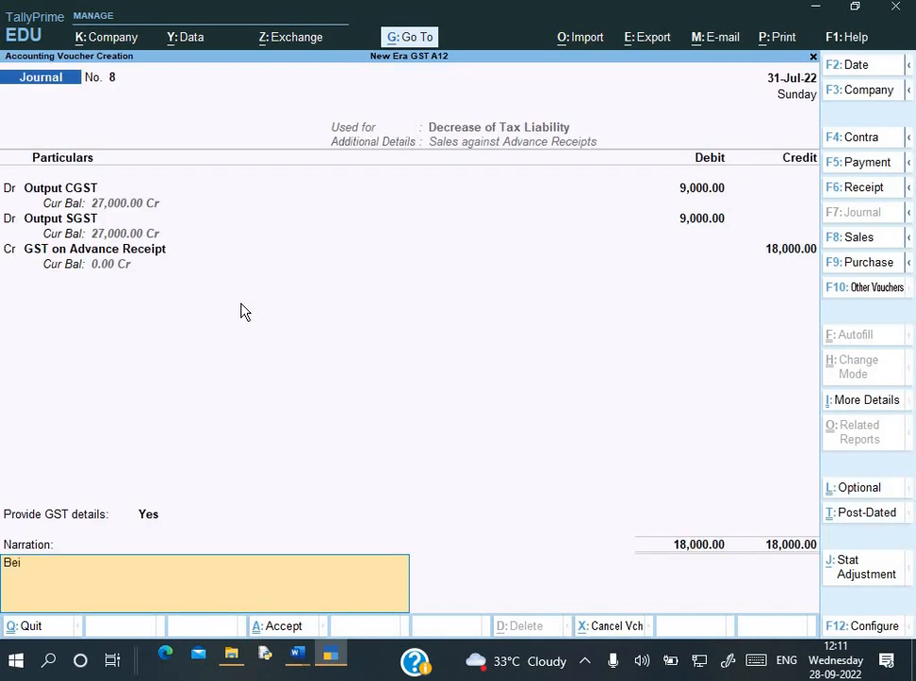
{"action": "type", "text": "ng advance"}
{"action": "type", "text": " bil"}
{"action": "key", "text": "BackSpace"}
{"action": "key", "text": "BackSpace"}
{"action": "type", "text": "amount"}
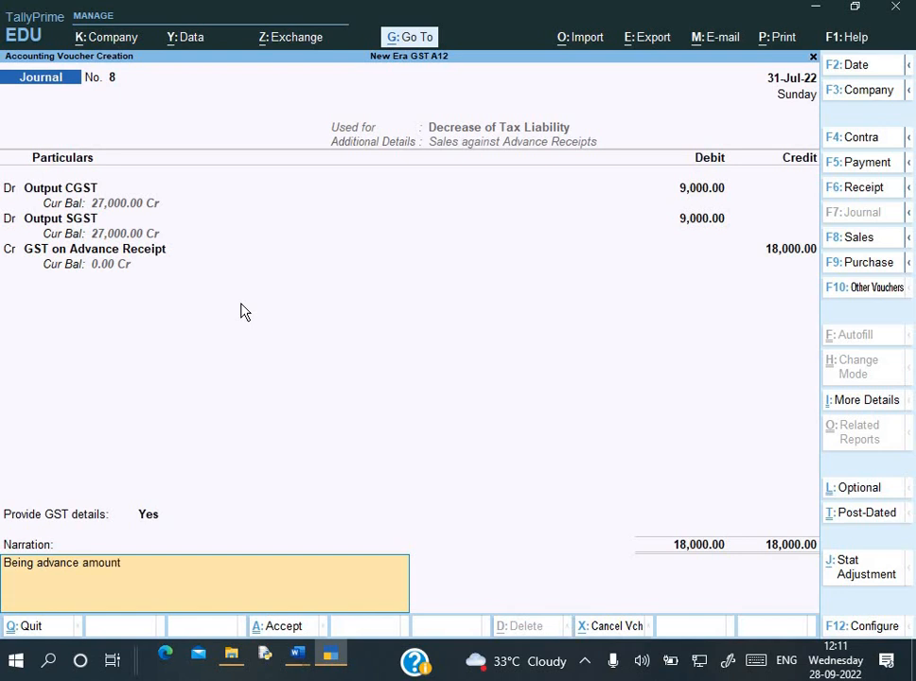
{"action": "type", "text": " adjusted"}
{"action": "key", "text": "Return"}
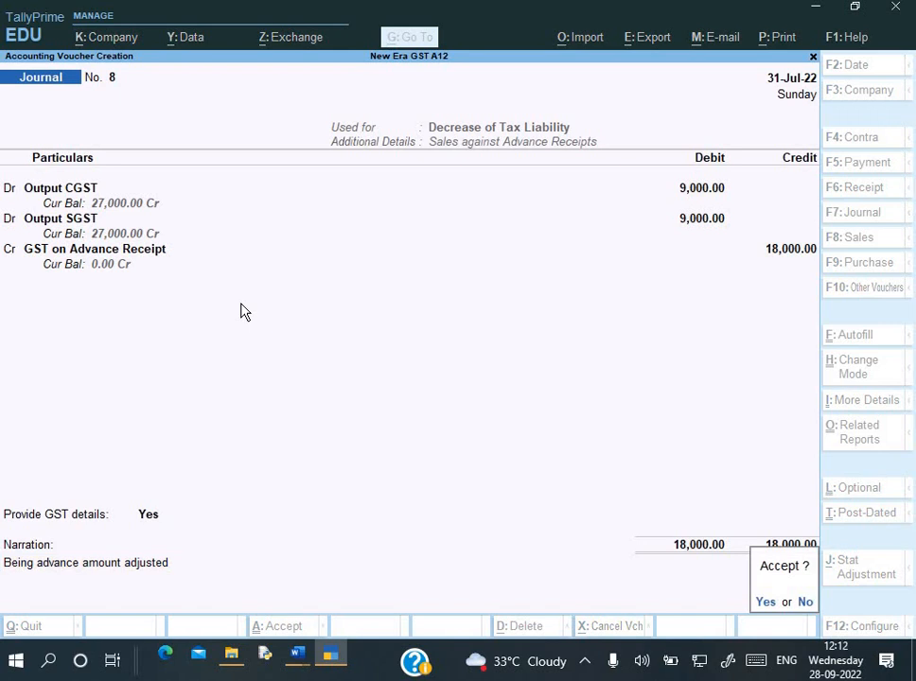
{"action": "key", "text": "y"}
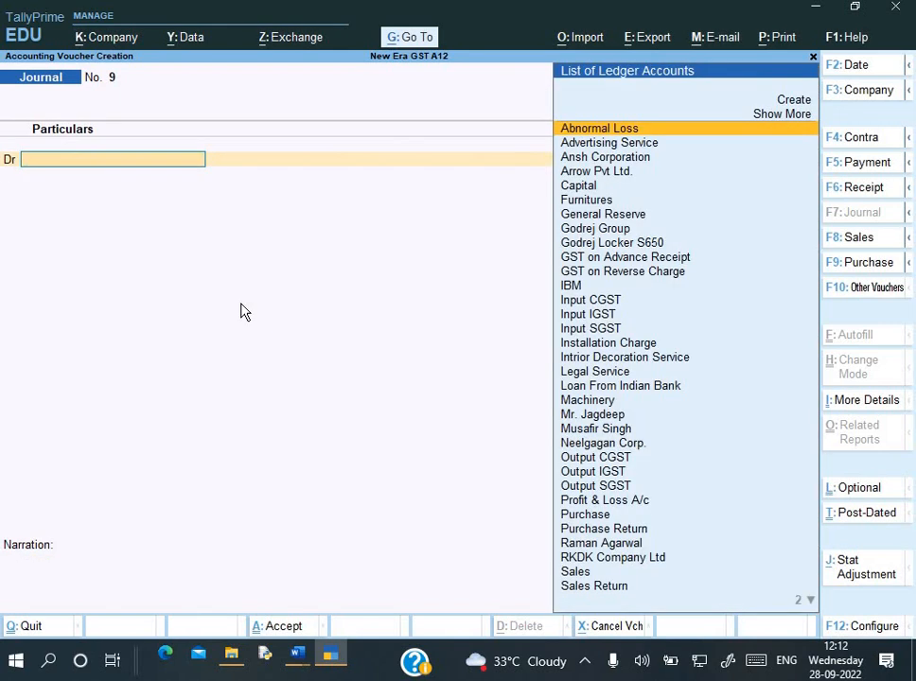
Step: Leave voucher creation and open GSTR-1 to check the Adjustment of Advances - 11B(1), 11B(2) row
{"action": "key", "text": "Escape"}
{"action": "key", "text": "y"}
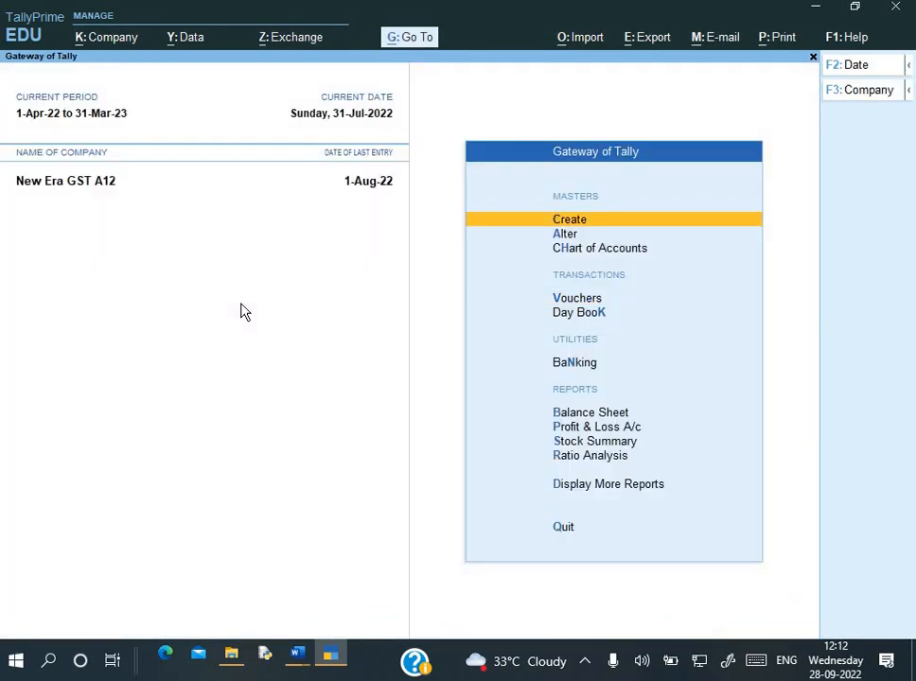
{"action": "key", "text": "d"}
{"action": "key", "text": "o"}
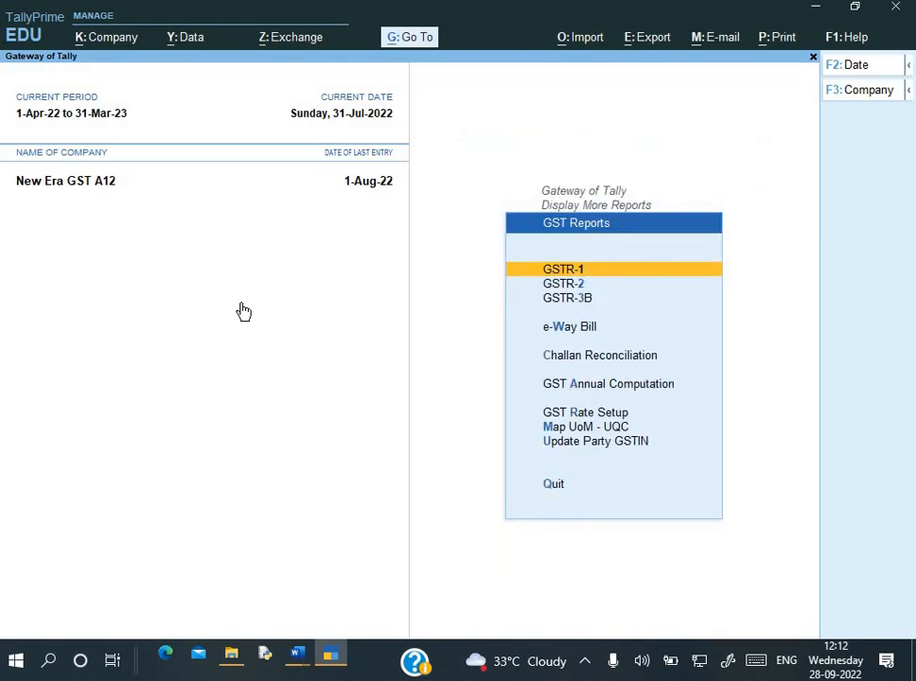
{"action": "key", "text": "Return"}
{"action": "key", "text": "Down"}
{"action": "key", "text": "Down"}
{"action": "key", "text": "Down"}
{"action": "key", "text": "Down"}
{"action": "key", "text": "Down"}
{"action": "key", "text": "Down"}
{"action": "key", "text": "Down"}
{"action": "key", "text": "Down"}
{"action": "key", "text": "Down"}
{"action": "key", "text": "Down"}
{"action": "key", "text": "Down"}
{"action": "key", "text": "Down"}
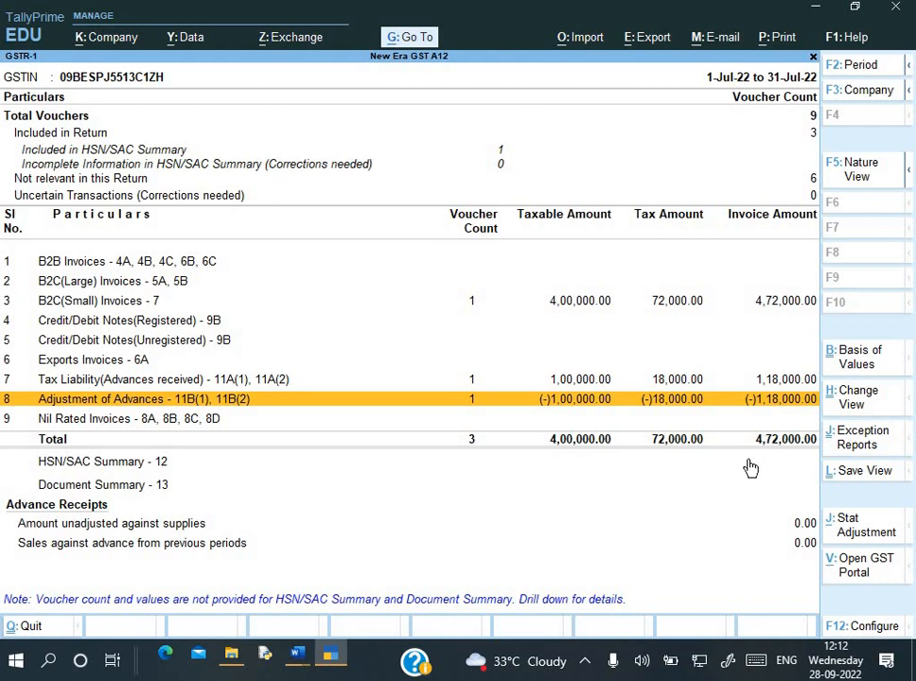
Step: Leave the GST reports and open the Balance Sheet in detailed view to check Duties & Taxes and GST on Advance Receipt
{"action": "key", "text": "Escape"}
{"action": "key", "text": "Escape"}
{"action": "key", "text": "Escape"}
{"action": "key", "text": "Escape"}
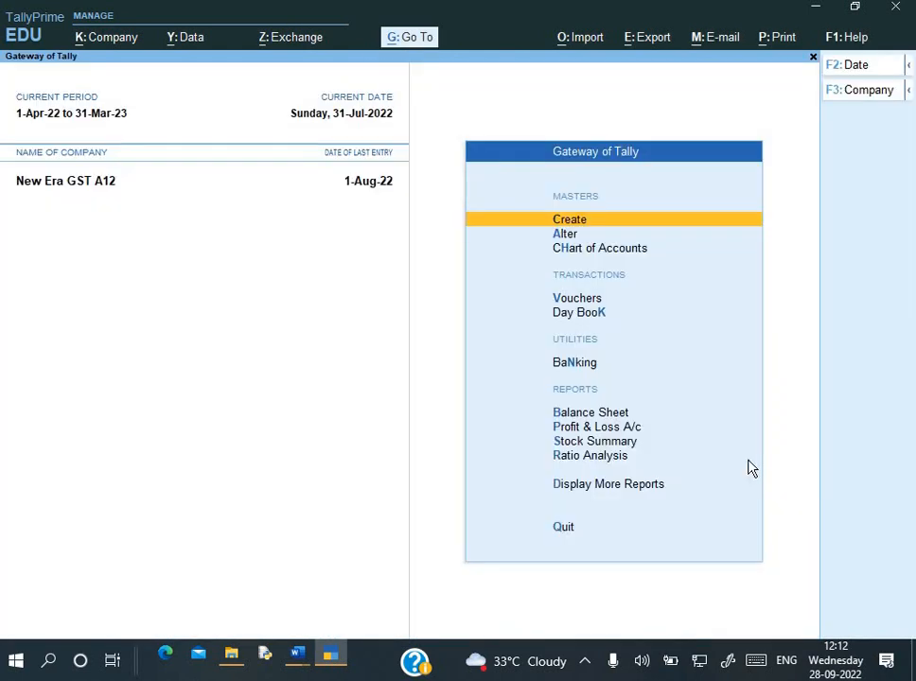
{"action": "key", "text": "b"}
{"action": "key", "text": "alt+f5"}
{"action": "key", "text": "Down"}
{"action": "key", "text": "Down"}
{"action": "key", "text": "Down"}
{"action": "key", "text": "Down"}
{"action": "key", "text": "Down"}
{"action": "key", "text": "Down"}
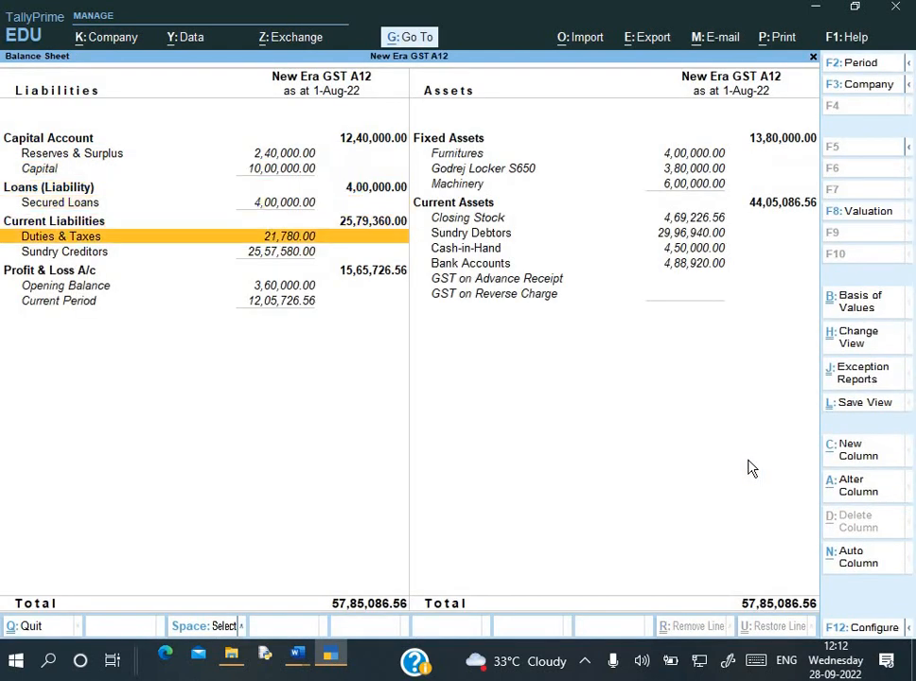
Step: Open the Duties & Taxes group from the Balance Sheet and review the Output CGST and Output SGST closing balances
{"action": "key", "text": "Return"}
{"action": "key", "text": "Down"}
{"action": "key", "text": "Down"}
{"action": "key", "text": "Down"}
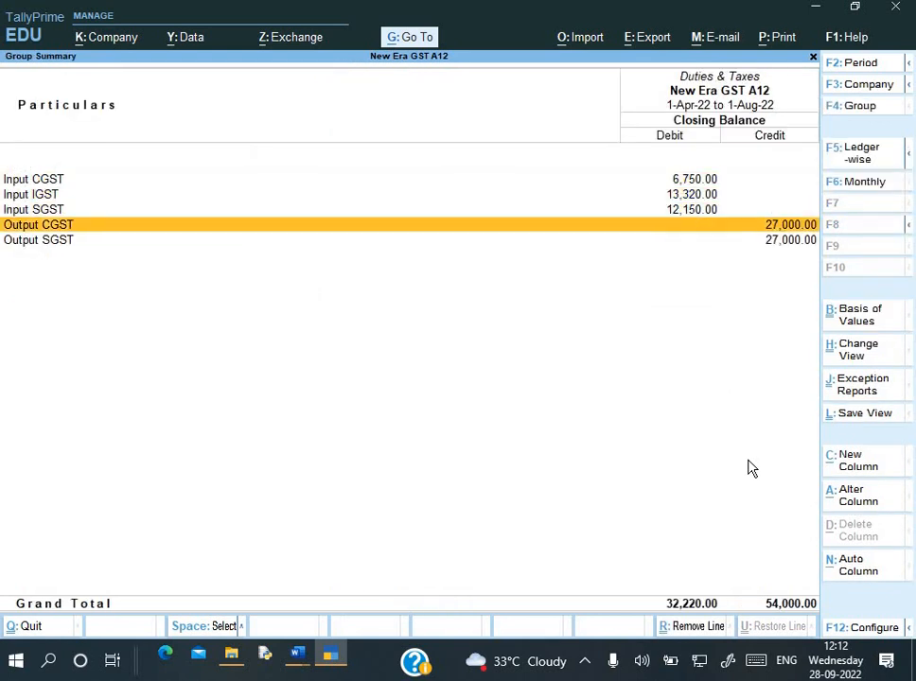
{"action": "key", "text": "Down"}
{"action": "key", "text": "Up"}
{"action": "key", "text": "Up"}
{"action": "key", "text": "Down"}
{"action": "key", "text": "Down"}
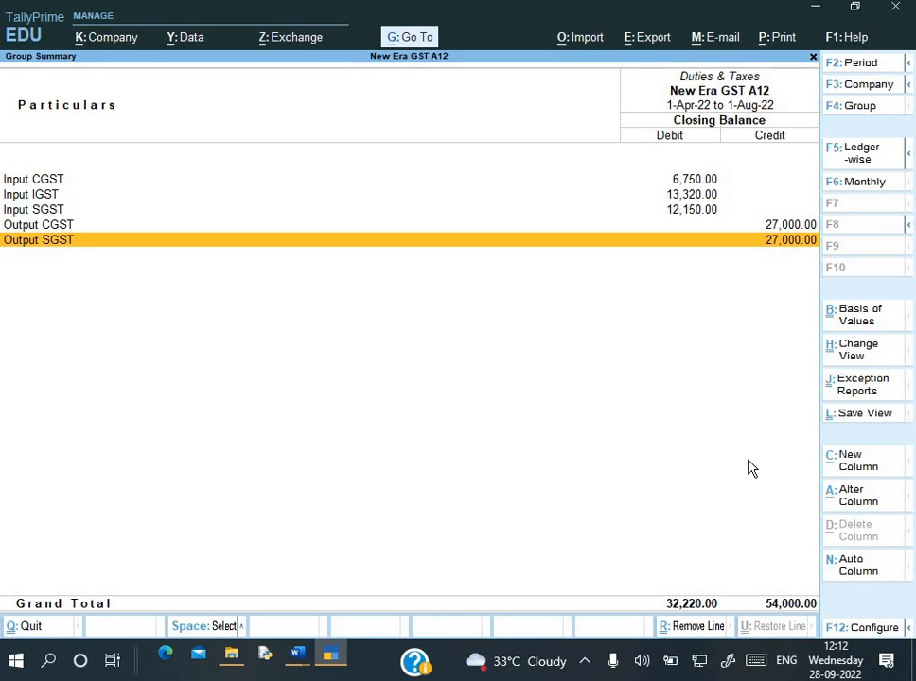
Step: Switch to Assignment 17.docx in Word, compare its journal, GSTR-1 and Balance Sheet samples, and return to the TallyPrime Balance Sheet
{"action": "key", "text": "alt+Tab"}
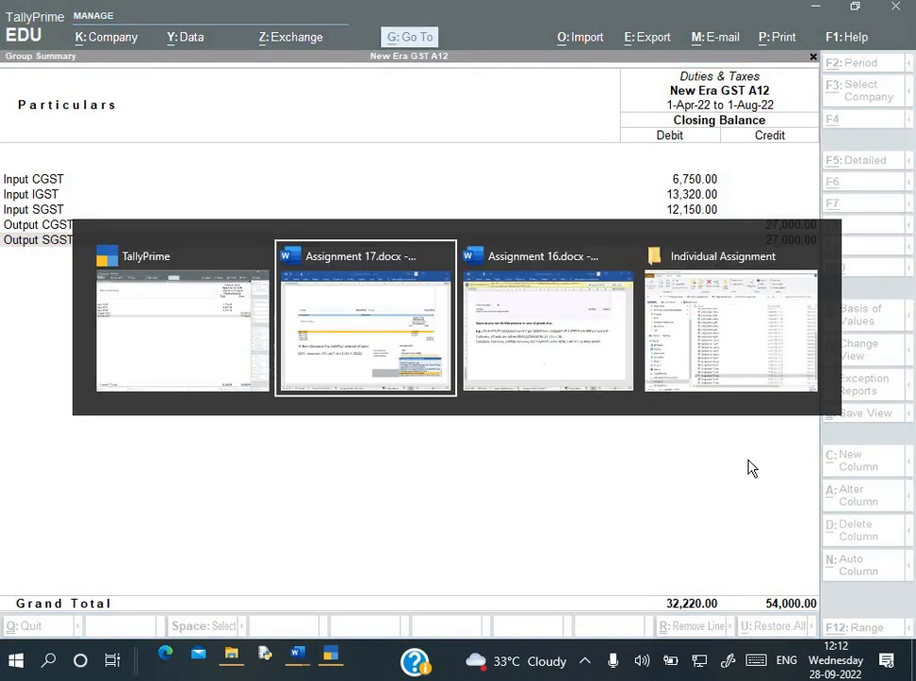
{"action": "scroll", "coordinate": [625, 496], "scroll_direction": "down", "scroll_amount": 5}
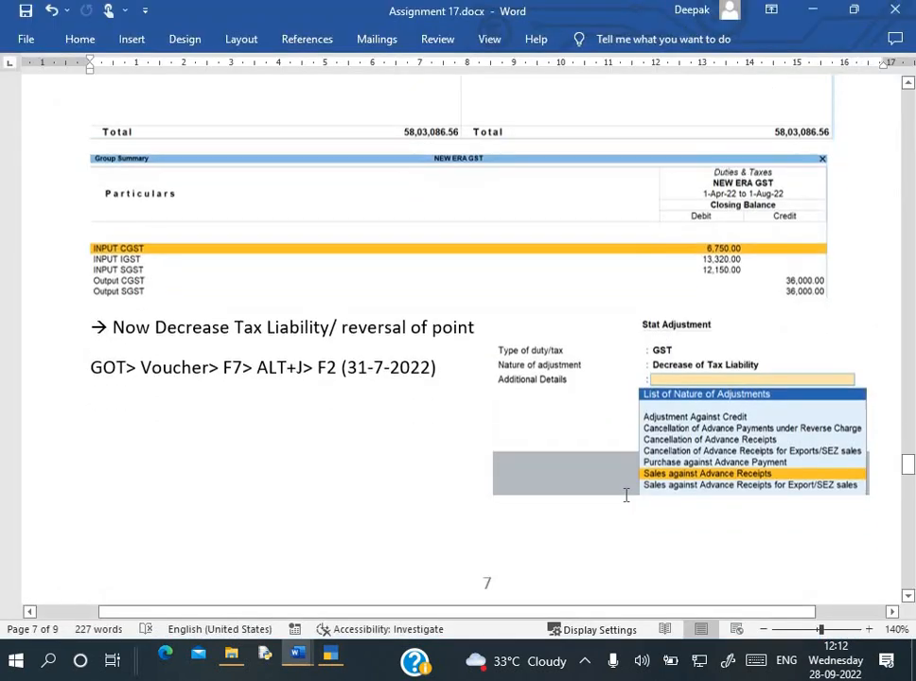
{"action": "scroll", "coordinate": [624, 501], "scroll_direction": "down", "scroll_amount": 7}
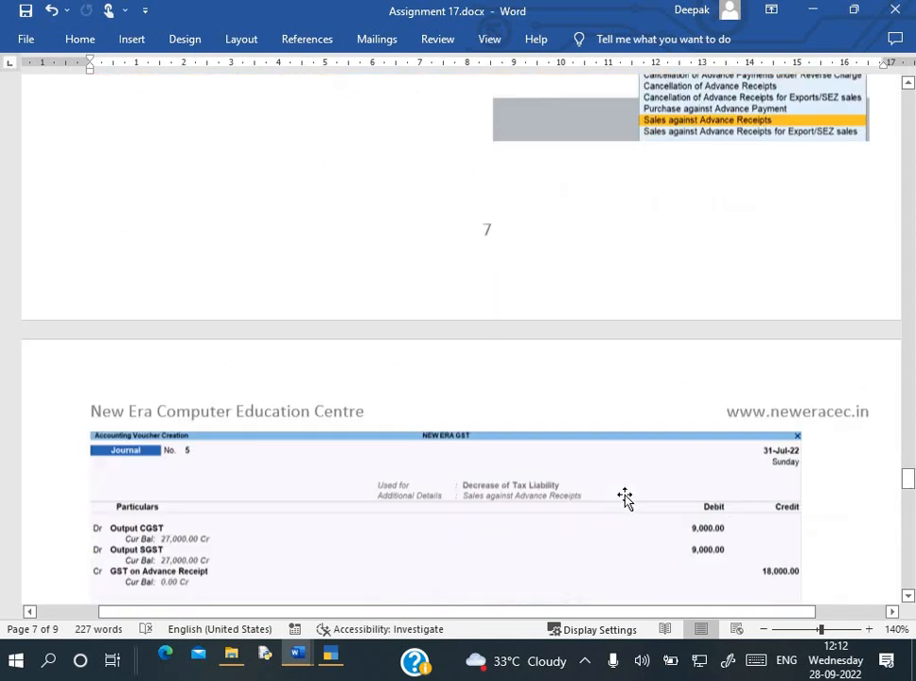
{"action": "scroll", "coordinate": [624, 499], "scroll_direction": "down", "scroll_amount": 4}
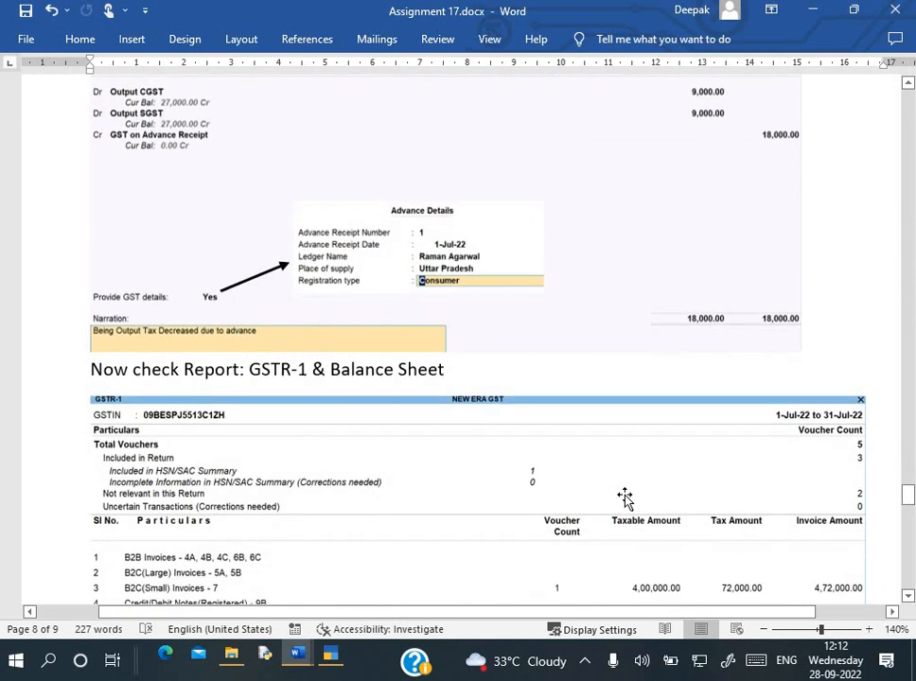
{"action": "scroll", "coordinate": [478, 328], "scroll_direction": "down", "scroll_amount": 2}
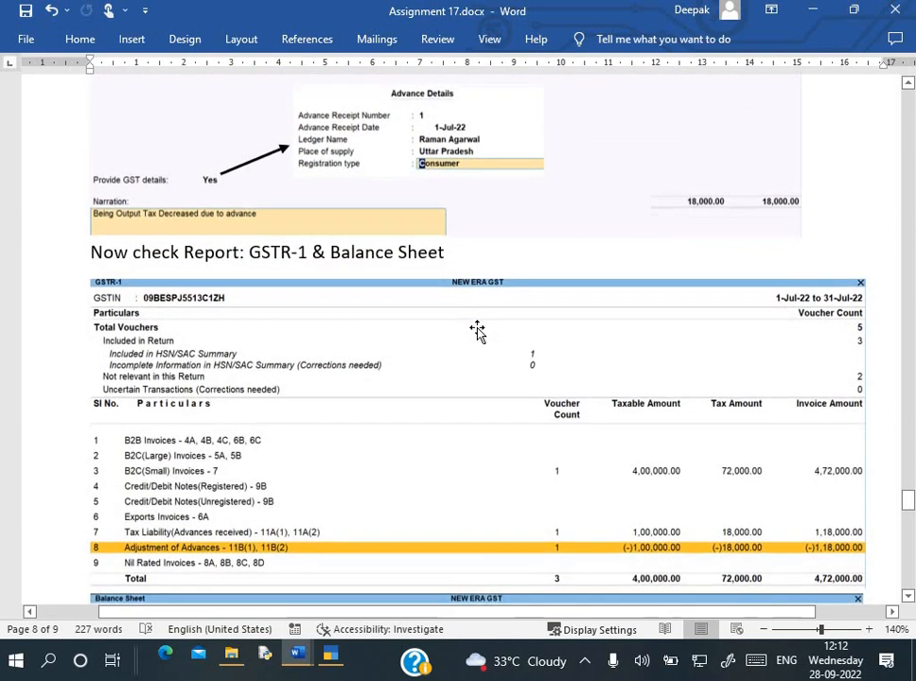
{"action": "scroll", "coordinate": [477, 329], "scroll_direction": "down", "scroll_amount": 2}
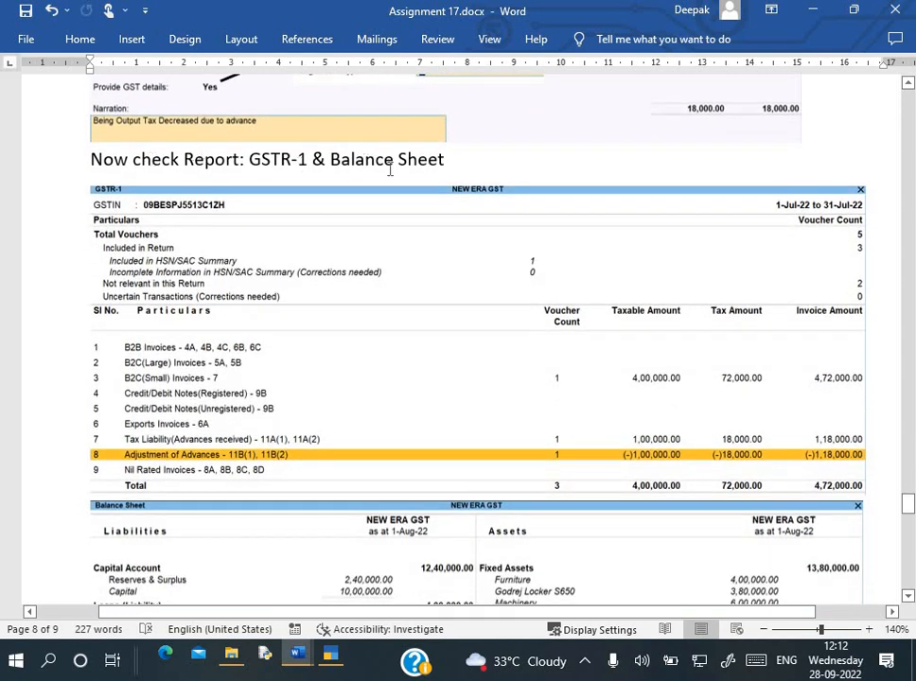
{"action": "scroll", "coordinate": [359, 405], "scroll_direction": "down", "scroll_amount": 3}
{"action": "scroll", "coordinate": [507, 521], "scroll_direction": "down", "scroll_amount": 3}
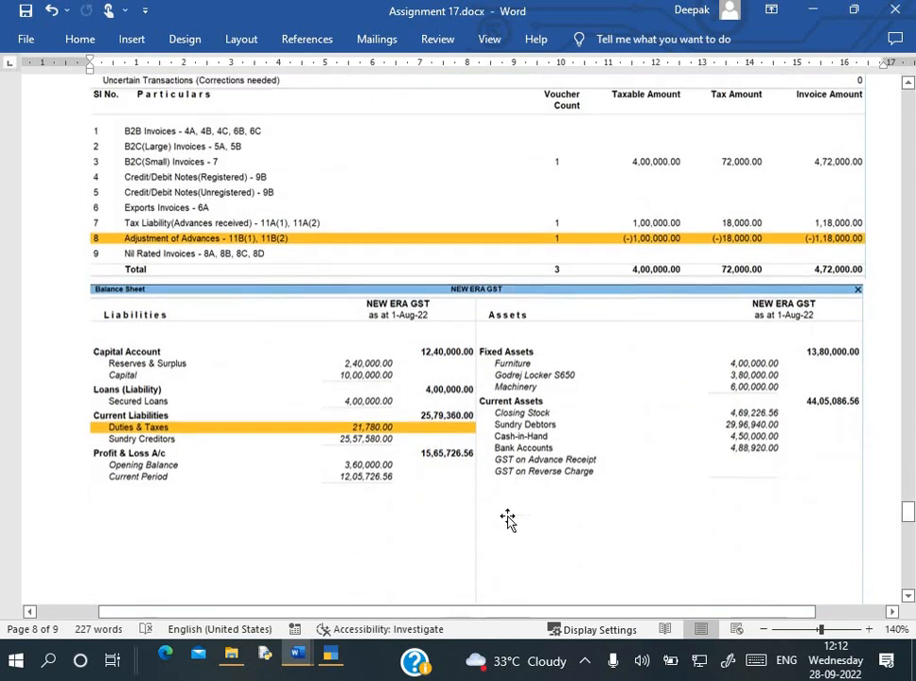
{"action": "scroll", "coordinate": [468, 428], "scroll_direction": "down", "scroll_amount": 4}
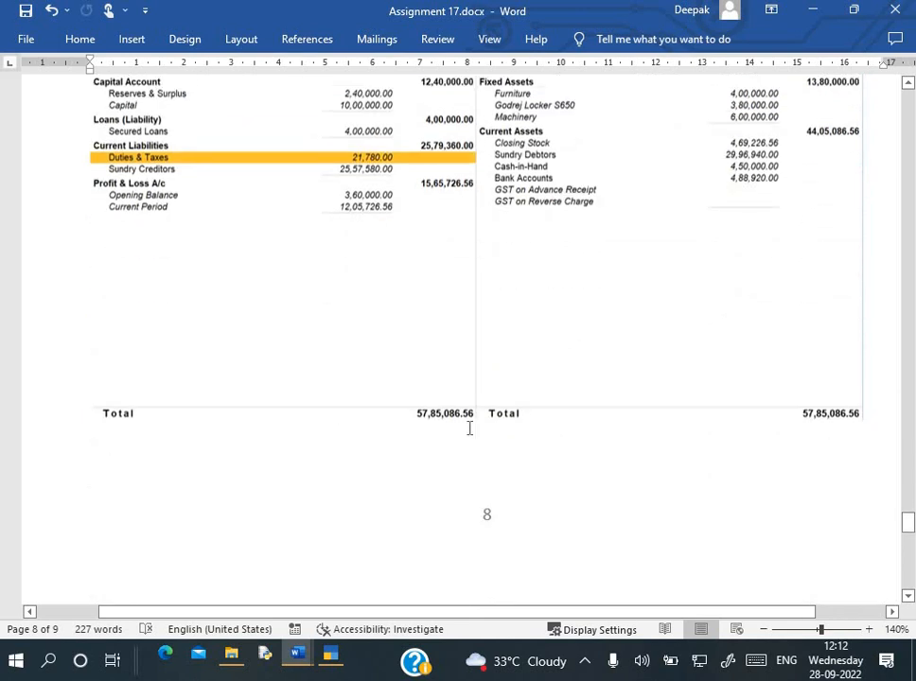
{"action": "key", "text": "alt+Tab"}
{"action": "key", "text": "Escape"}
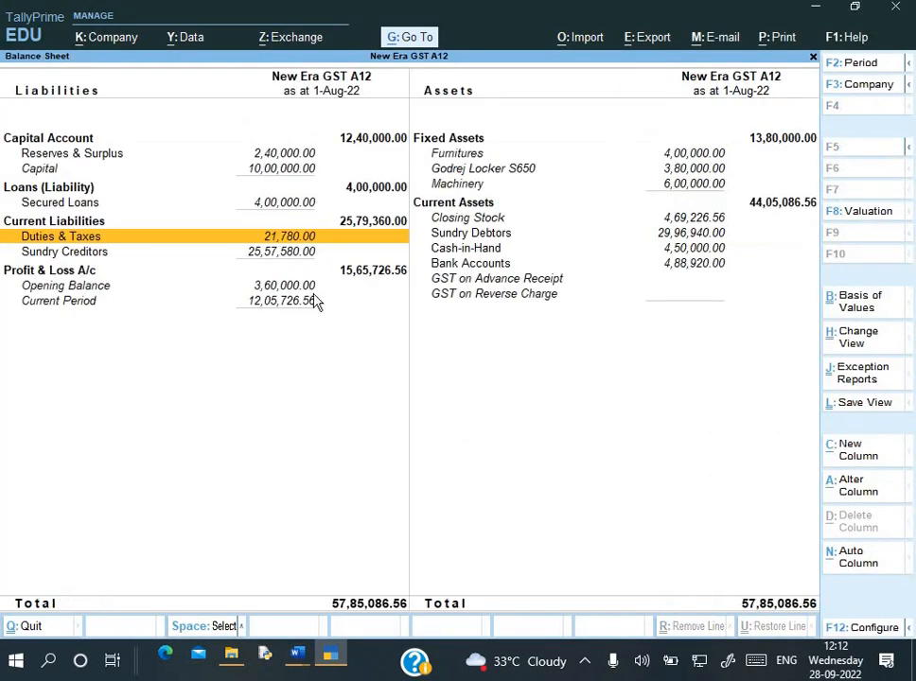
Step: Switch to Assignment 17.docx in Word and read the last page's Duties & Taxes sample and GST payment instruction
{"action": "key", "text": "alt+Tab"}
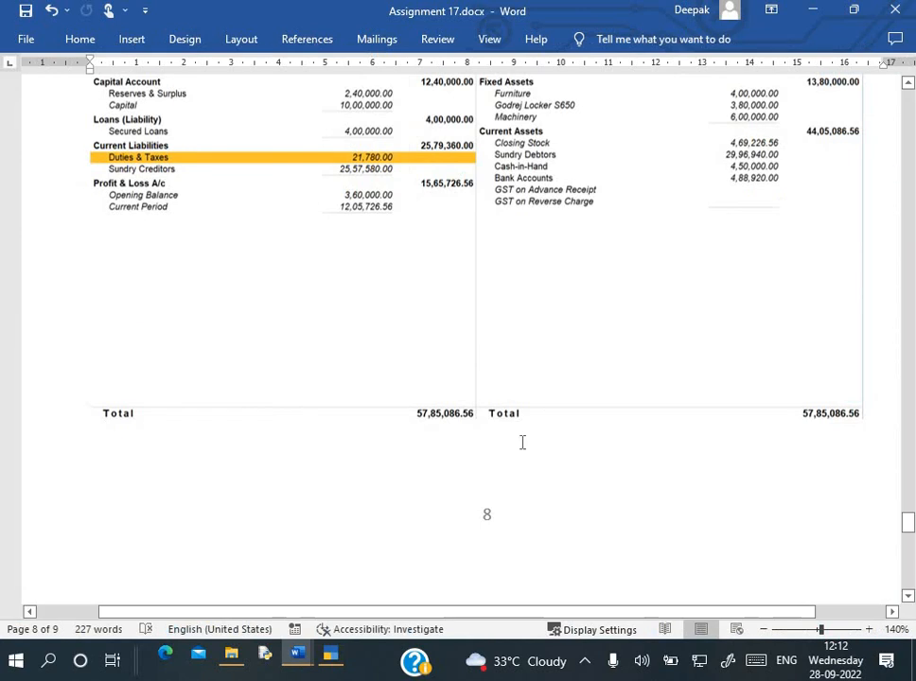
{"action": "scroll", "coordinate": [522, 442], "scroll_direction": "down", "scroll_amount": 10}
{"action": "scroll", "coordinate": [522, 442], "scroll_direction": "down", "scroll_amount": 1}
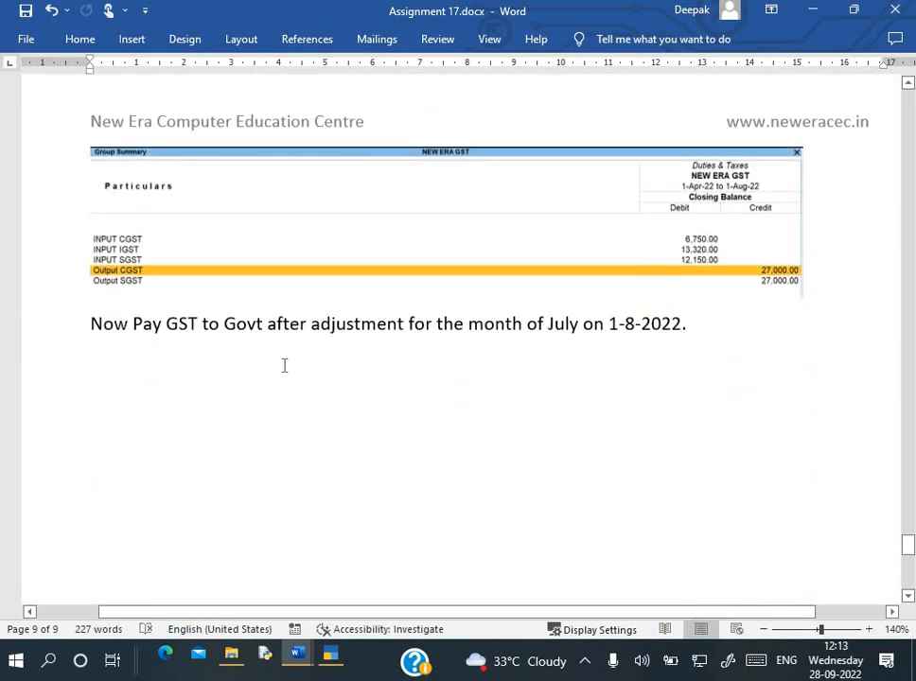
{"action": "left_click", "coordinate": [104, 322]}
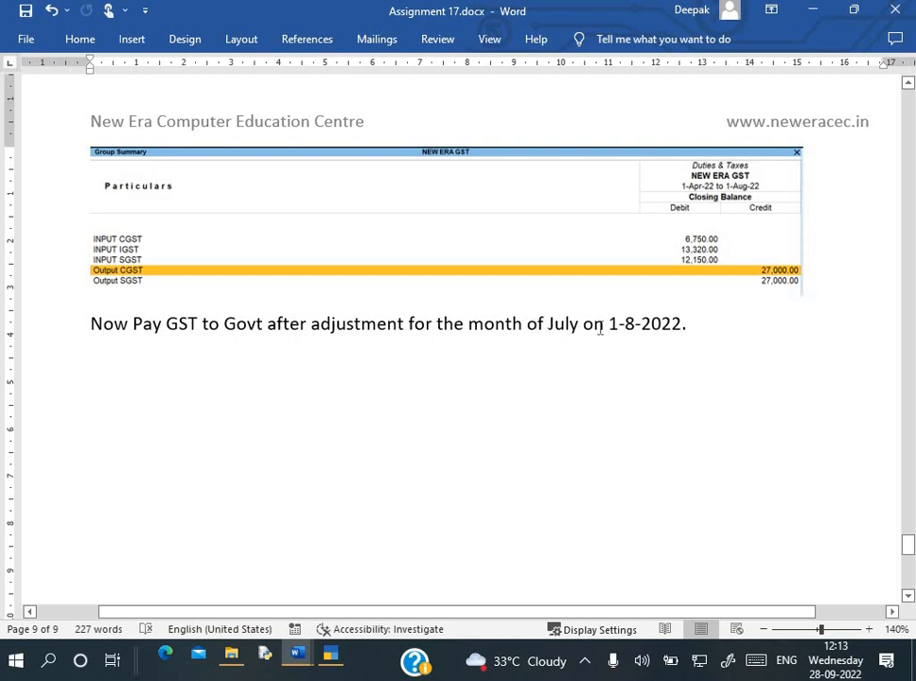
{"action": "left_click_drag", "start_coordinate": [611, 324], "coordinate": [681, 333]}
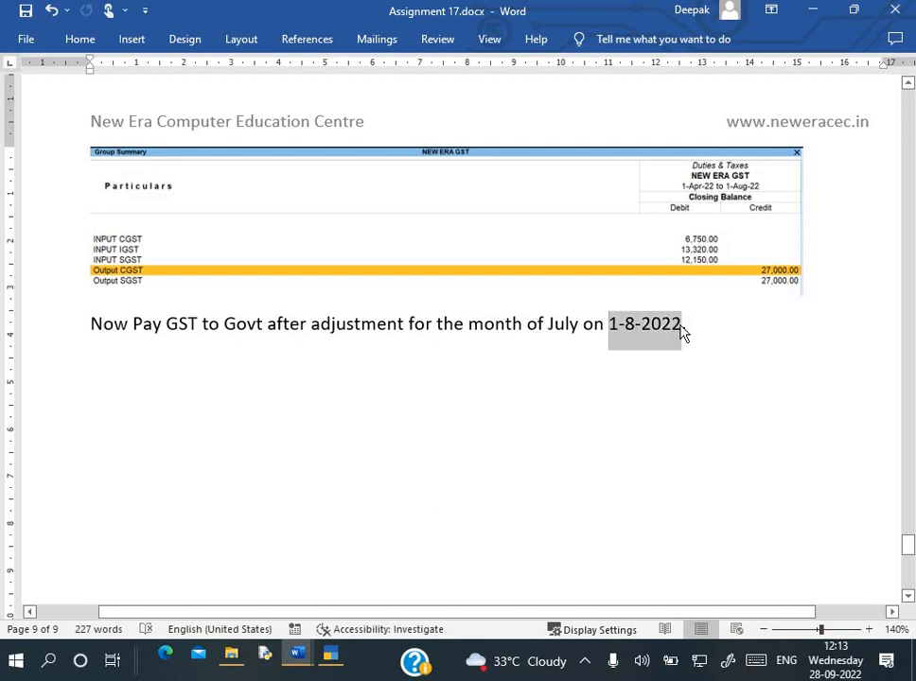
{"action": "left_click", "coordinate": [417, 327]}
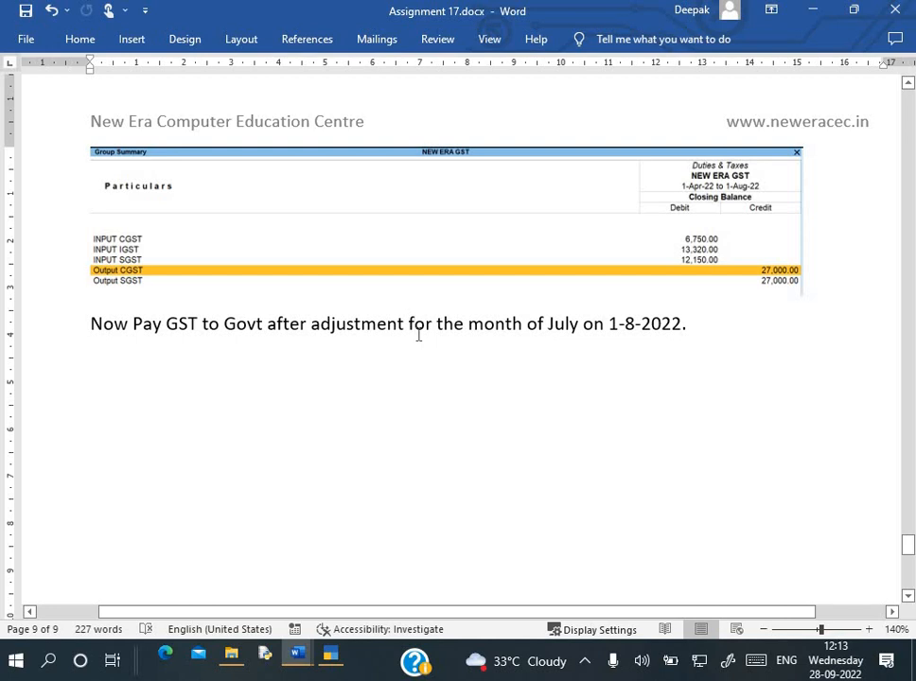
Step: Switch back to TallyPrime and review the input and output GST balances under Duties & Taxes
{"action": "key", "text": "alt+Tab"}
{"action": "key", "text": "Return"}
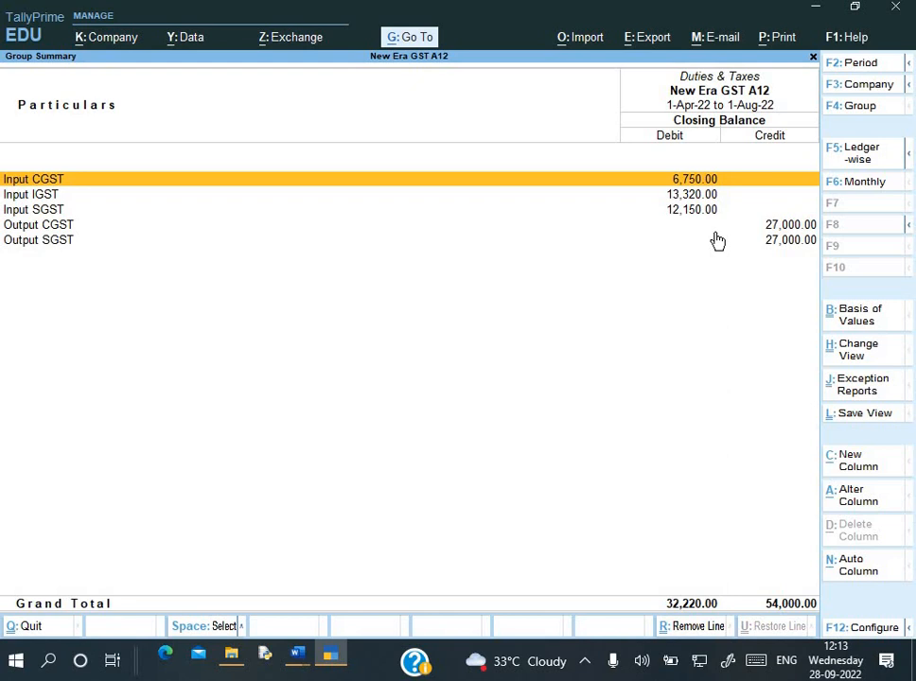
{"action": "key", "text": "Escape"}
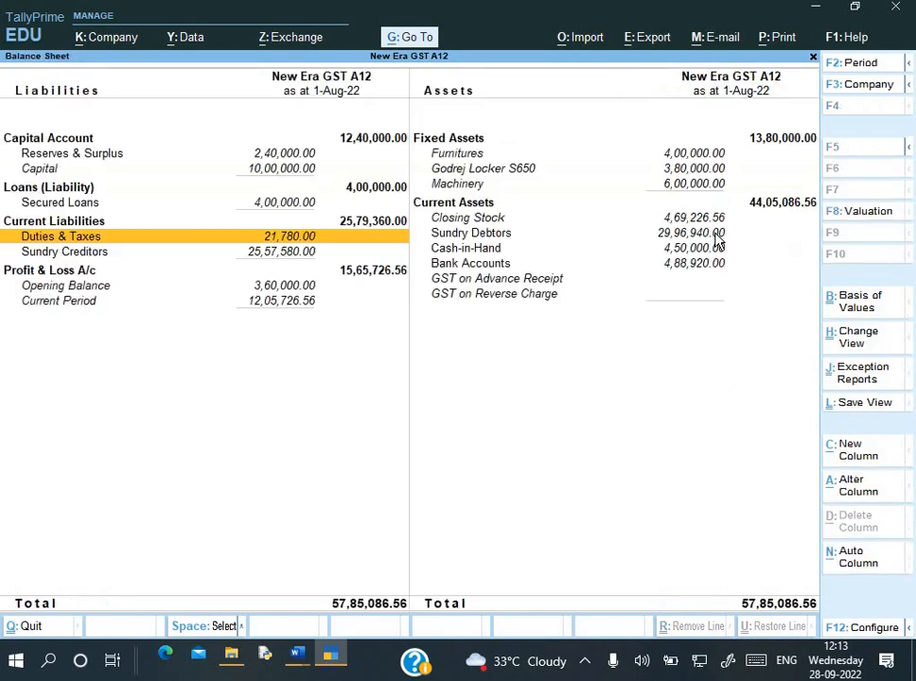
Step: Leave the Balance Sheet and go to Vouchers in the Gateway of Tally
{"action": "key", "text": "Escape"}
{"action": "key", "text": "Home"}
{"action": "key", "text": "Down"}
{"action": "key", "text": "Down"}
{"action": "key", "text": "Down"}
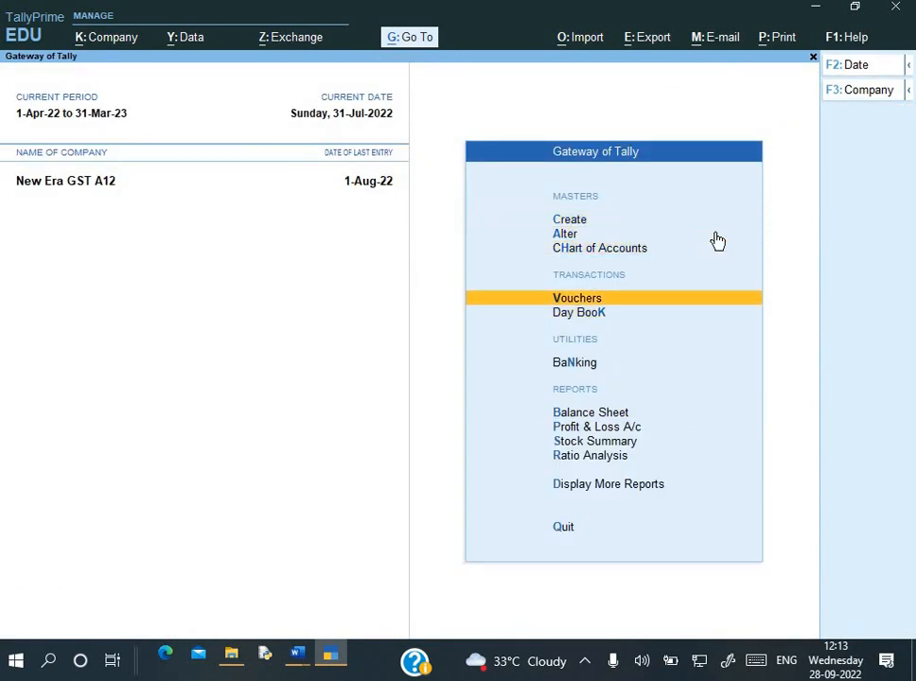